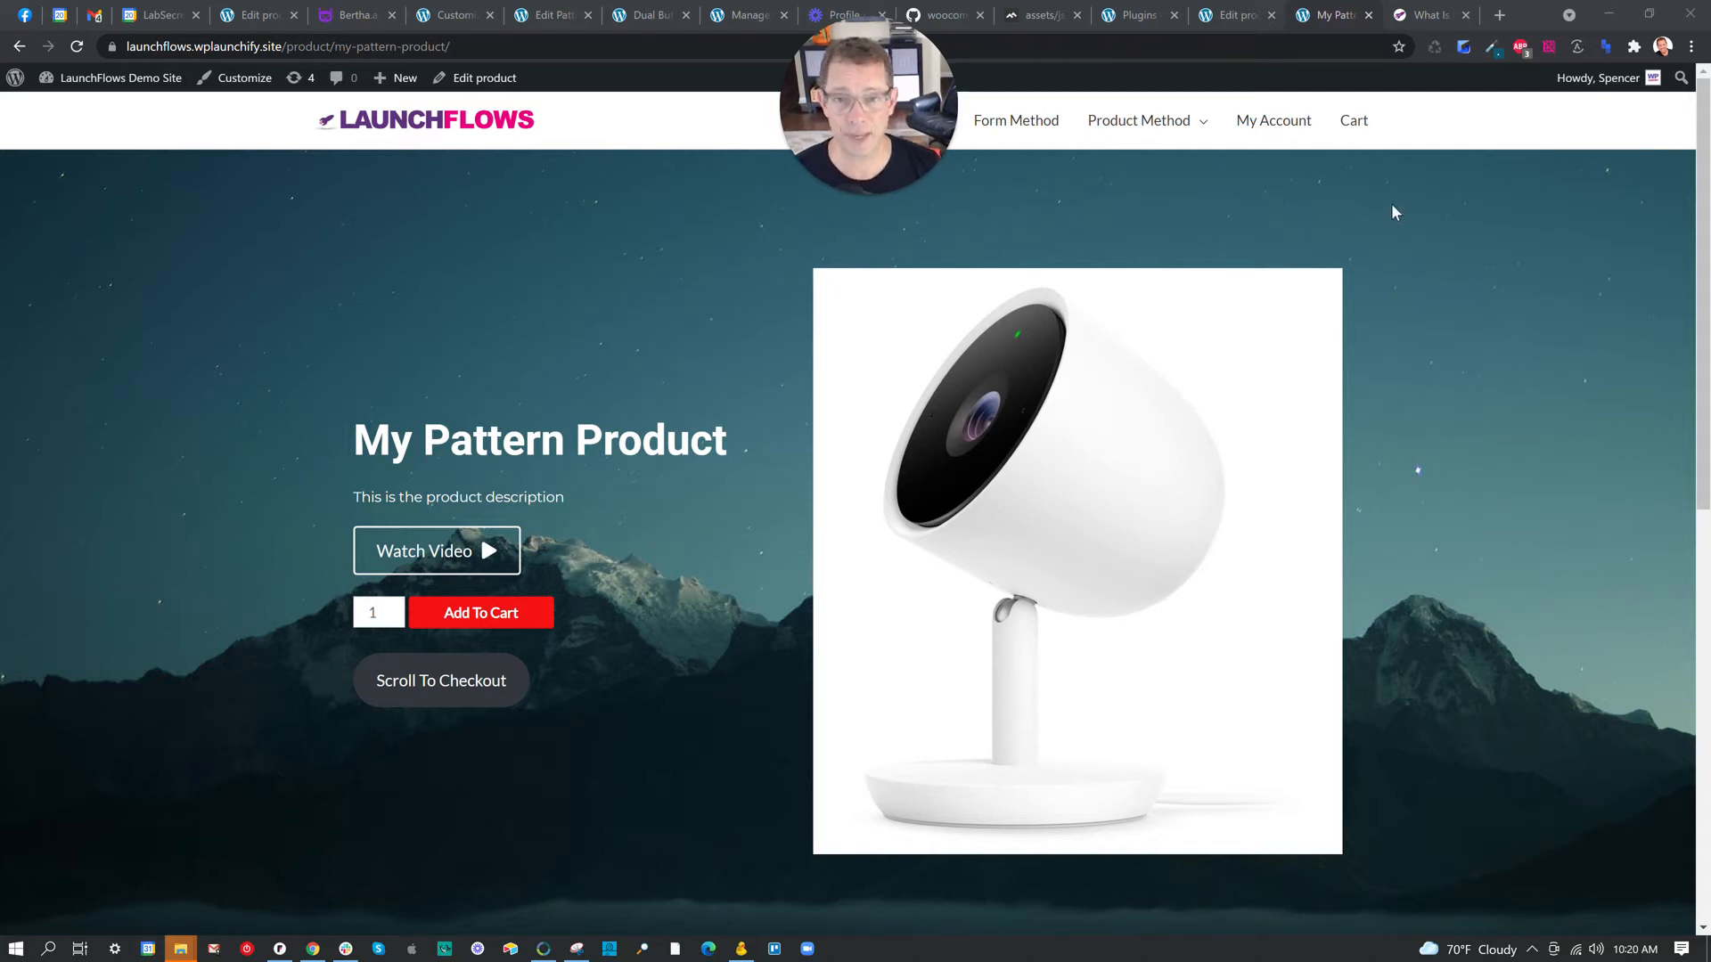
Review the How Custom Layouts Work diagram in the What Is LaunchFlows documentation.
{"action": "left_click", "coordinate": [1421, 15]}
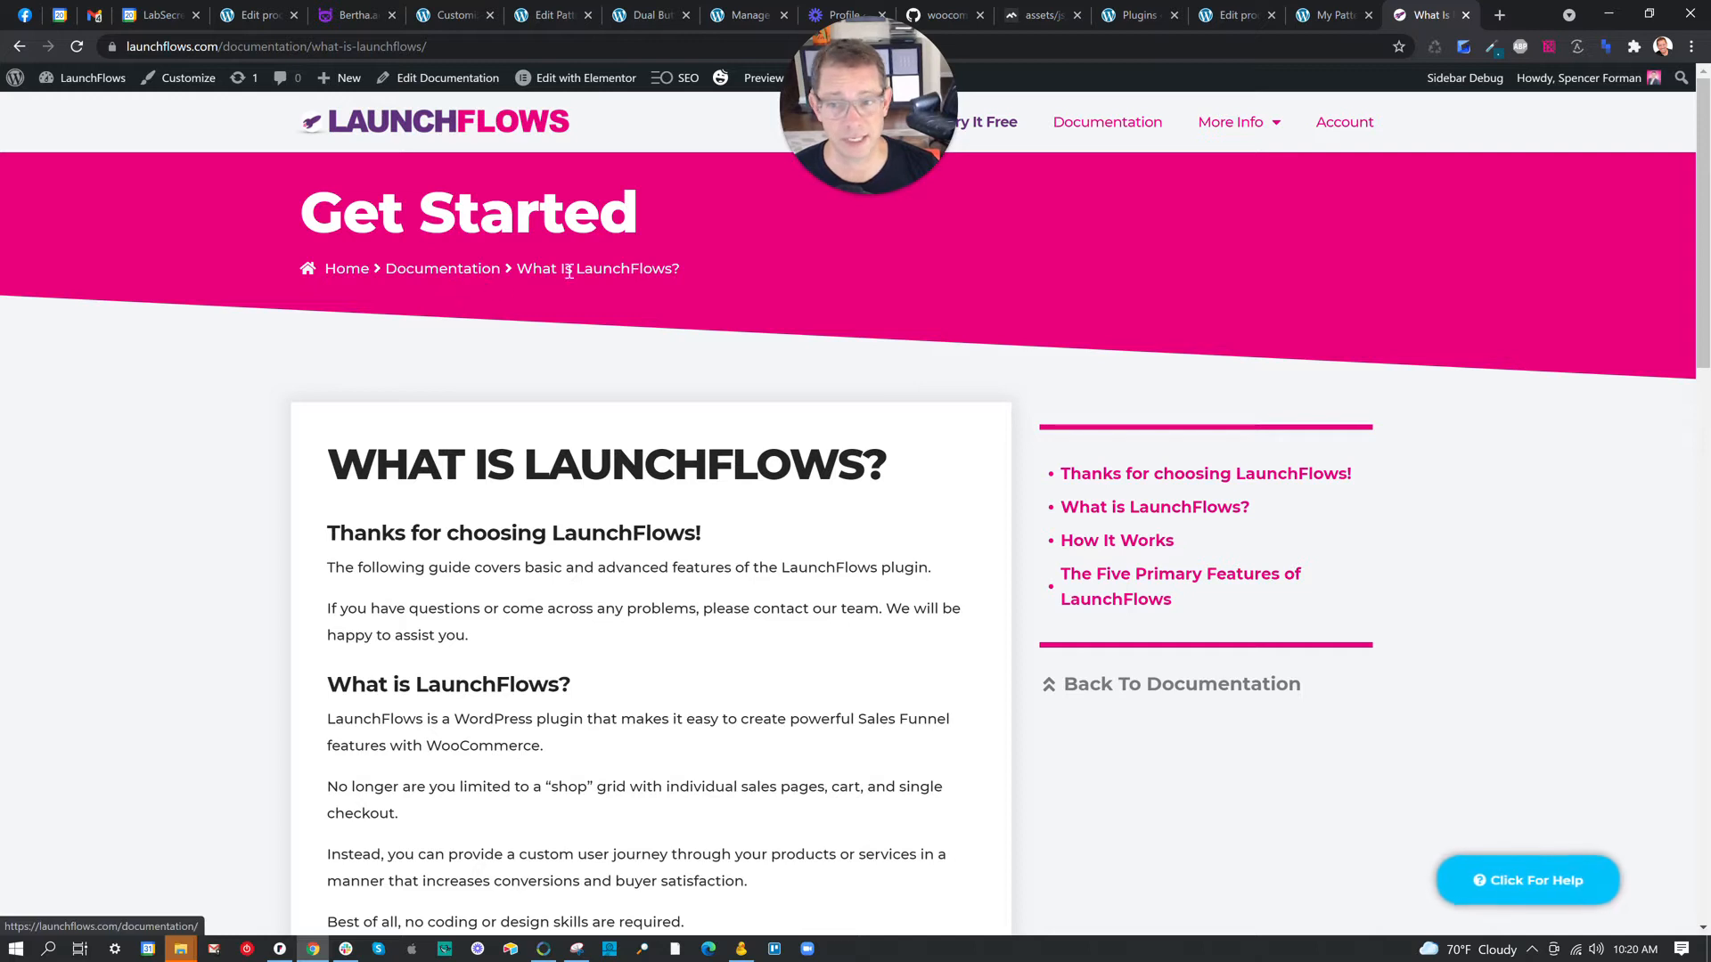
{"action": "scroll", "coordinate": [713, 336], "scroll_direction": "down", "scroll_amount": 7}
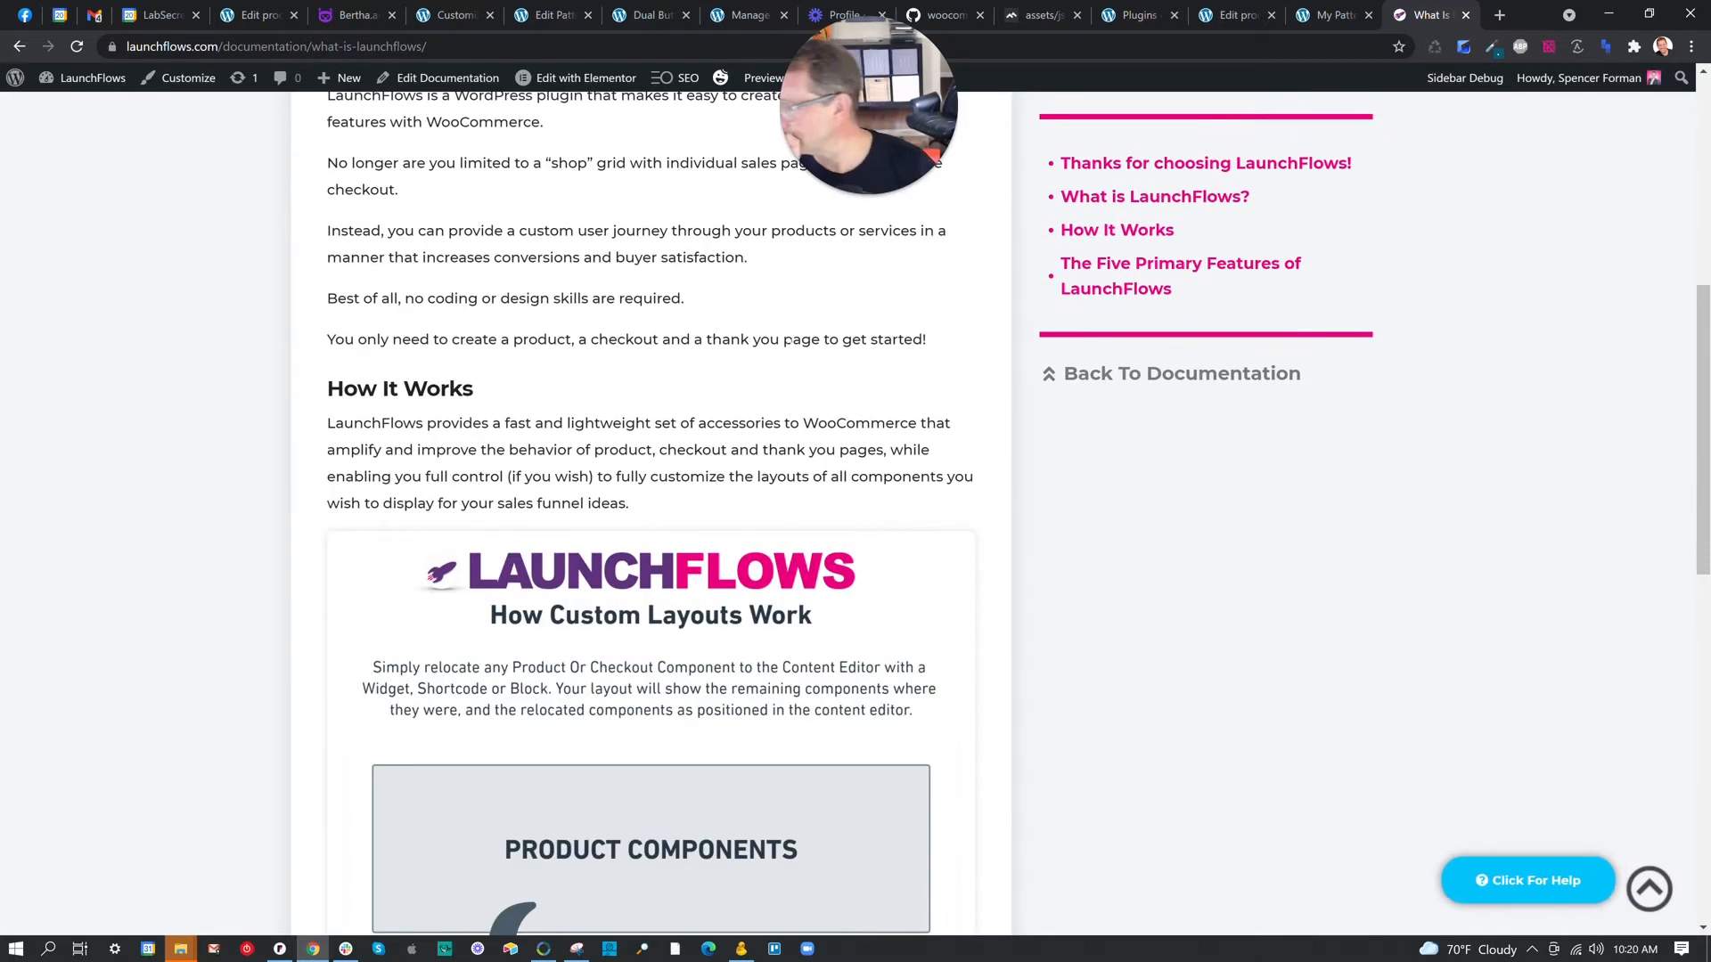
{"action": "scroll", "coordinate": [899, 401], "scroll_direction": "down", "scroll_amount": 5}
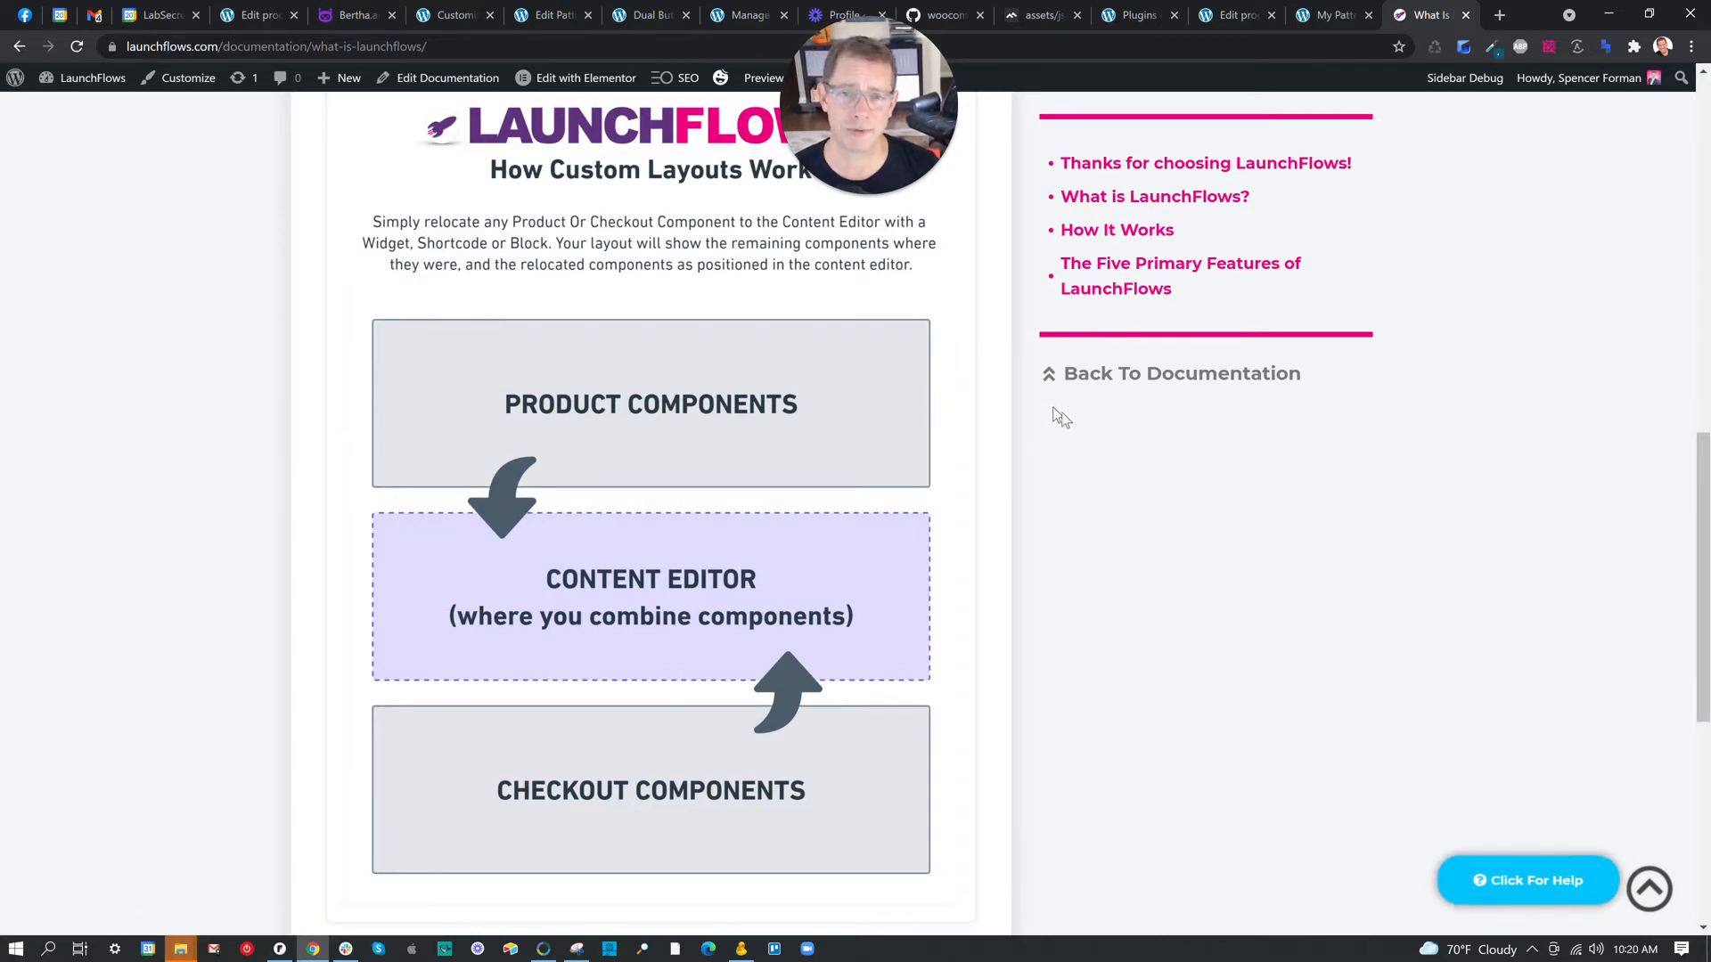
{"action": "scroll", "coordinate": [1076, 417], "scroll_direction": "down", "scroll_amount": 1}
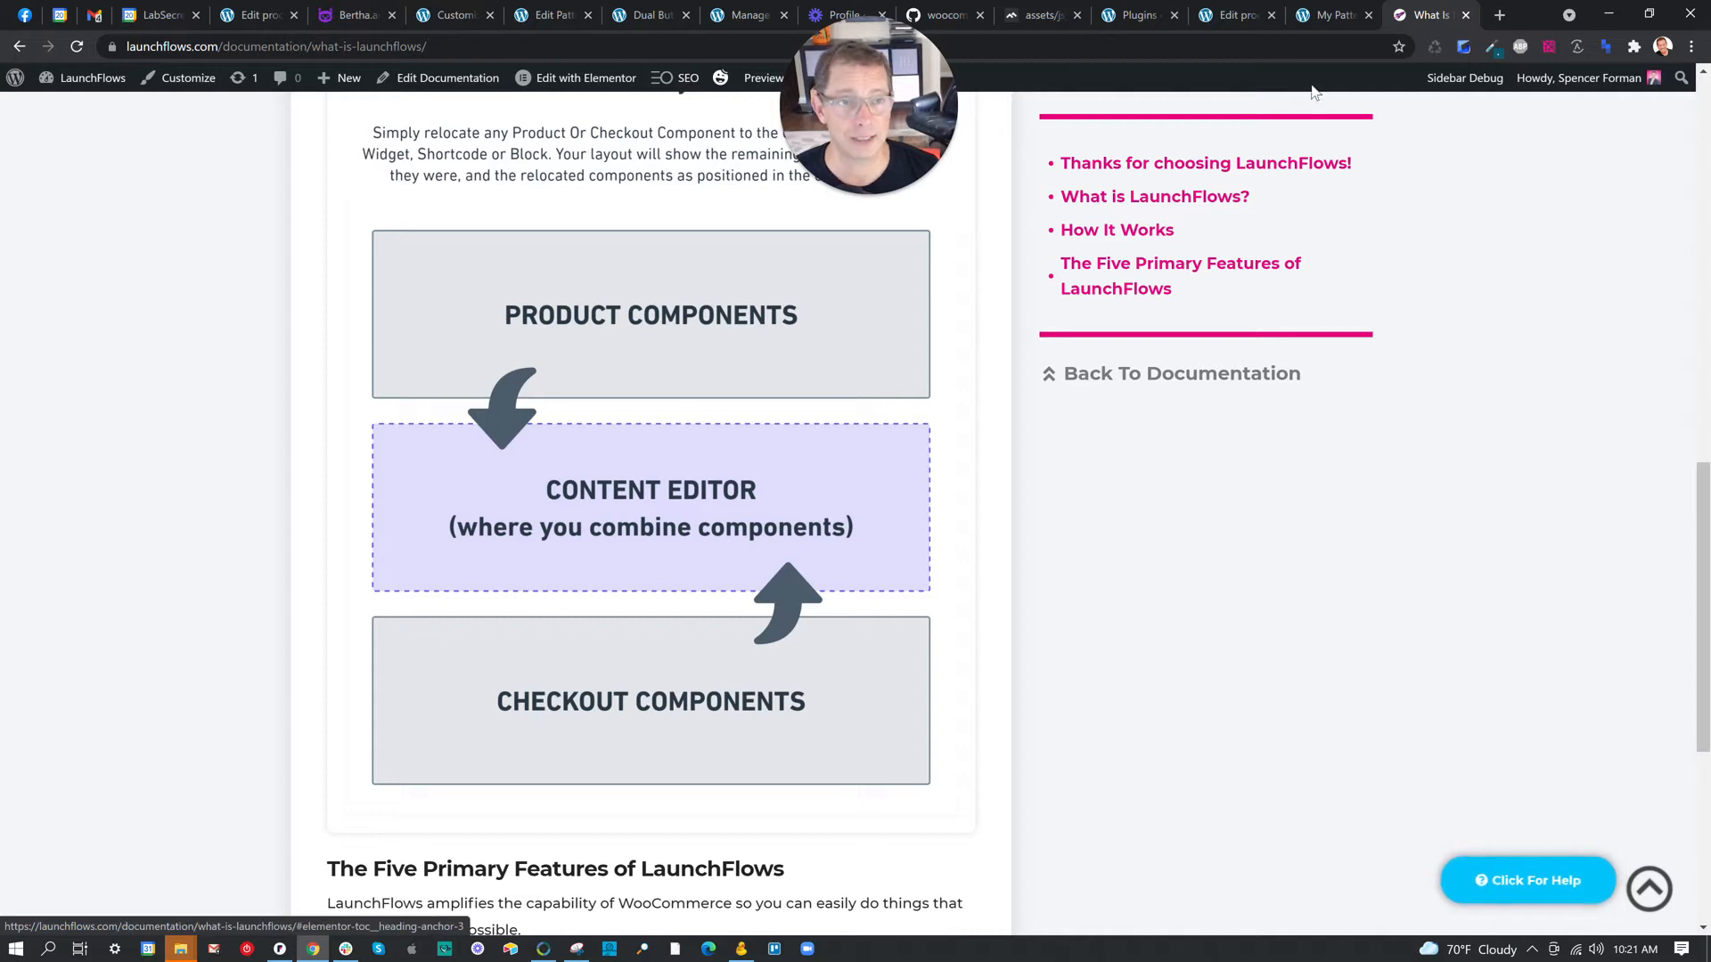
Open the LaunchFlows global options on the demo site and examine the LF Container Layout width setting.
{"action": "left_click", "coordinate": [1335, 16]}
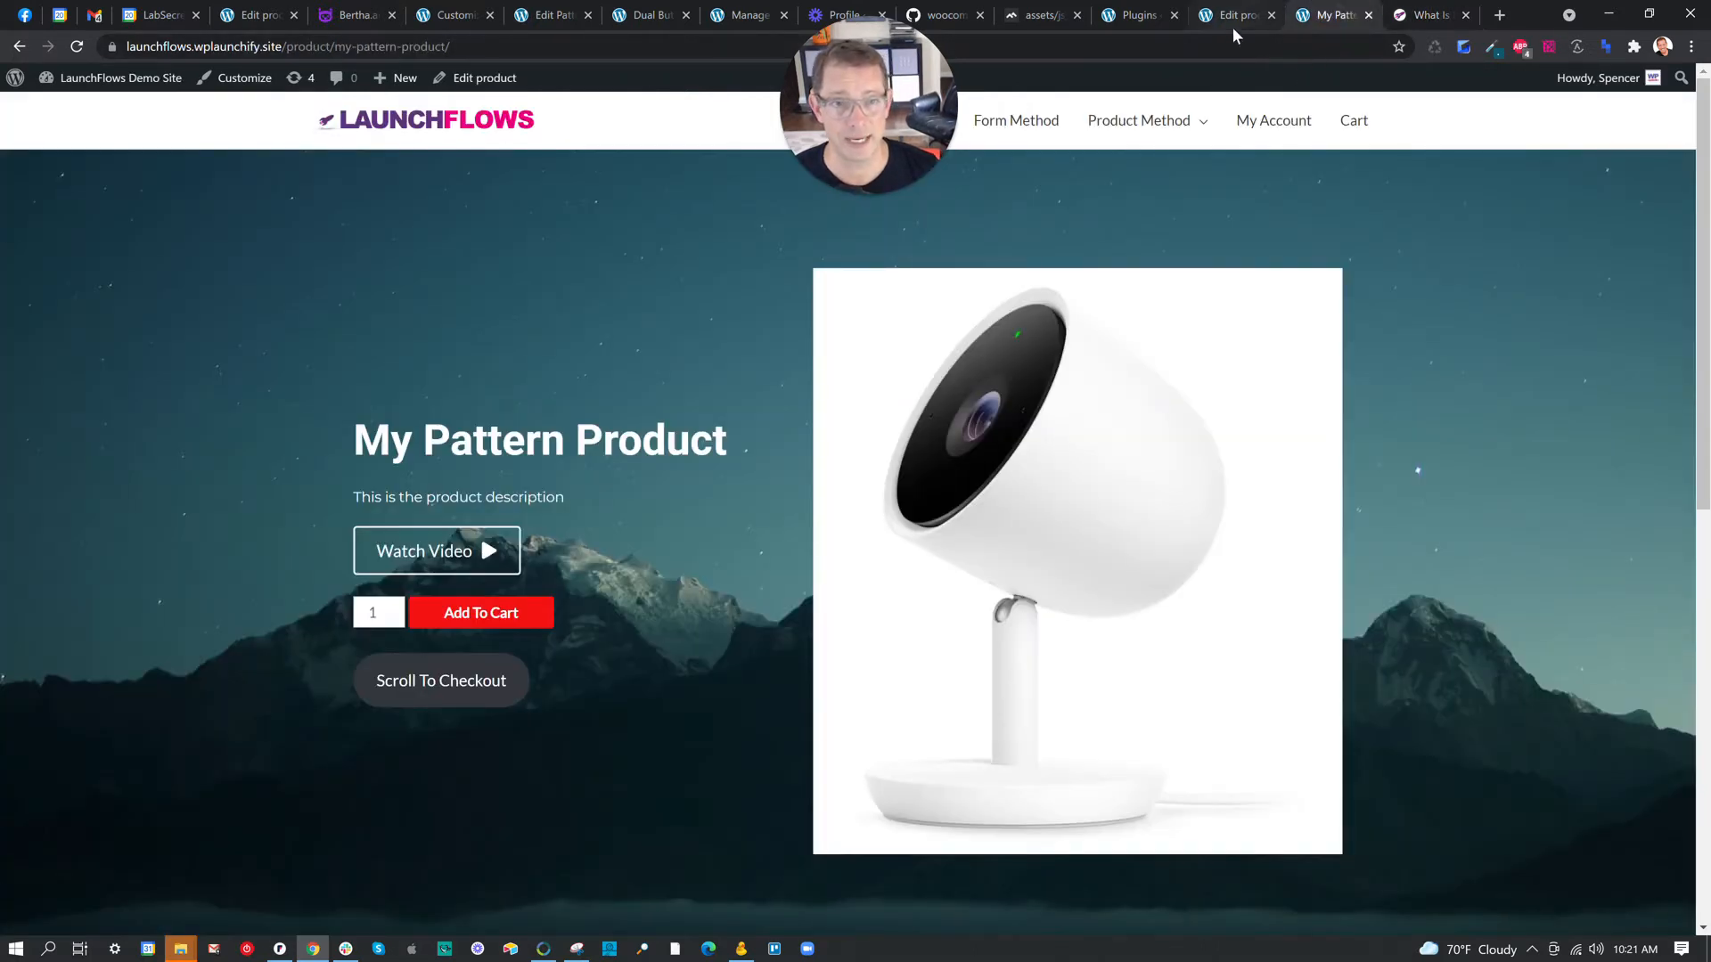
{"action": "left_click", "coordinate": [1139, 16]}
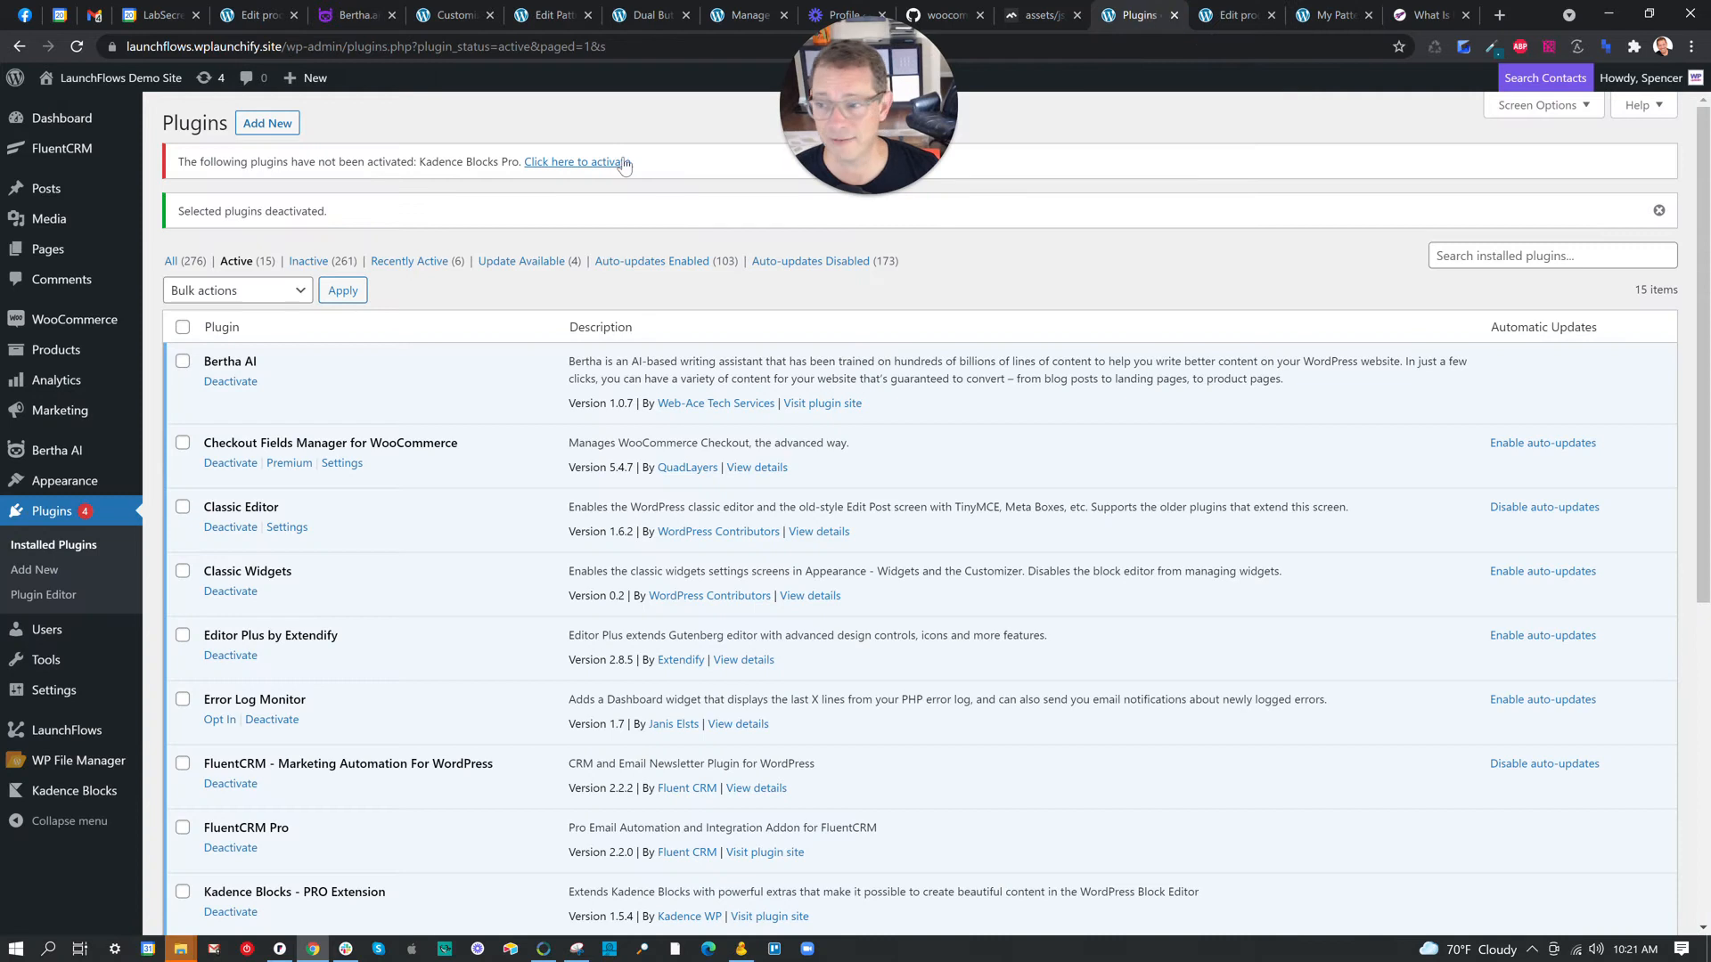
{"action": "left_click", "coordinate": [32, 731]}
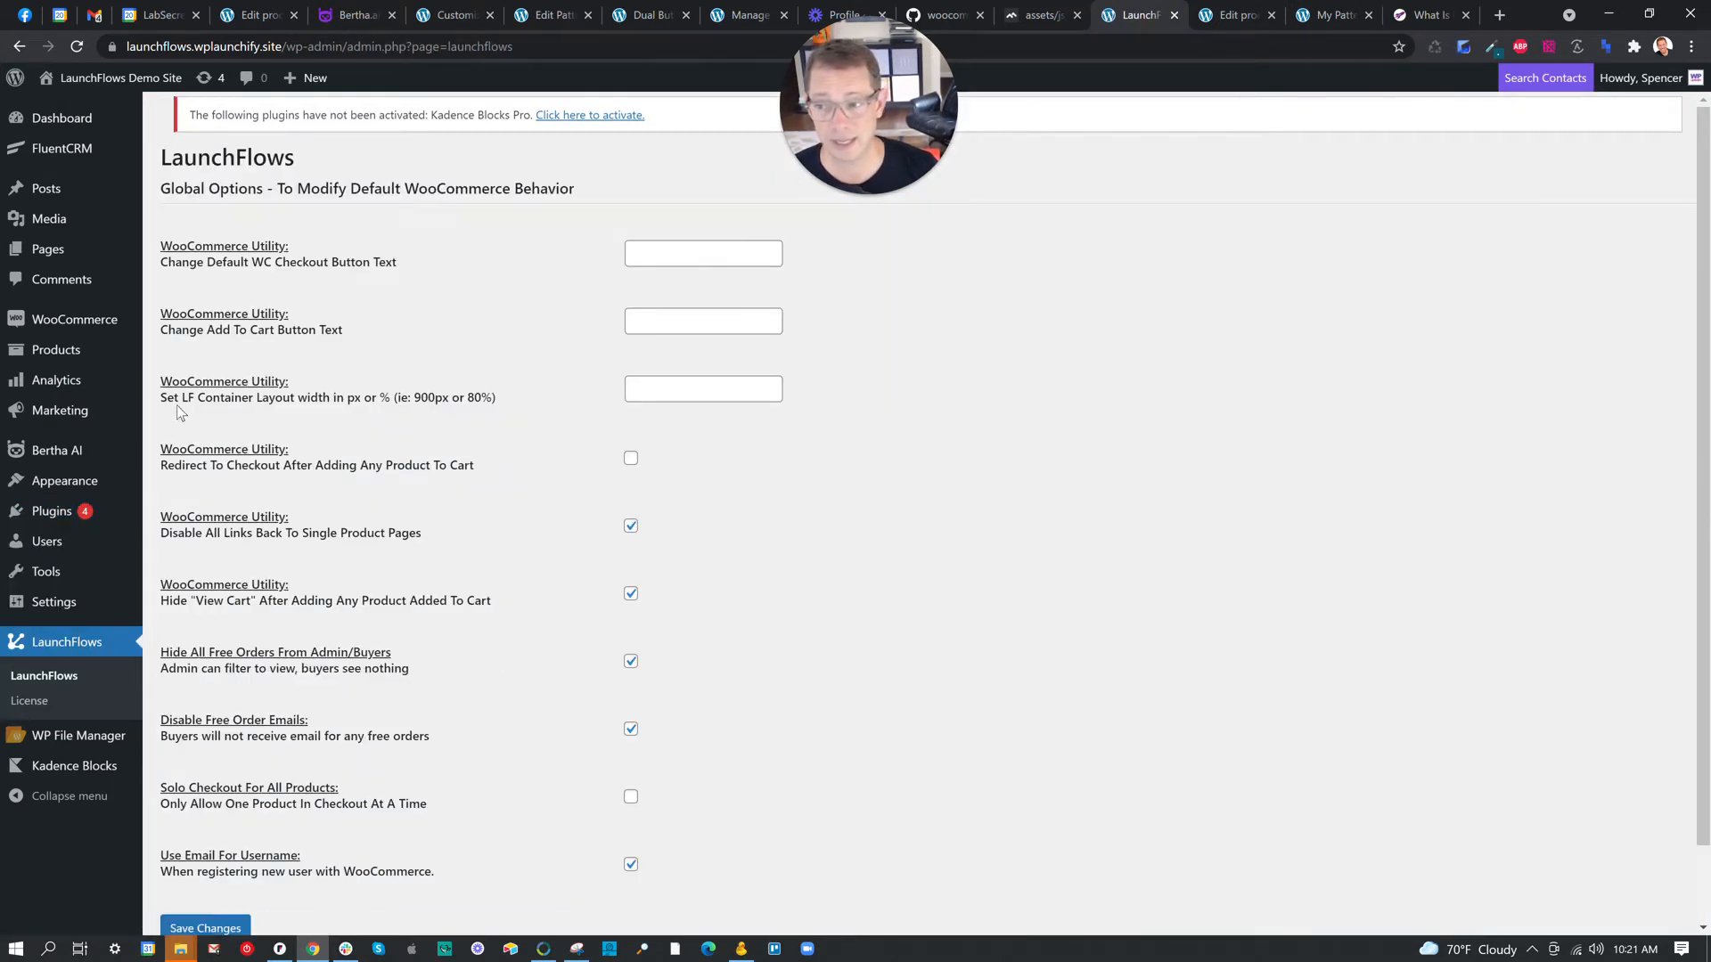
{"action": "left_click_drag", "start_coordinate": [168, 398], "coordinate": [494, 398]}
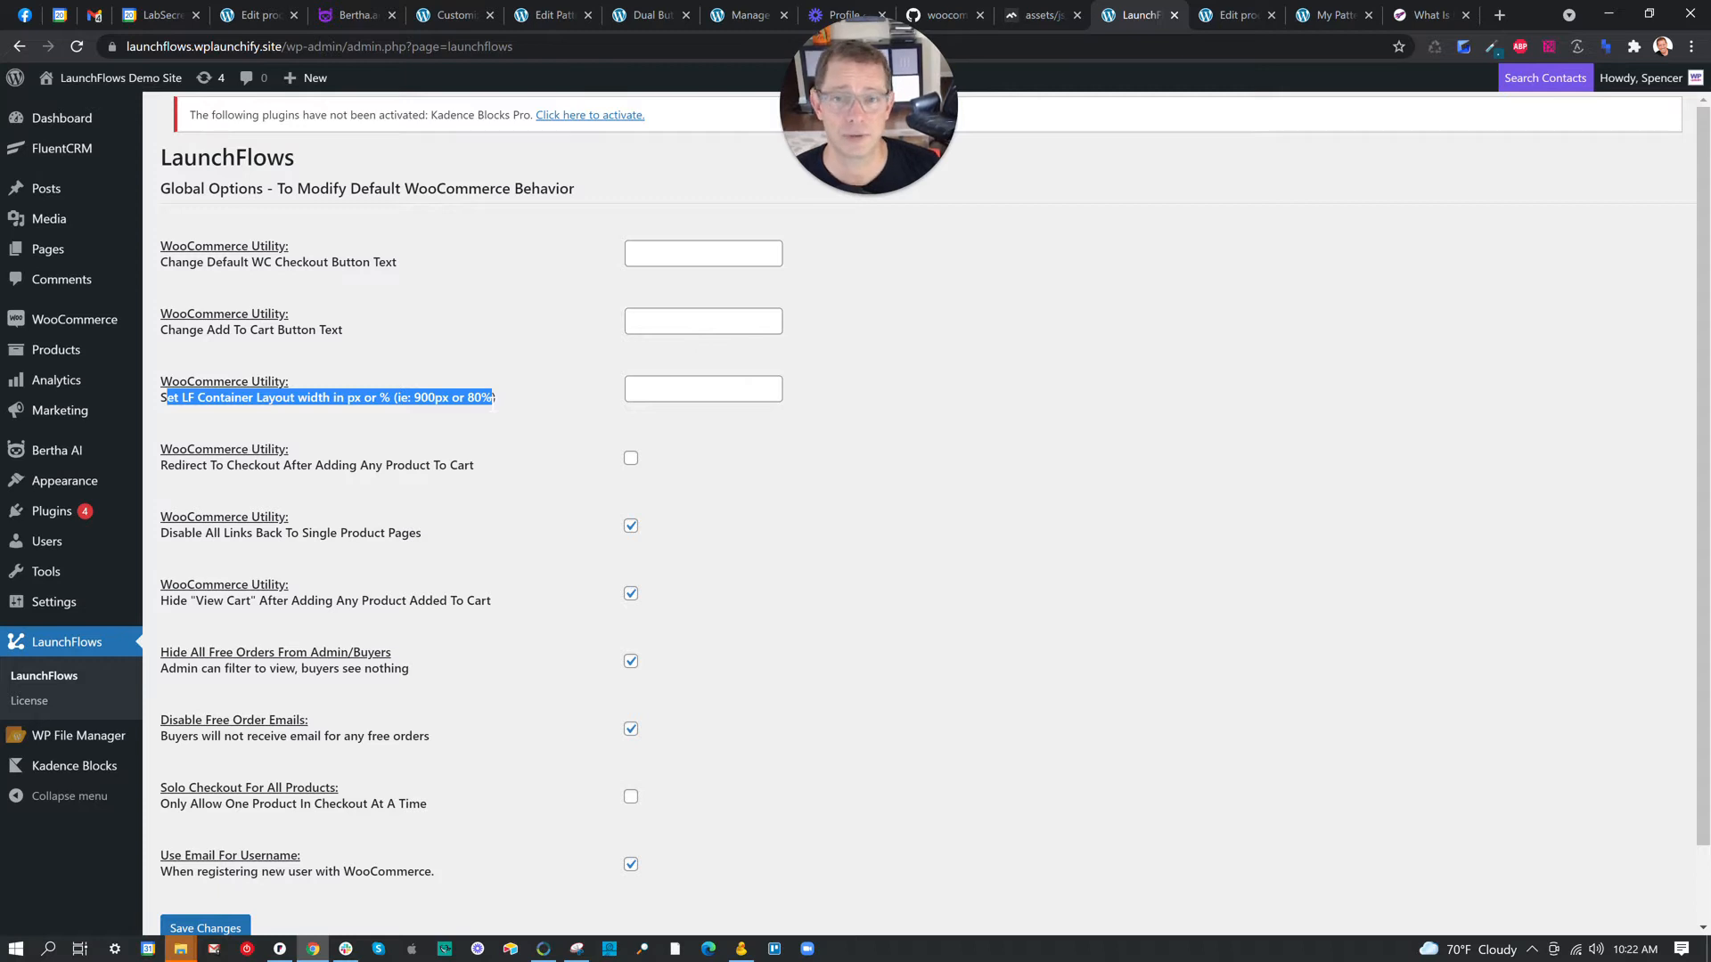
{"action": "left_click_drag", "start_coordinate": [493, 397], "coordinate": [786, 424]}
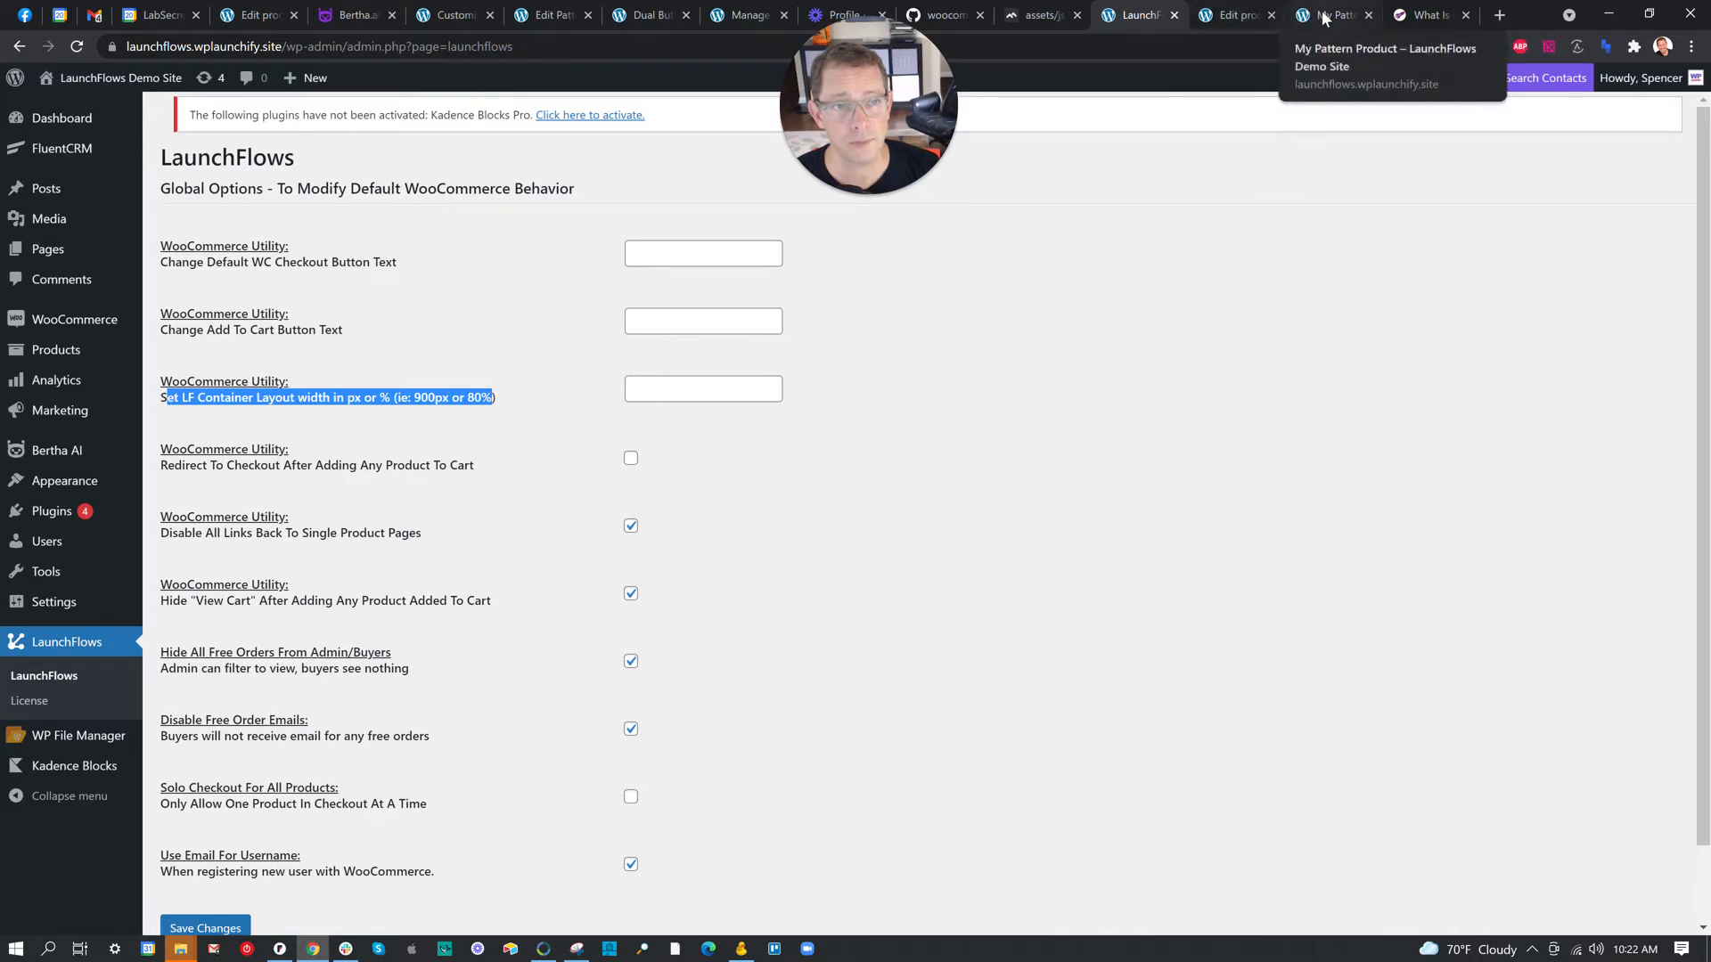
In the My Pattern Product editor, examine the Content Layout choices in the product's Astra Settings.
{"action": "left_click", "coordinate": [1227, 11]}
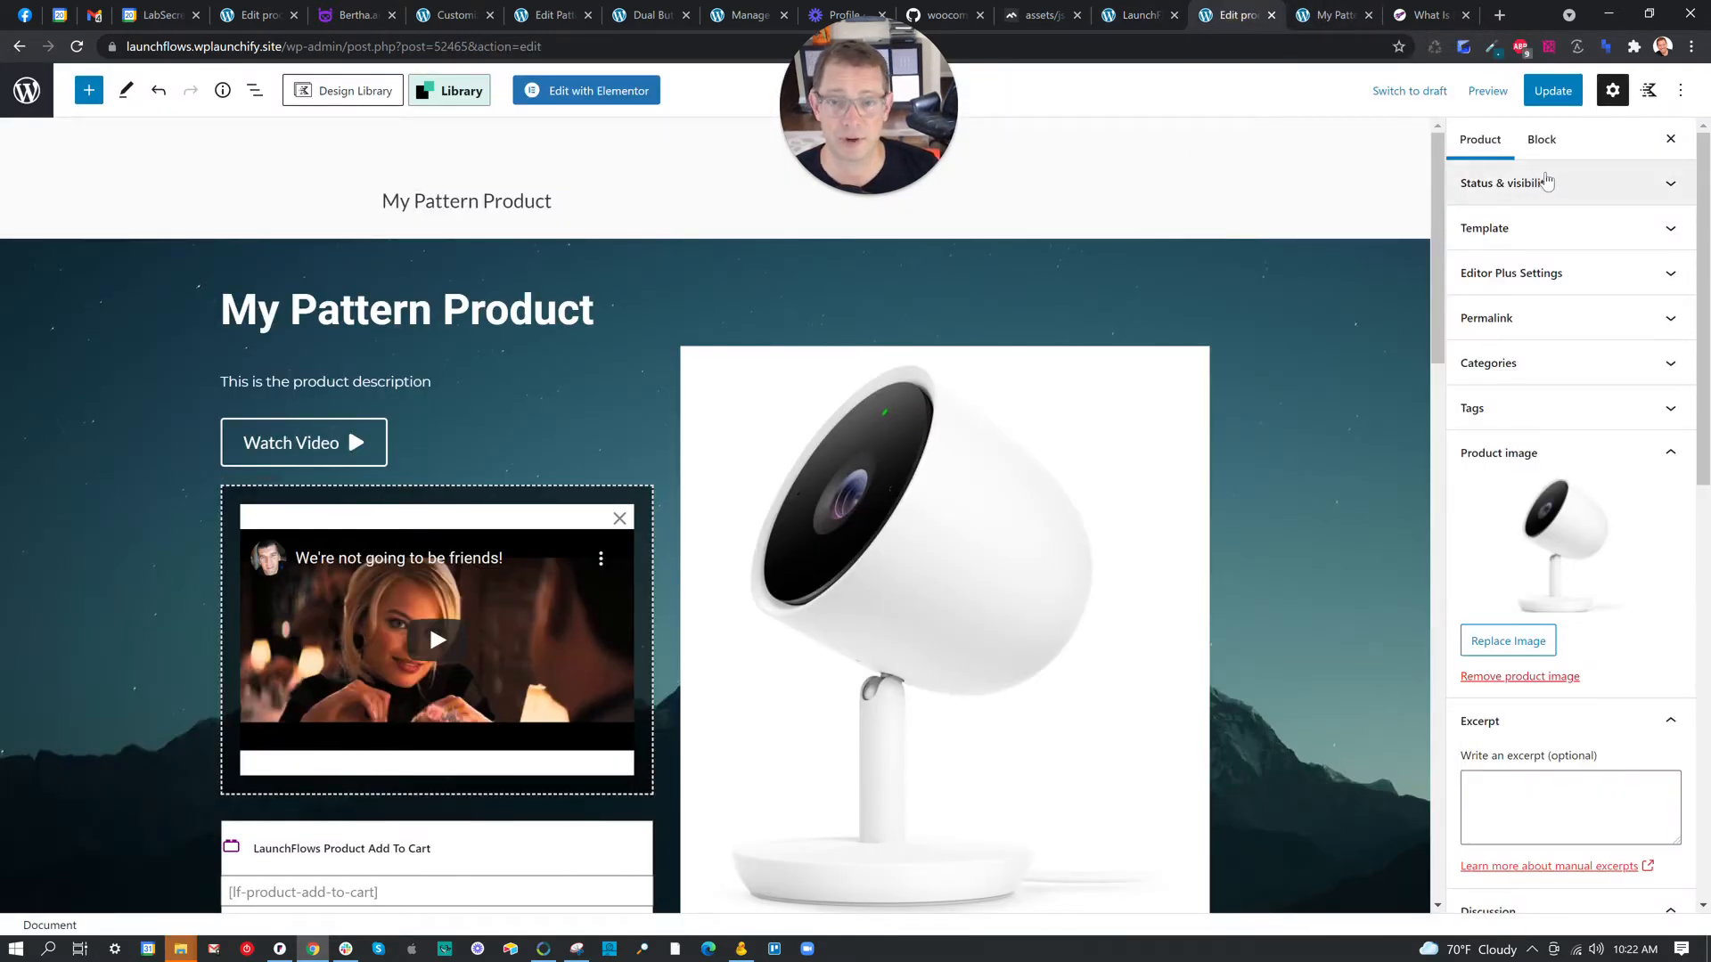
{"action": "left_click", "coordinate": [1488, 146]}
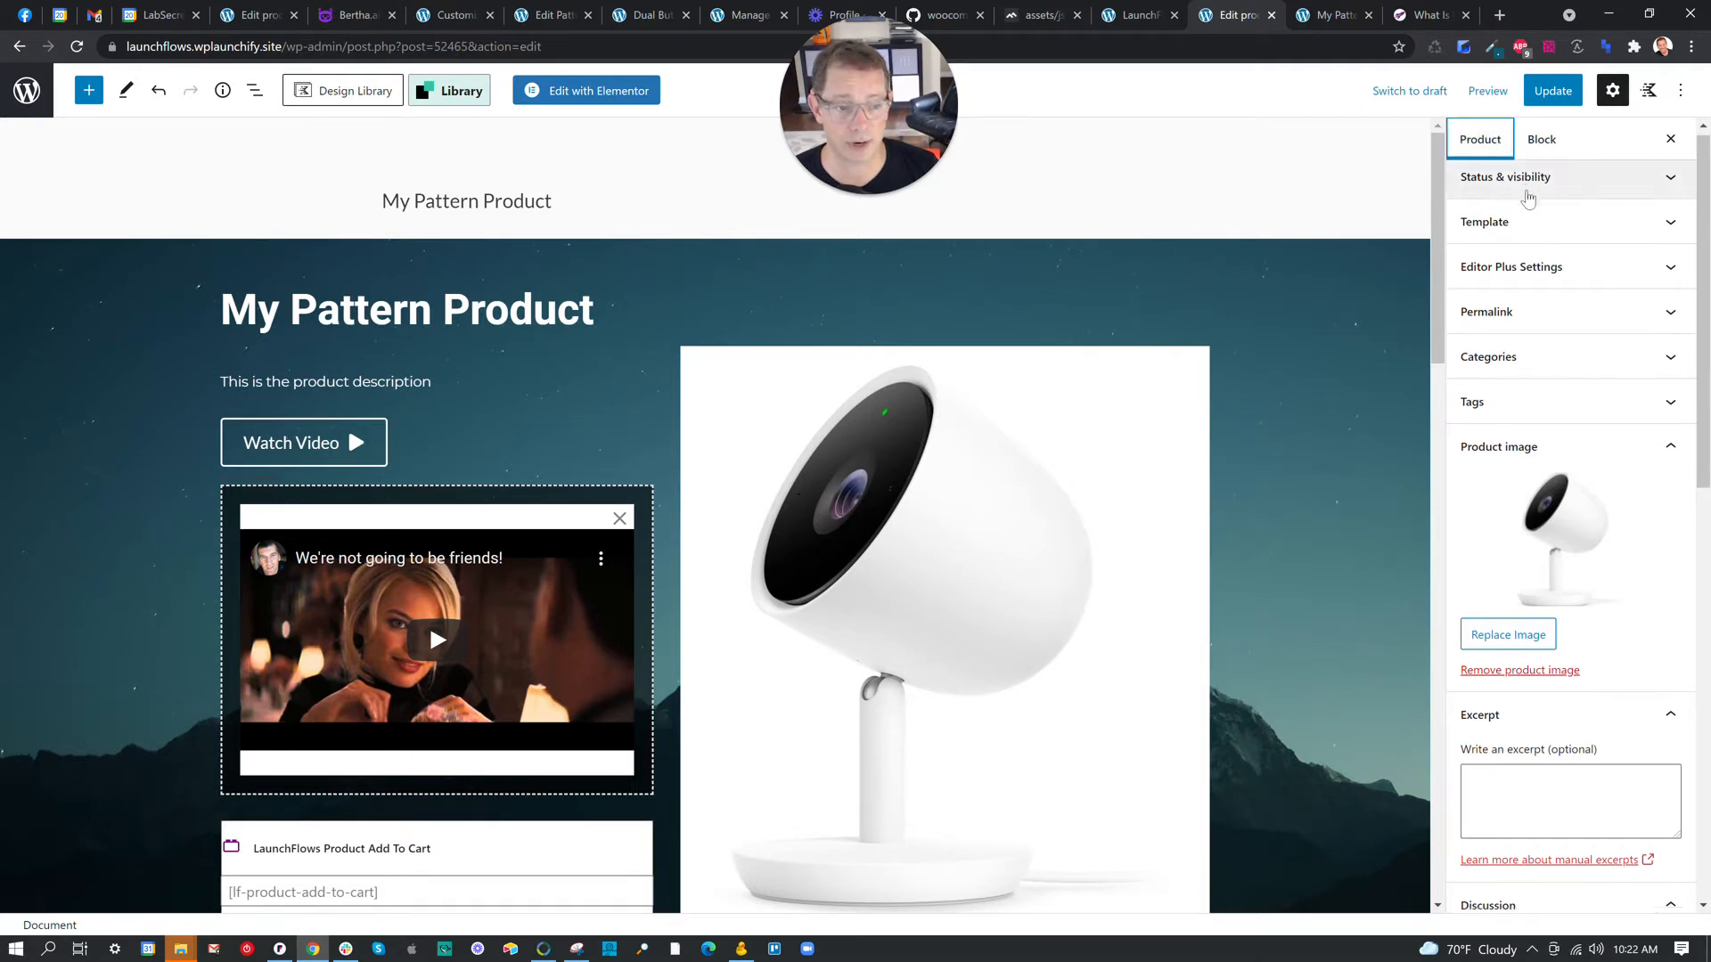
{"action": "scroll", "coordinate": [1527, 196], "scroll_direction": "down", "scroll_amount": 5}
{"action": "scroll", "coordinate": [1527, 196], "scroll_direction": "down", "scroll_amount": 6}
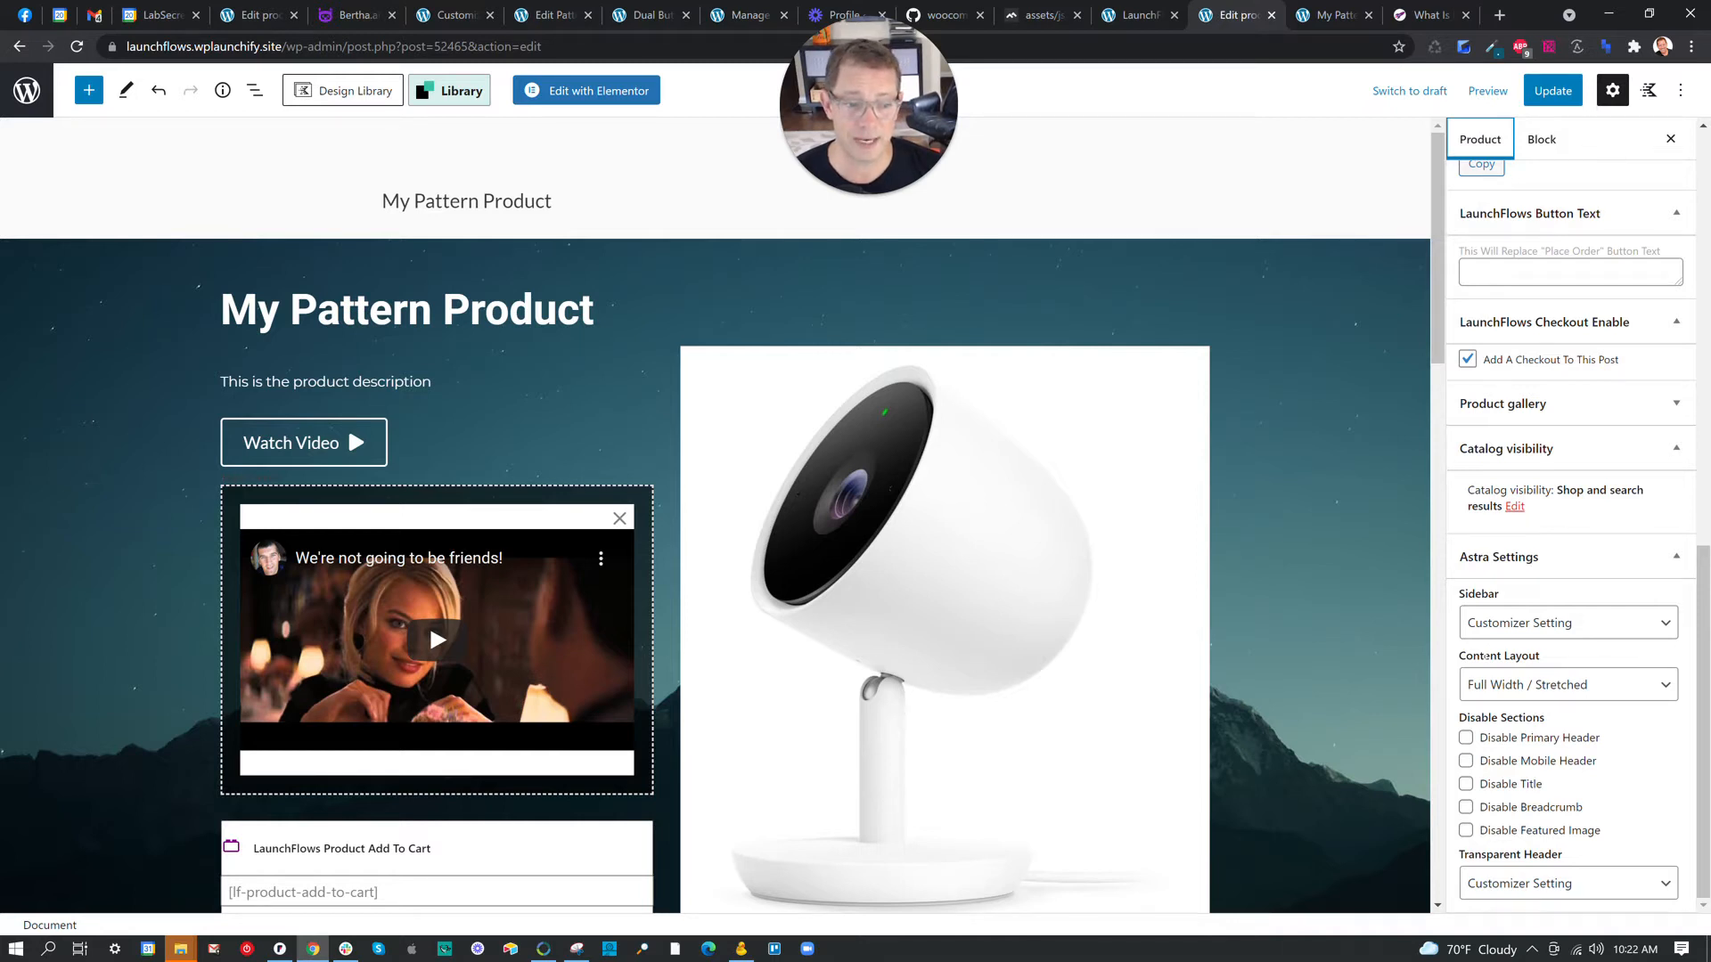
{"action": "left_click_drag", "start_coordinate": [1461, 656], "coordinate": [1571, 660]}
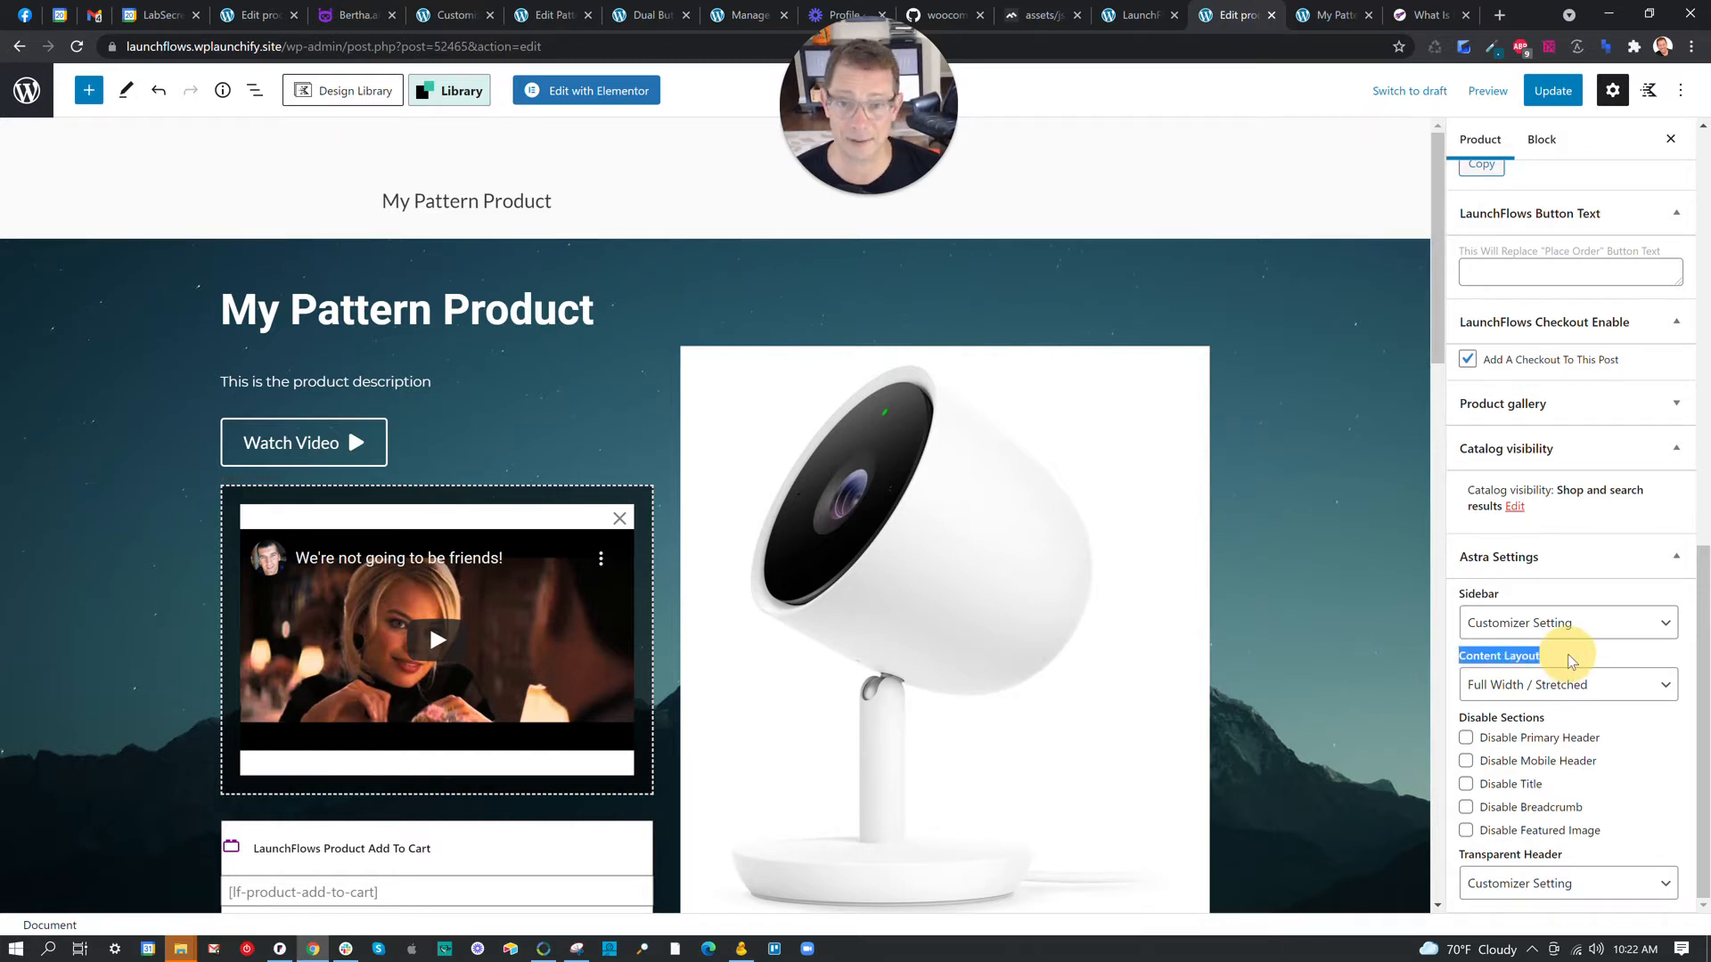
{"action": "left_click", "coordinate": [1555, 684]}
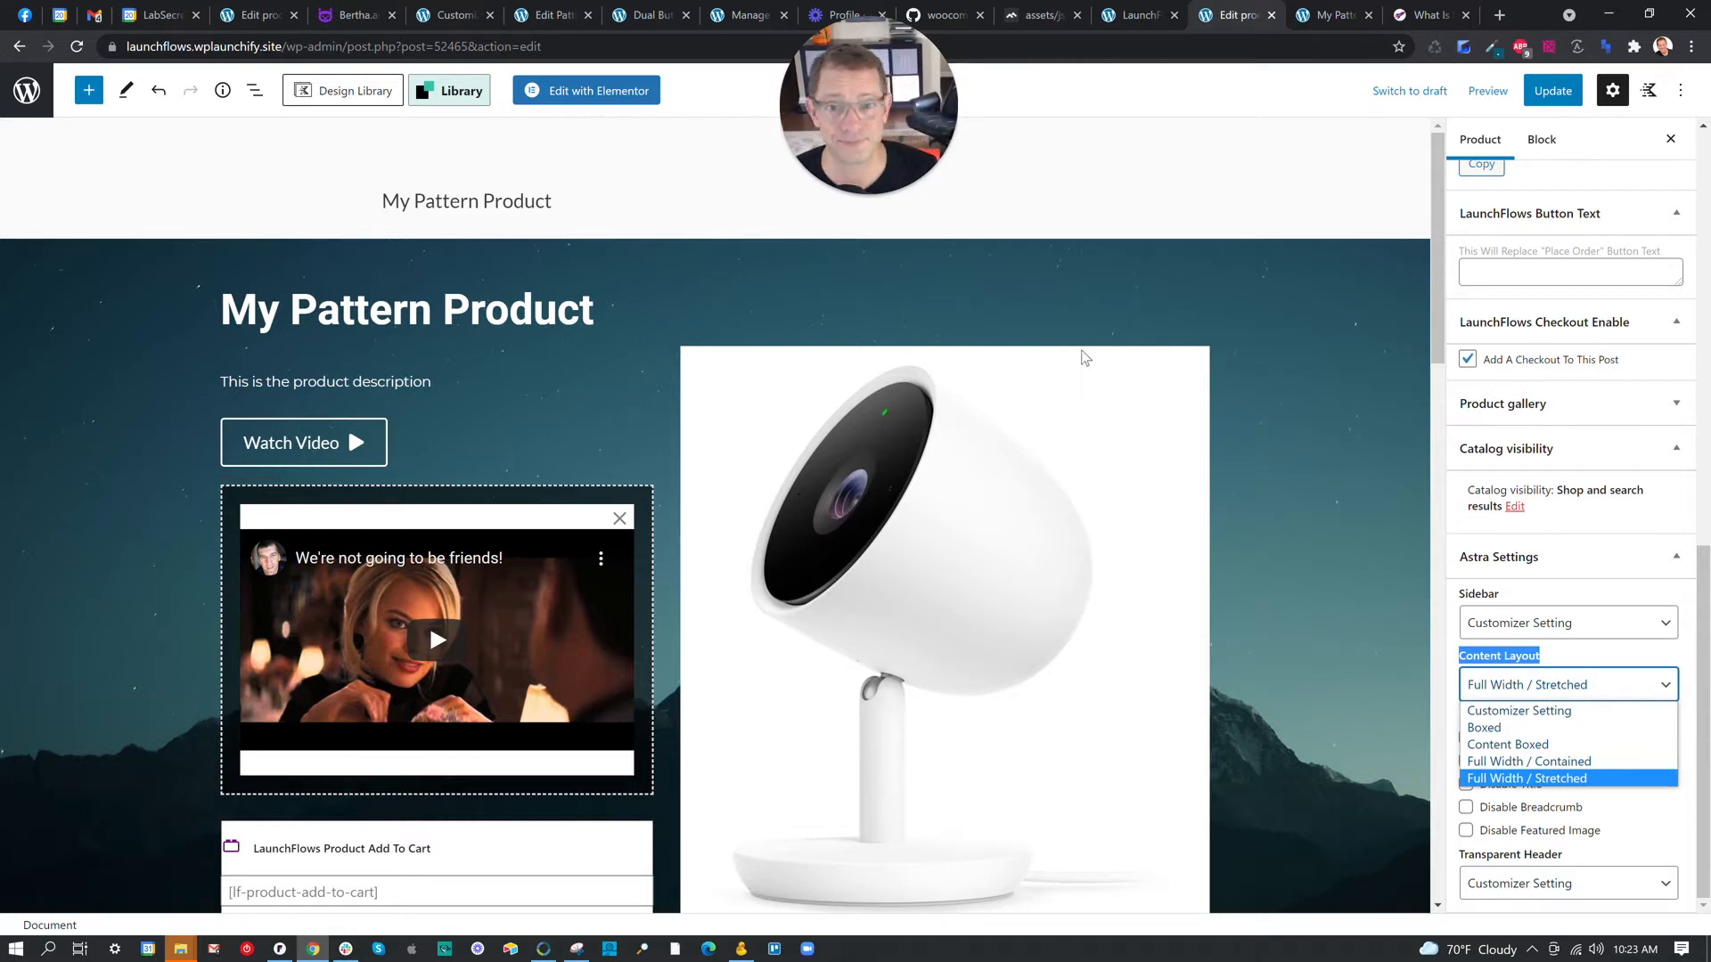
Show the product's block list view and inspect the Row Layout, its two sections and the checkout Columns block.
{"action": "left_click", "coordinate": [254, 89]}
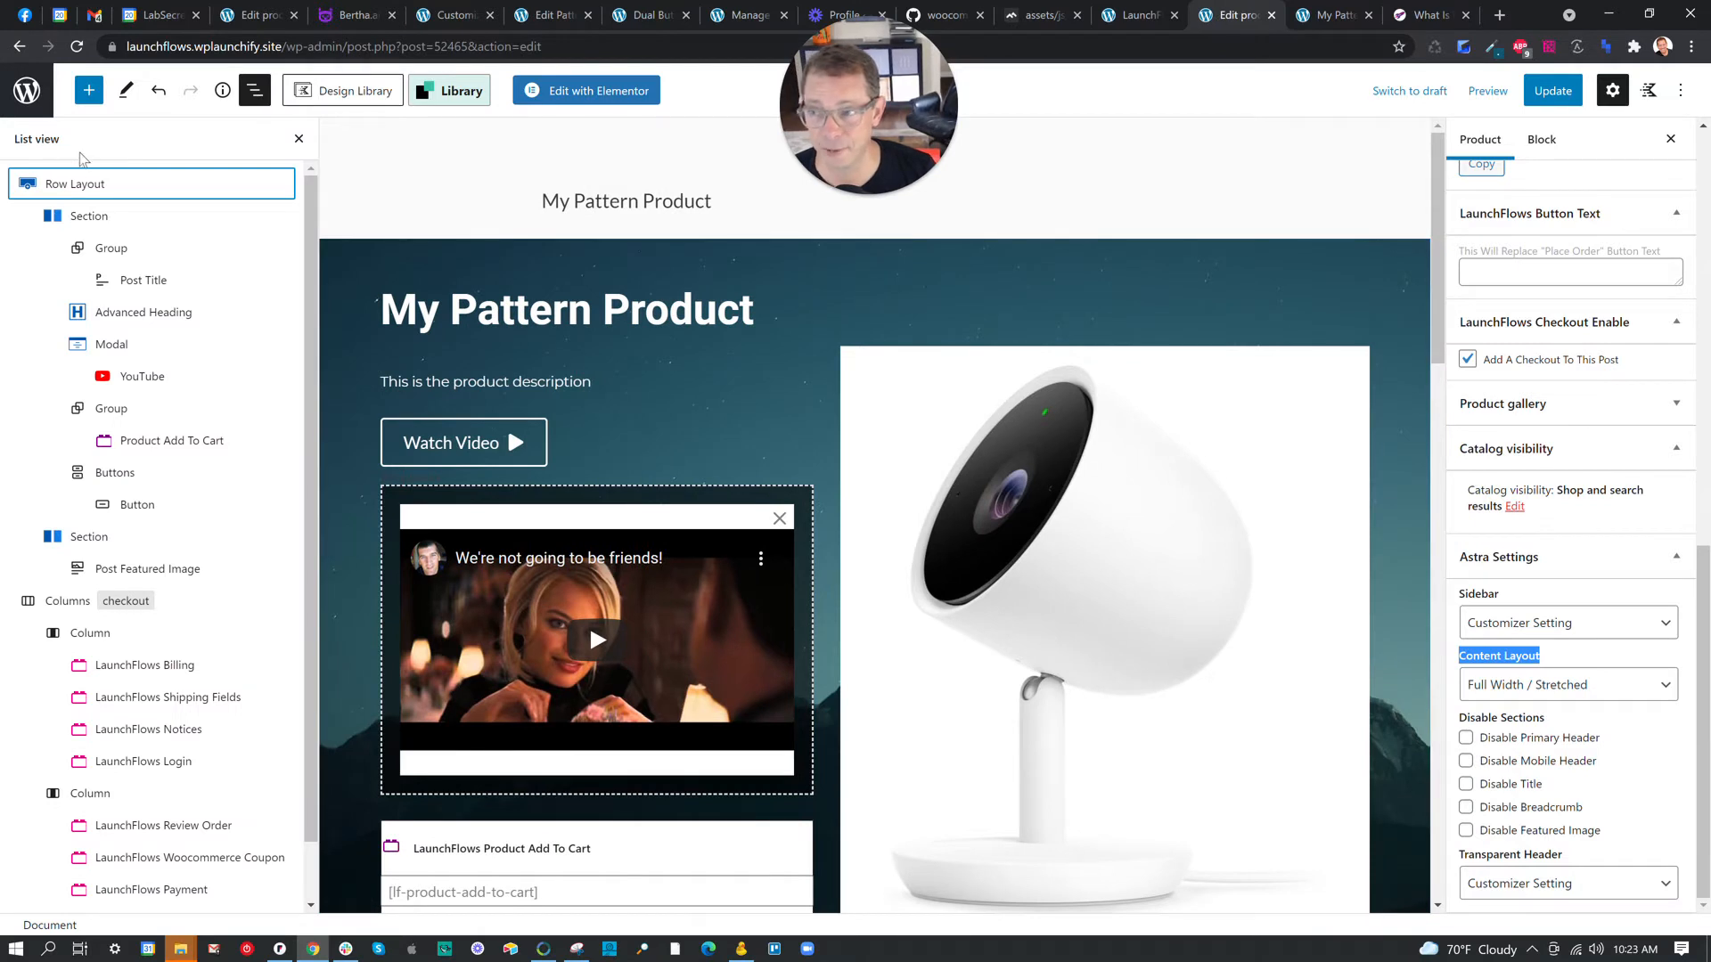
{"action": "left_click", "coordinate": [25, 182]}
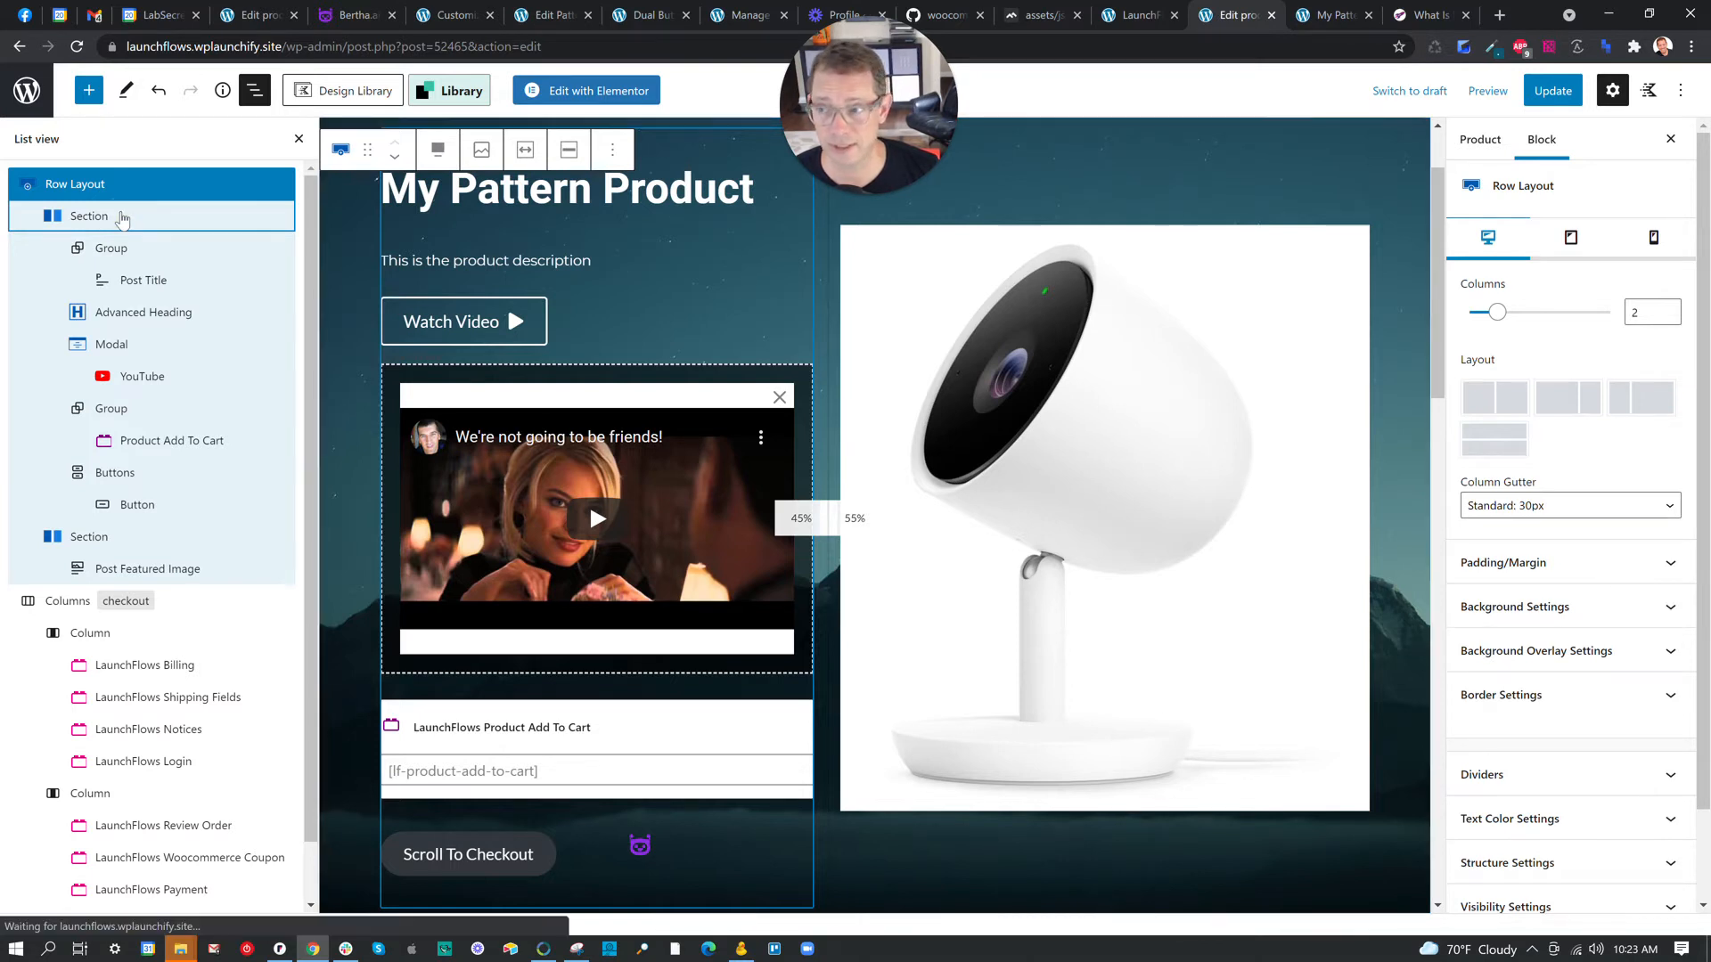
{"action": "left_click", "coordinate": [122, 218]}
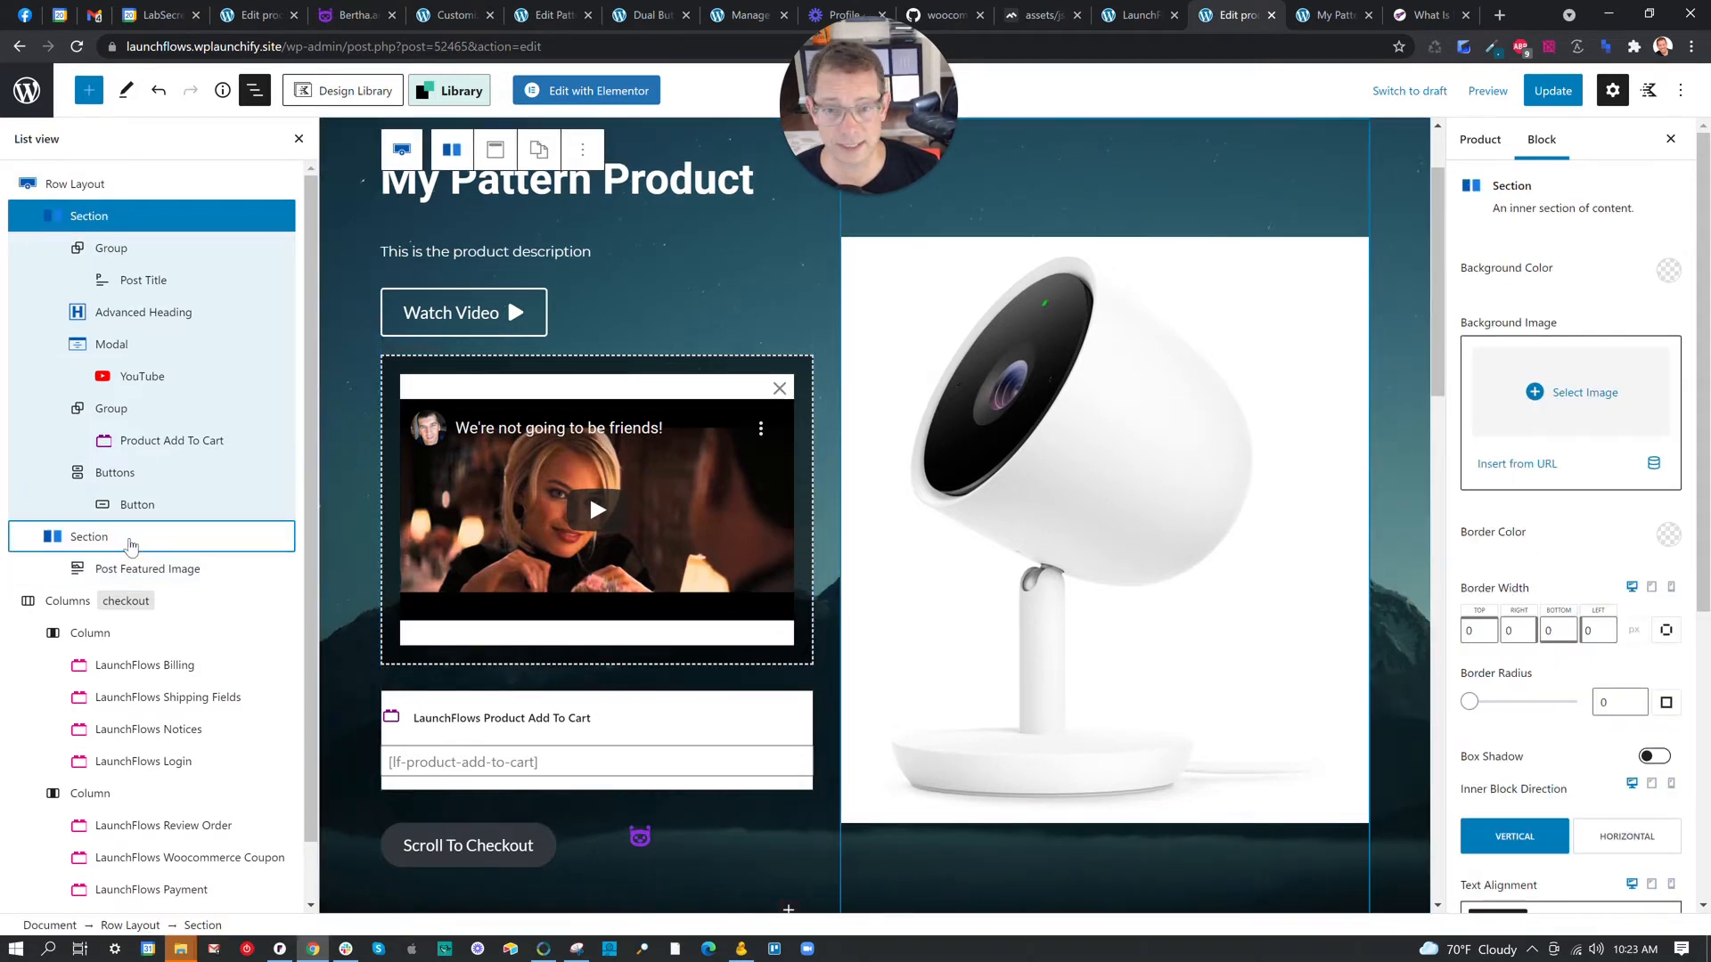
{"action": "left_click", "coordinate": [125, 537]}
{"action": "scroll", "coordinate": [461, 427], "scroll_direction": "down", "scroll_amount": 6}
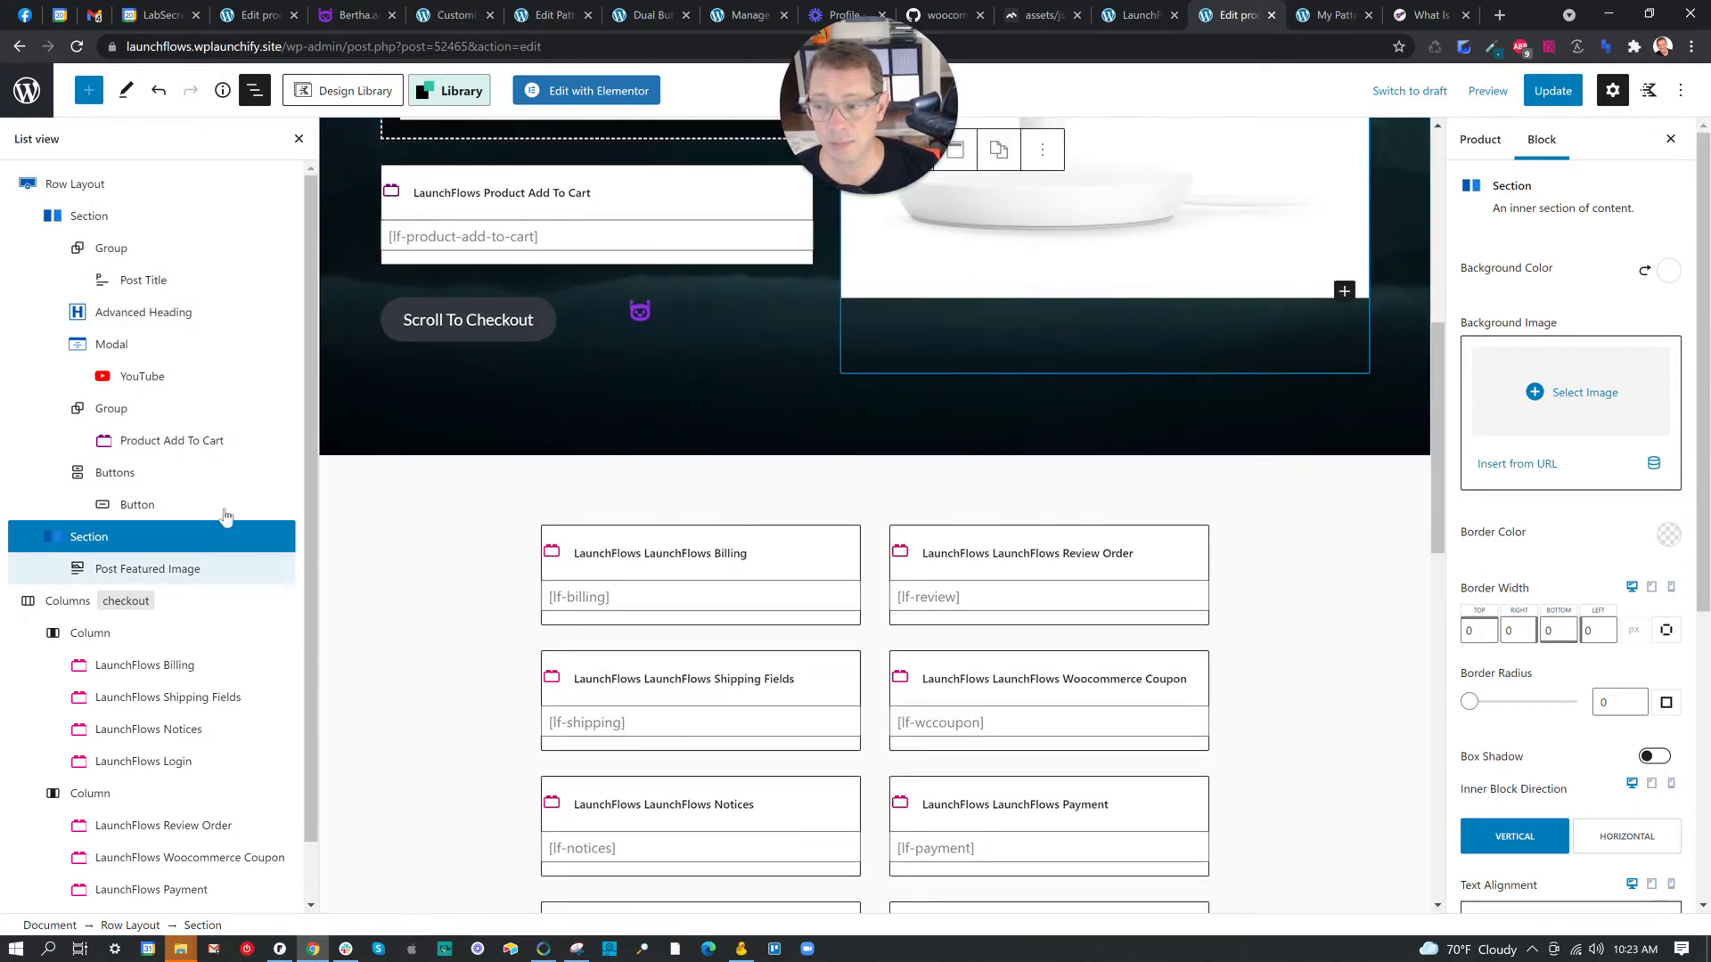
{"action": "left_click", "coordinate": [84, 602]}
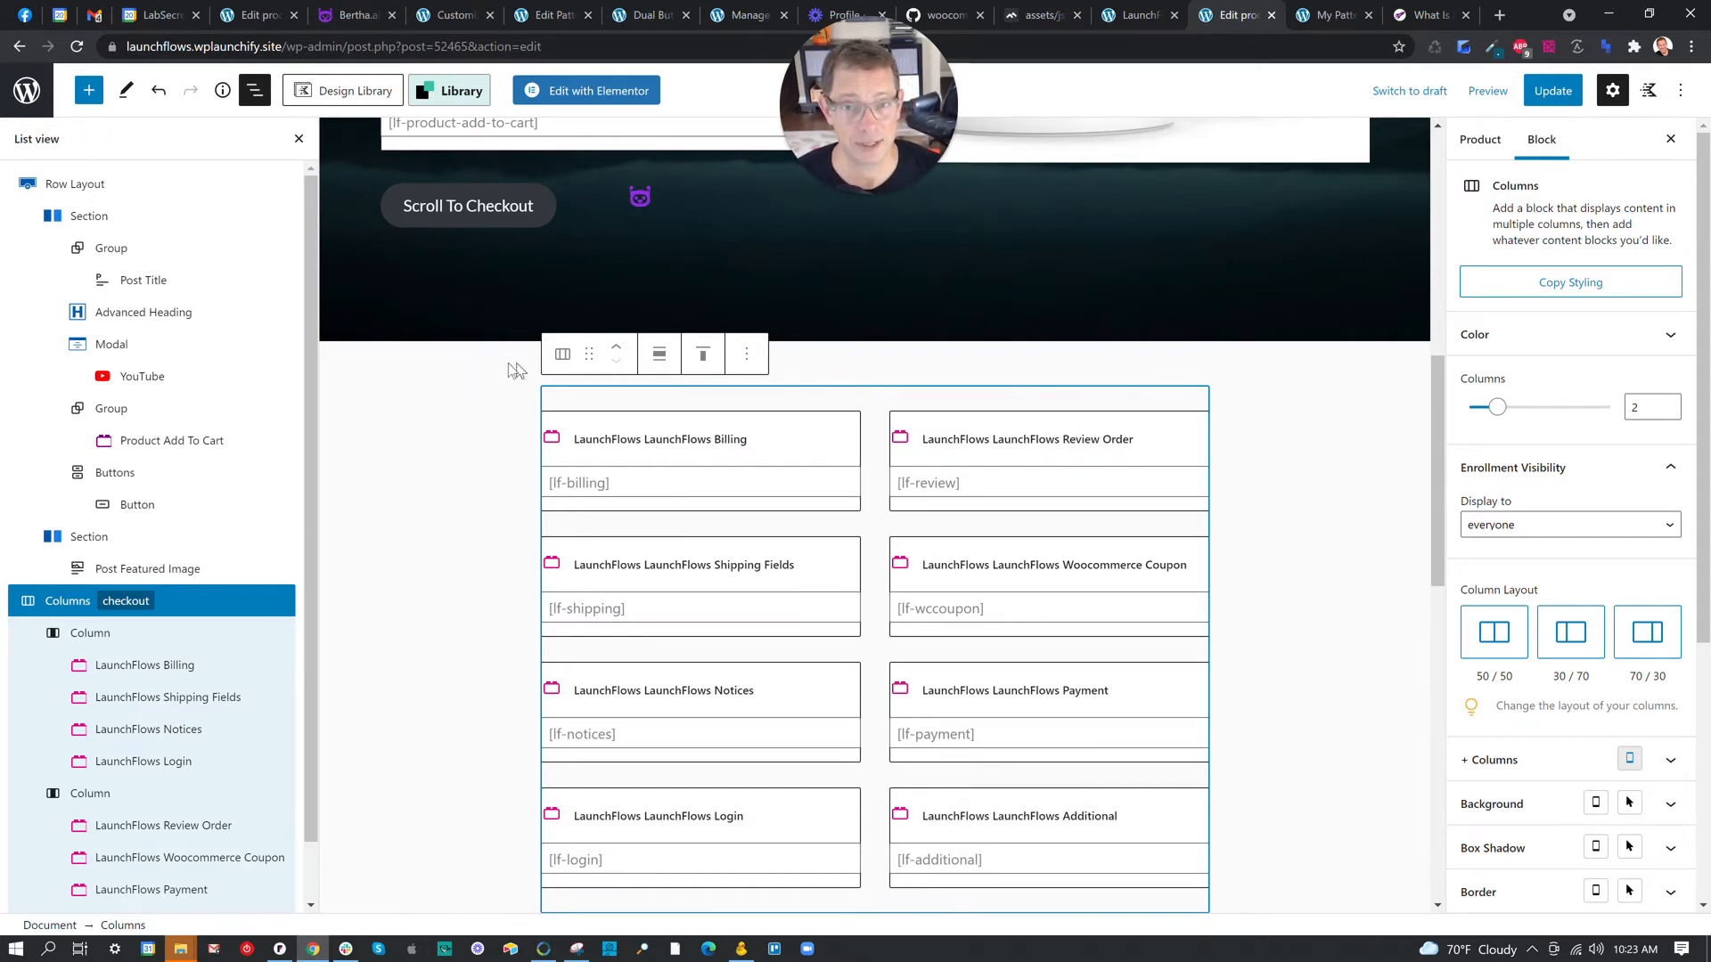
Browse the block patterns in the LaunchFlows category, then close the block inserter.
{"action": "left_click", "coordinate": [90, 90]}
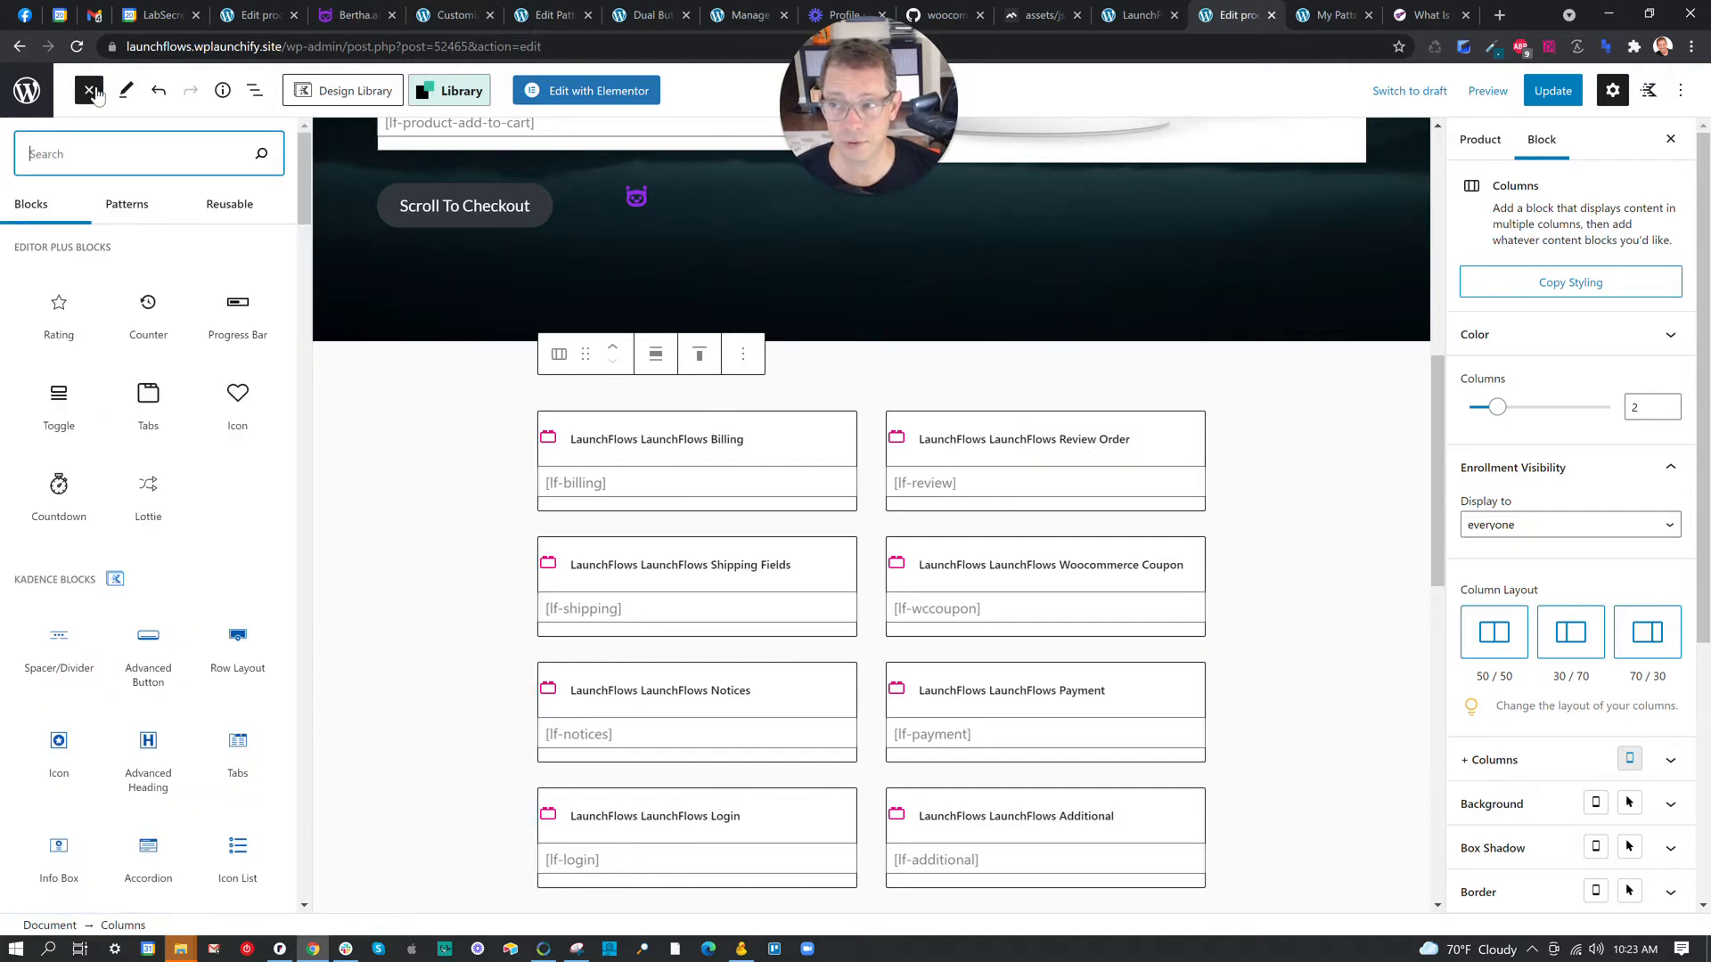
{"action": "left_click", "coordinate": [125, 201]}
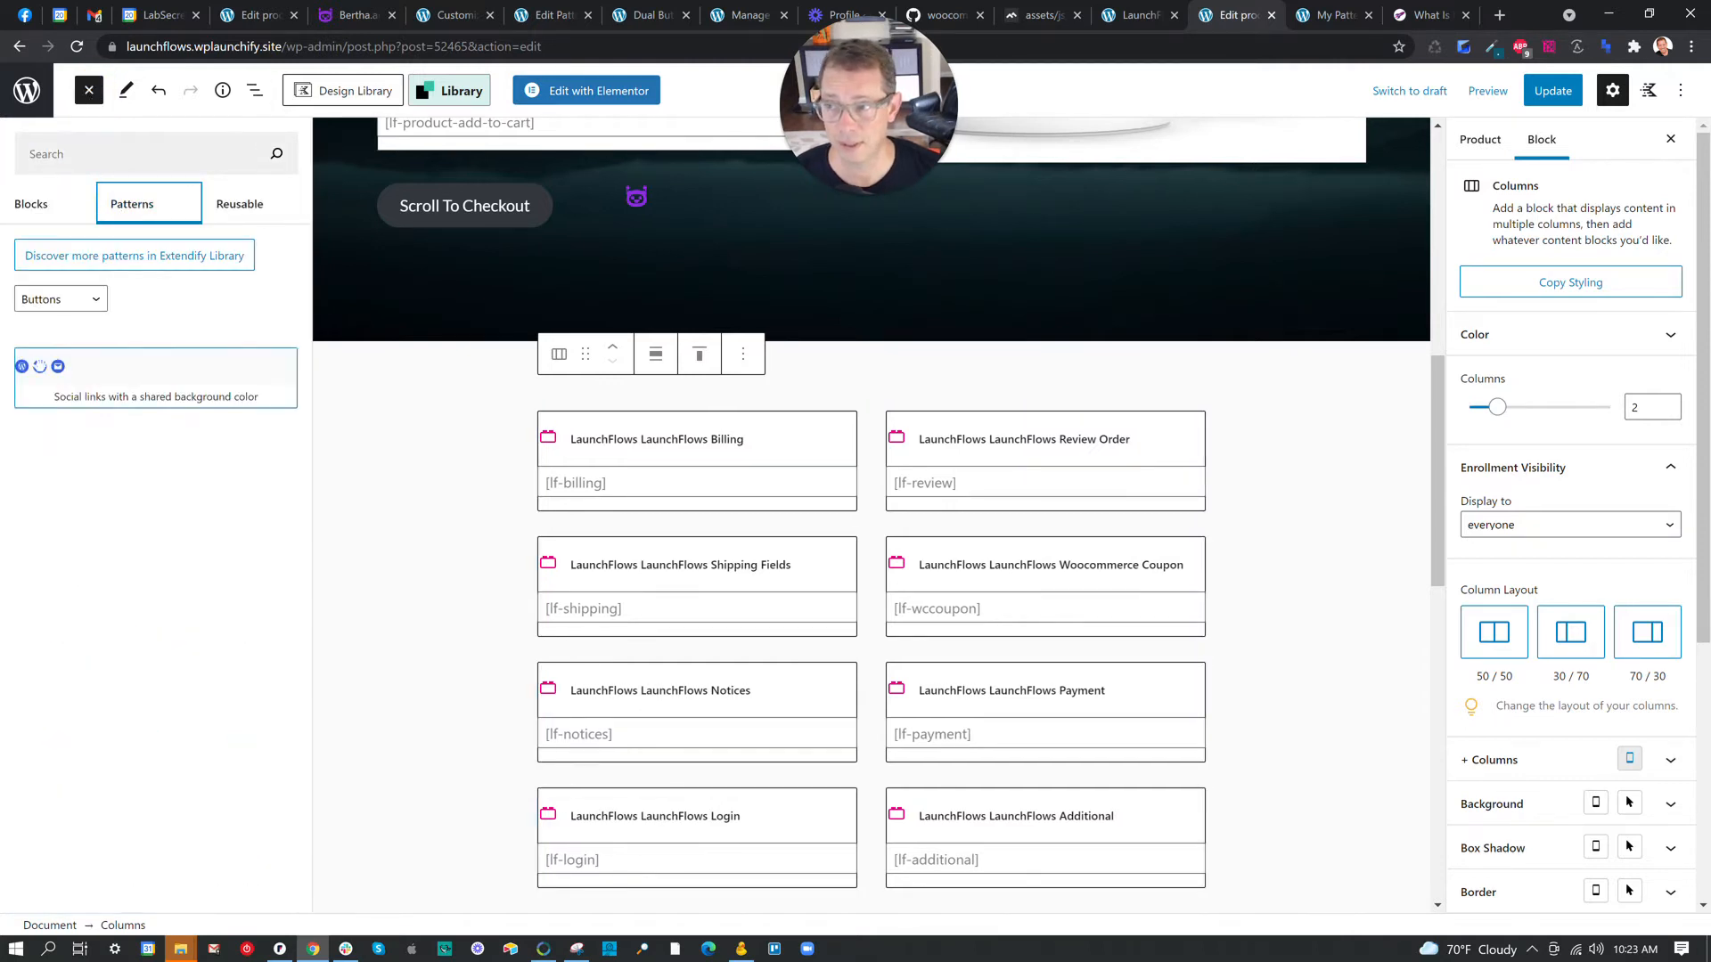
{"action": "left_click", "coordinate": [55, 300]}
{"action": "left_click", "coordinate": [55, 417]}
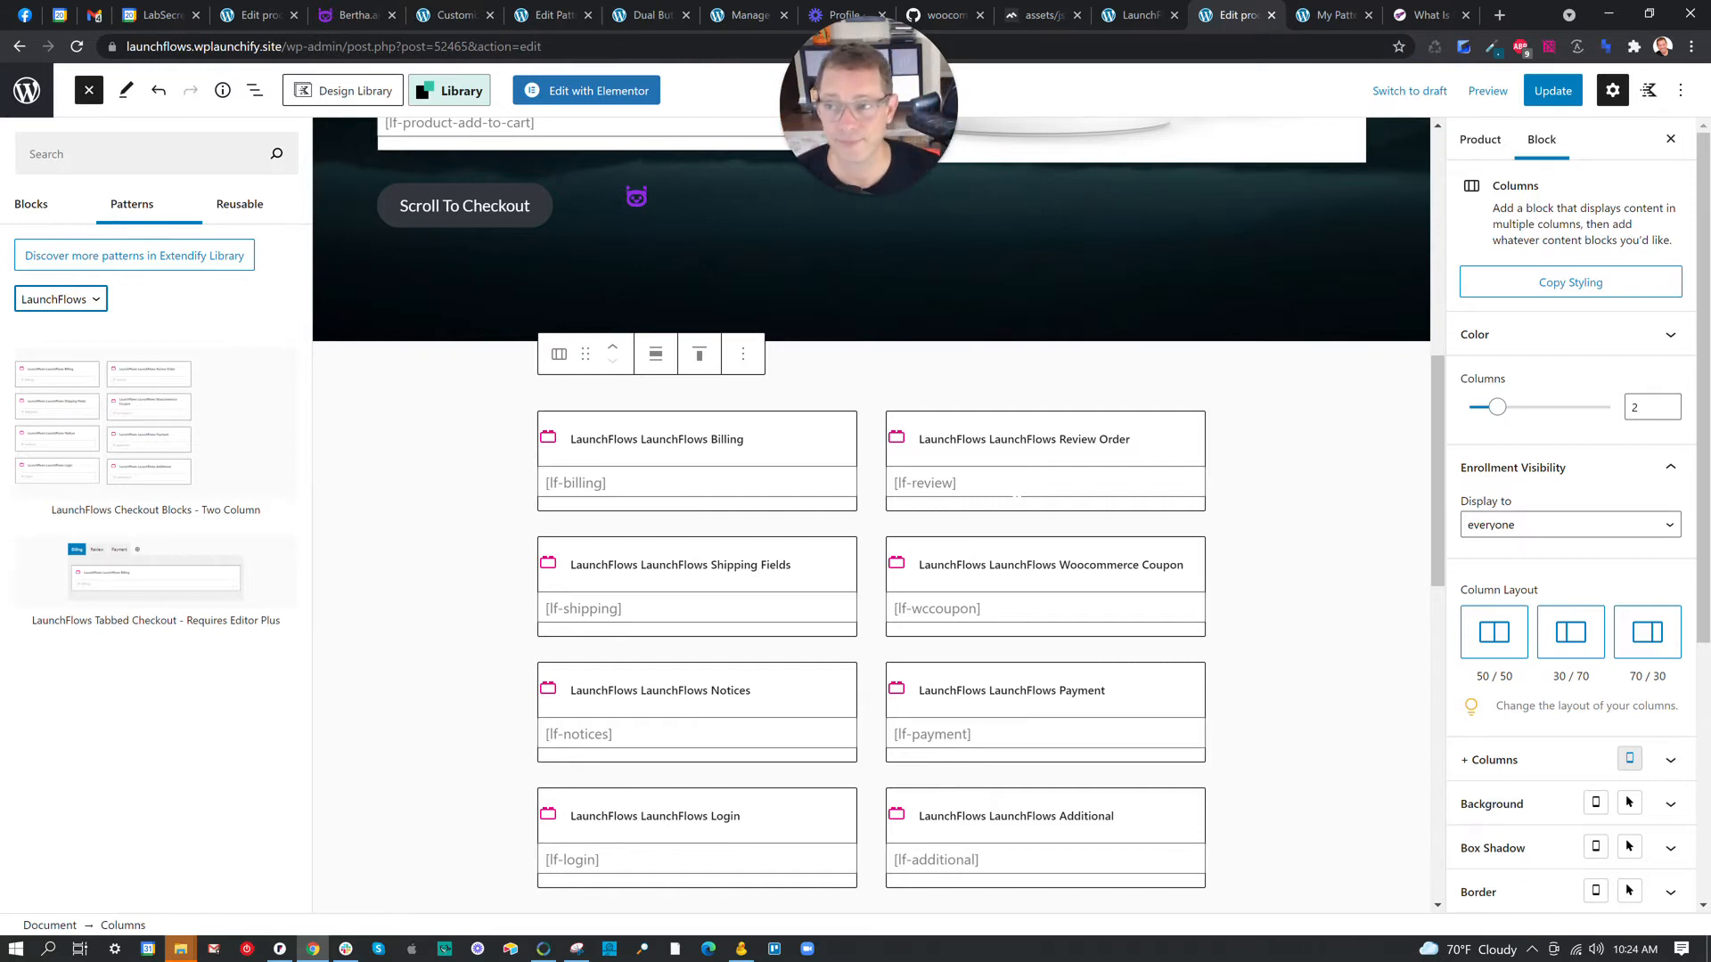
{"action": "left_click", "coordinate": [89, 90]}
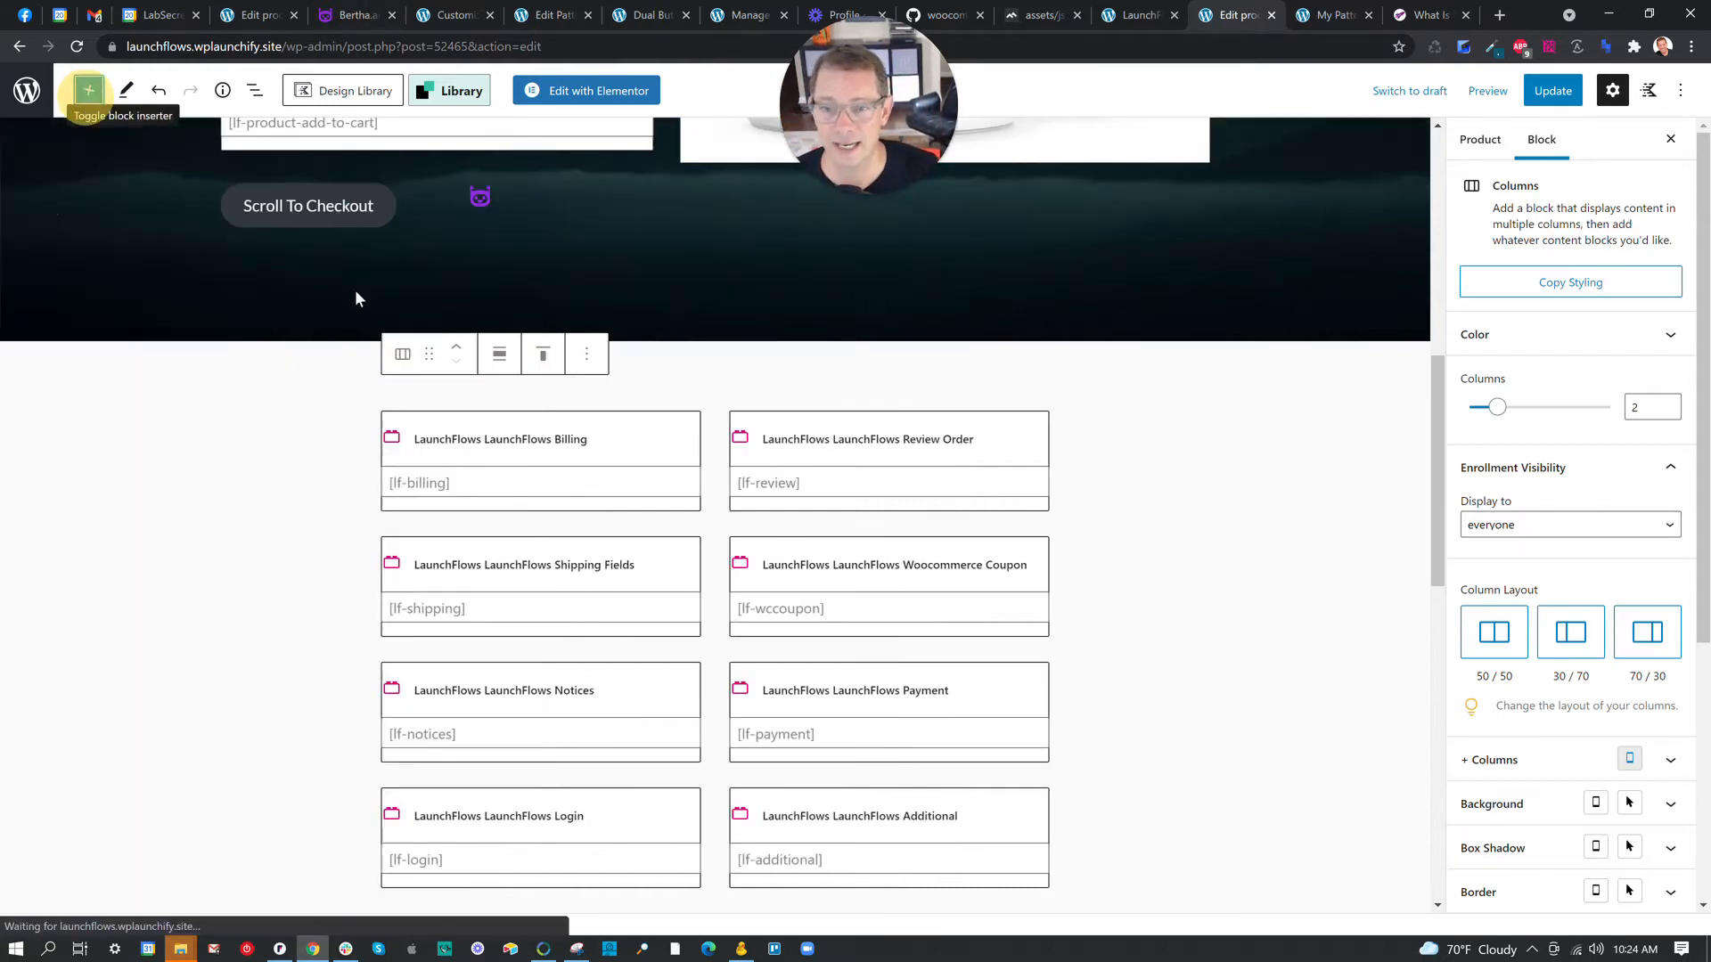
Examine the checkout Columns block's width value and unit under Sizing, along with its Margin settings.
{"action": "left_click", "coordinate": [254, 90]}
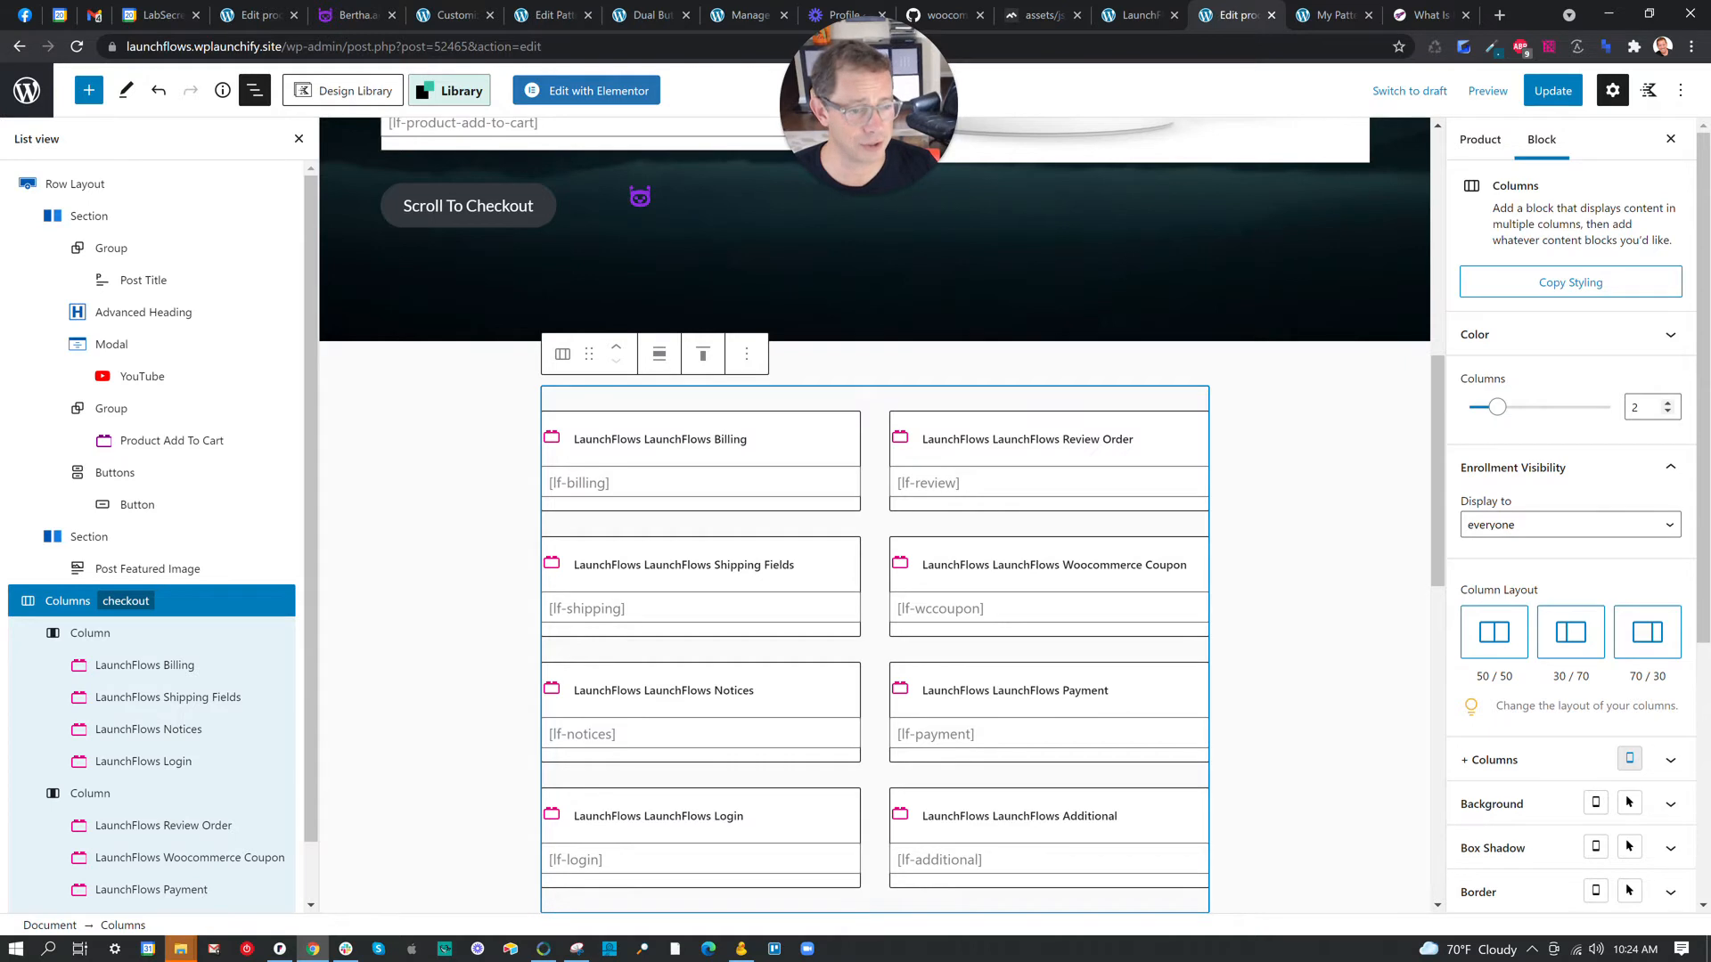
{"action": "scroll", "coordinate": [1629, 410], "scroll_direction": "down", "scroll_amount": 3}
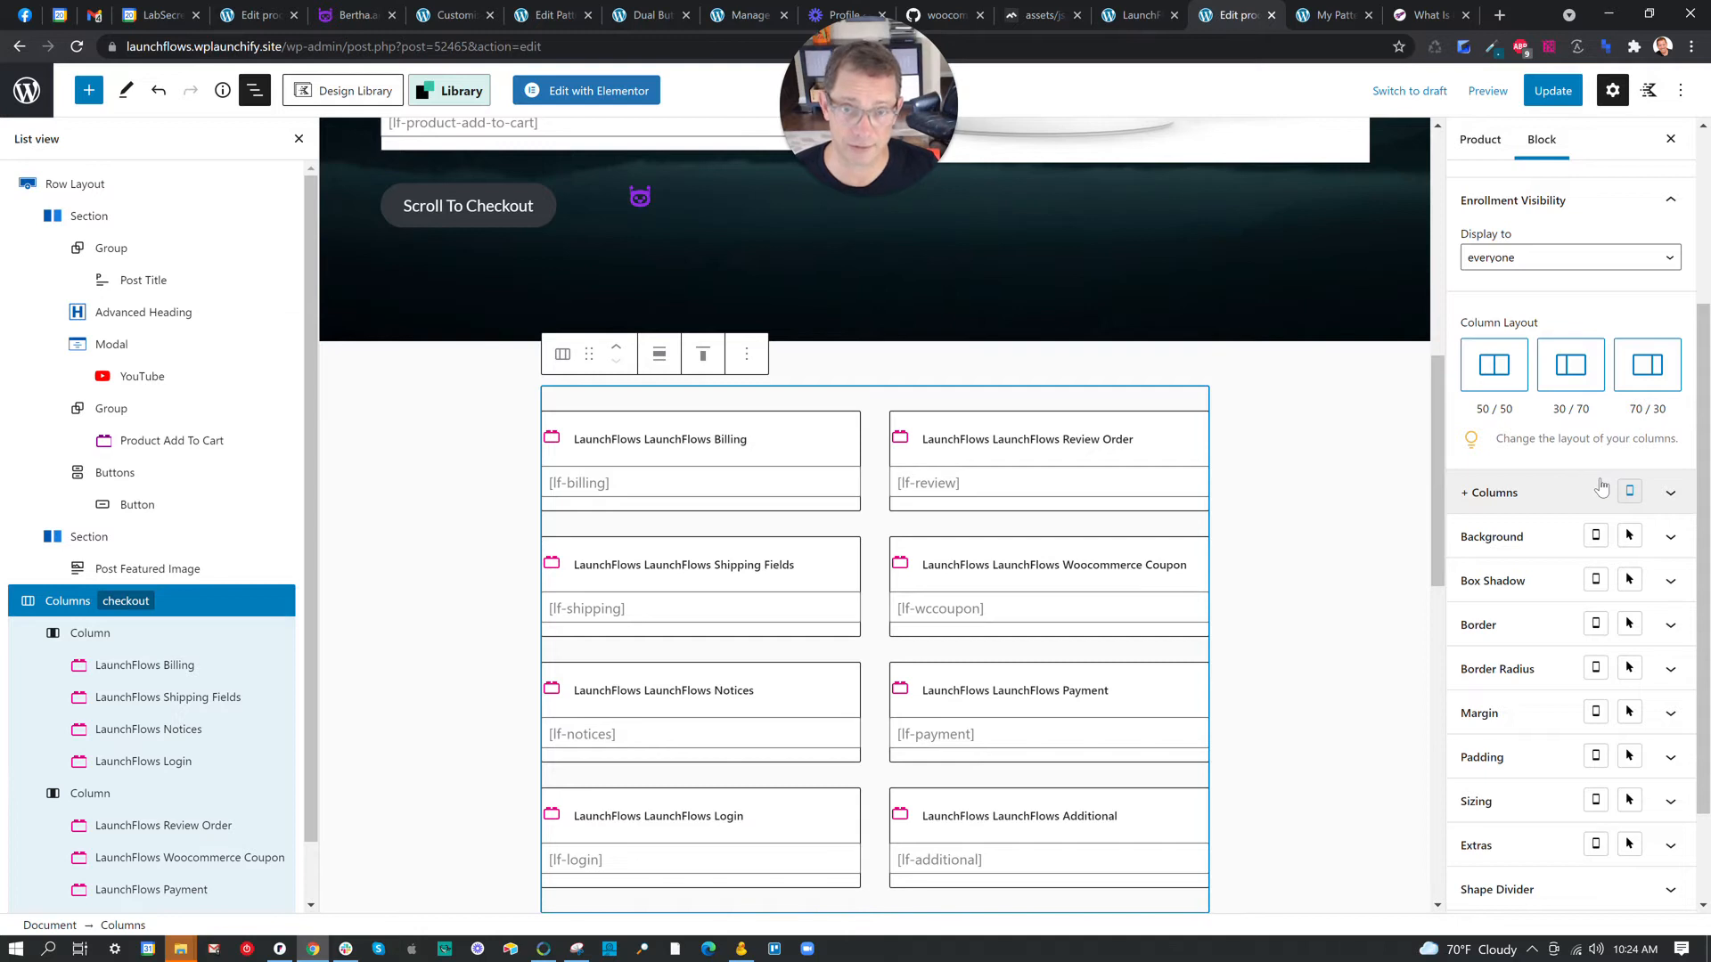
{"action": "scroll", "coordinate": [1594, 516], "scroll_direction": "down", "scroll_amount": 1}
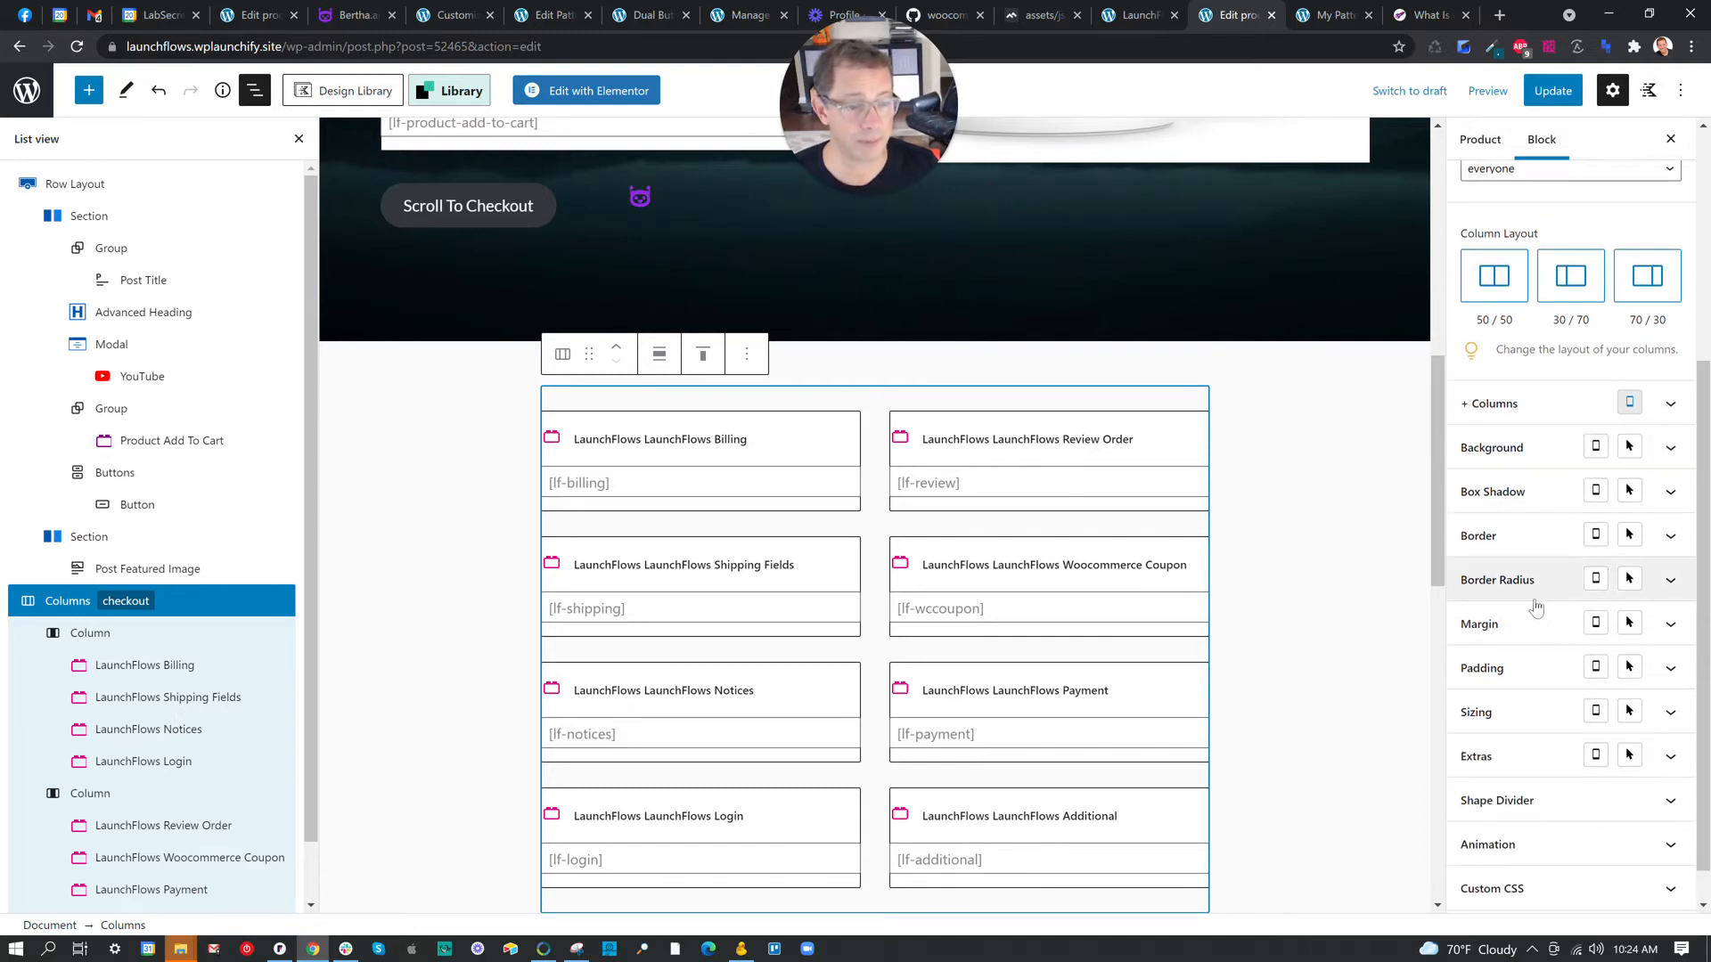
{"action": "left_click", "coordinate": [1515, 670]}
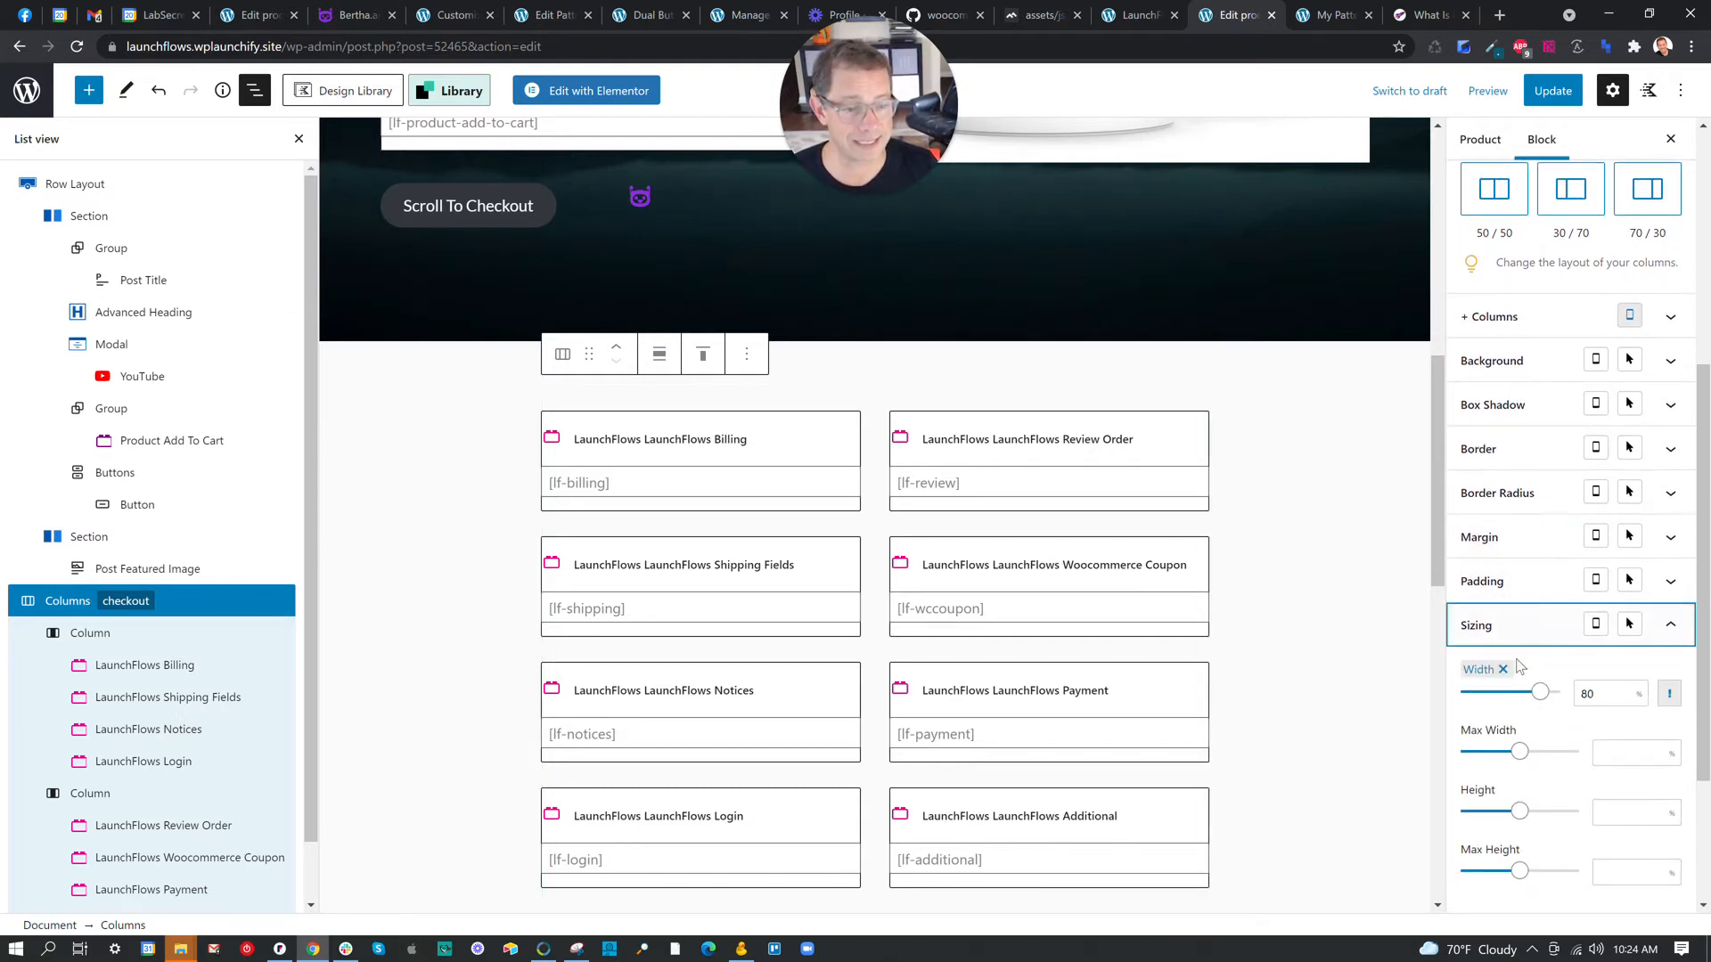
{"action": "scroll", "coordinate": [1520, 663], "scroll_direction": "down", "scroll_amount": 1}
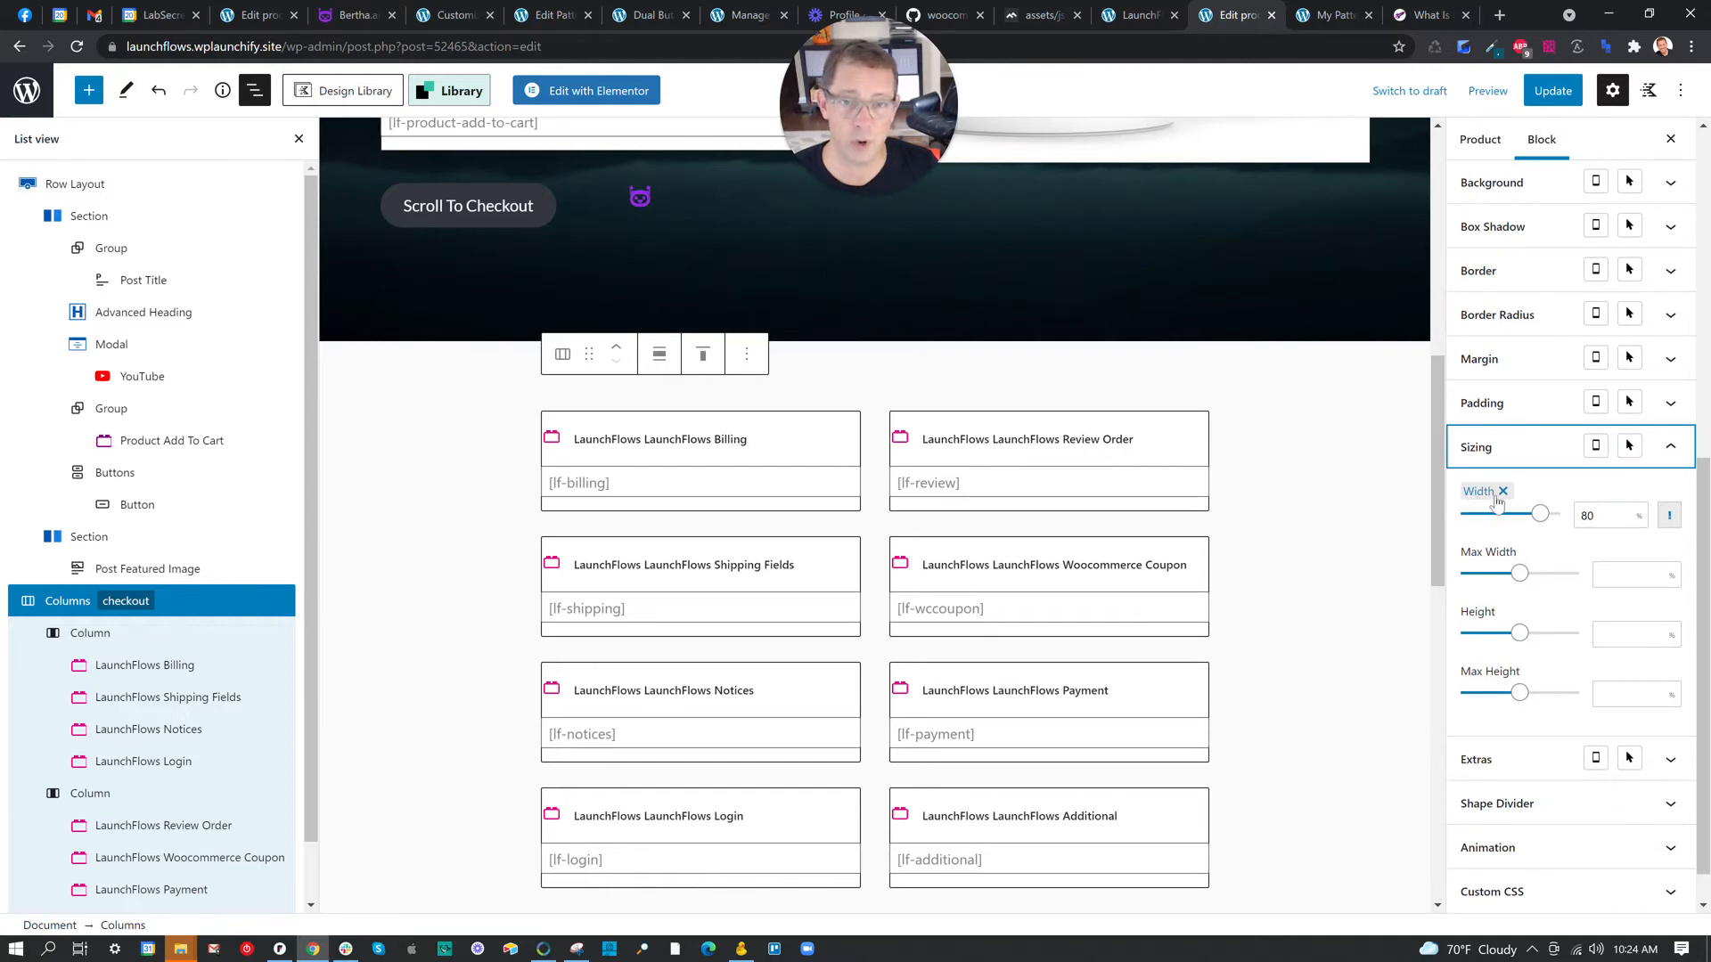
{"action": "left_click_drag", "start_coordinate": [1638, 516], "coordinate": [1584, 515]}
{"action": "left_click", "coordinate": [1636, 519]}
{"action": "left_click", "coordinate": [1637, 521]}
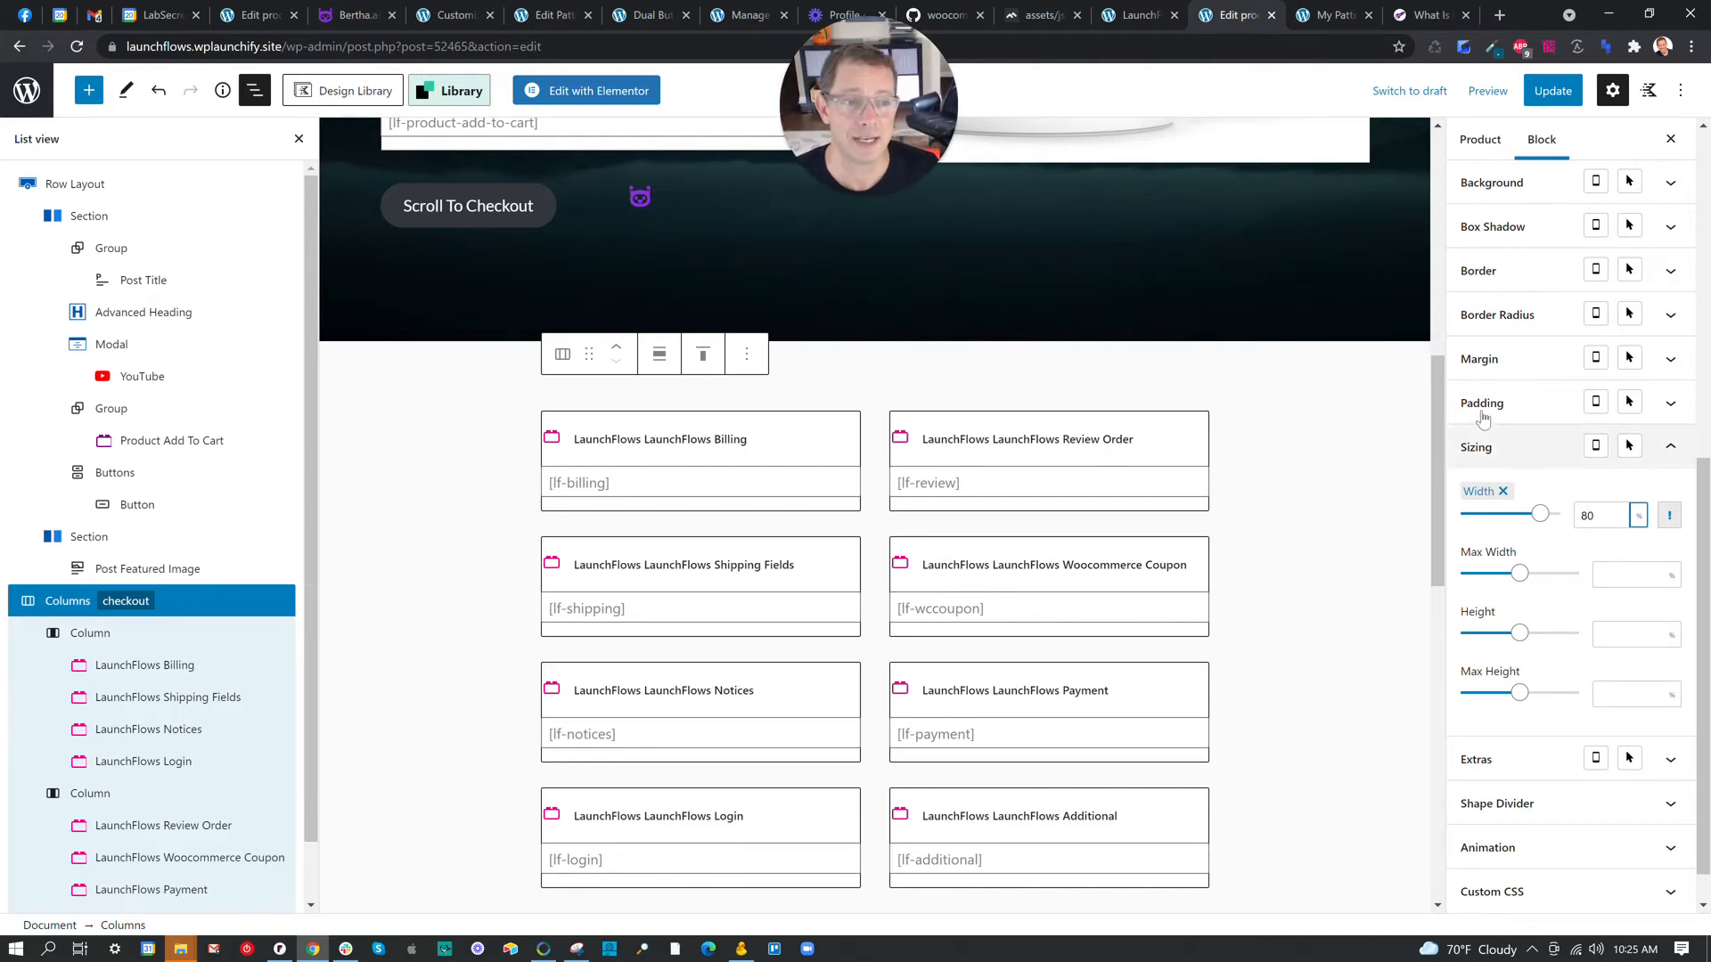
{"action": "left_click", "coordinate": [1491, 358]}
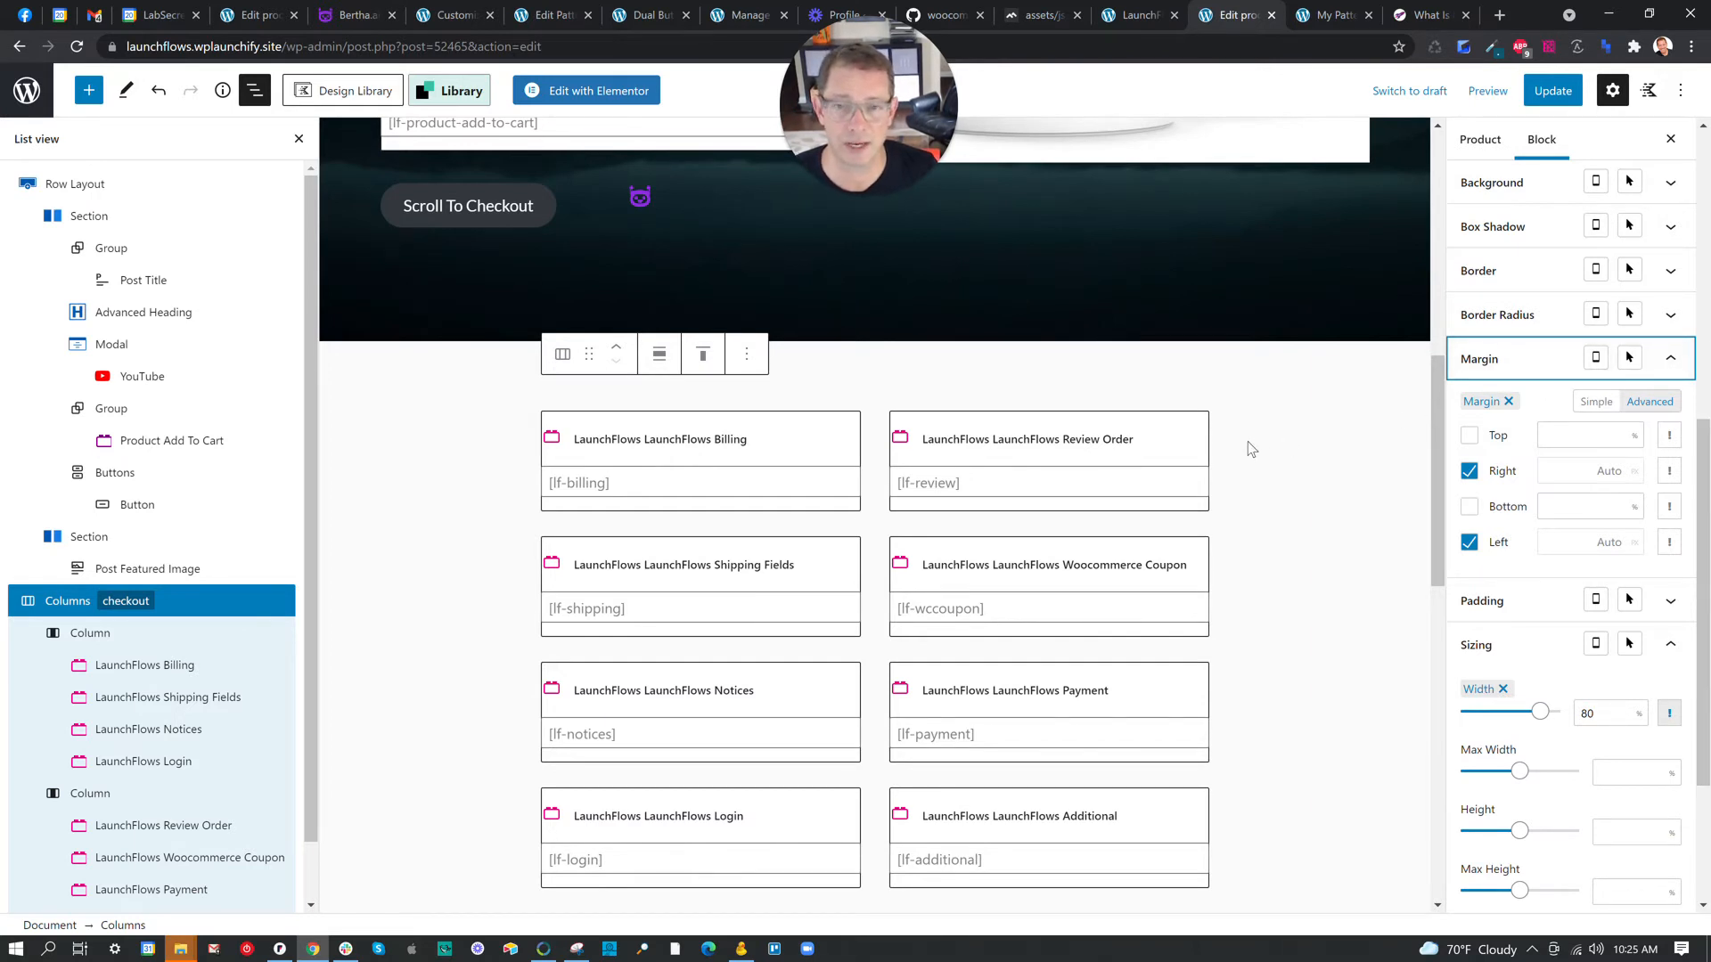
Select the Row Layout block and examine its padding and margin values, particularly the top margin.
{"action": "scroll", "coordinate": [1243, 435], "scroll_direction": "up", "scroll_amount": 9}
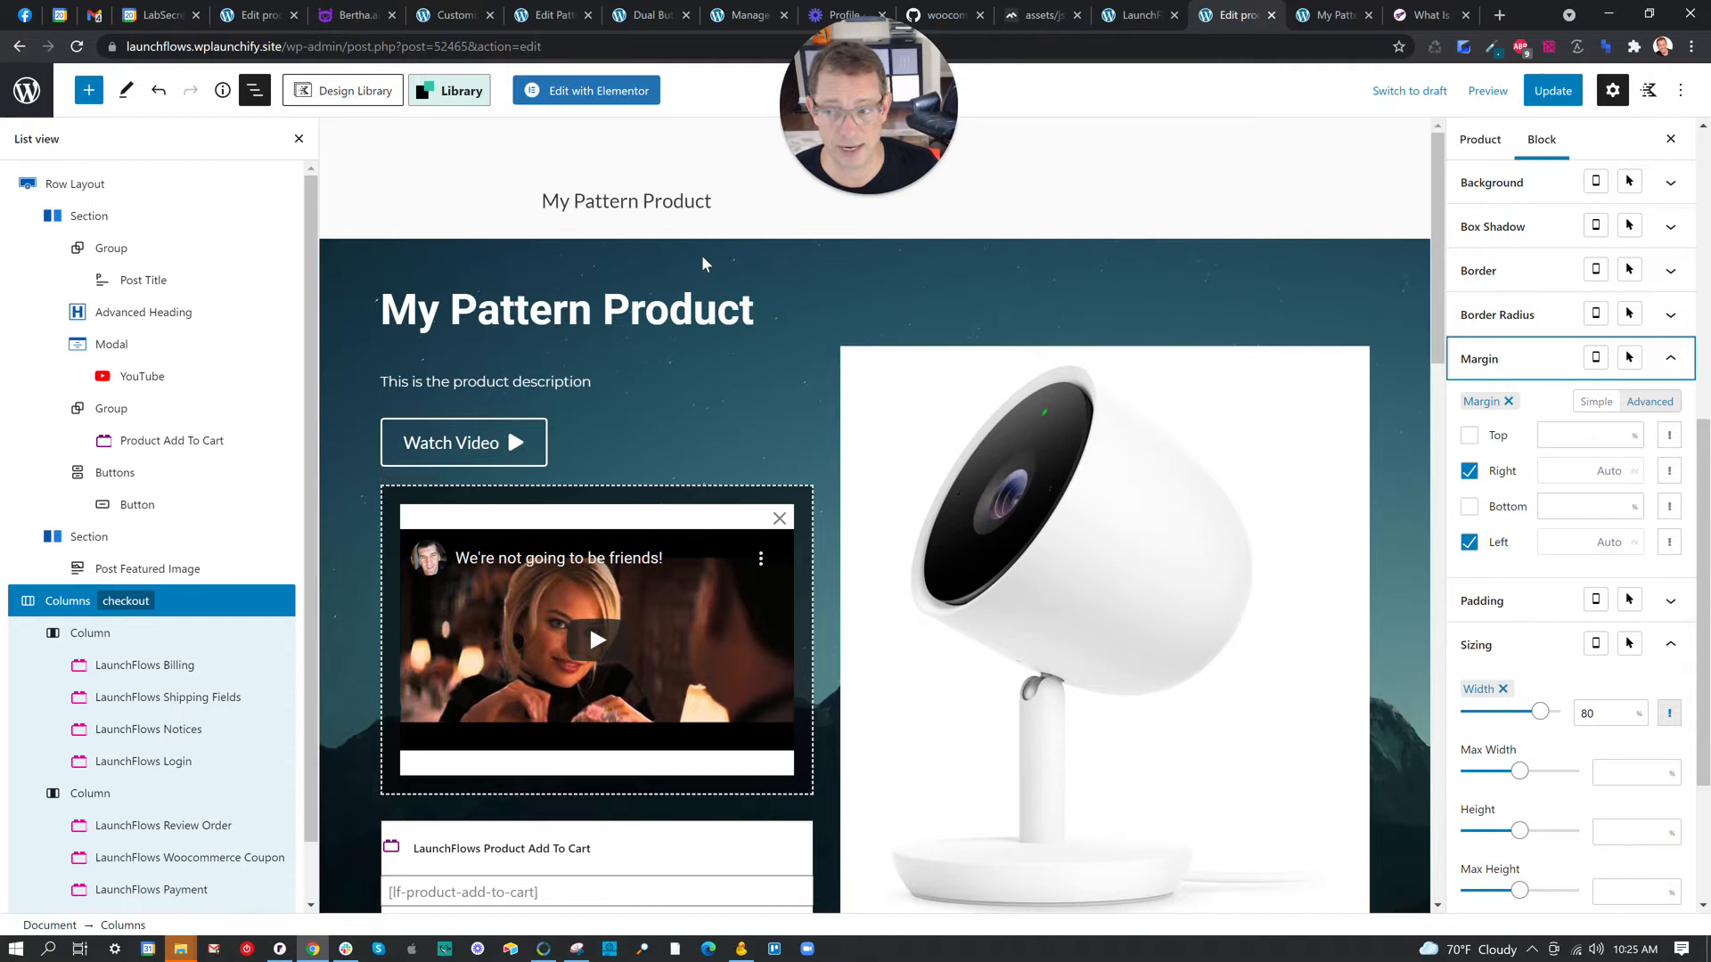
{"action": "left_click", "coordinate": [123, 185]}
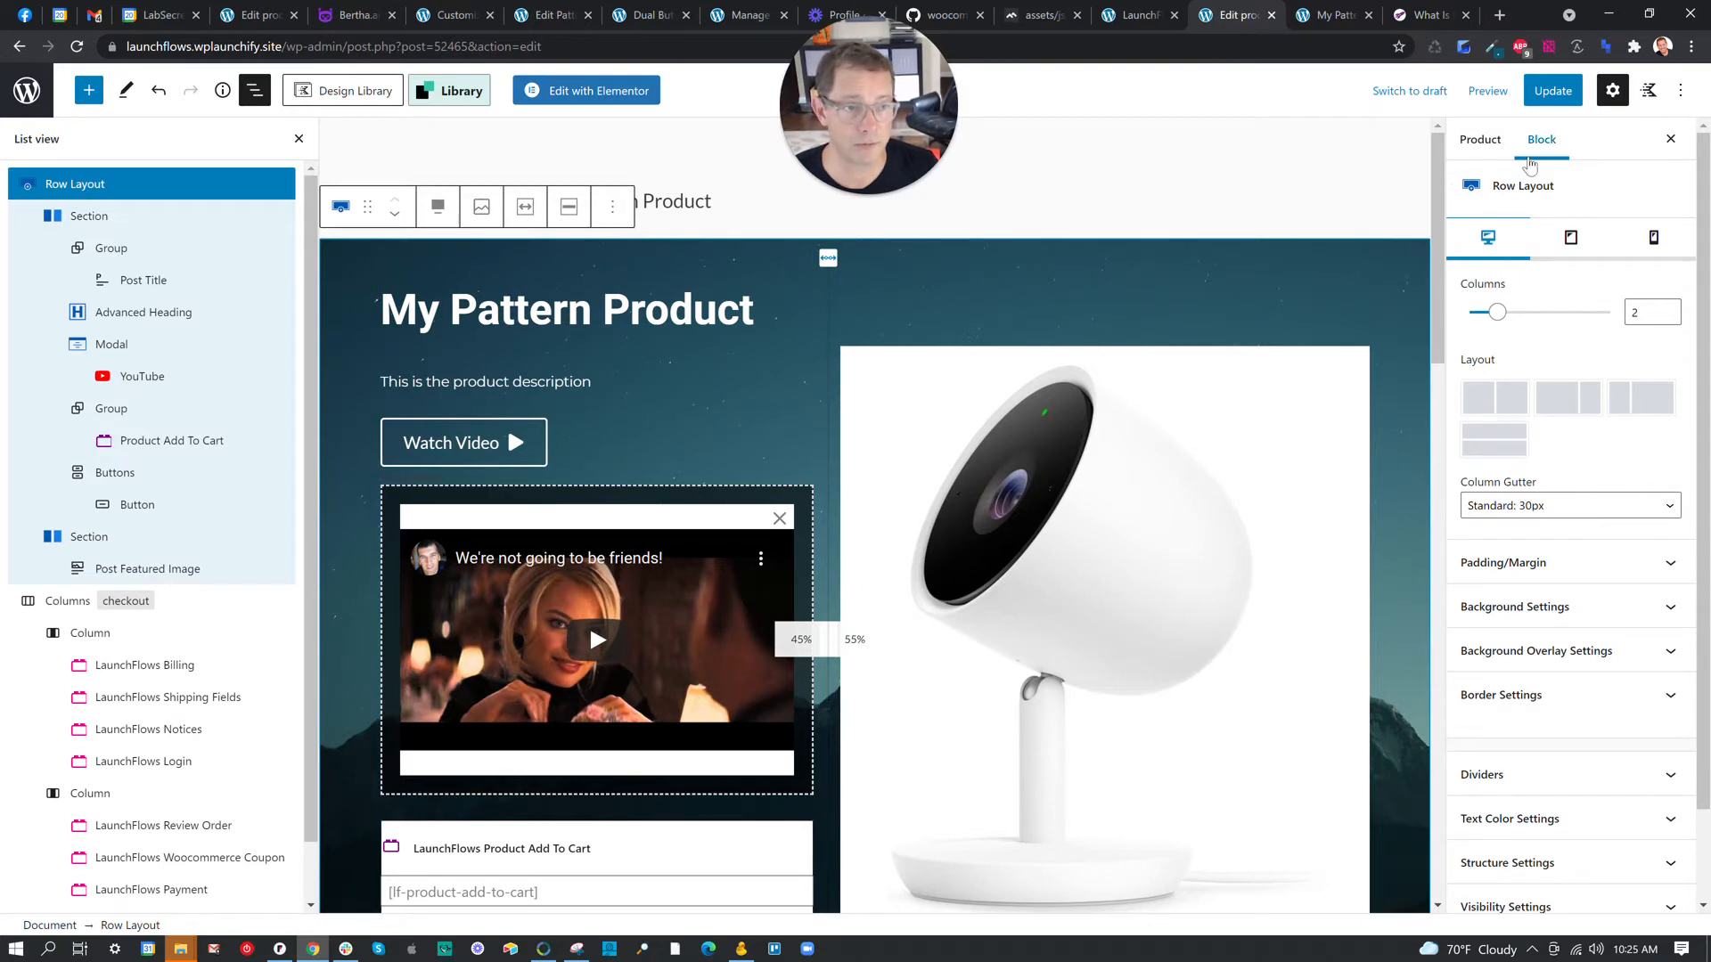
{"action": "scroll", "coordinate": [1544, 261], "scroll_direction": "down", "scroll_amount": 2}
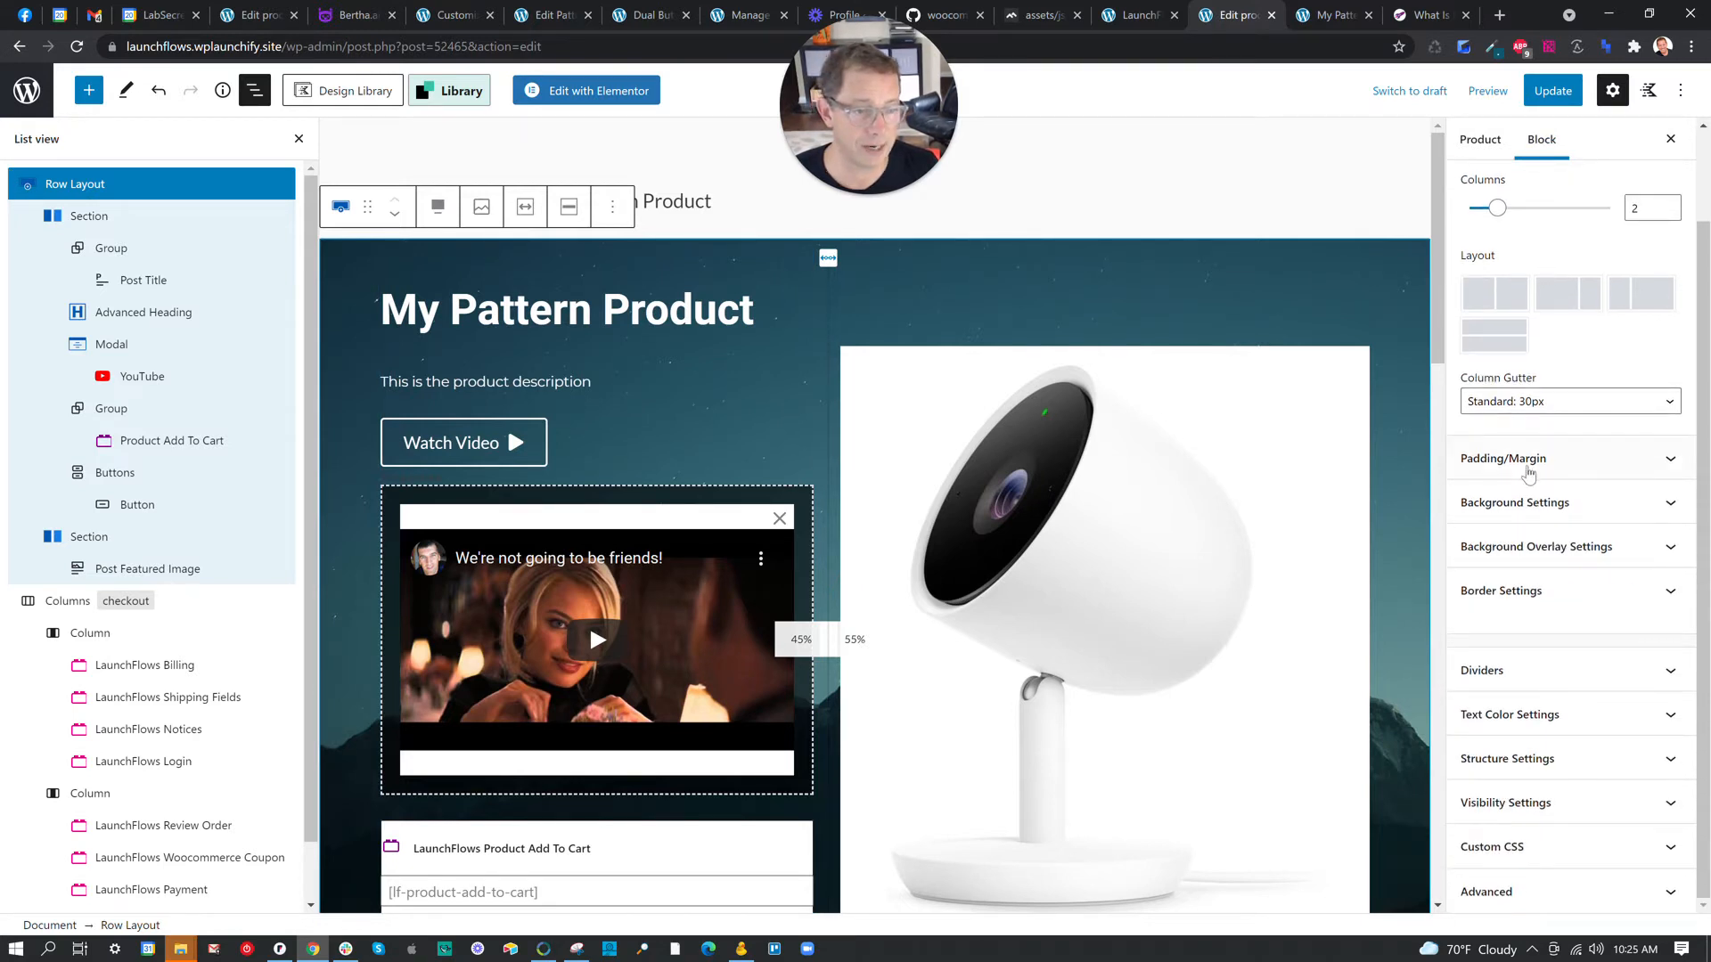
{"action": "left_click", "coordinate": [1524, 461]}
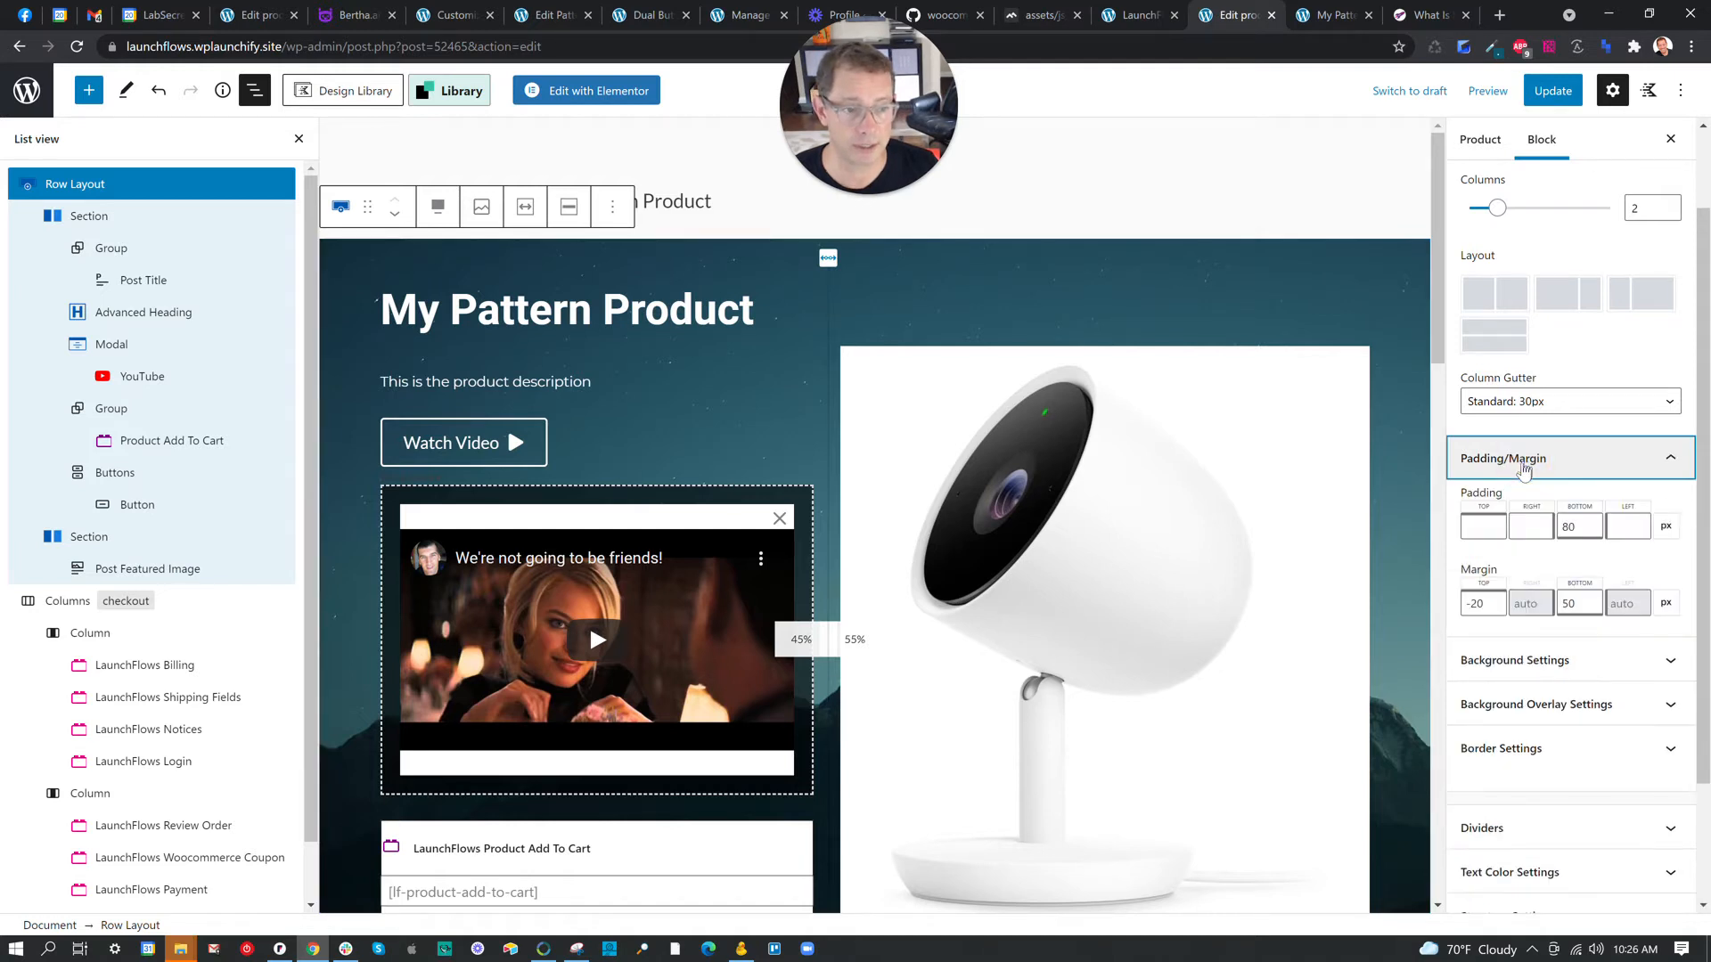
{"action": "mouse_move", "coordinate": [1463, 573]}
{"action": "left_mouse_down"}
{"action": "mouse_move", "coordinate": [1514, 571]}
{"action": "mouse_move", "coordinate": [1460, 605]}
{"action": "left_mouse_up"}
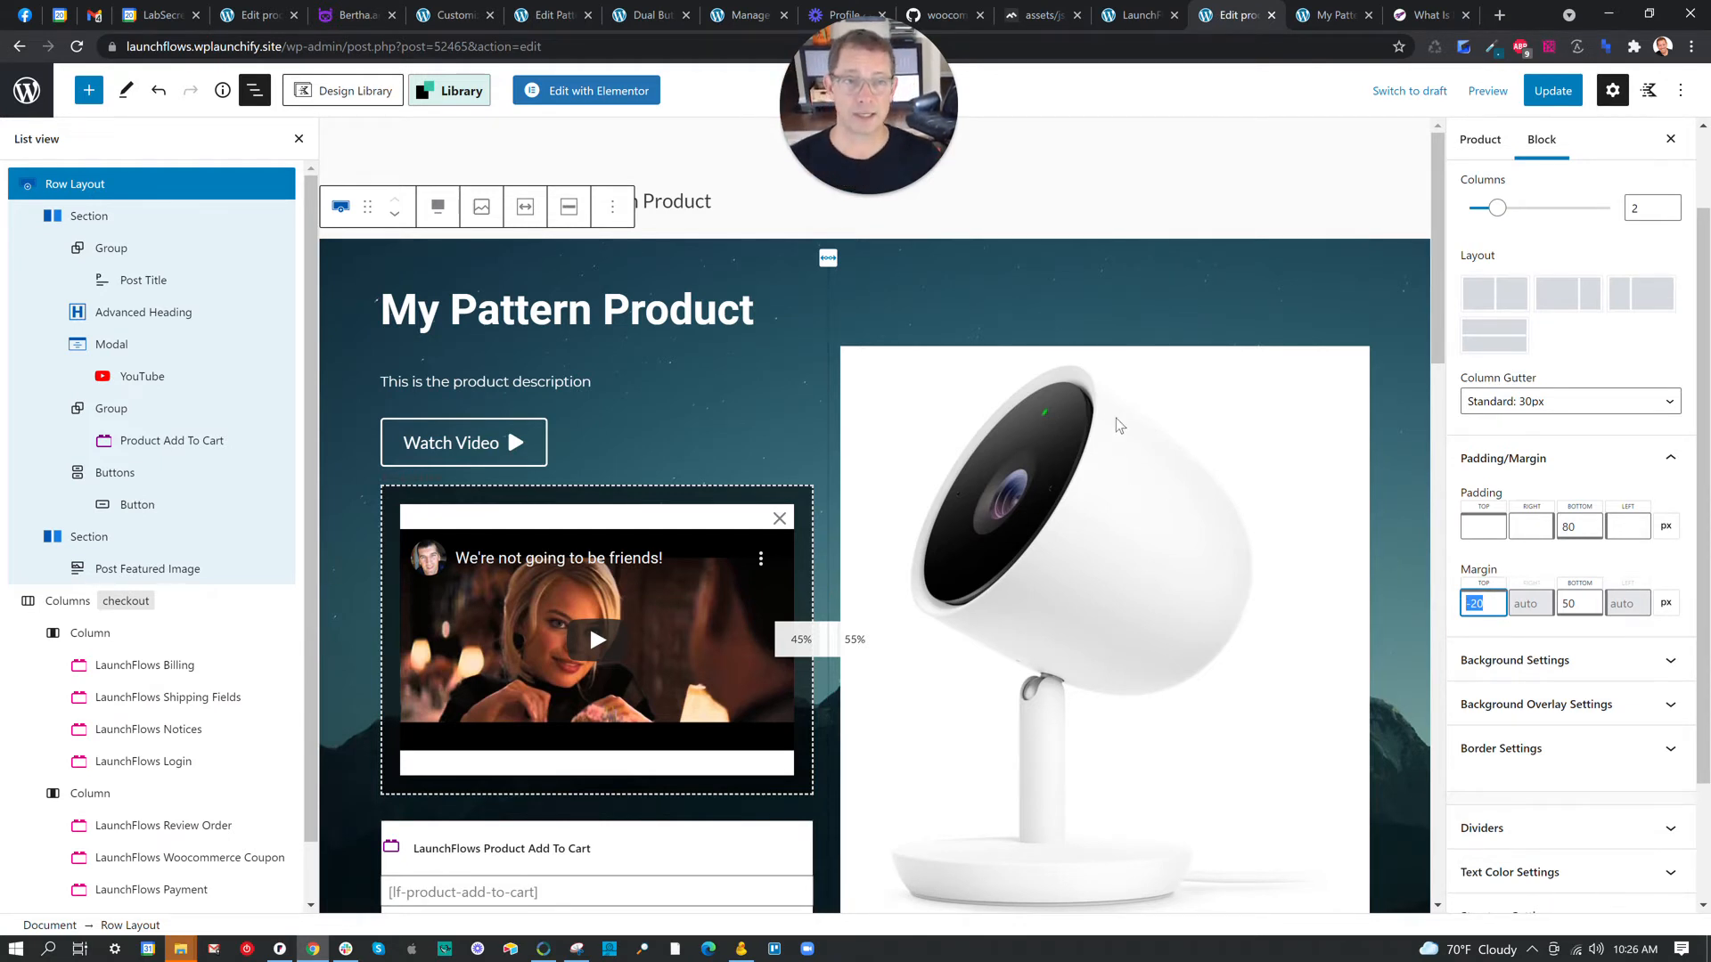
Compare the live product page with the editor, then examine the Row Layout's background image and background overlay settings.
{"action": "left_click", "coordinate": [1328, 15]}
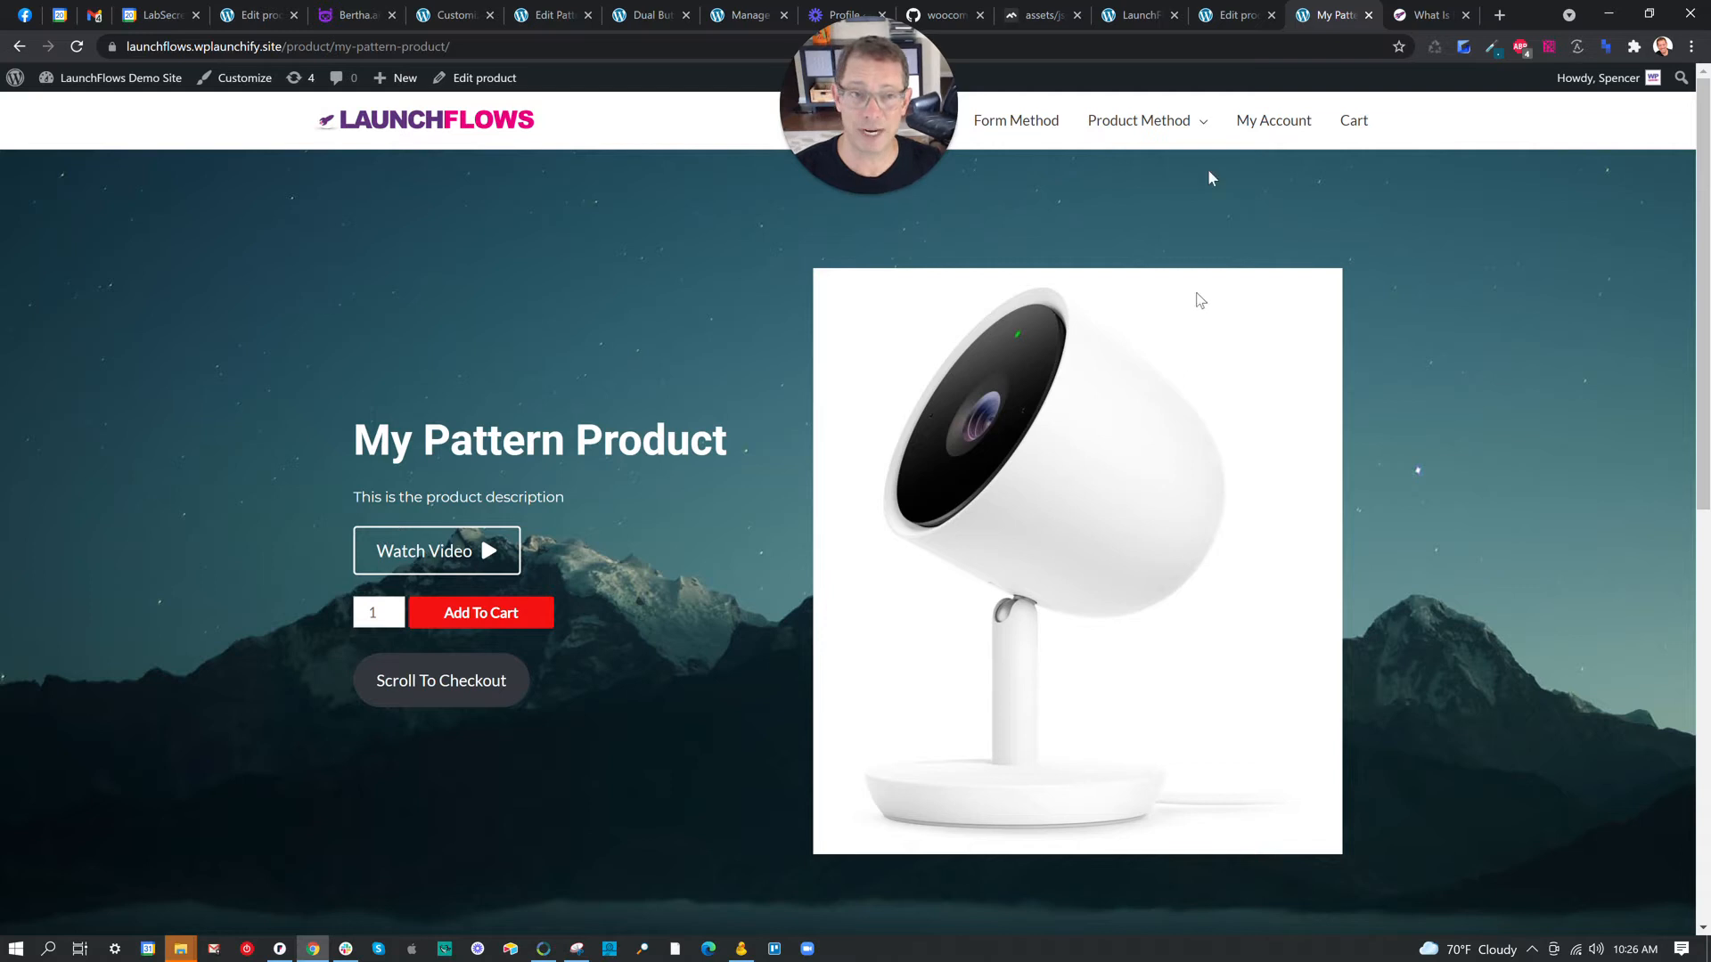
{"action": "left_click", "coordinate": [1231, 15]}
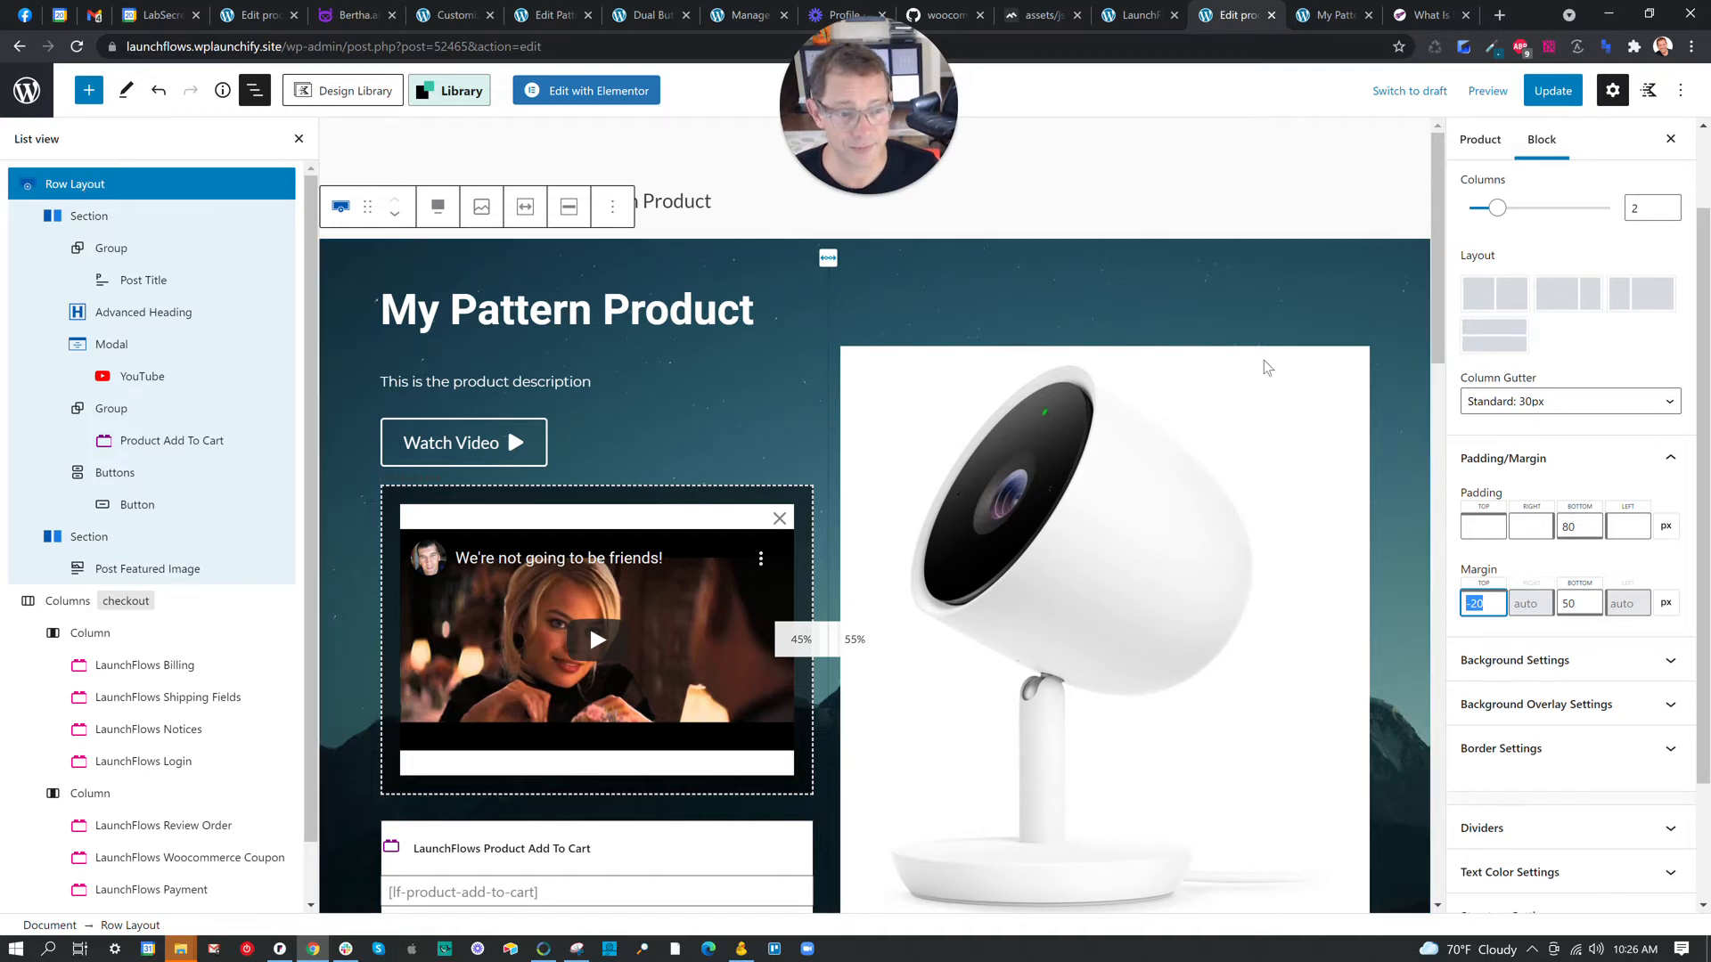
{"action": "scroll", "coordinate": [1578, 636], "scroll_direction": "down", "scroll_amount": 2}
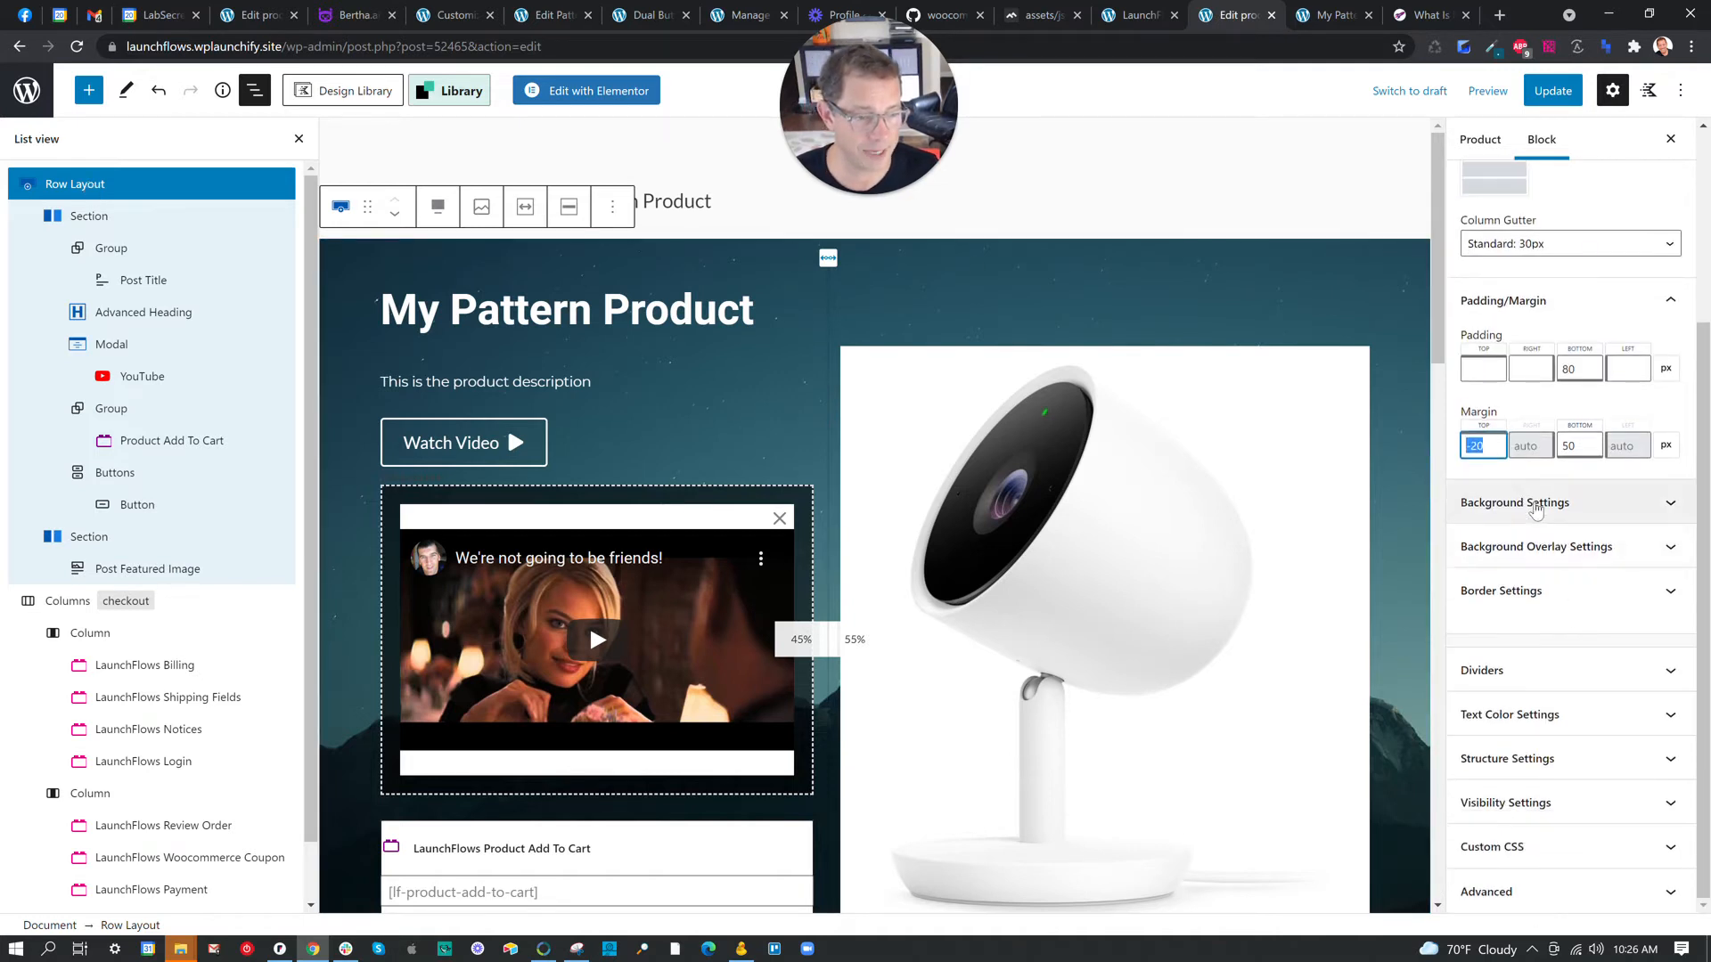
{"action": "left_click", "coordinate": [1525, 501]}
{"action": "scroll", "coordinate": [1525, 501], "scroll_direction": "down", "scroll_amount": 3}
{"action": "scroll", "coordinate": [1531, 615], "scroll_direction": "down", "scroll_amount": 2}
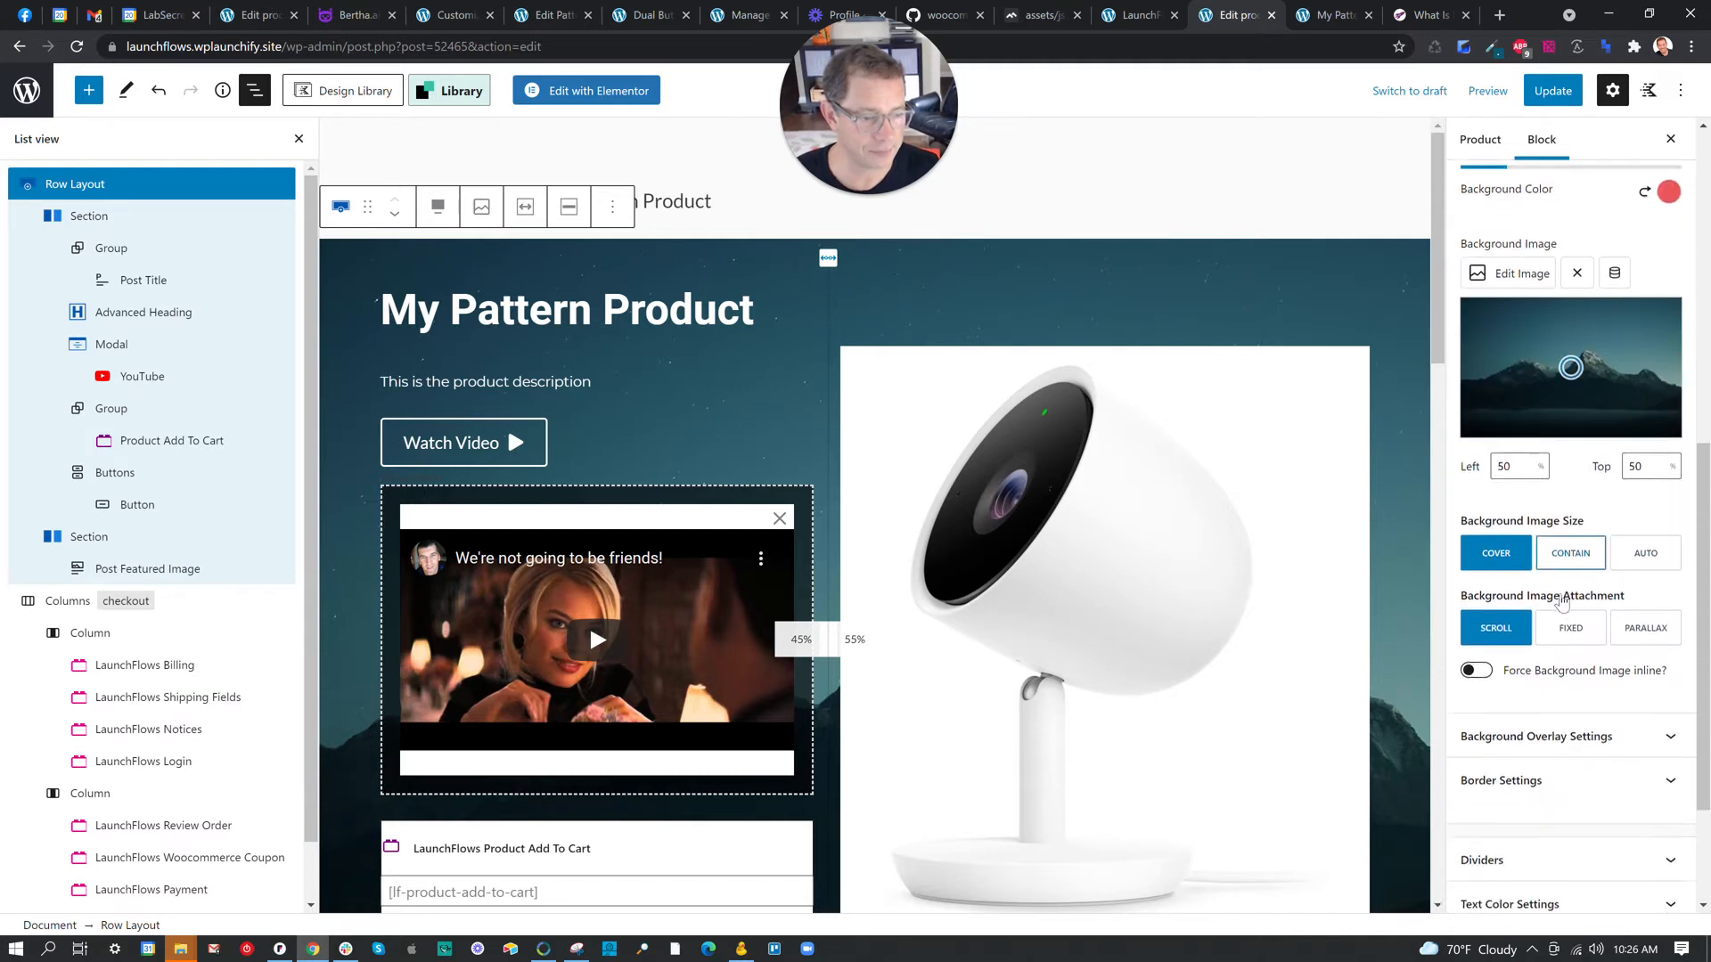
{"action": "scroll", "coordinate": [1531, 615], "scroll_direction": "down", "scroll_amount": 1}
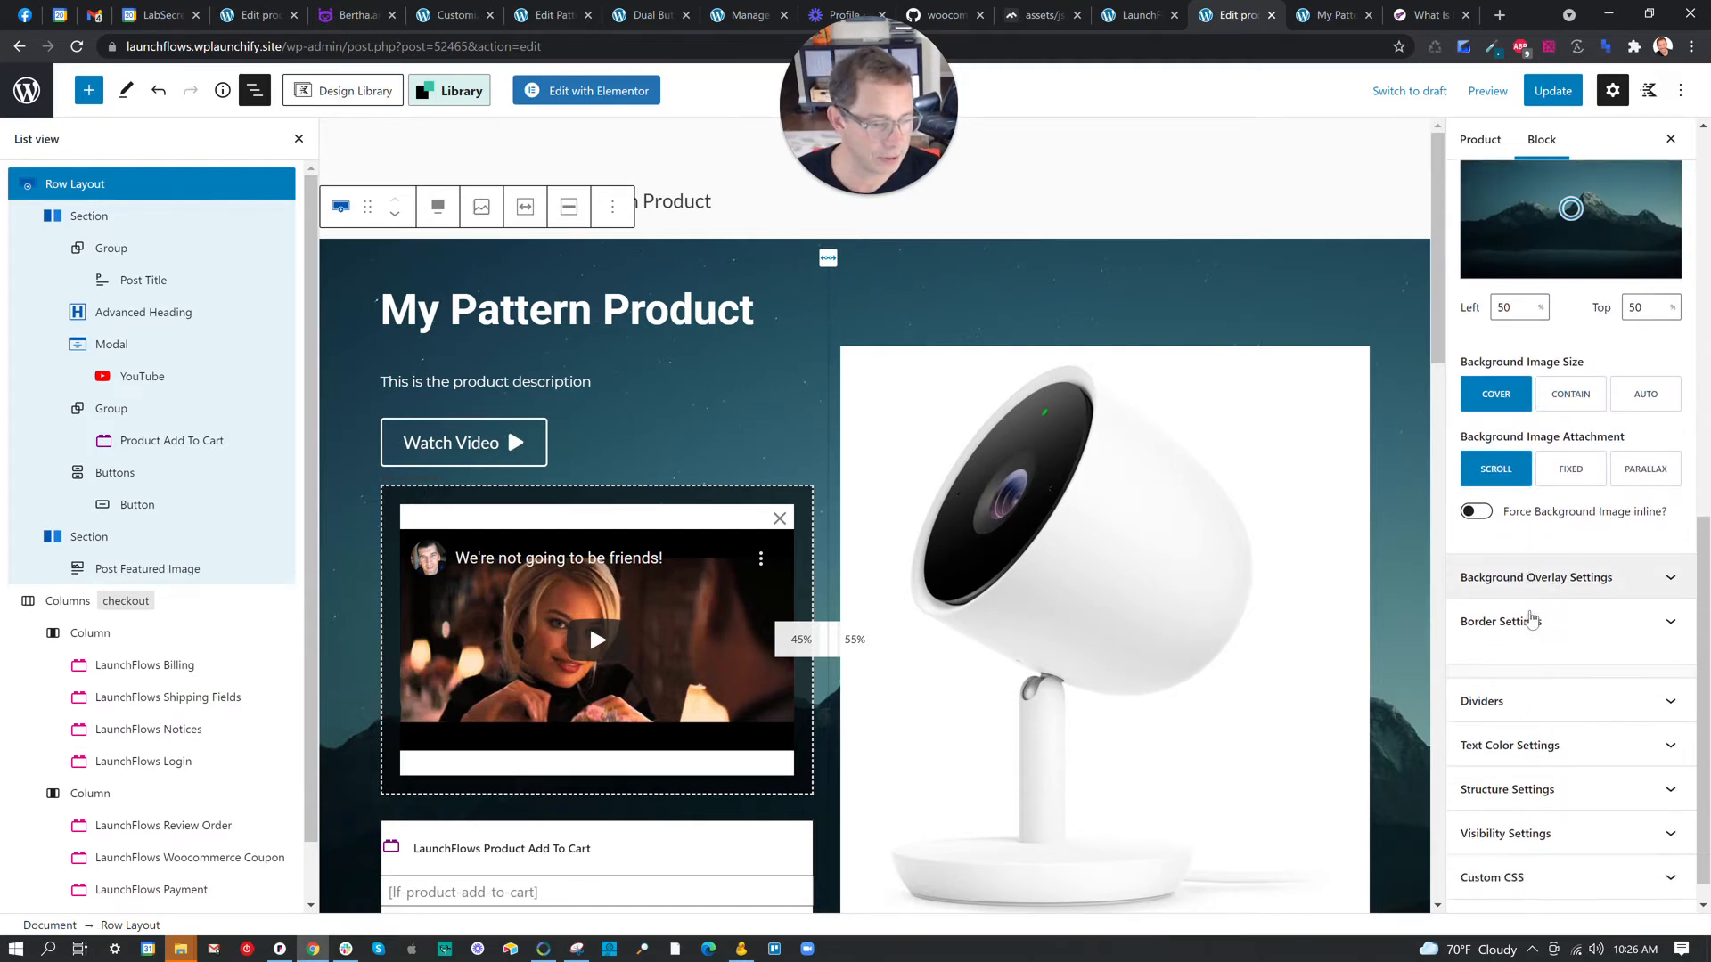
{"action": "left_click", "coordinate": [1522, 547]}
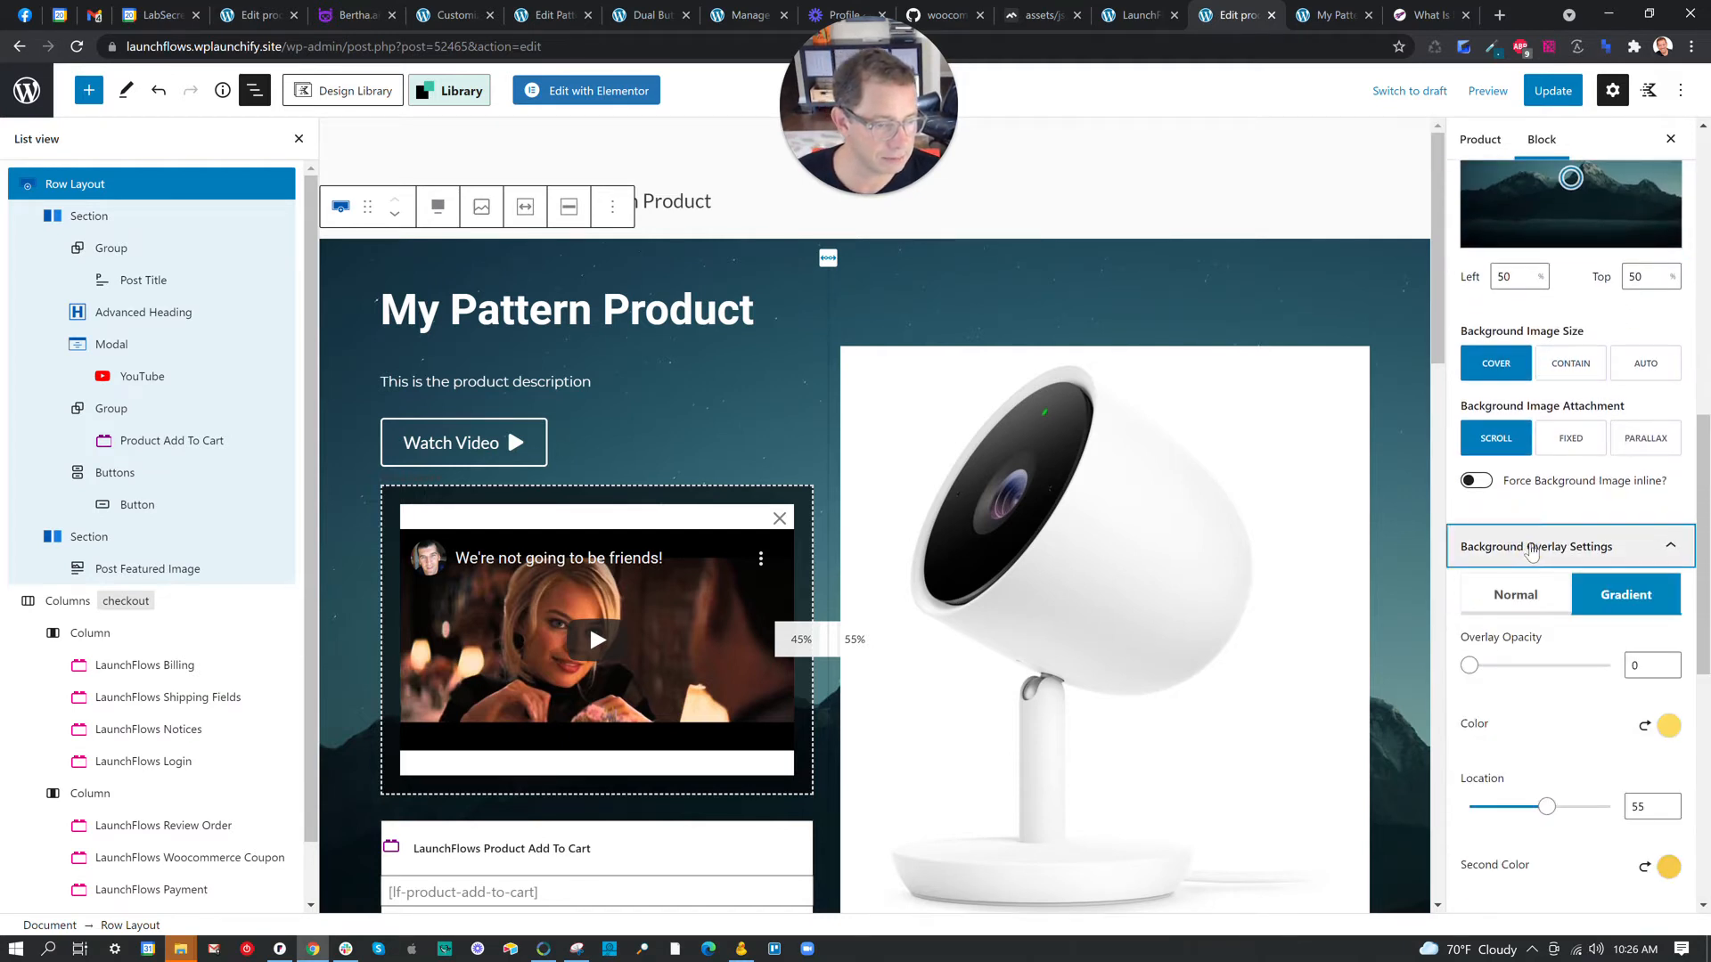
{"action": "scroll", "coordinate": [1527, 548], "scroll_direction": "down", "scroll_amount": 7}
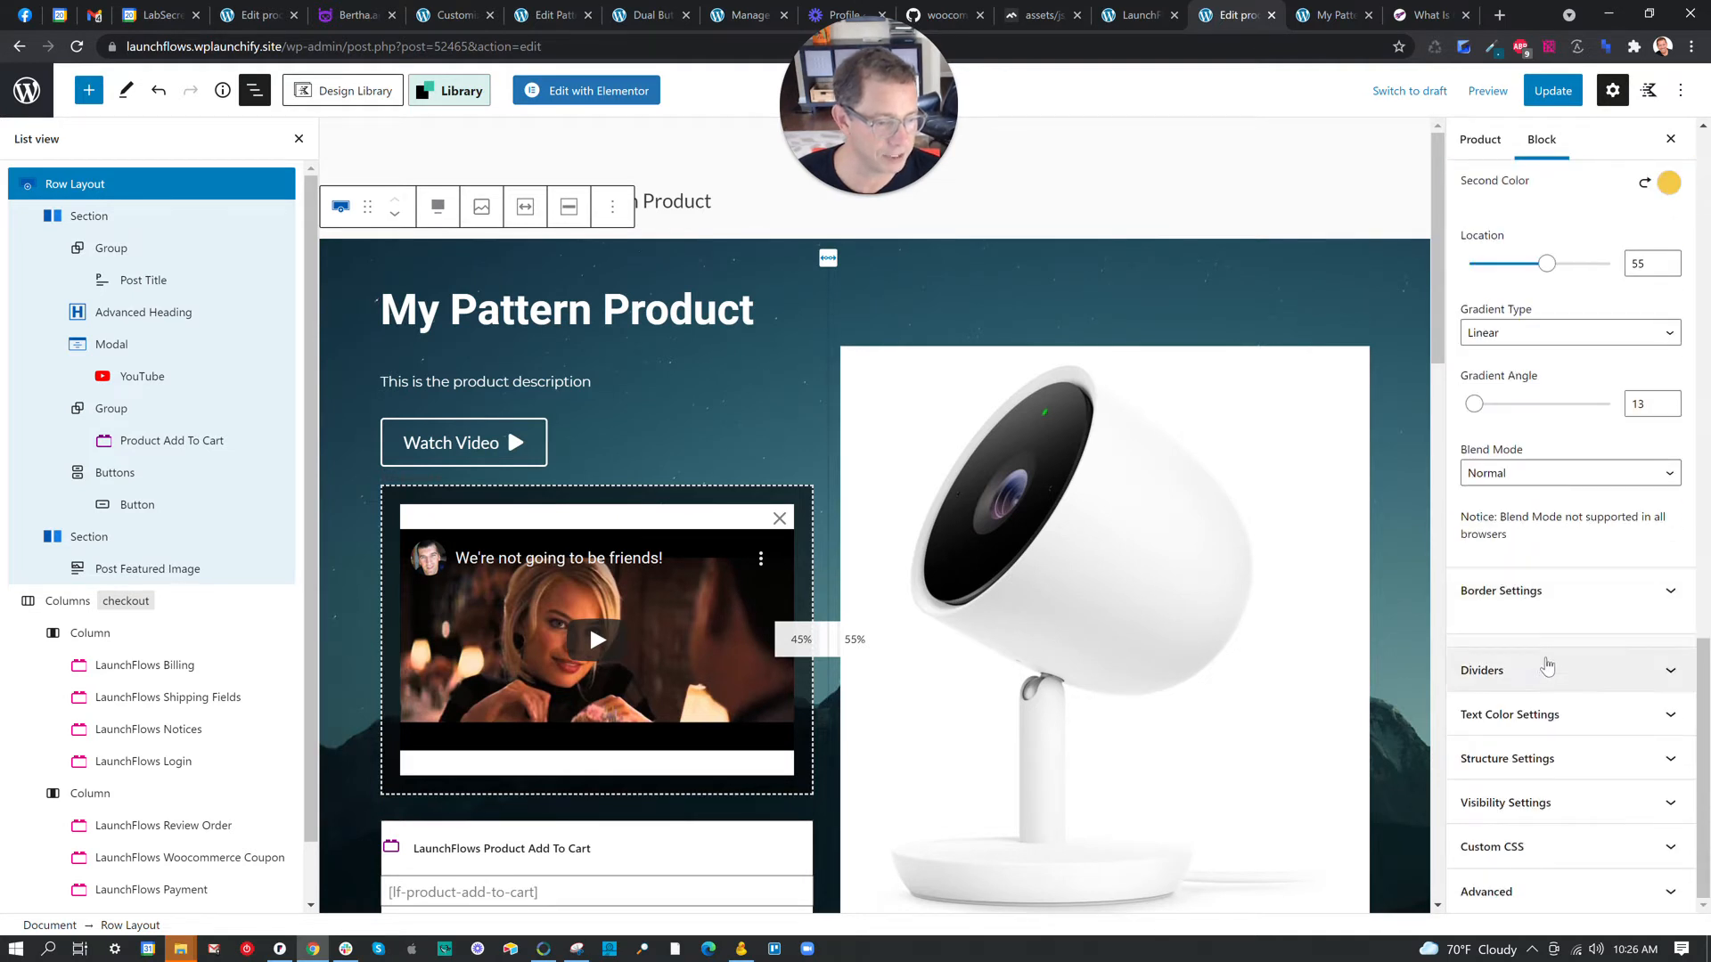
Examine the Row Layout's minimum height value and unit in its structure settings.
{"action": "left_click", "coordinate": [1492, 760]}
{"action": "scroll", "coordinate": [1568, 628], "scroll_direction": "down", "scroll_amount": 2}
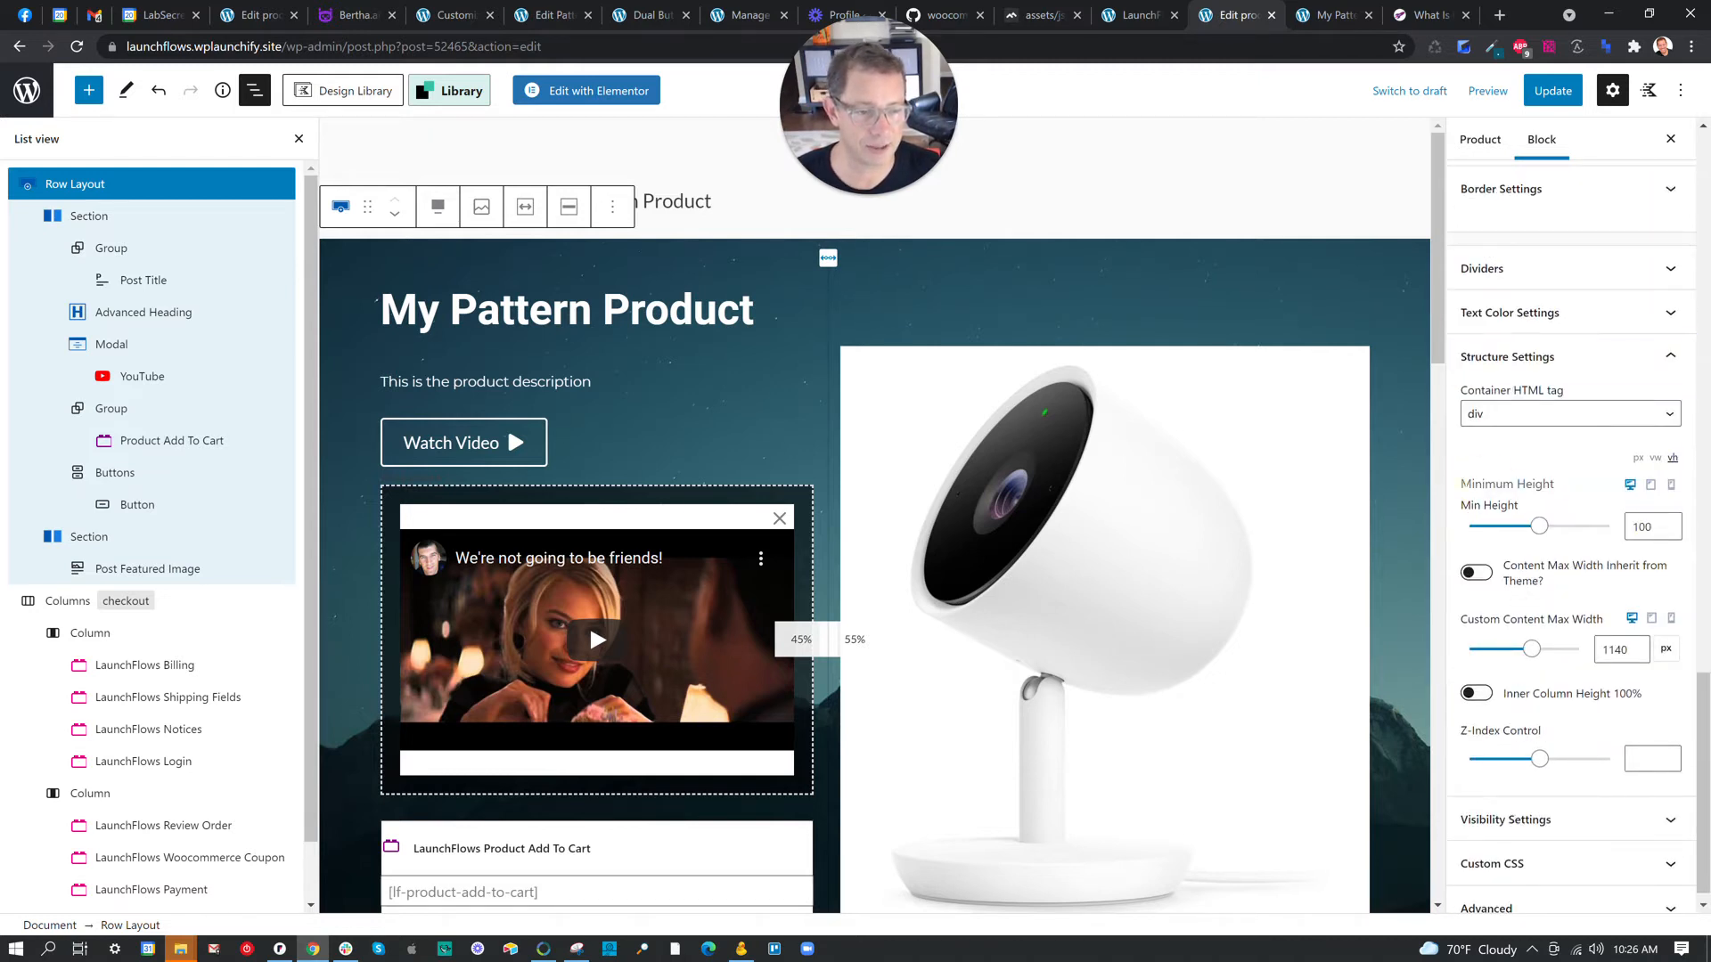
{"action": "left_click_drag", "start_coordinate": [1461, 484], "coordinate": [1568, 486]}
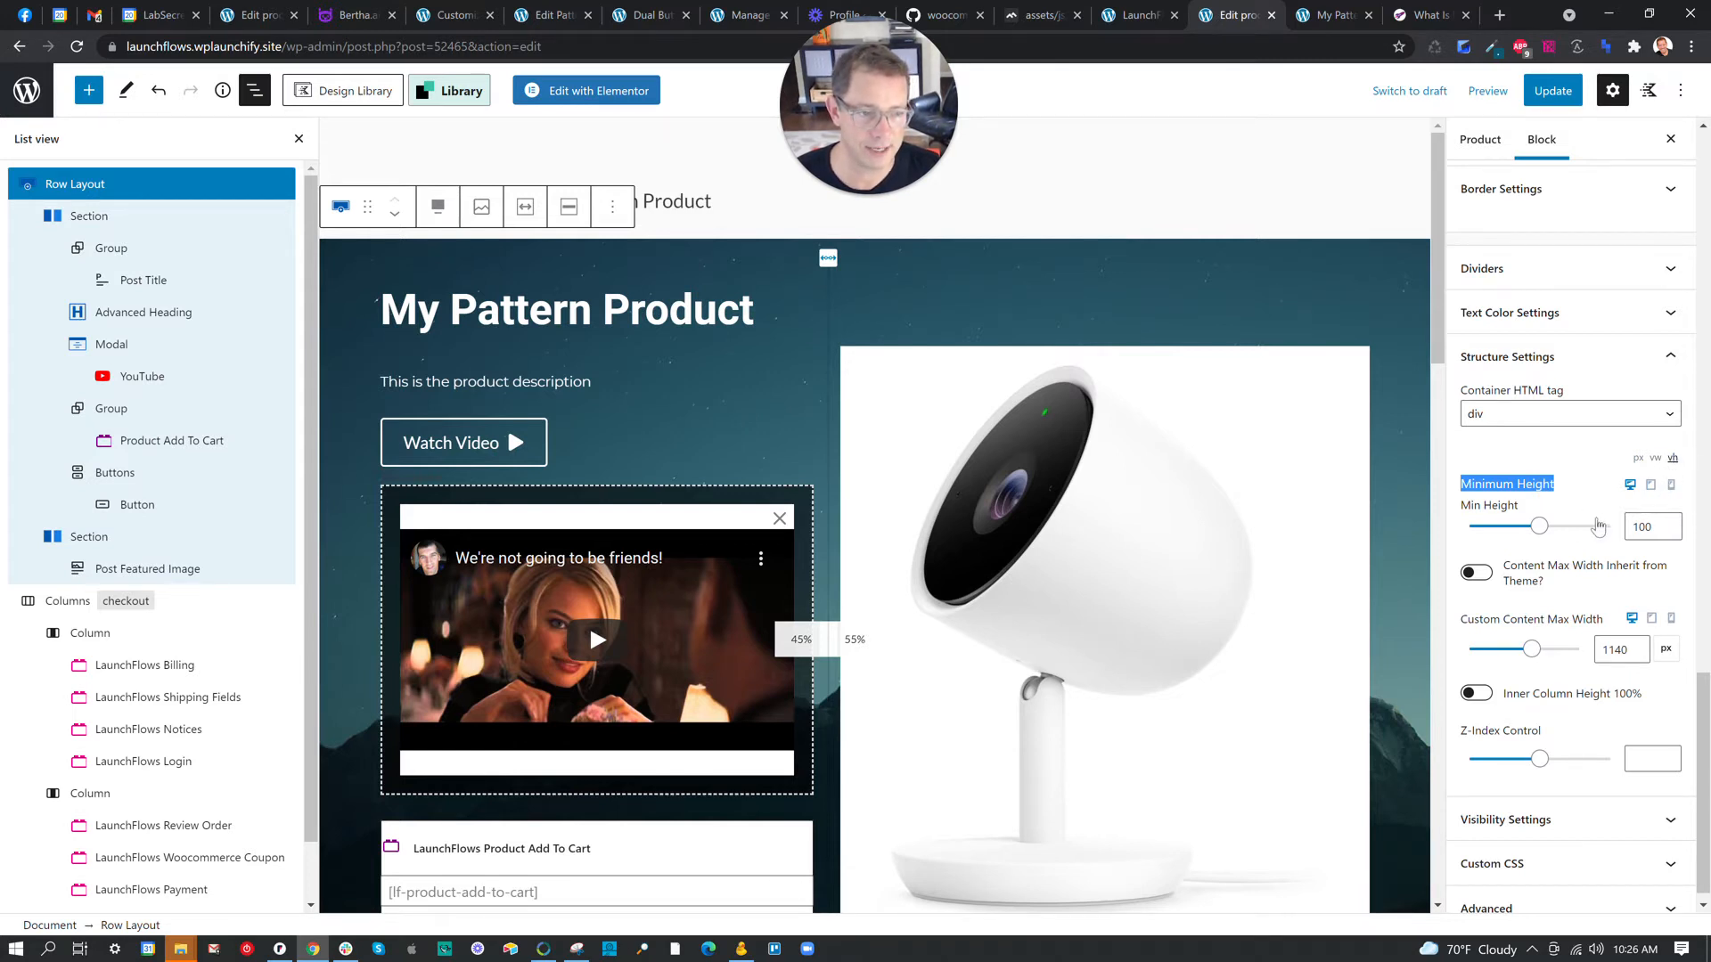
{"action": "double_click", "coordinate": [1637, 527]}
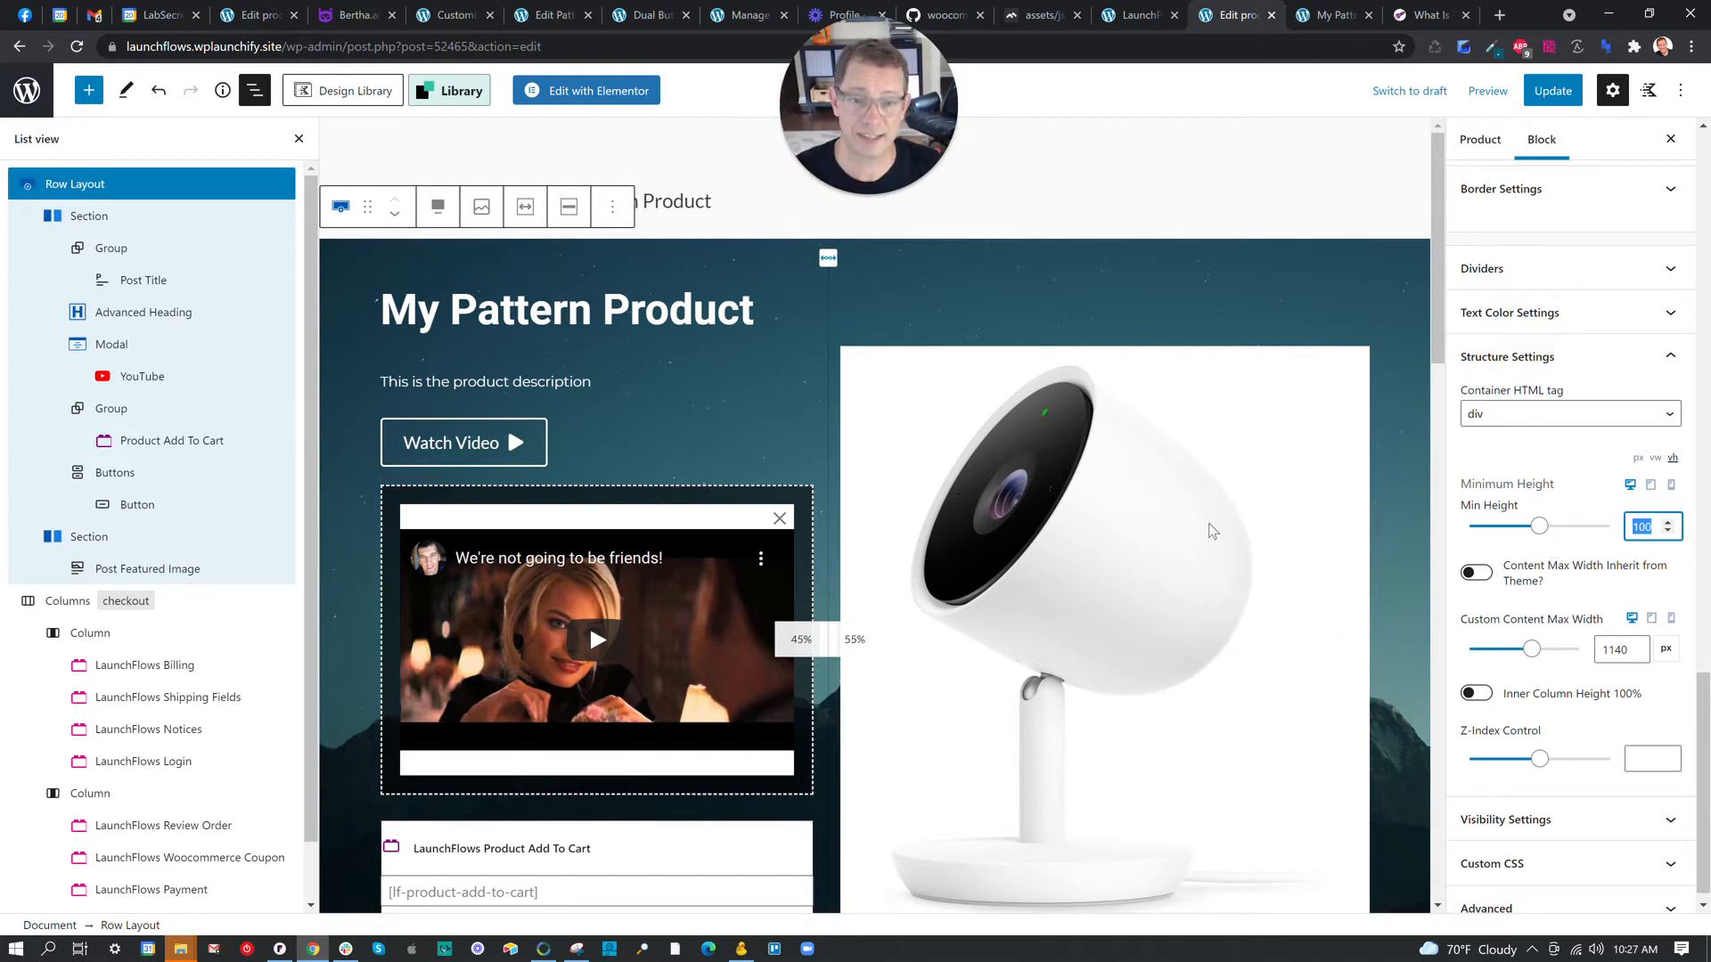
Compare the live page's video, cart and checkout buttons with the editor layout, then select the Product Add To Cart block.
{"action": "left_click", "coordinate": [1341, 15]}
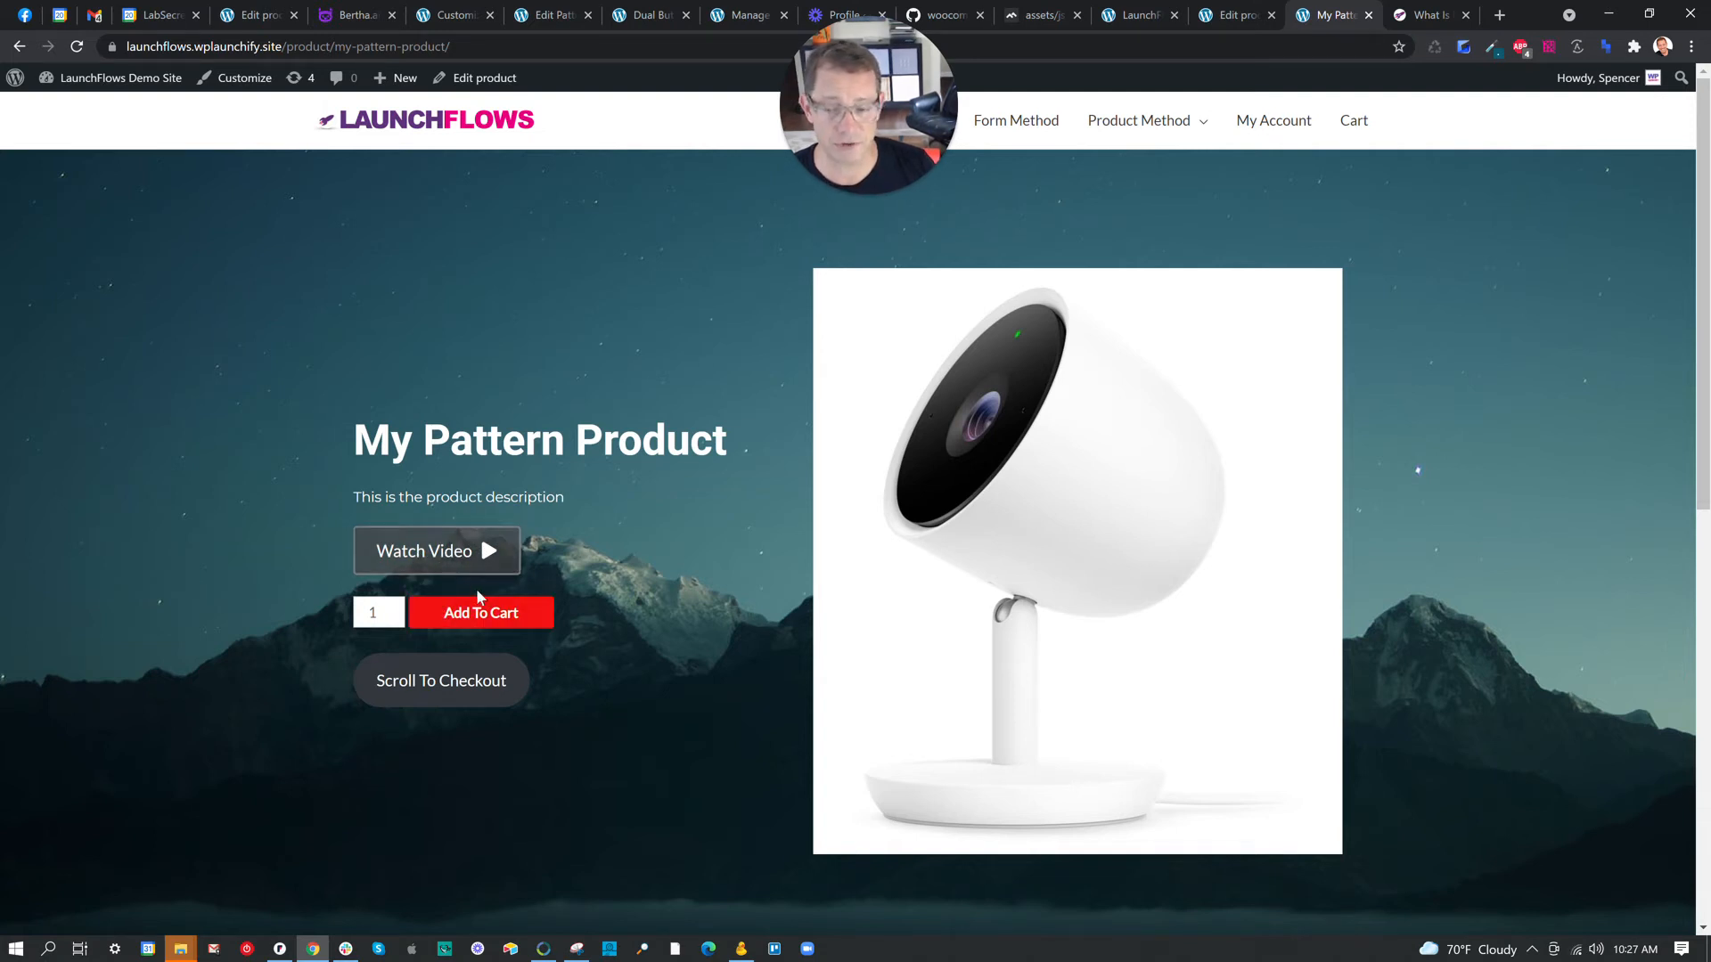
{"action": "left_click", "coordinate": [1236, 16]}
{"action": "scroll", "coordinate": [784, 412], "scroll_direction": "down", "scroll_amount": 1}
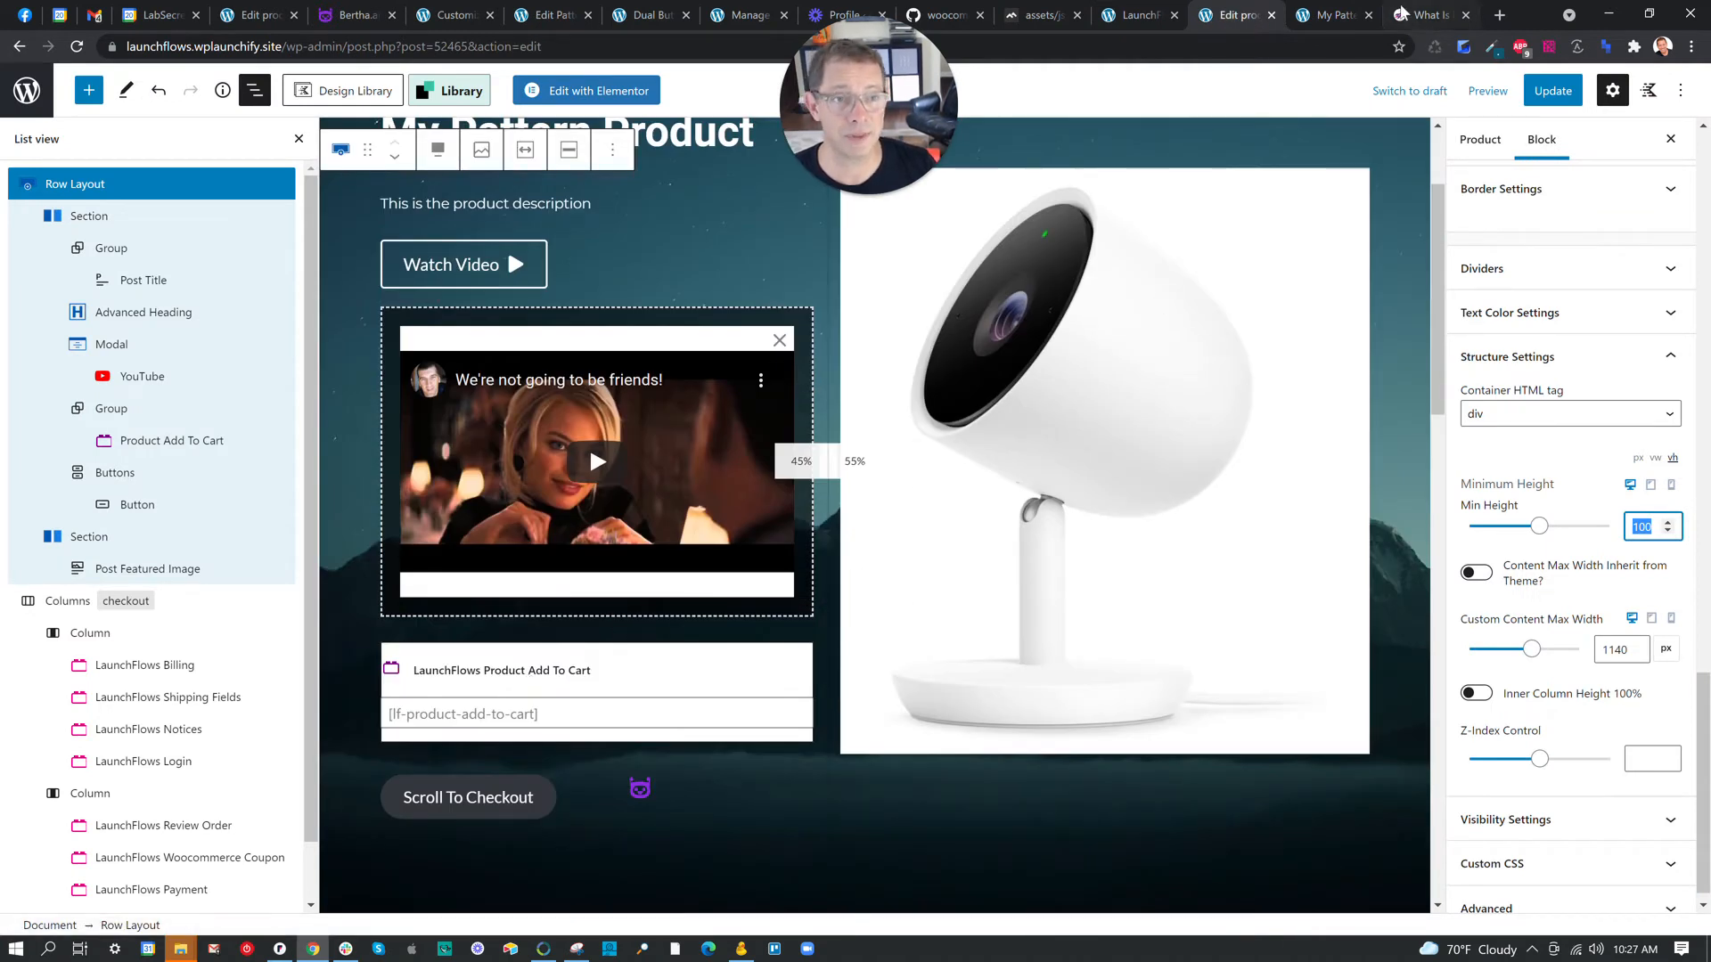
{"action": "left_click", "coordinate": [1318, 16]}
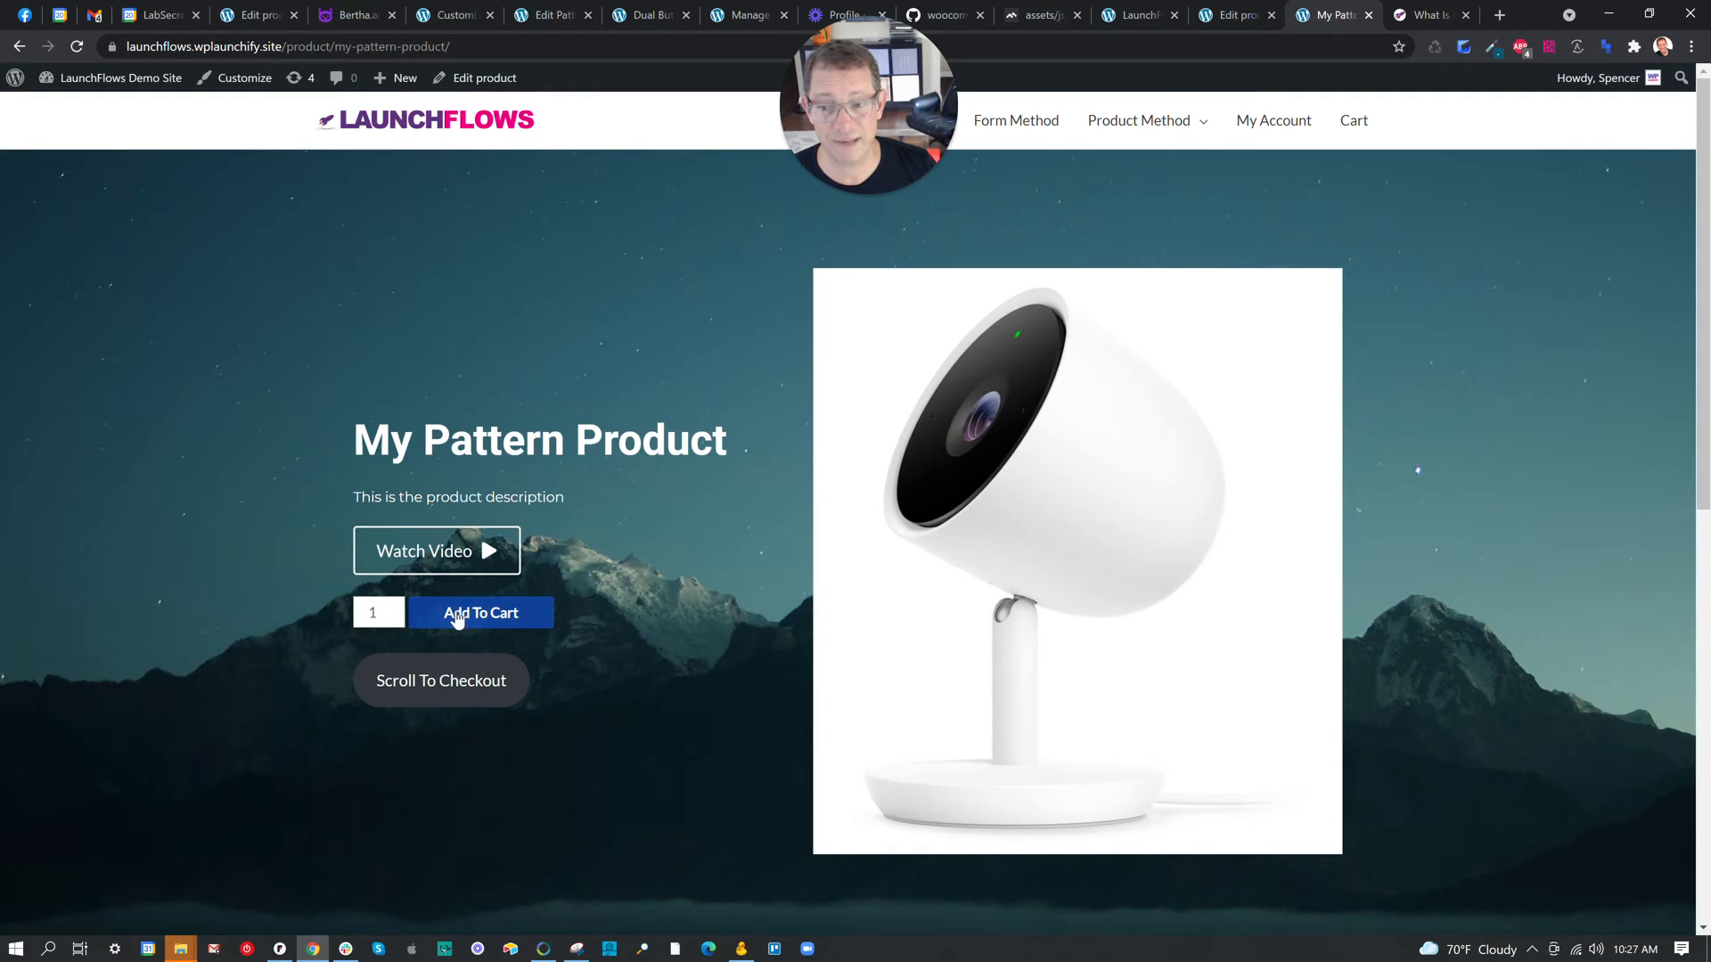
{"action": "left_click", "coordinate": [1238, 15]}
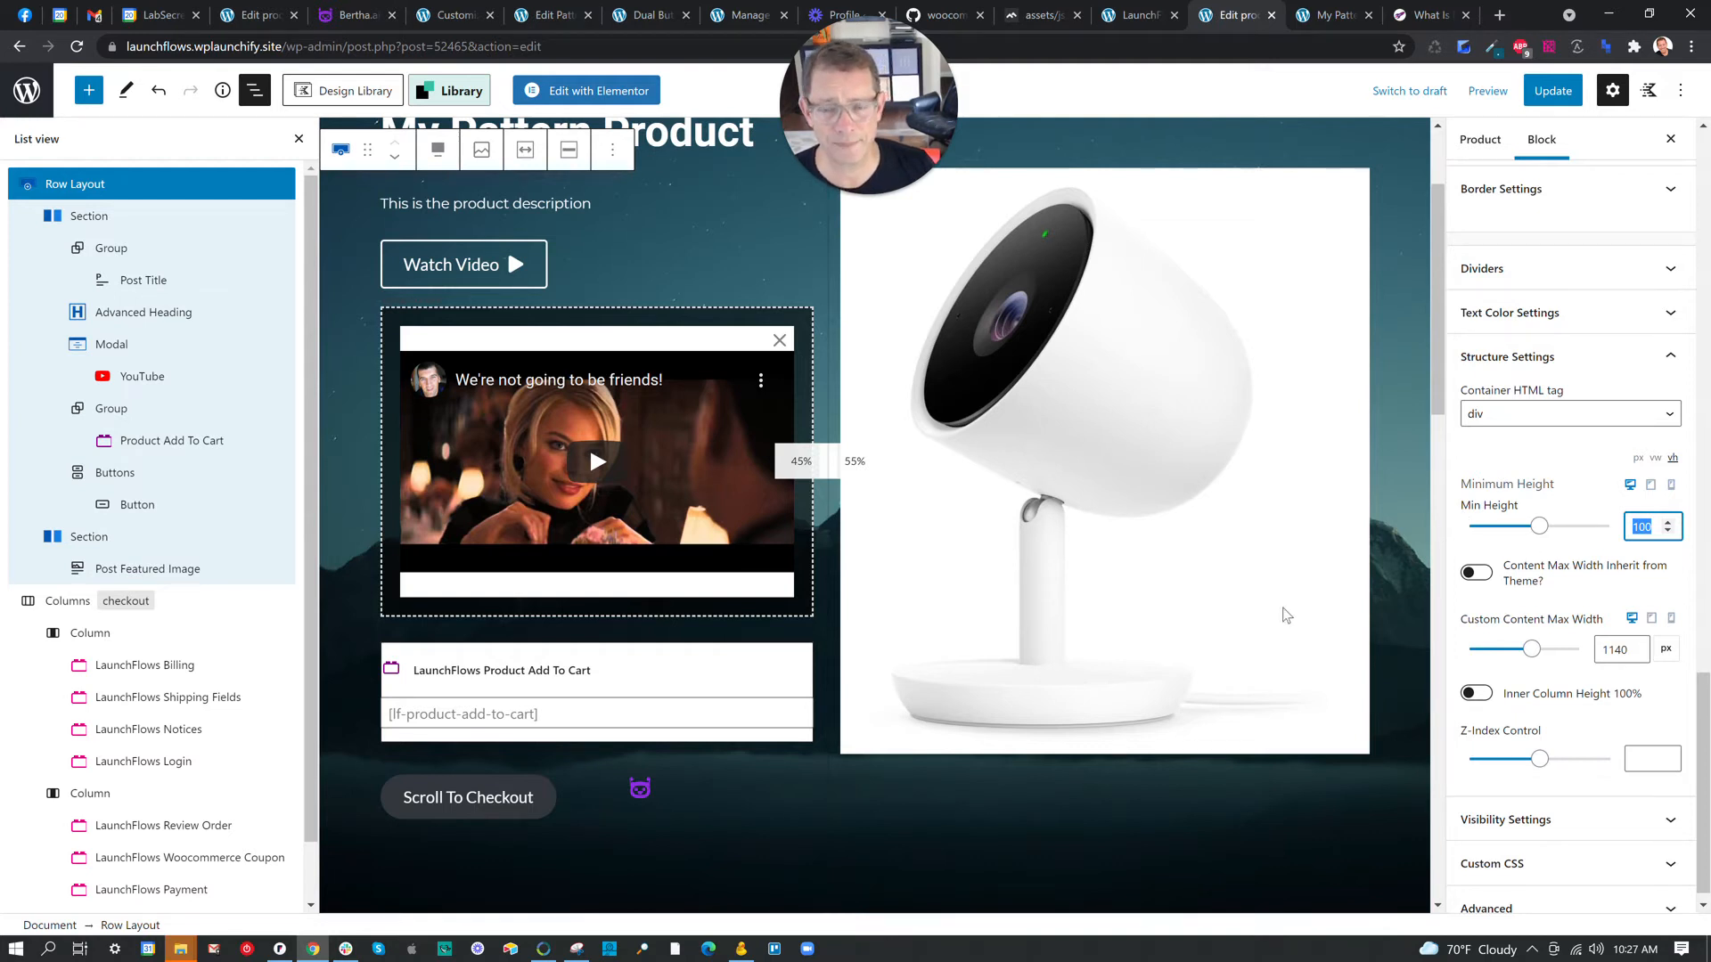
{"action": "left_click", "coordinate": [595, 661]}
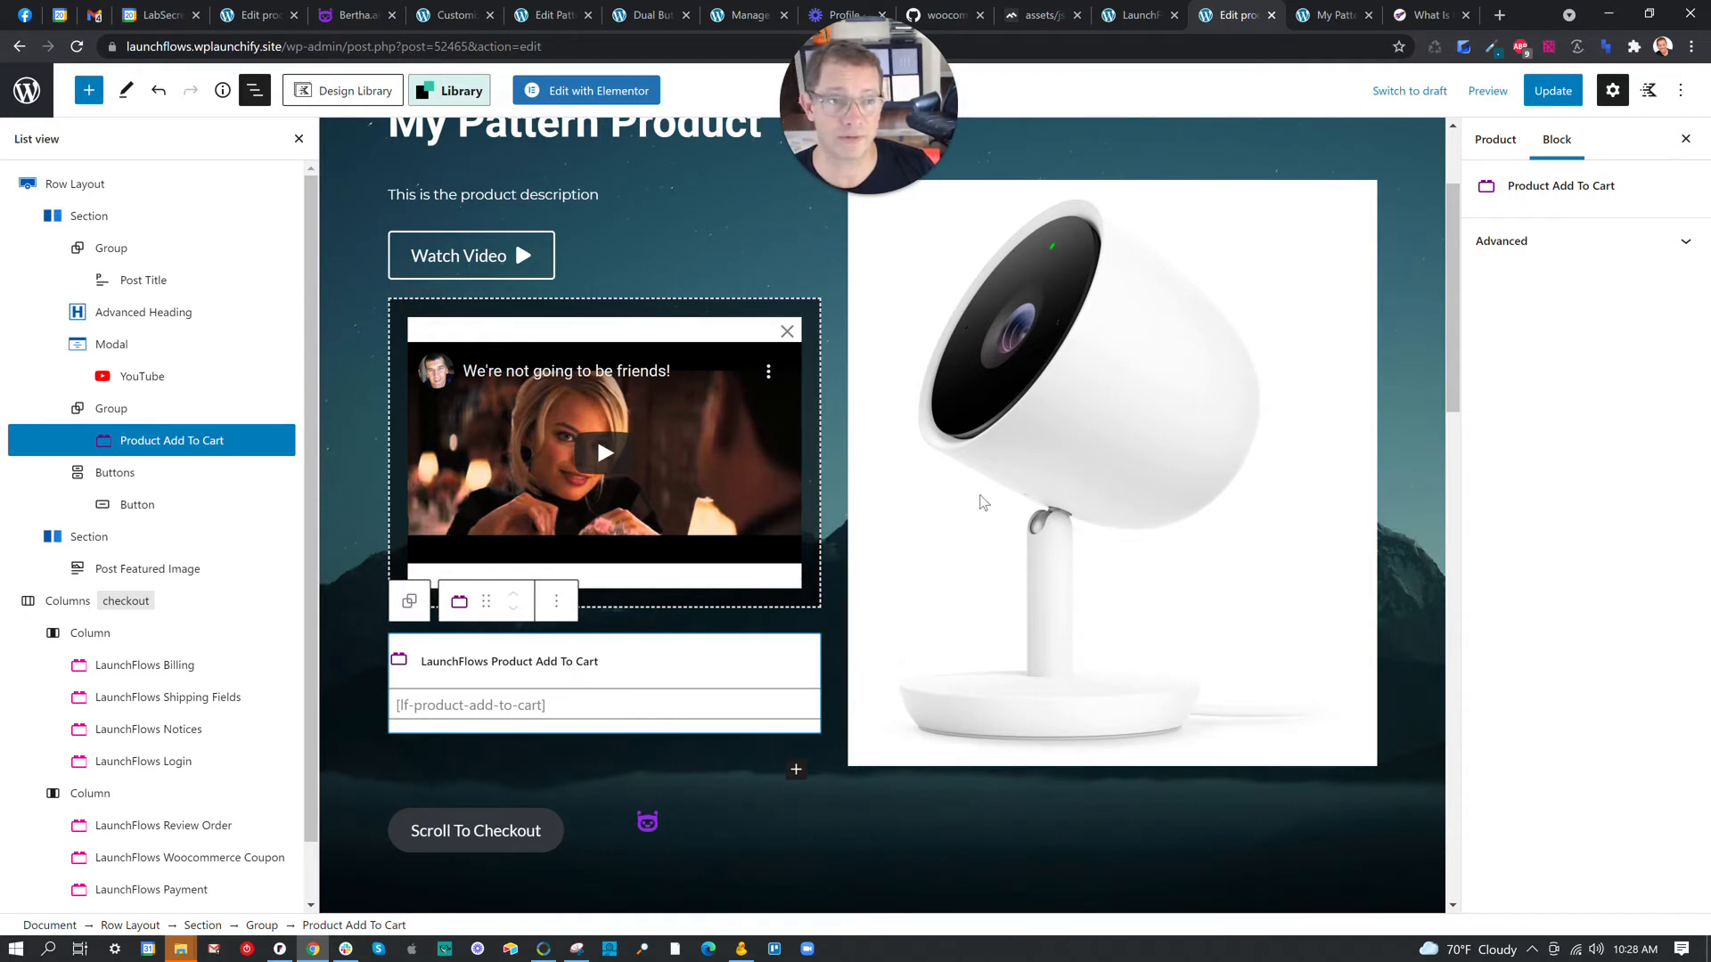
Go from the LaunchFlows admin page to the Astra theme's customizer and open the global button settings.
{"action": "left_click", "coordinate": [1139, 15]}
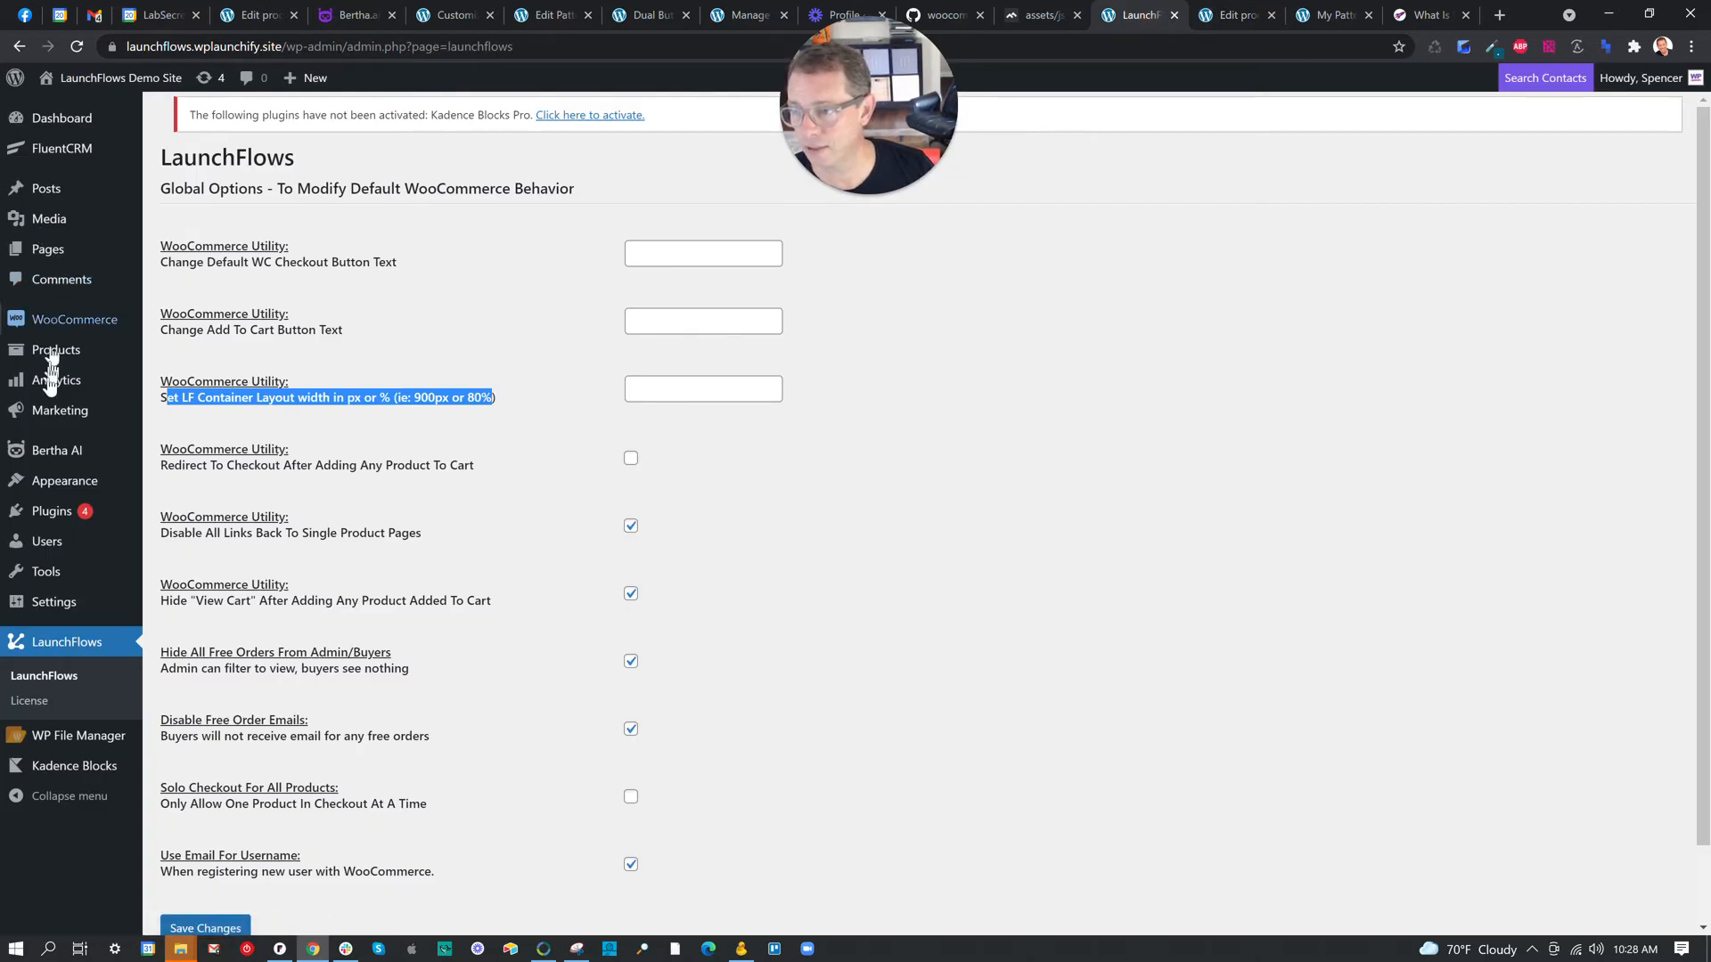
{"action": "mouse_move", "coordinate": [53, 408]}
{"action": "mouse_move", "coordinate": [49, 486]}
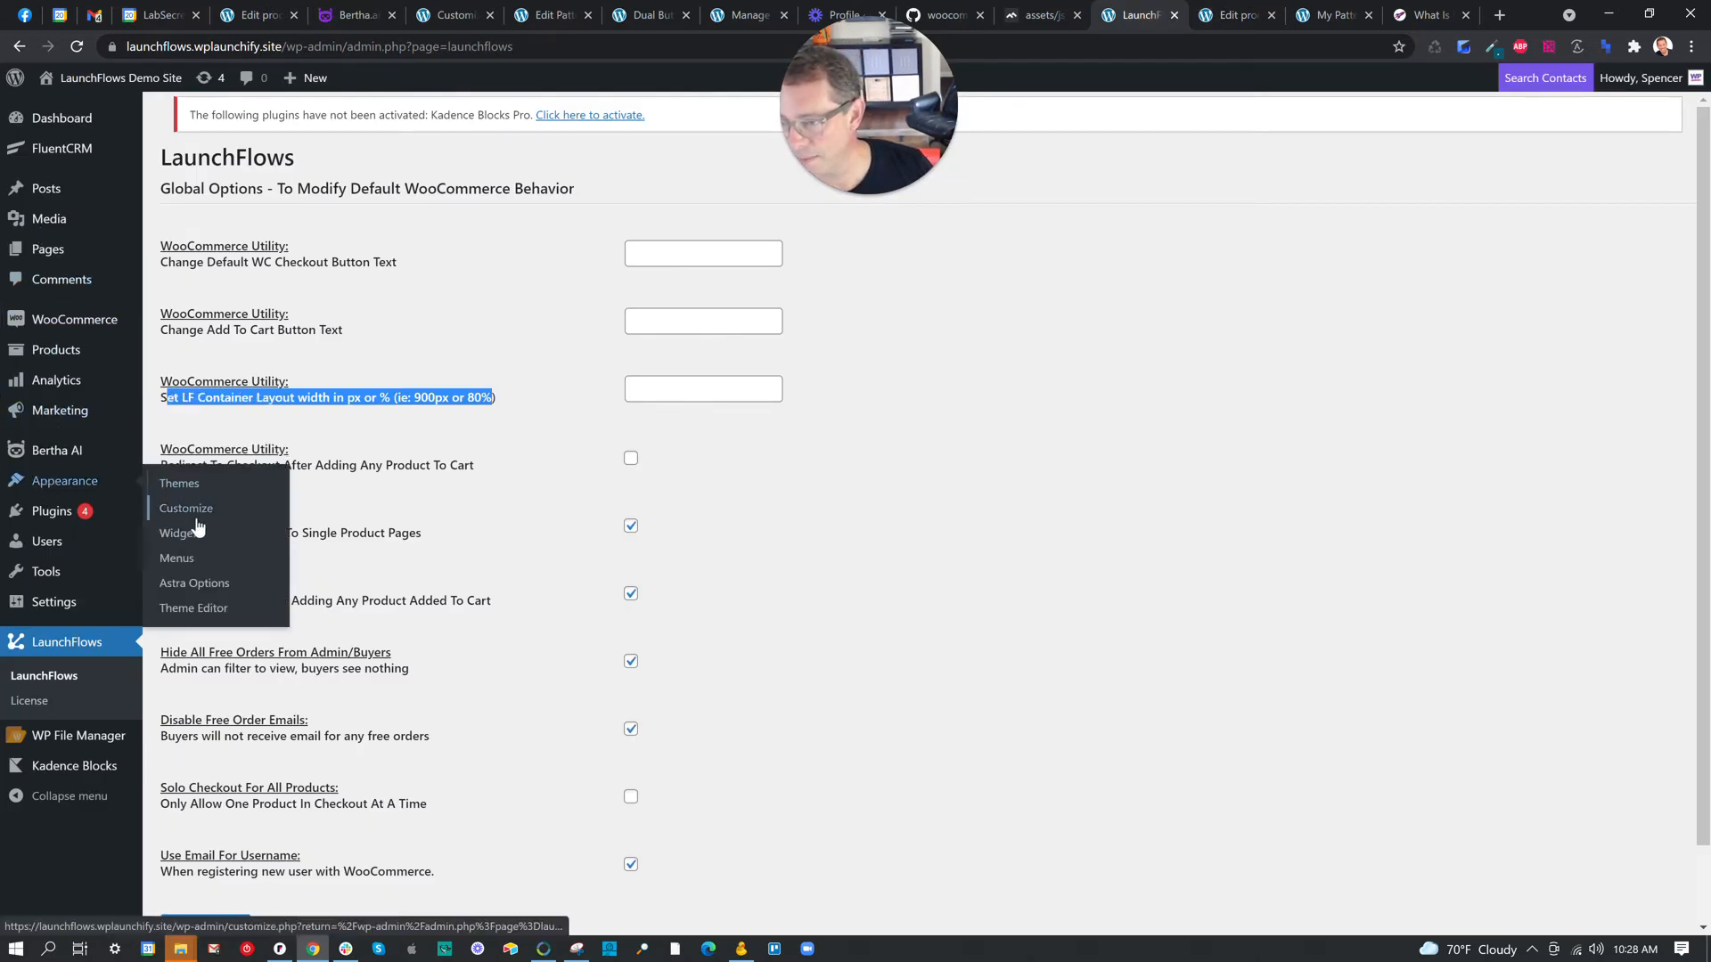
{"action": "left_click", "coordinate": [190, 588]}
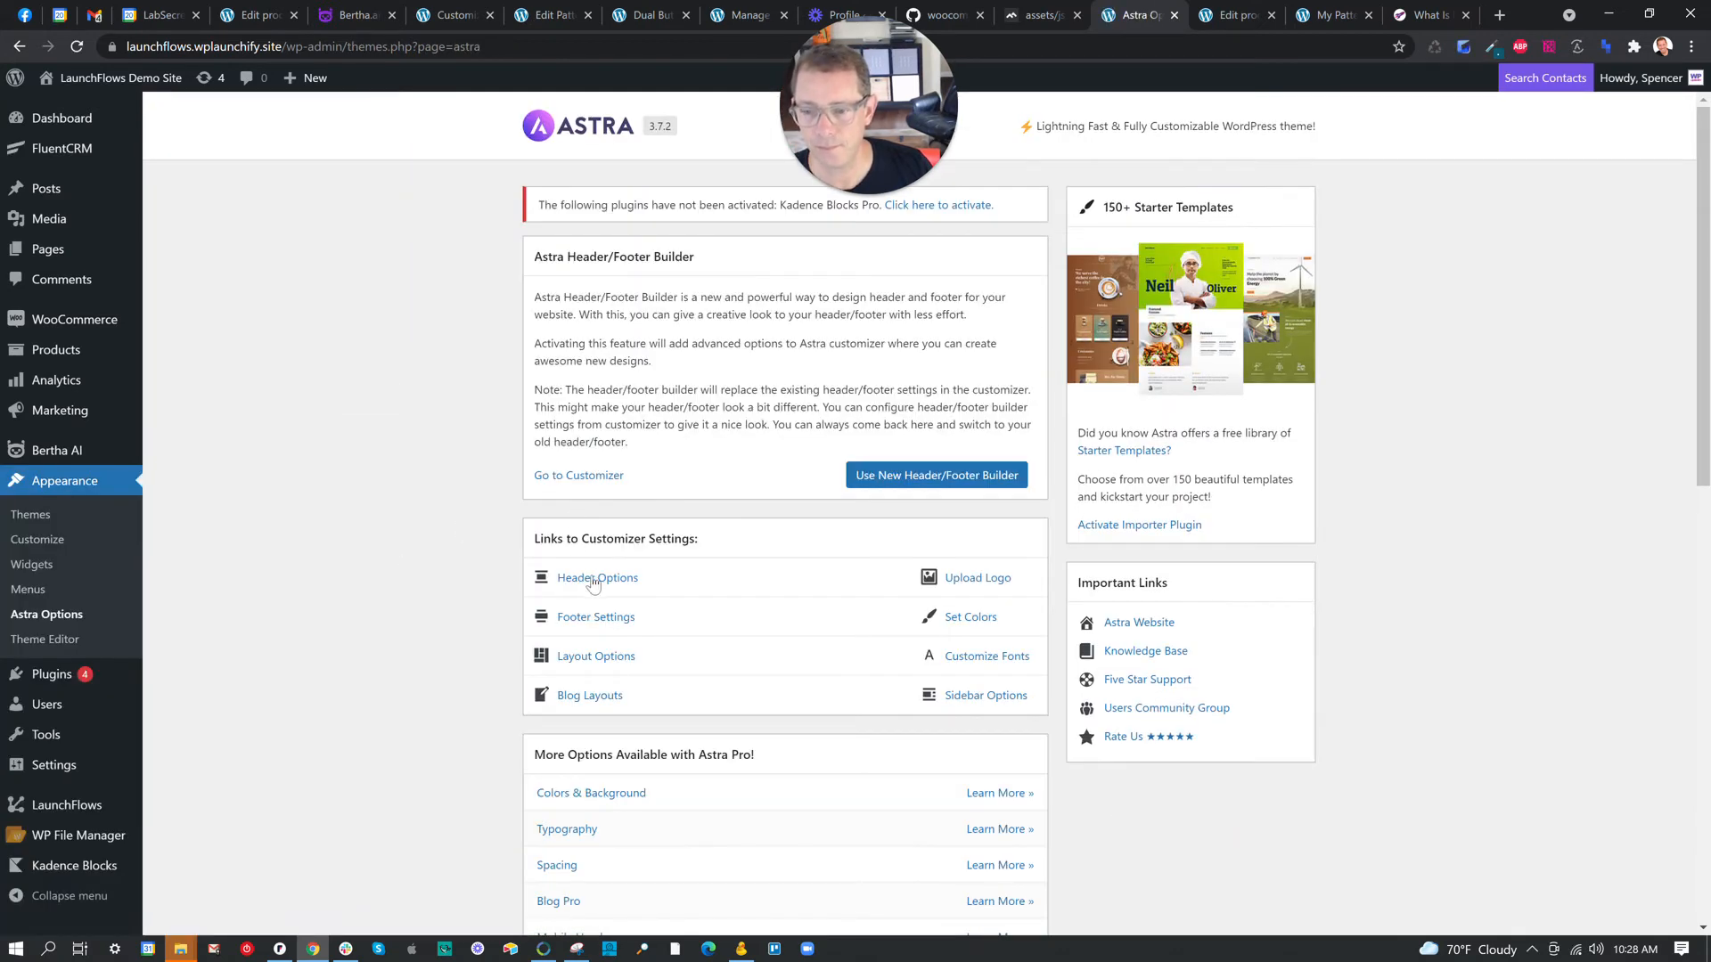
{"action": "left_click", "coordinate": [950, 620]}
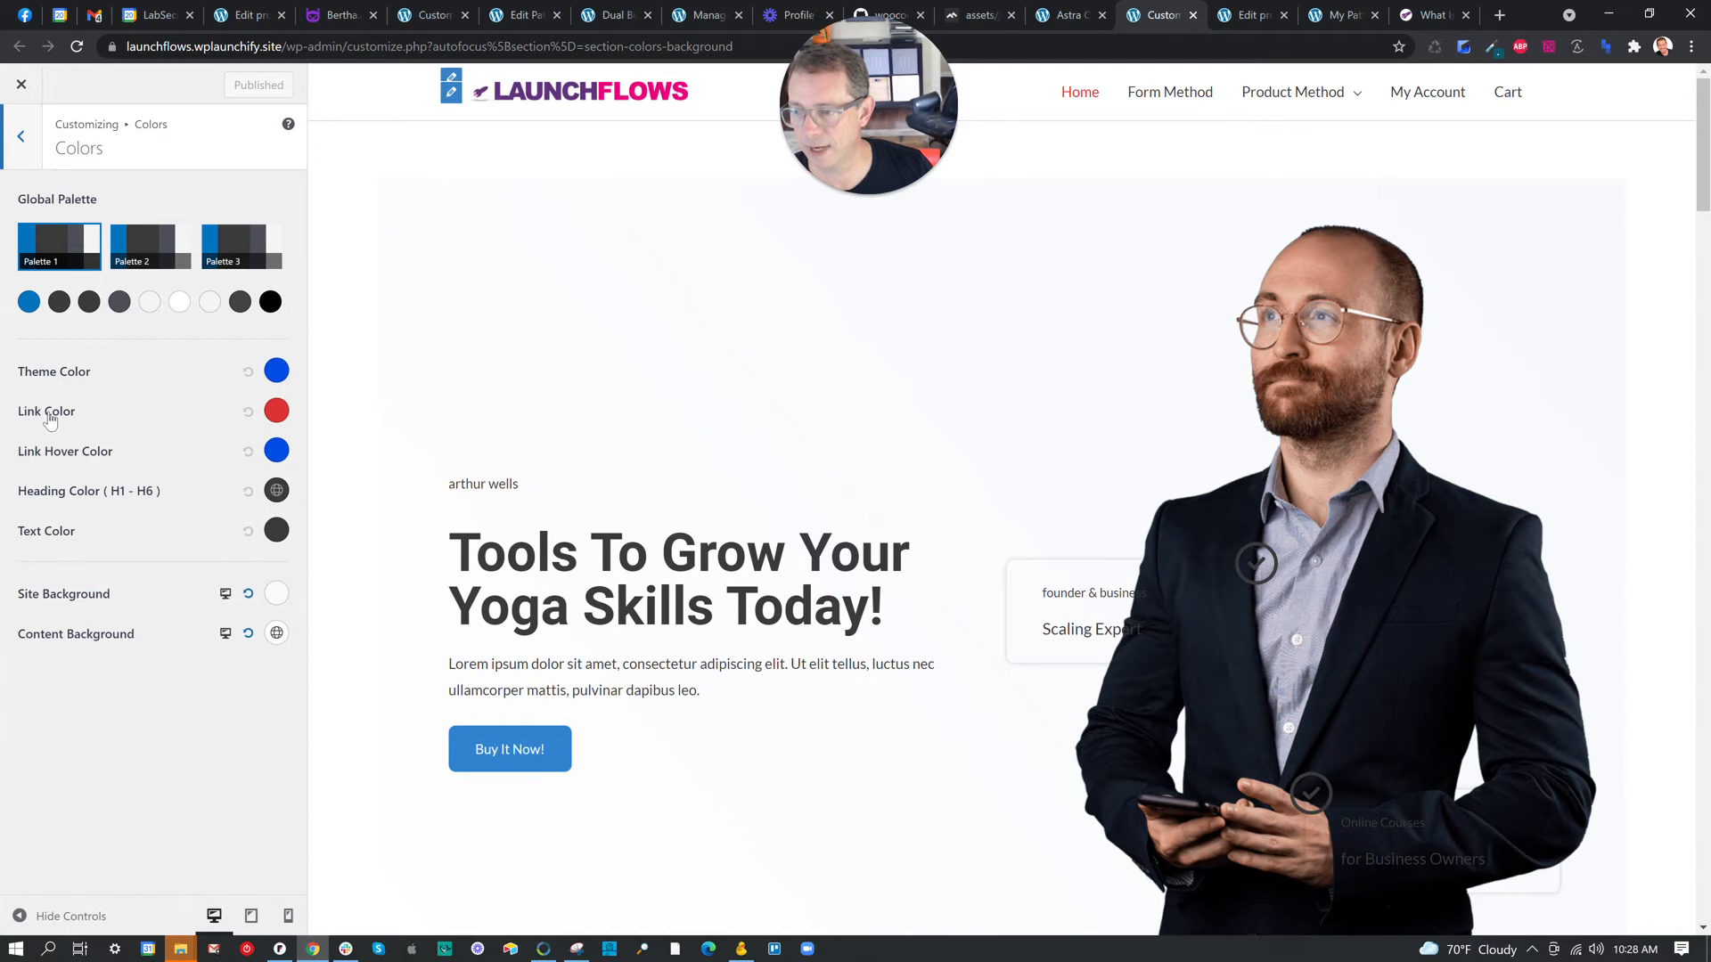
{"action": "left_click", "coordinate": [27, 139]}
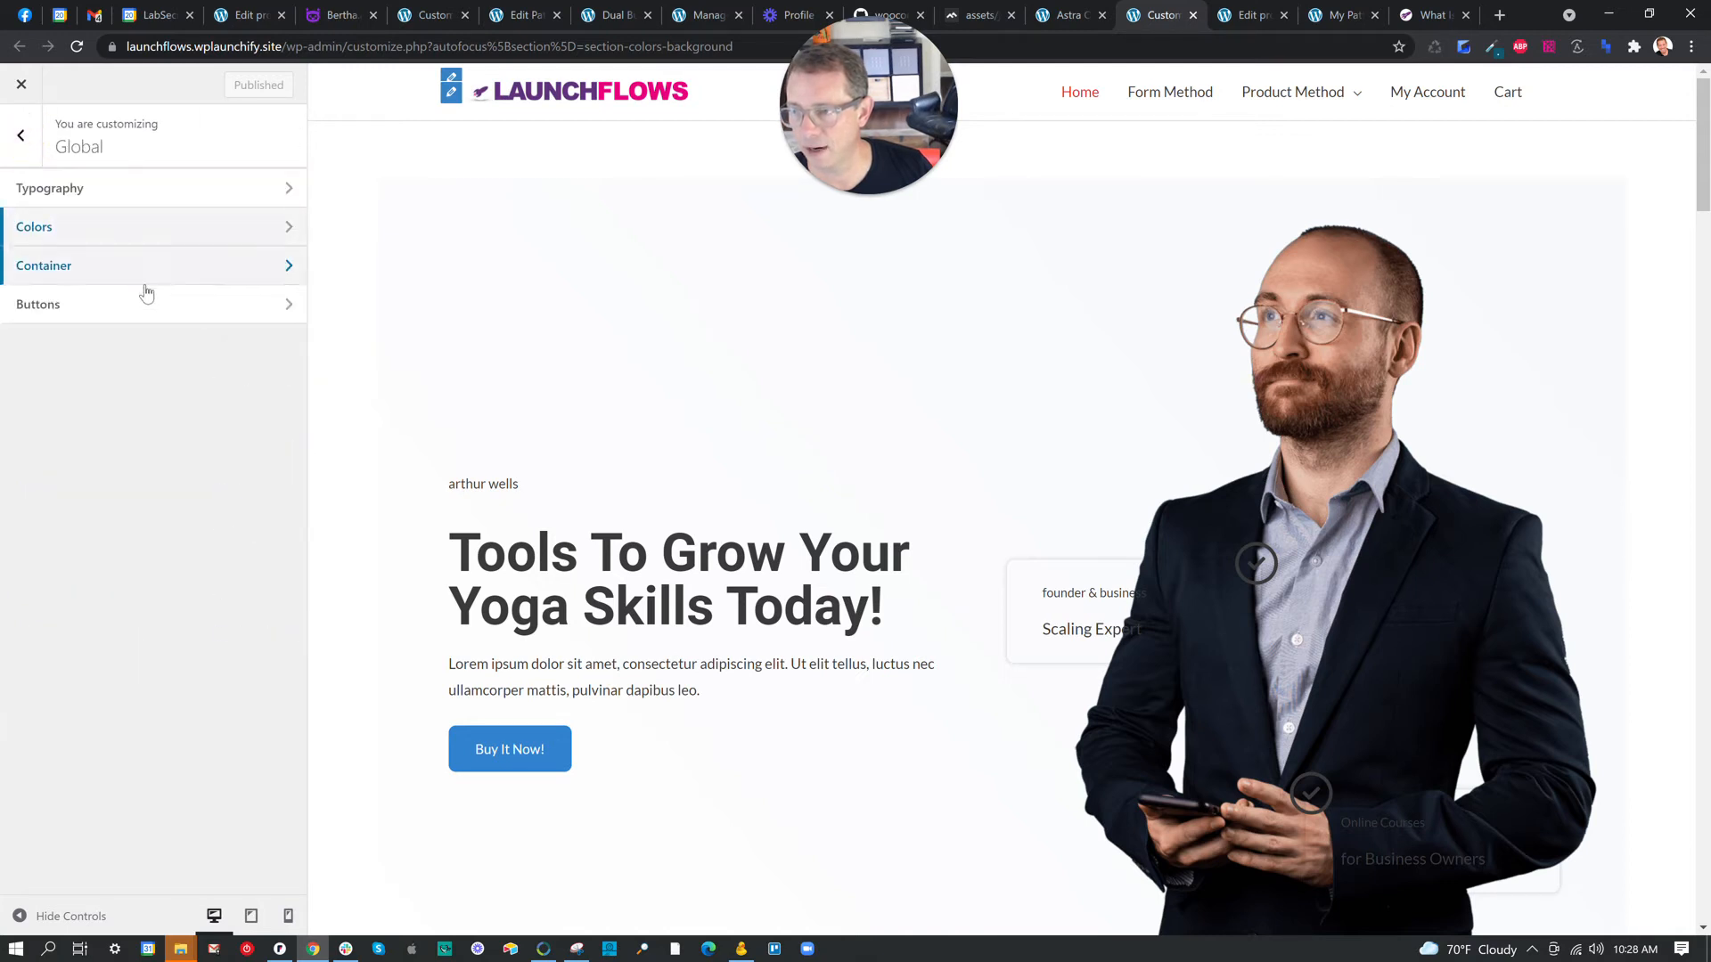
{"action": "left_click", "coordinate": [75, 313]}
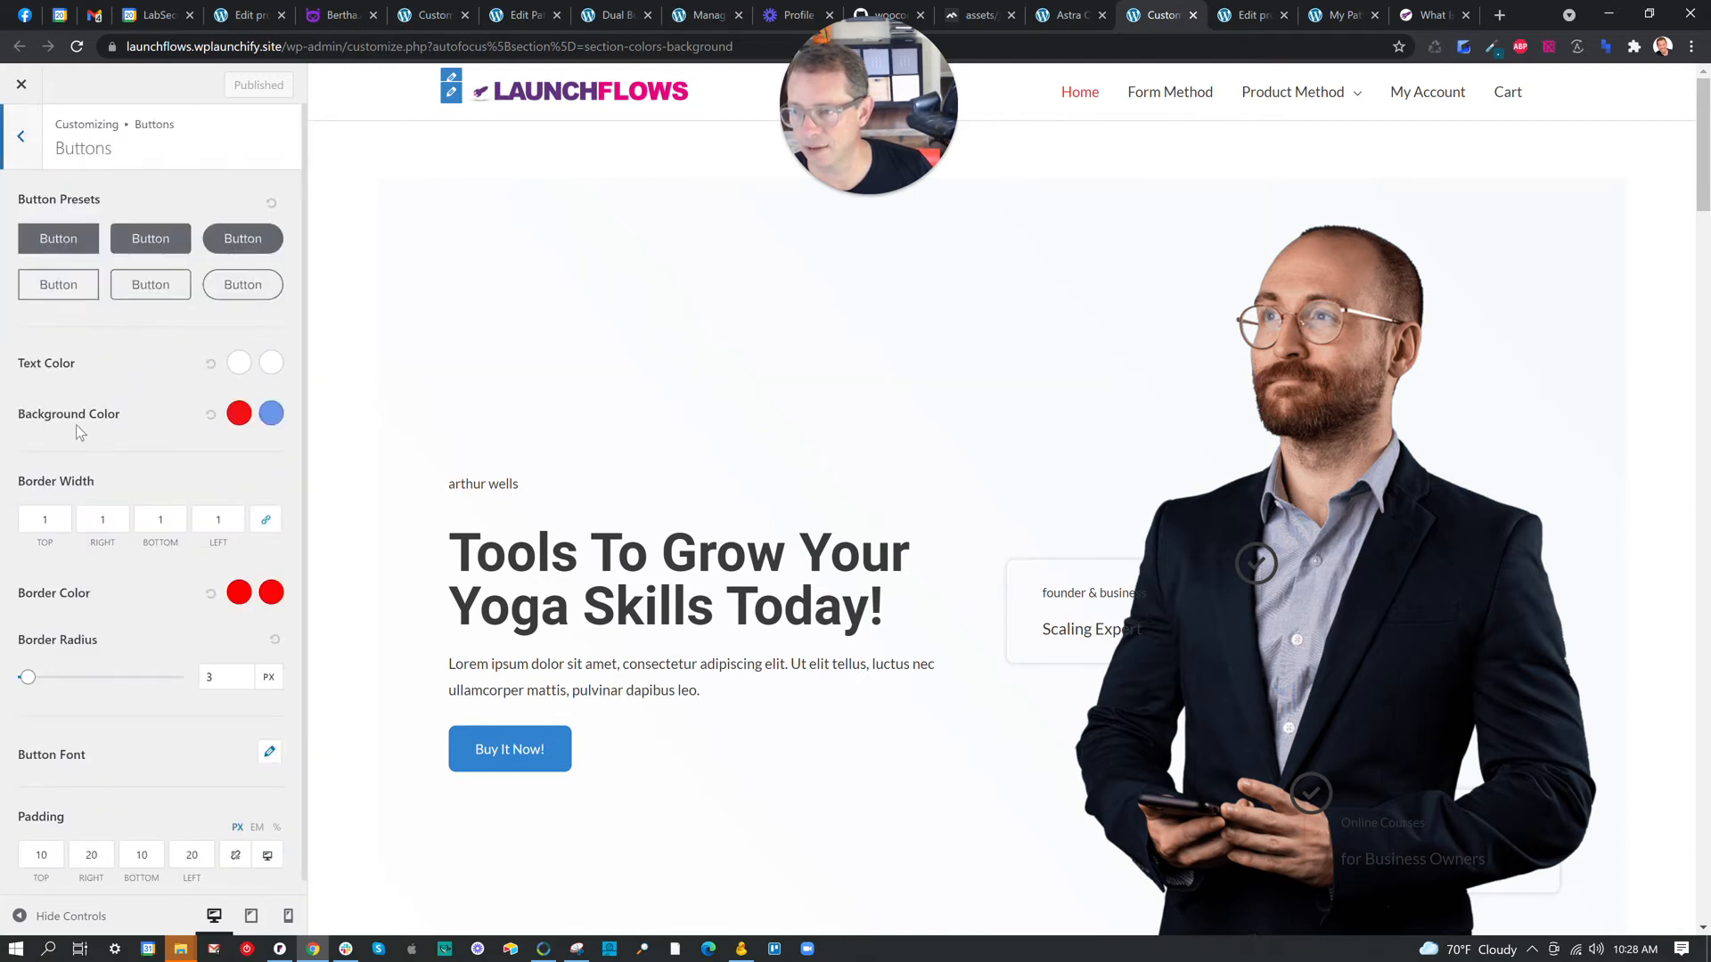
Set the global button background color to pink (#f312ce), publish it, and reload the live product page.
{"action": "left_click", "coordinate": [239, 415]}
{"action": "left_click", "coordinate": [238, 602]}
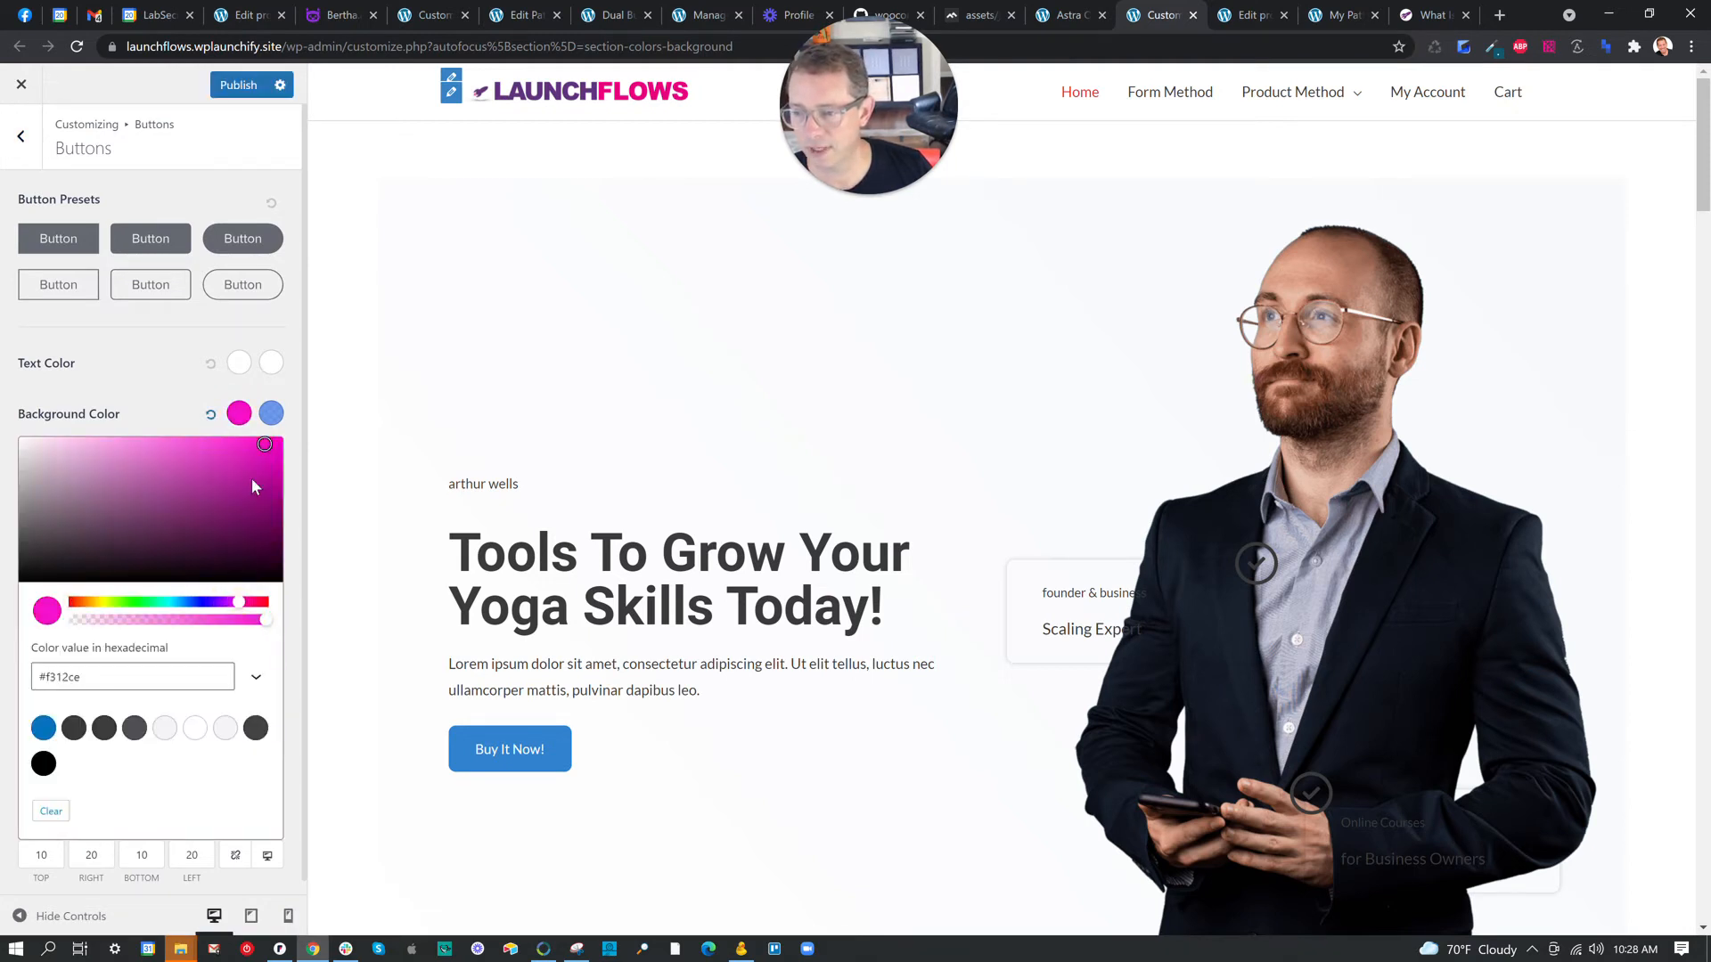
{"action": "left_click", "coordinate": [254, 86]}
{"action": "left_click", "coordinate": [1336, 15]}
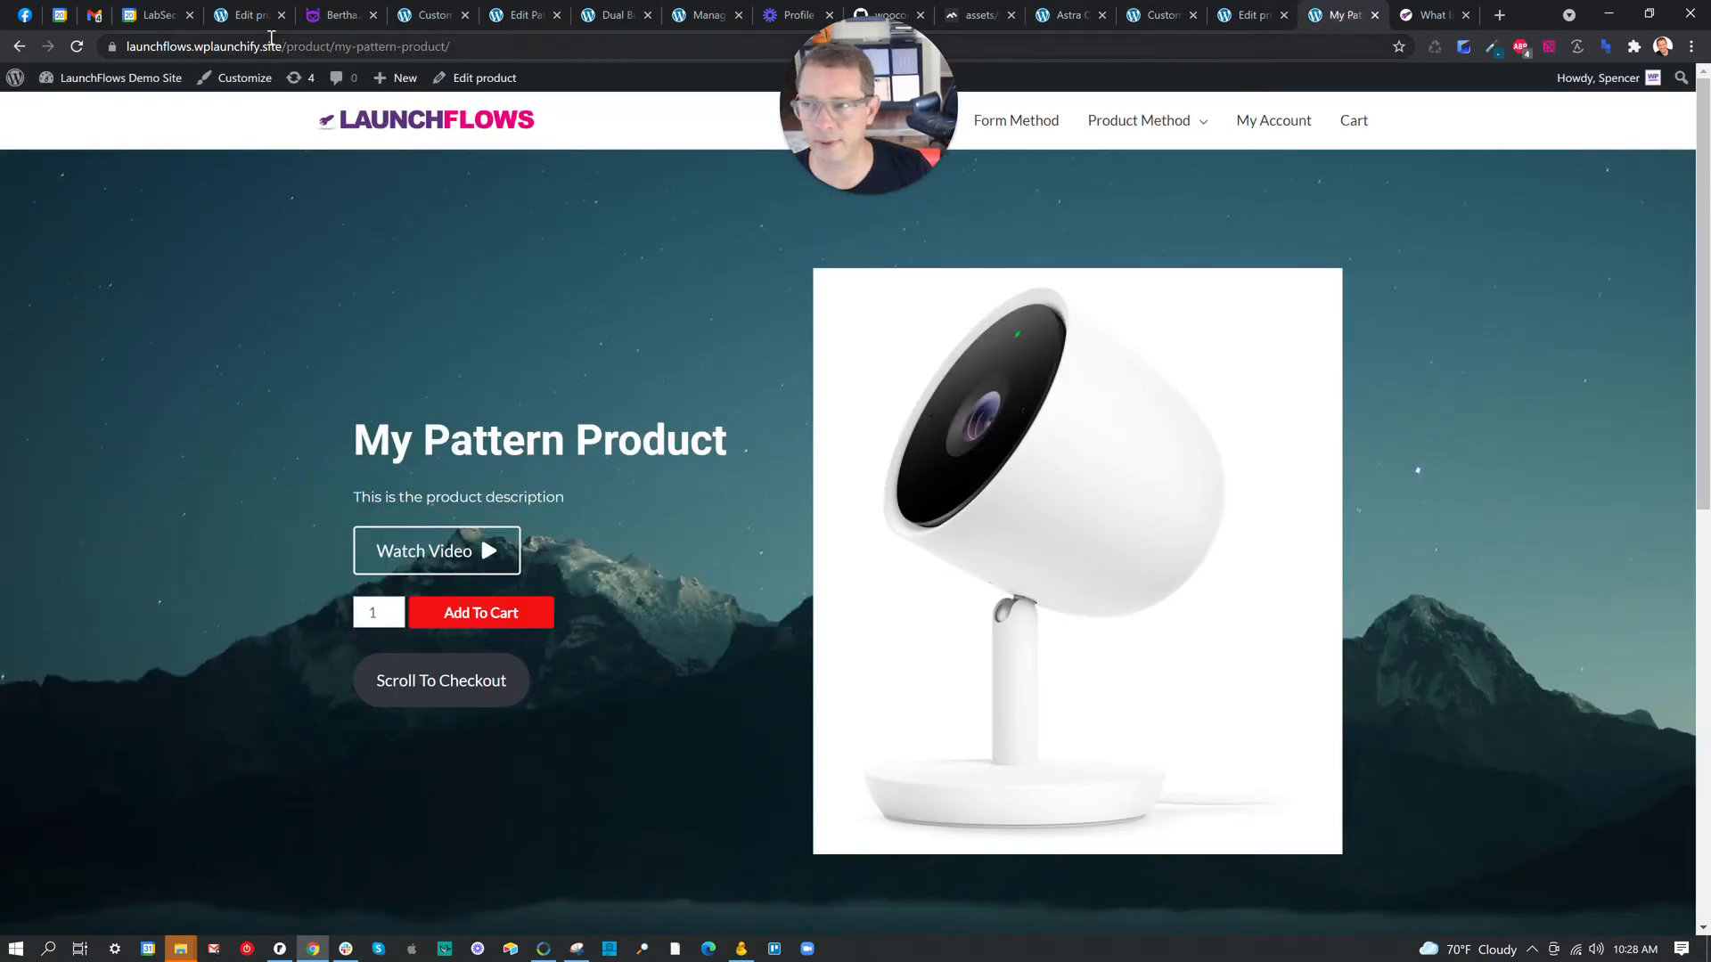
{"action": "left_click", "coordinate": [78, 46]}
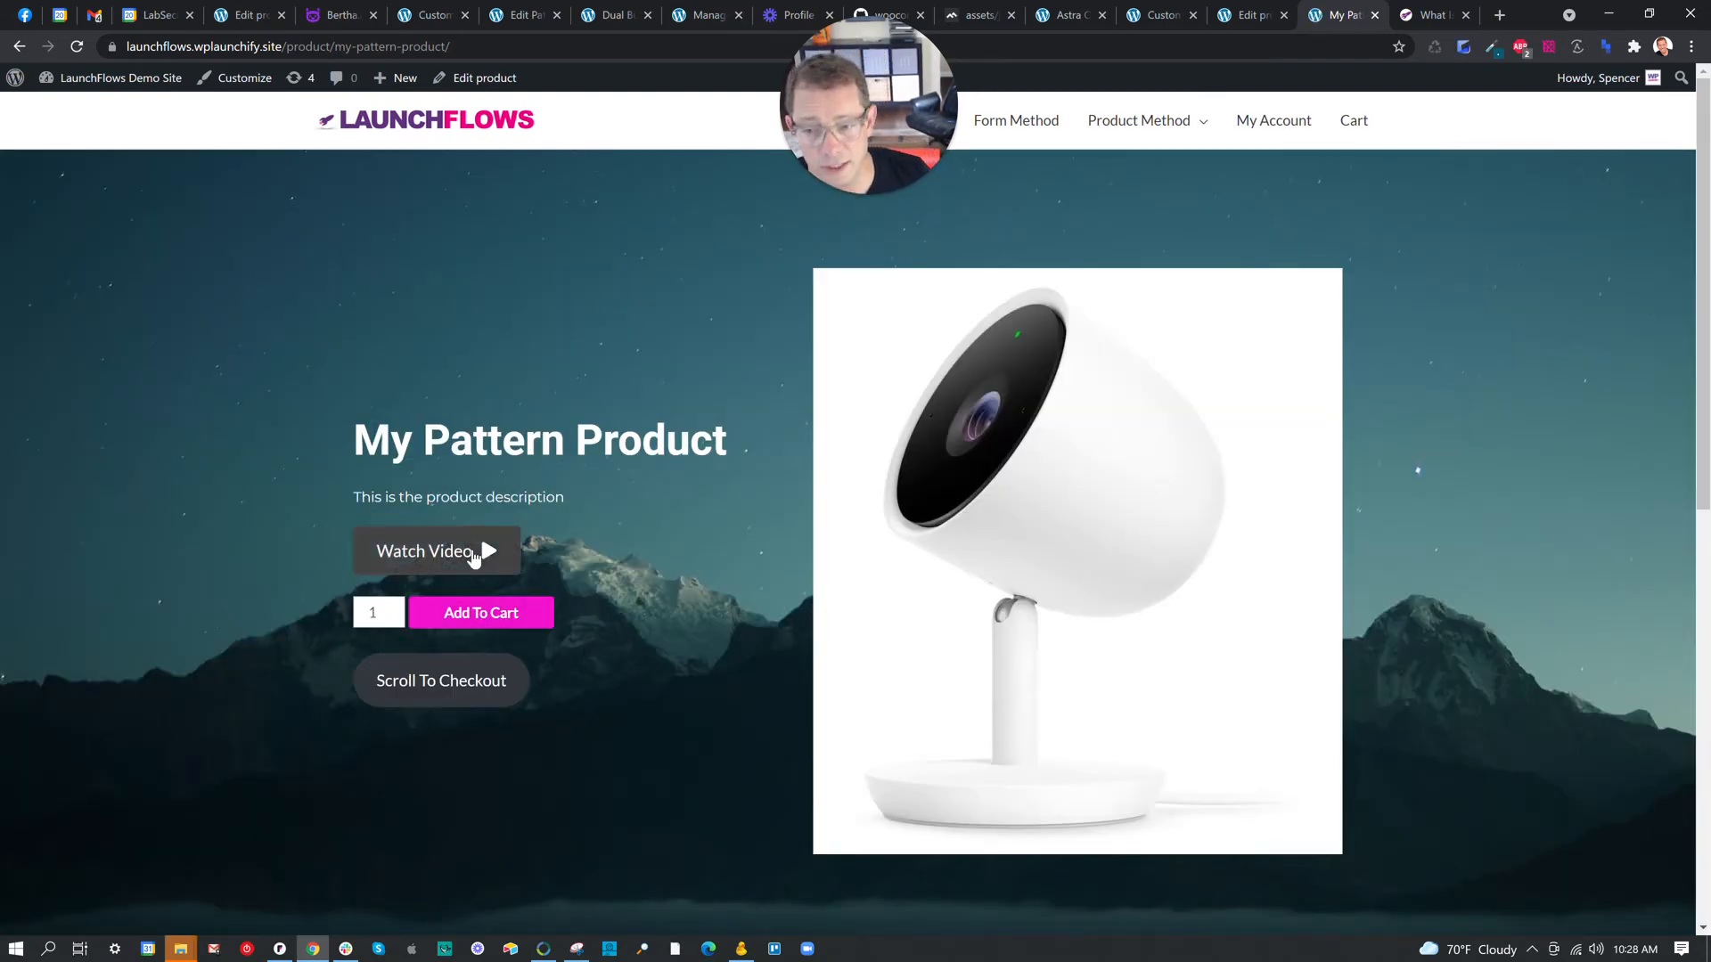
Back in the product editor, inspect the video Modal block and the link of the Scroll To Checkout button.
{"action": "left_click", "coordinate": [1247, 15]}
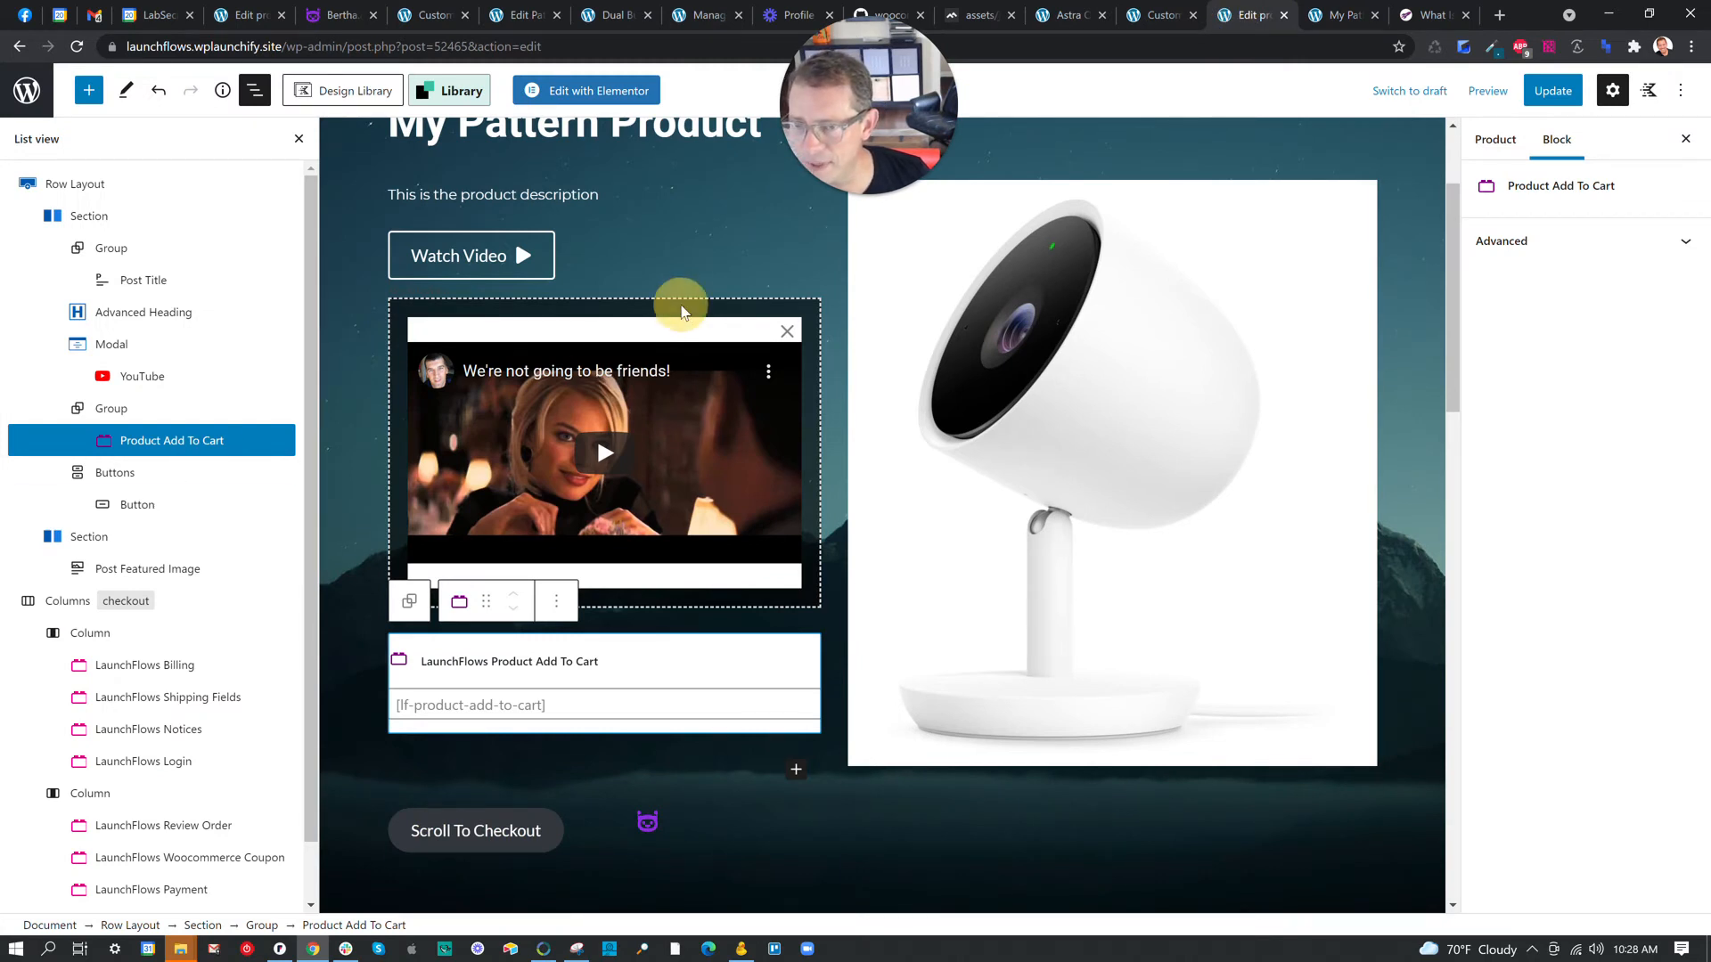
{"action": "left_click", "coordinate": [682, 311]}
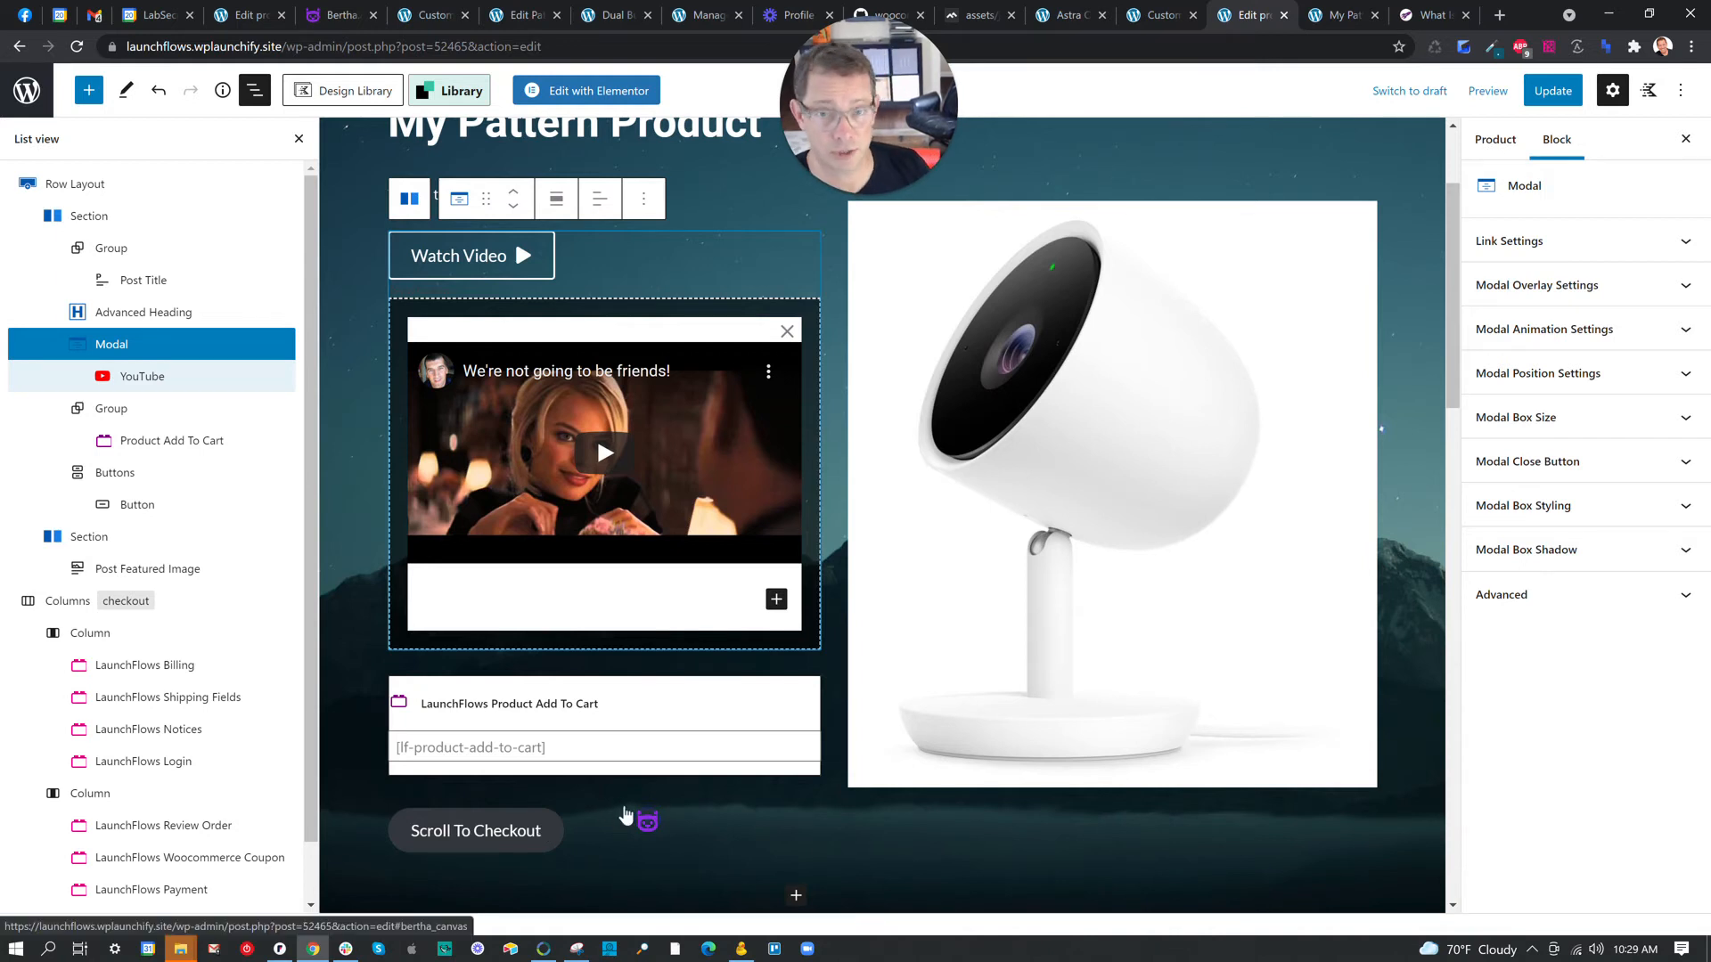
{"action": "scroll", "coordinate": [626, 815], "scroll_direction": "down", "scroll_amount": 1}
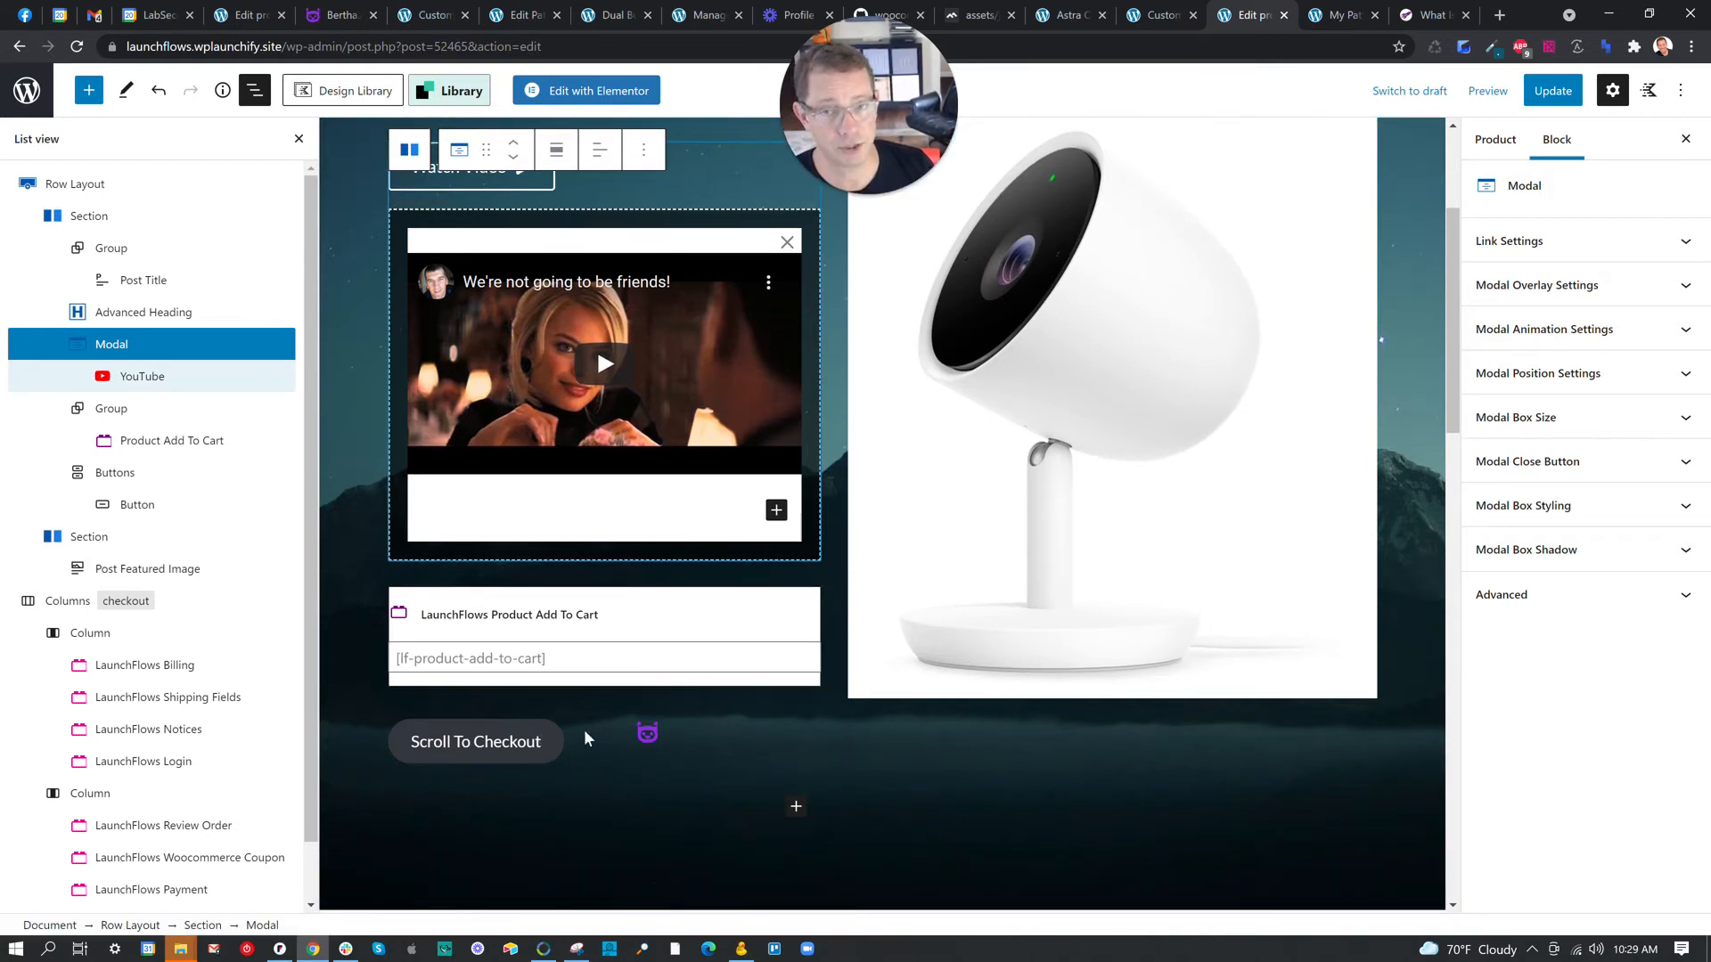
{"action": "scroll", "coordinate": [584, 731], "scroll_direction": "down", "scroll_amount": 1}
{"action": "left_click", "coordinate": [525, 655]}
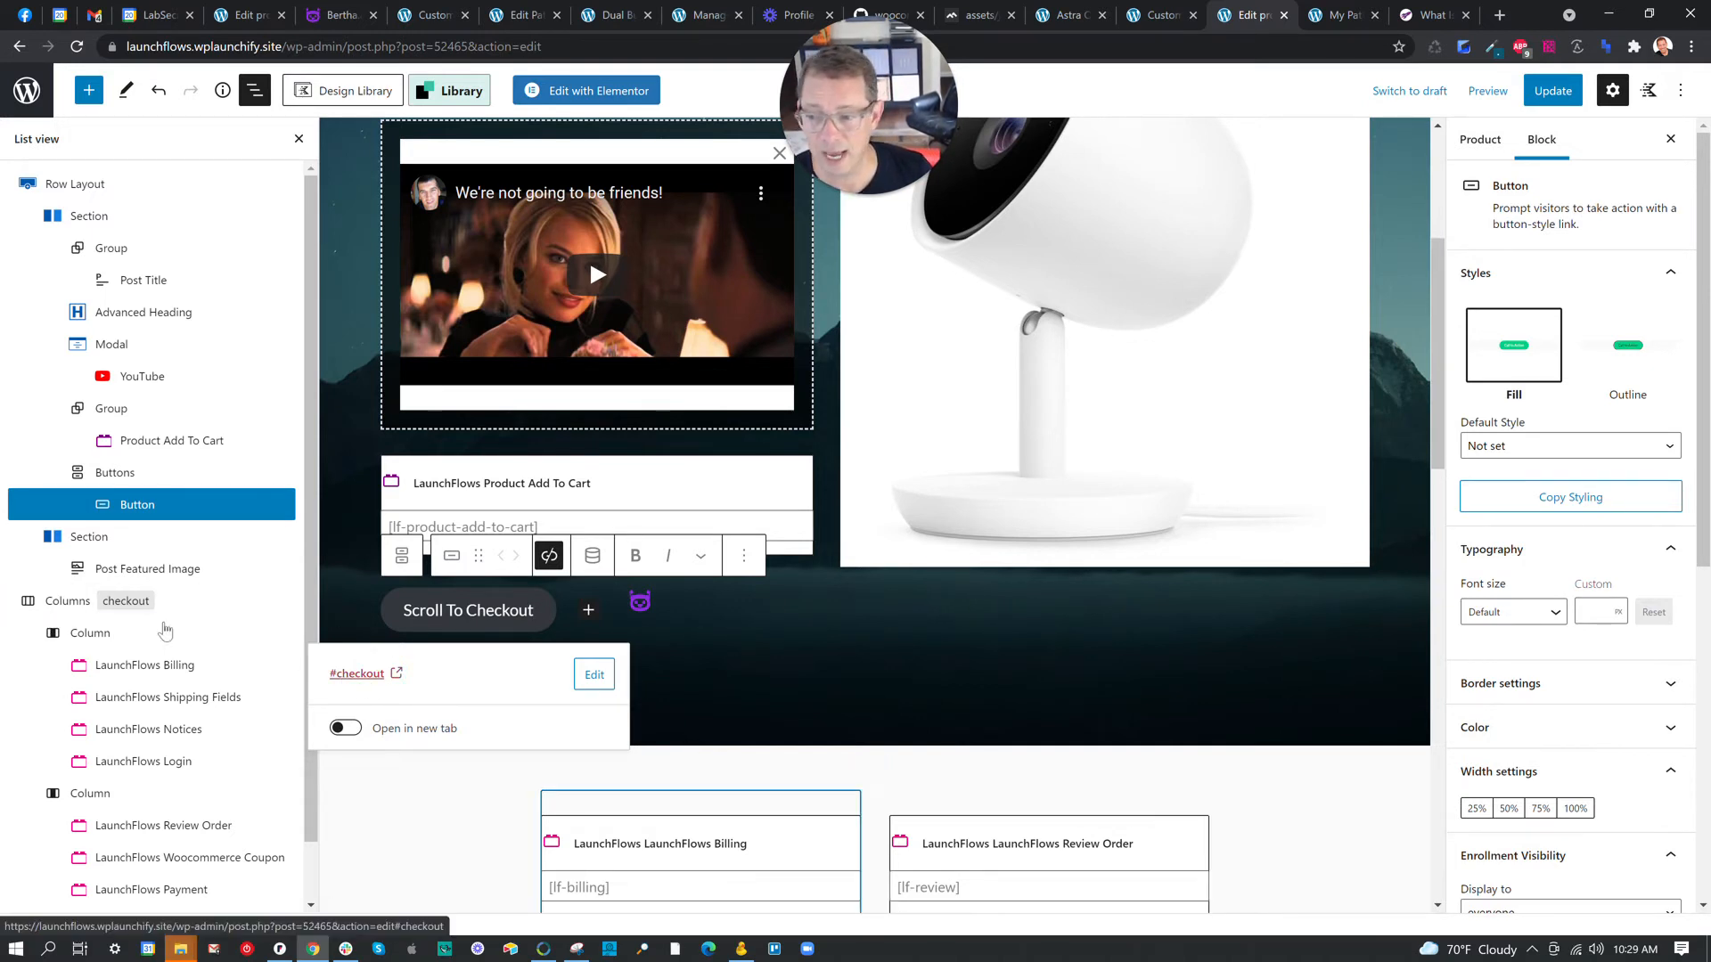
Check the checkout Columns block's HTML anchor under Advanced and compare it with the Scroll To Checkout button's link.
{"action": "left_click", "coordinate": [73, 611]}
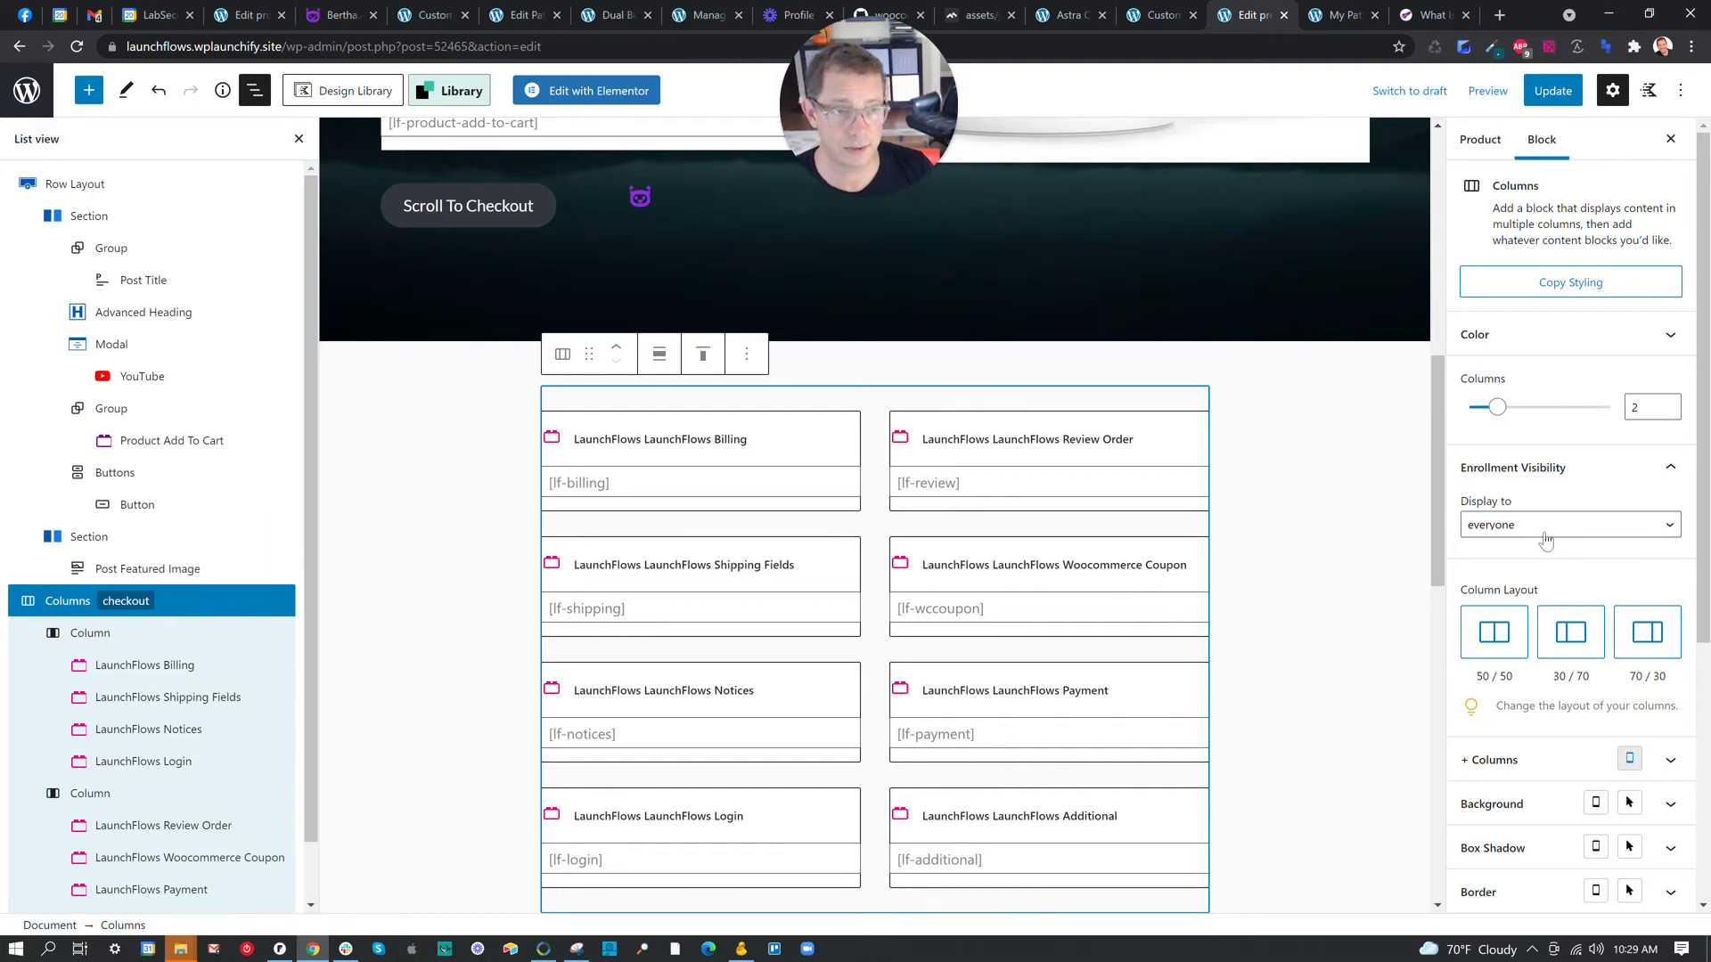
{"action": "left_click", "coordinate": [1481, 140]}
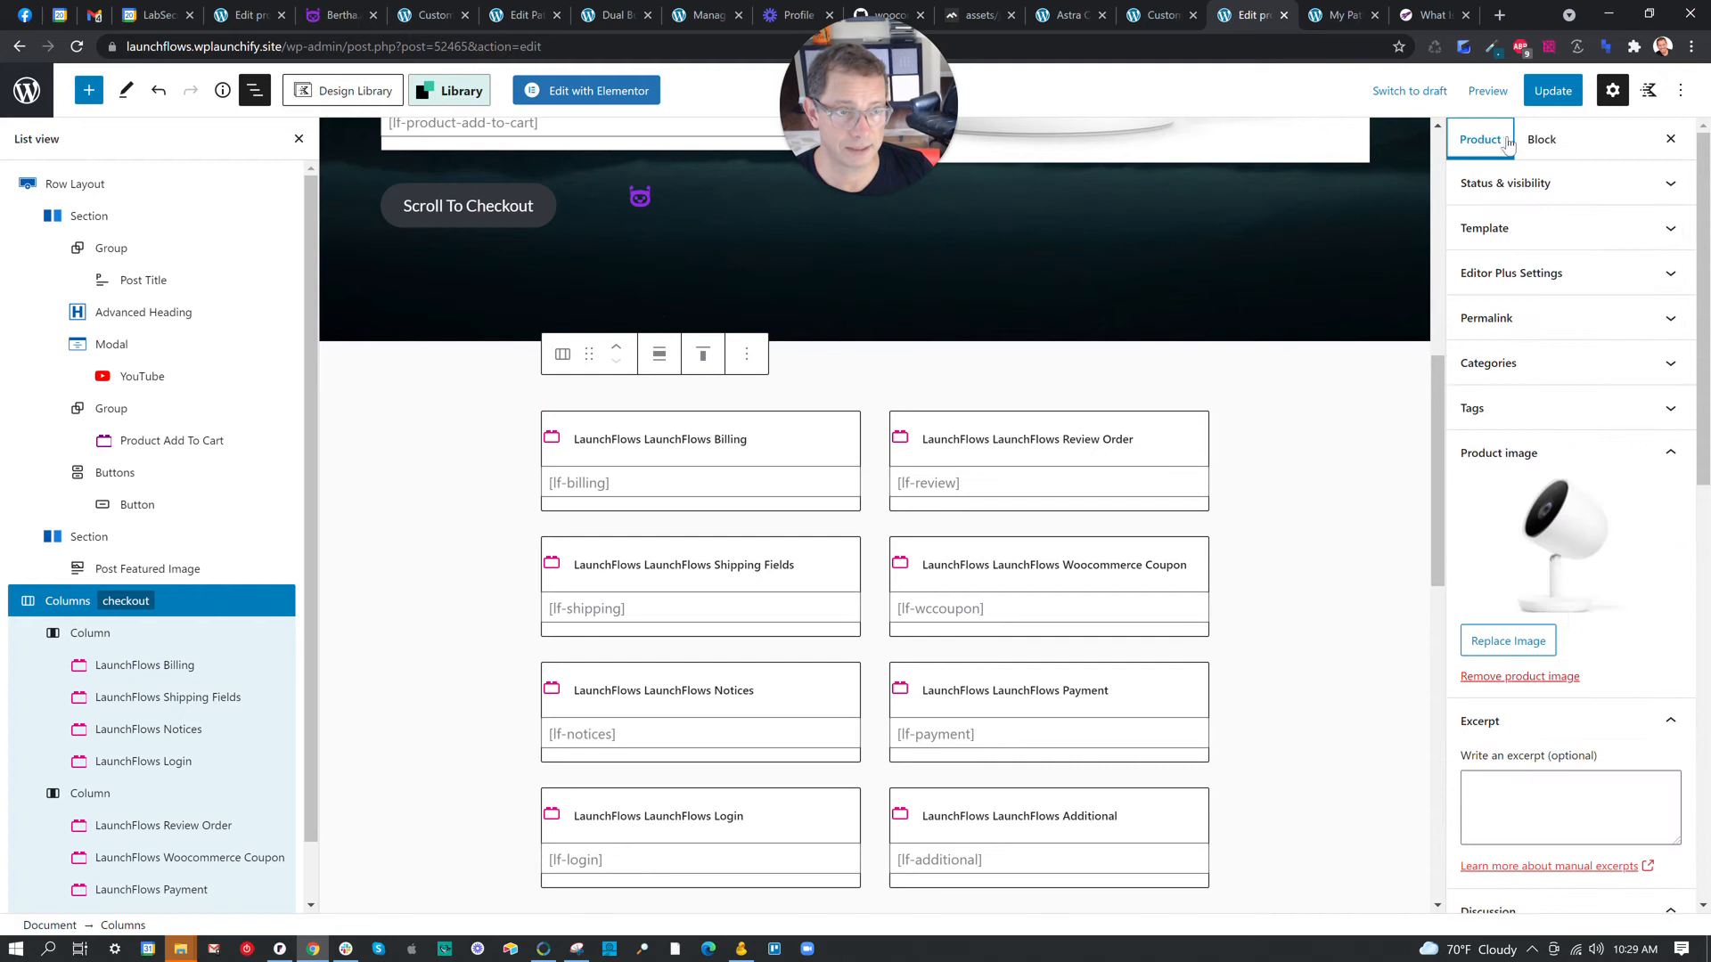
{"action": "left_click", "coordinate": [1540, 140]}
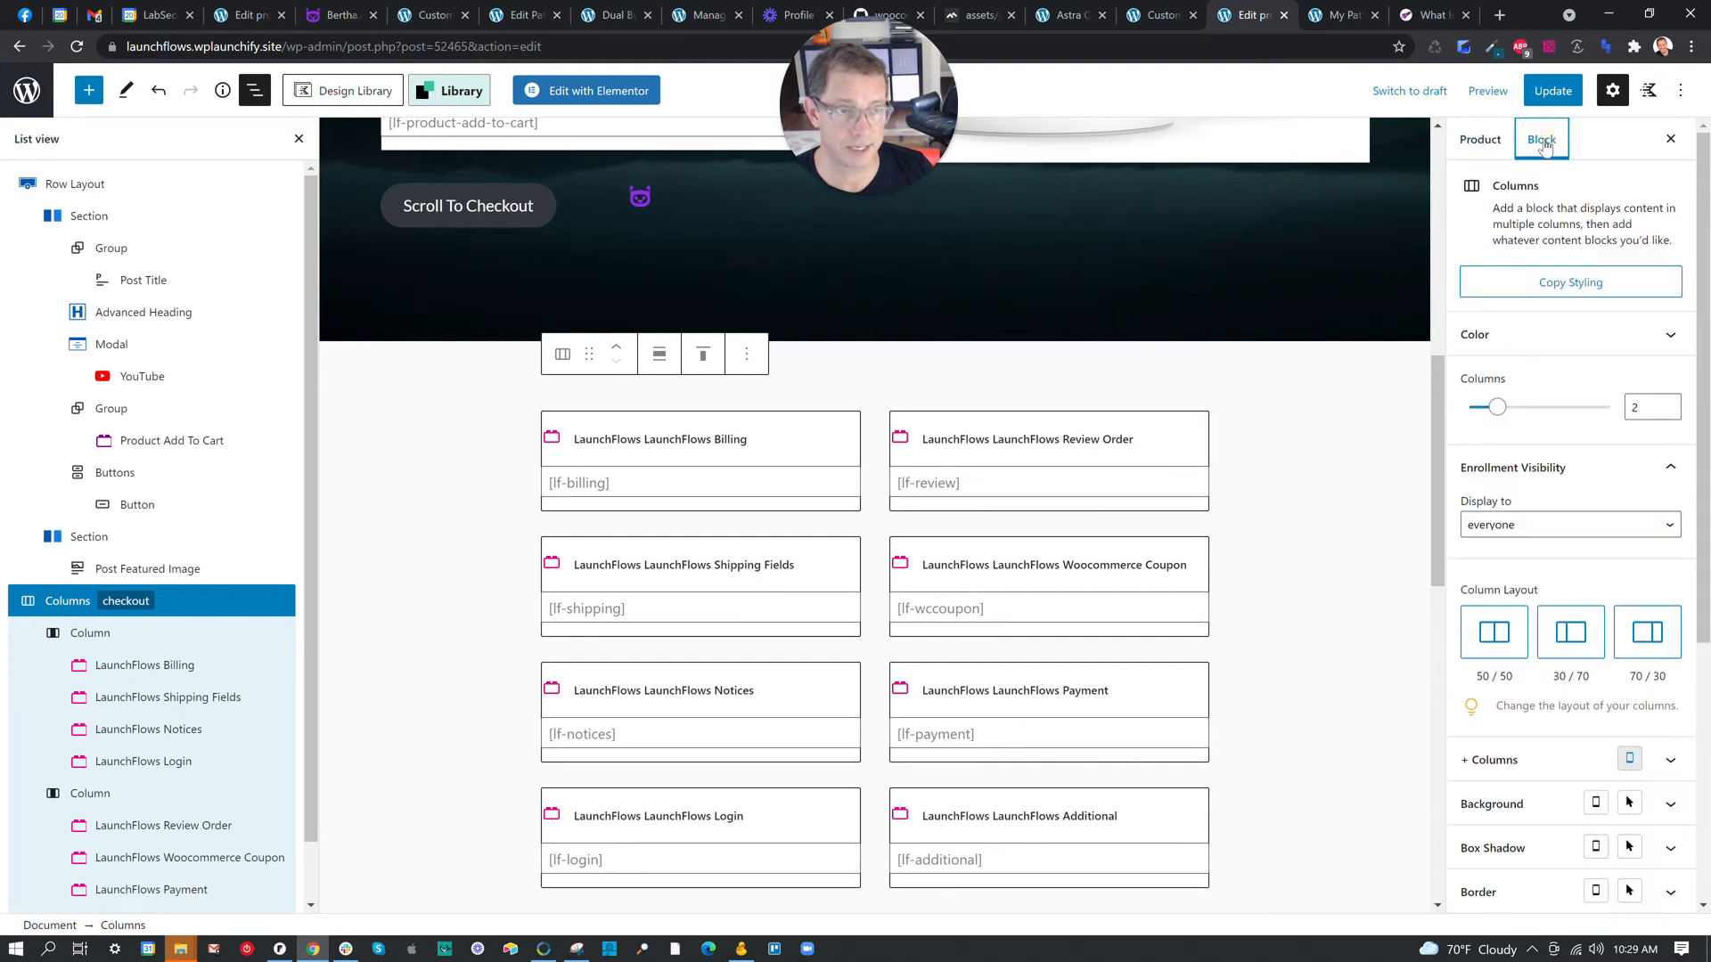
{"action": "scroll", "coordinate": [1568, 534], "scroll_direction": "down", "scroll_amount": 5}
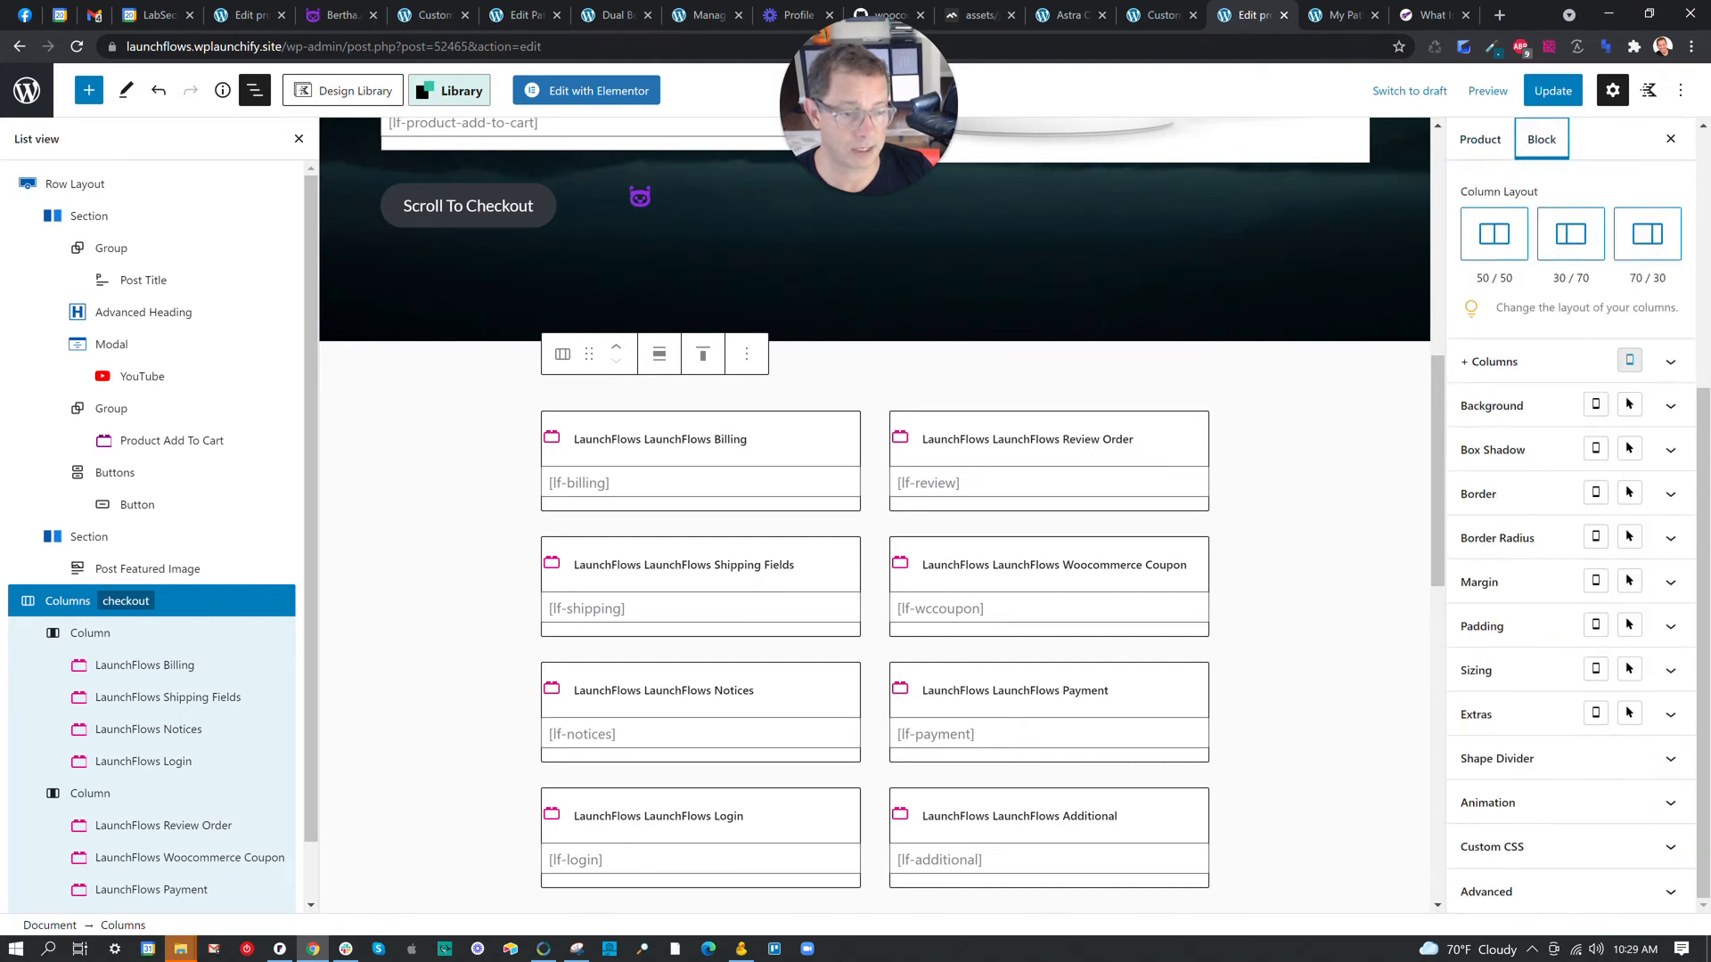
{"action": "left_click", "coordinate": [1508, 892]}
{"action": "scroll", "coordinate": [1551, 807], "scroll_direction": "down", "scroll_amount": 3}
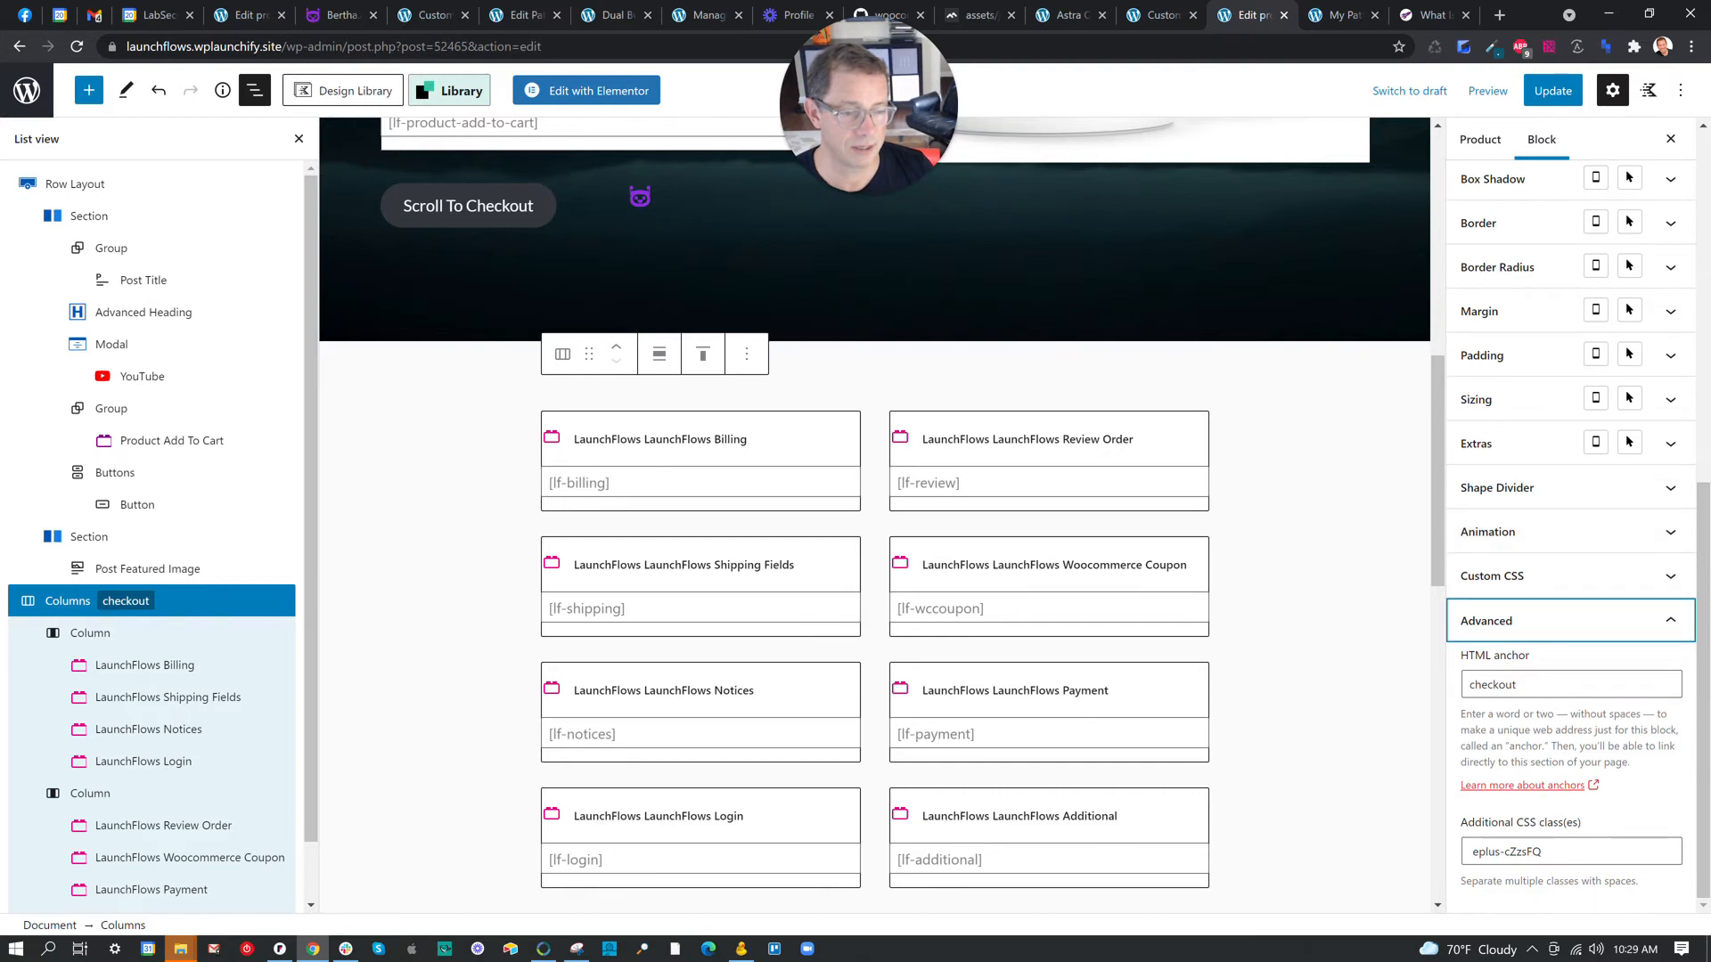
{"action": "double_click", "coordinate": [1480, 684]}
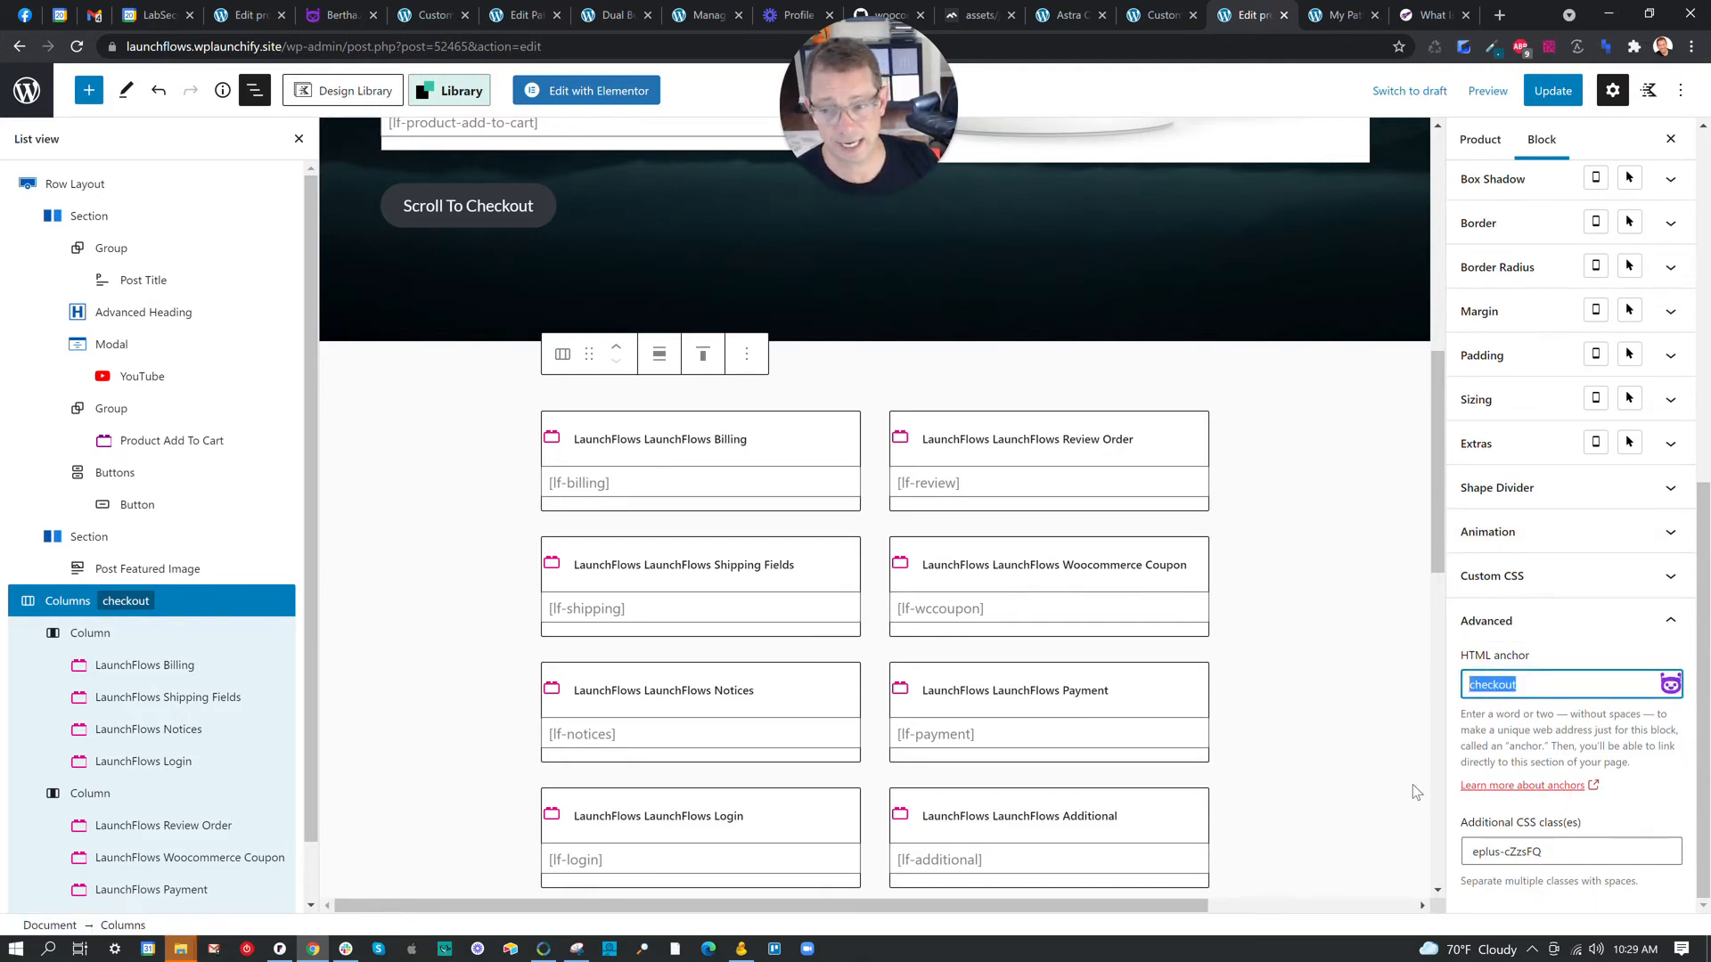
{"action": "left_click", "coordinate": [565, 204]}
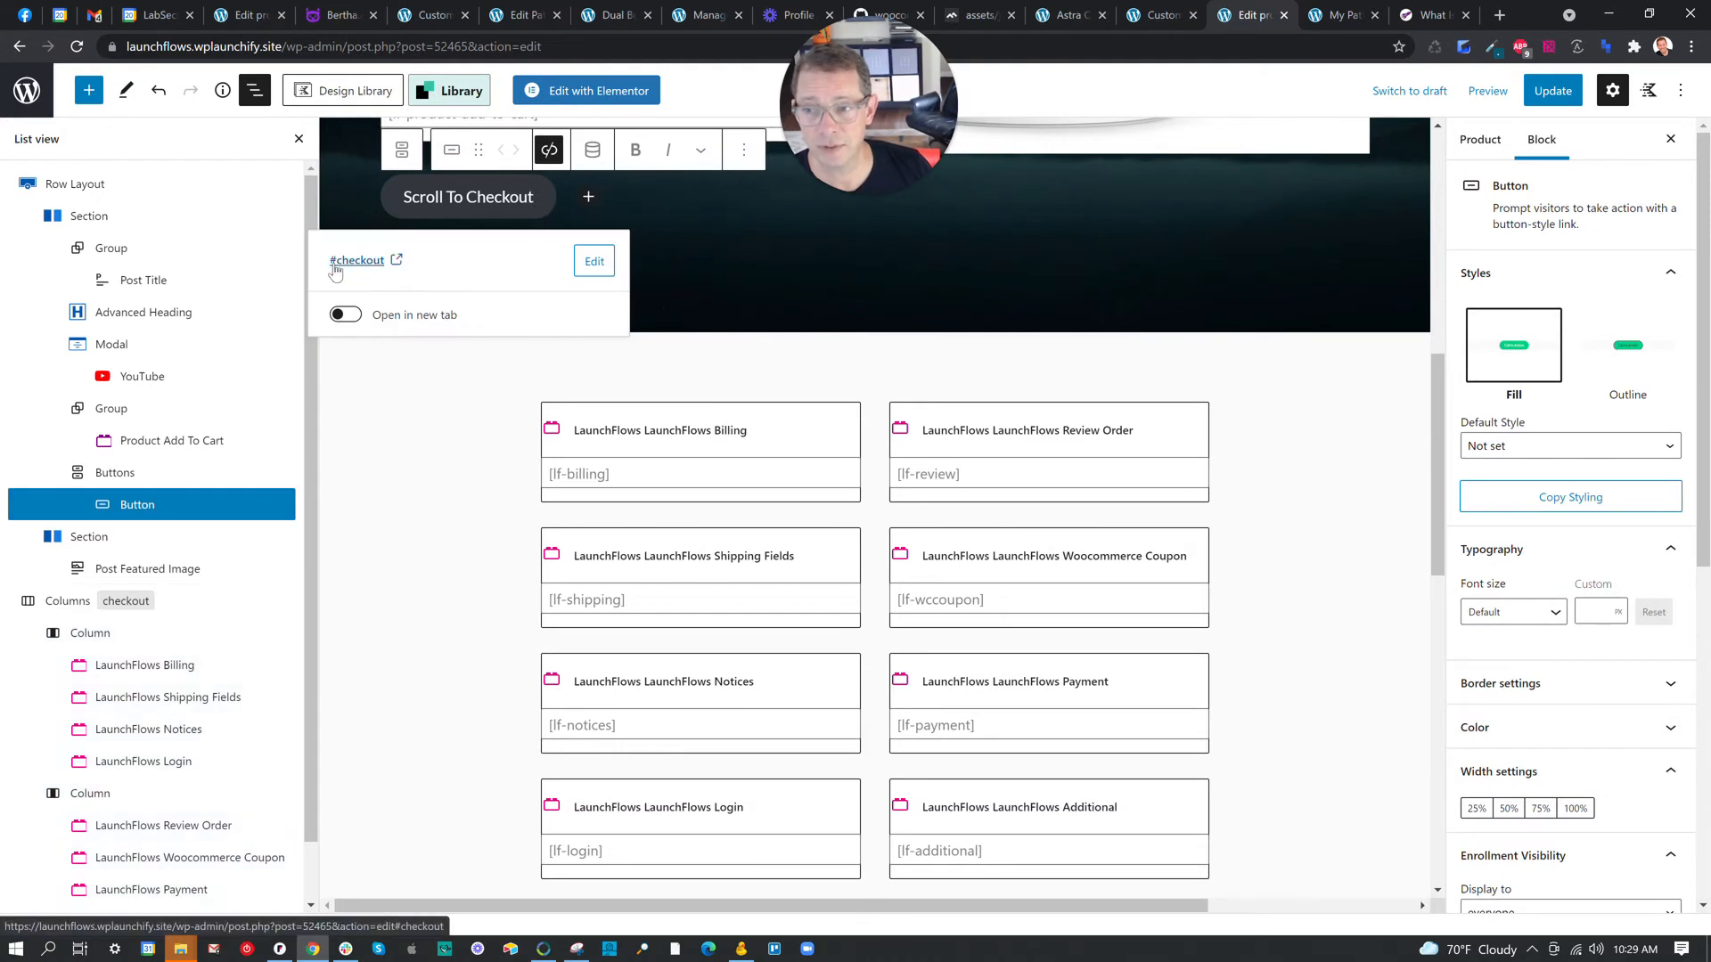
Open the Scroll To Checkout button's link for editing and reapply #checkout as its target.
{"action": "left_click", "coordinate": [592, 261]}
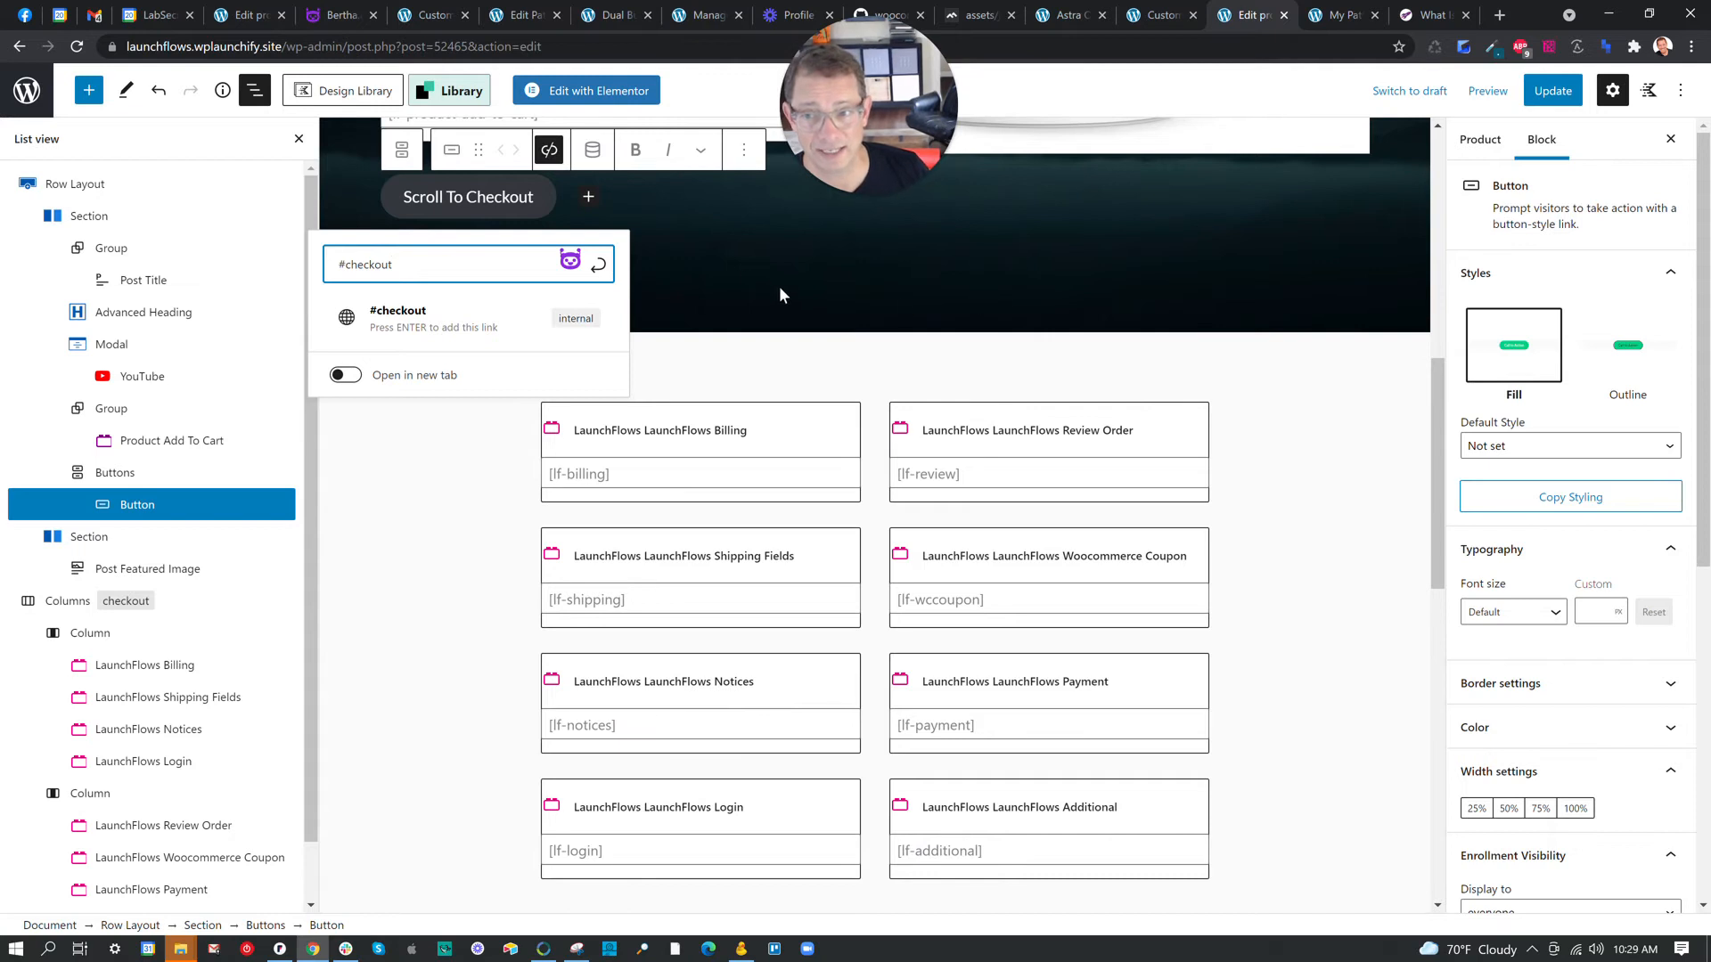
{"action": "key", "text": "Return"}
{"action": "left_click", "coordinate": [556, 202]}
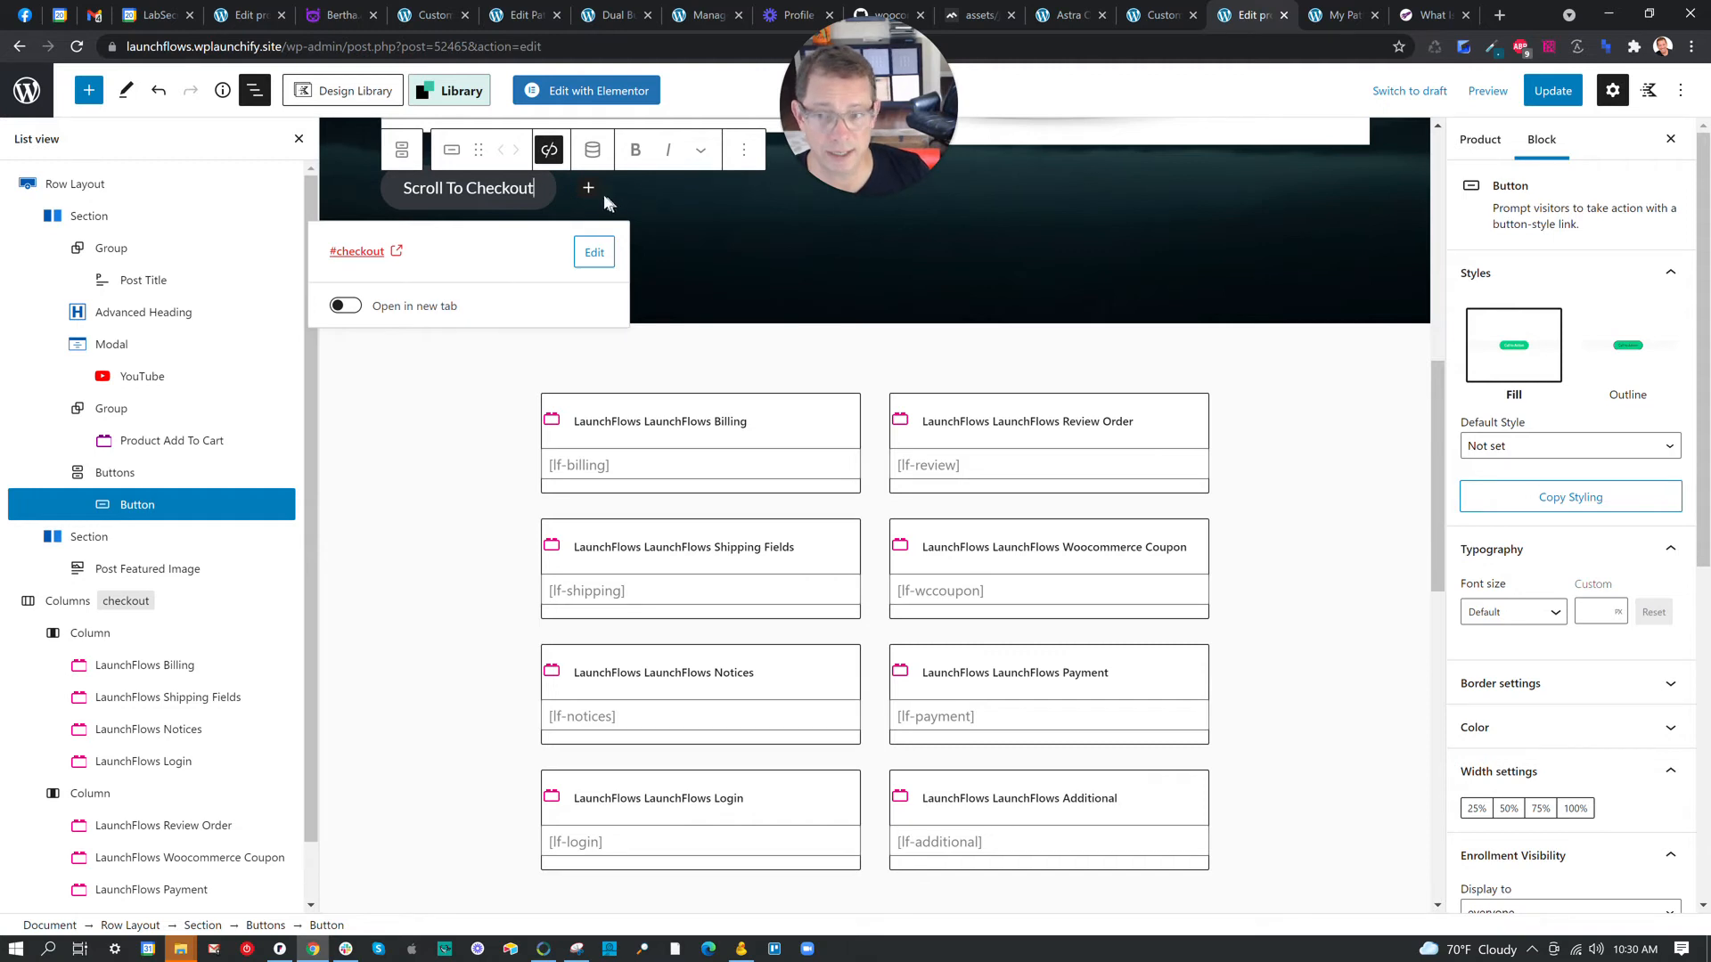
{"action": "left_click", "coordinate": [571, 192]}
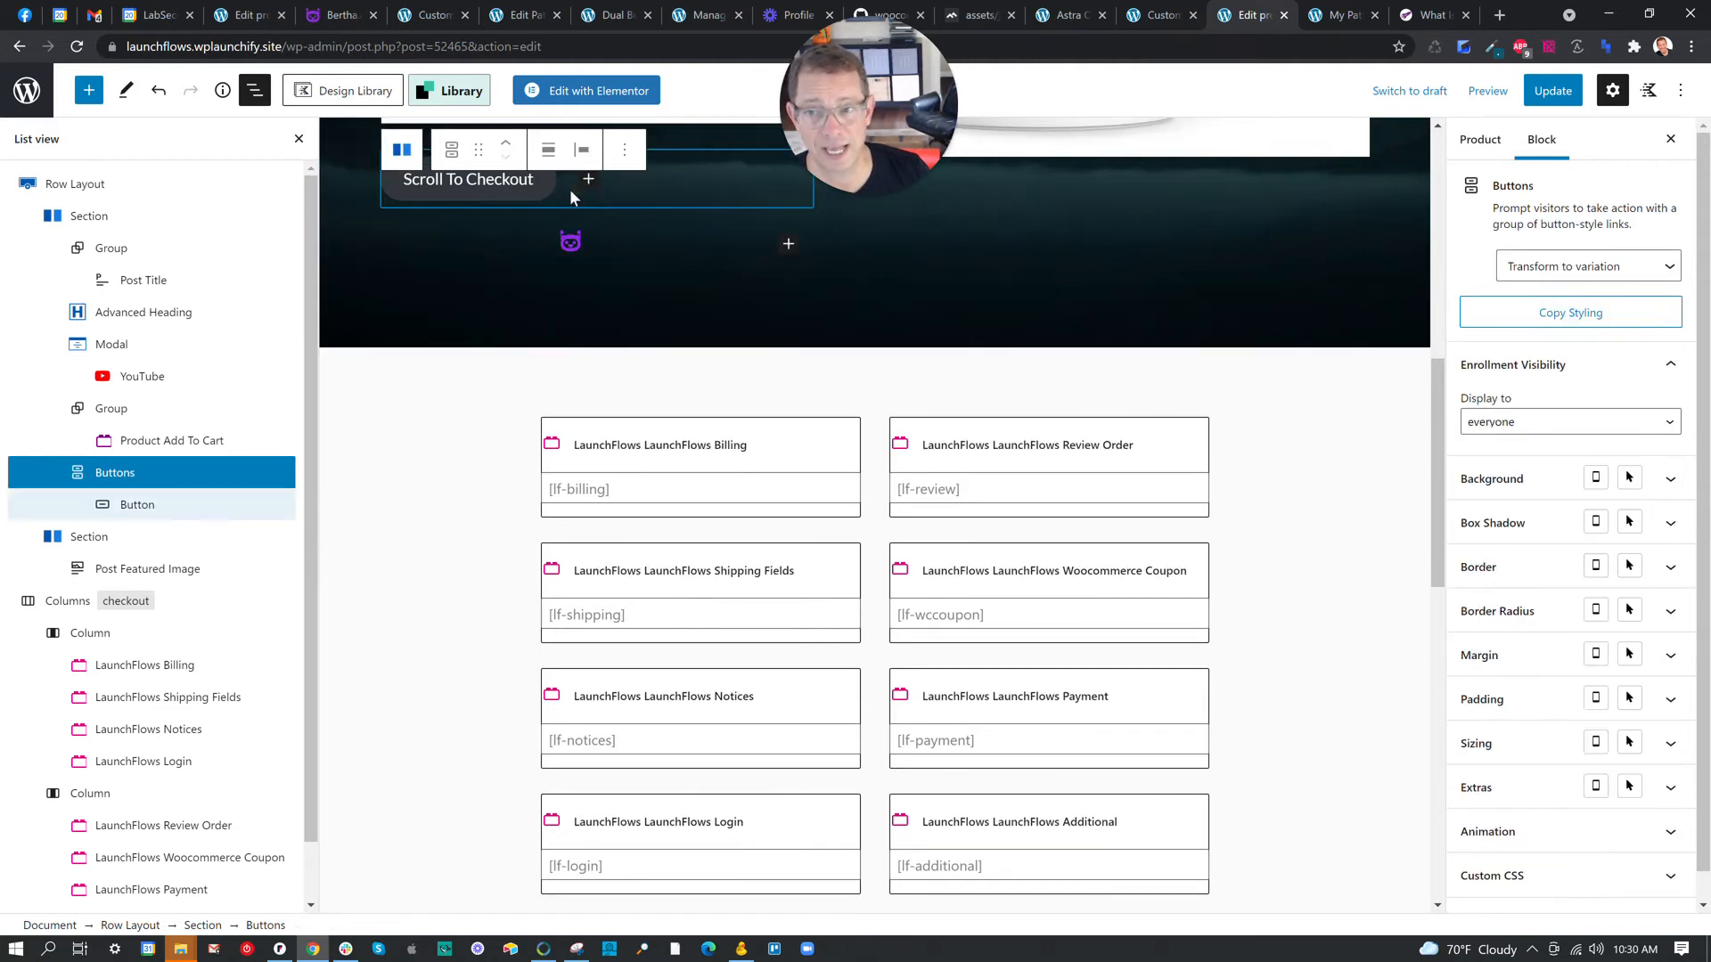
Inspect the Advanced settings of the Buttons block and its Scroll To Checkout button, highlighting the button's lf-scroll-to-checkout CSS class.
{"action": "scroll", "coordinate": [584, 190], "scroll_direction": "up", "scroll_amount": 1}
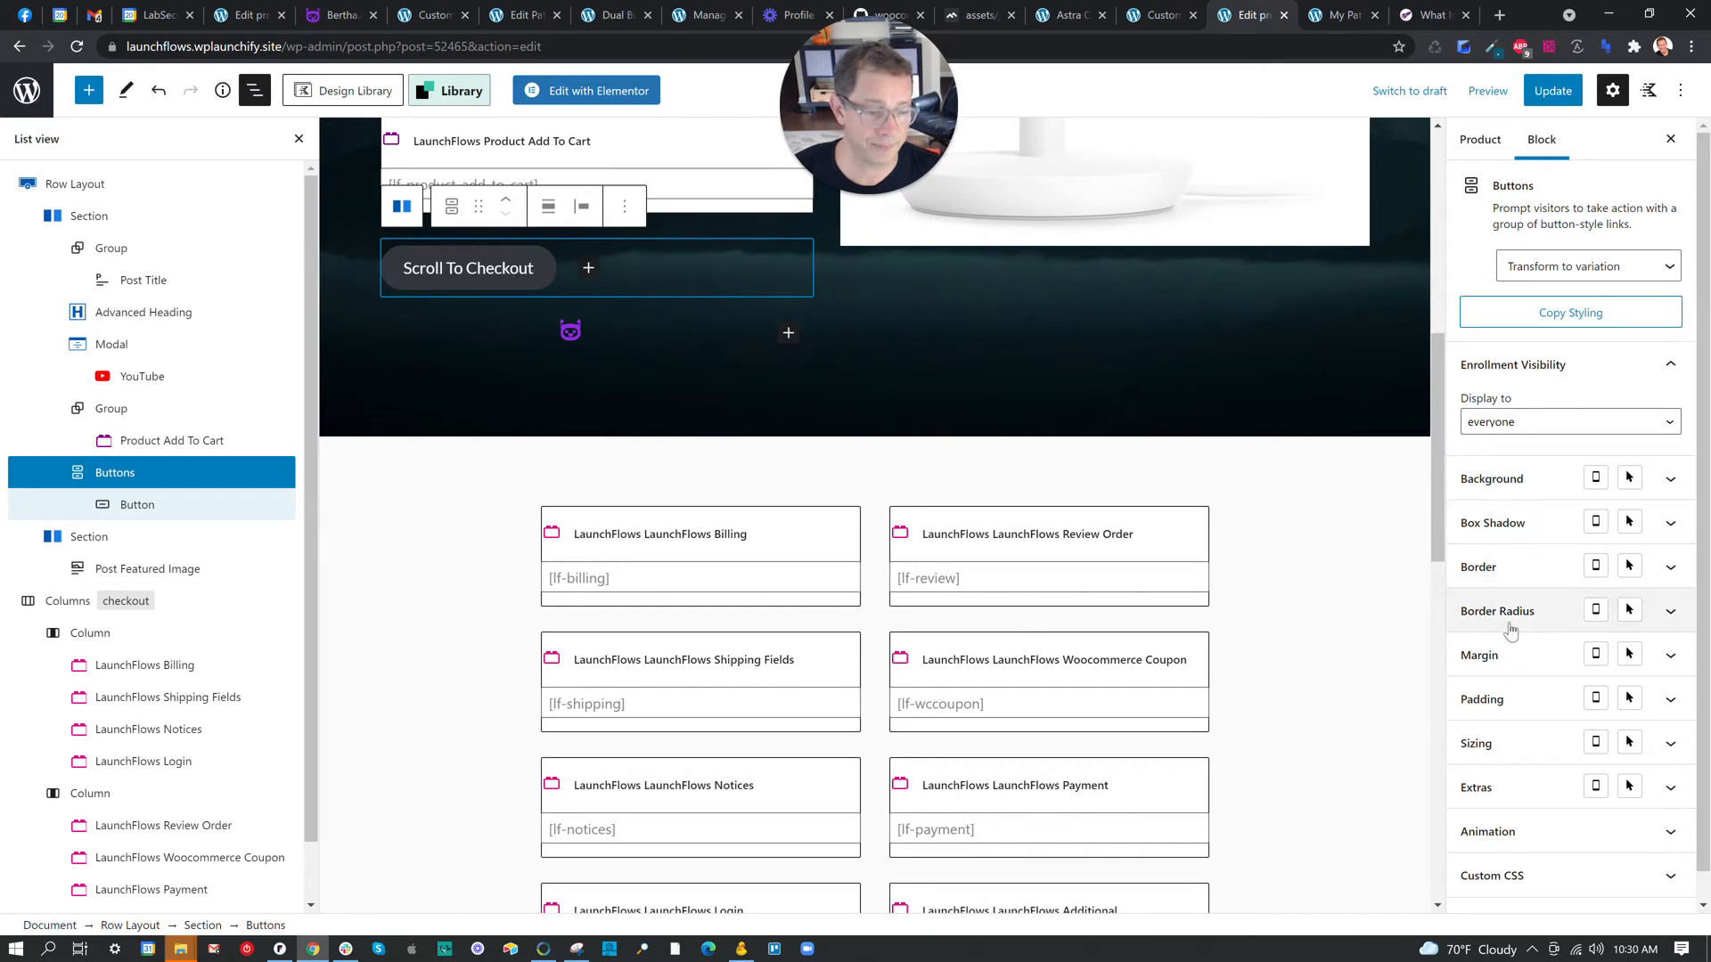
{"action": "scroll", "coordinate": [1509, 632], "scroll_direction": "down", "scroll_amount": 1}
{"action": "left_click", "coordinate": [1520, 893]}
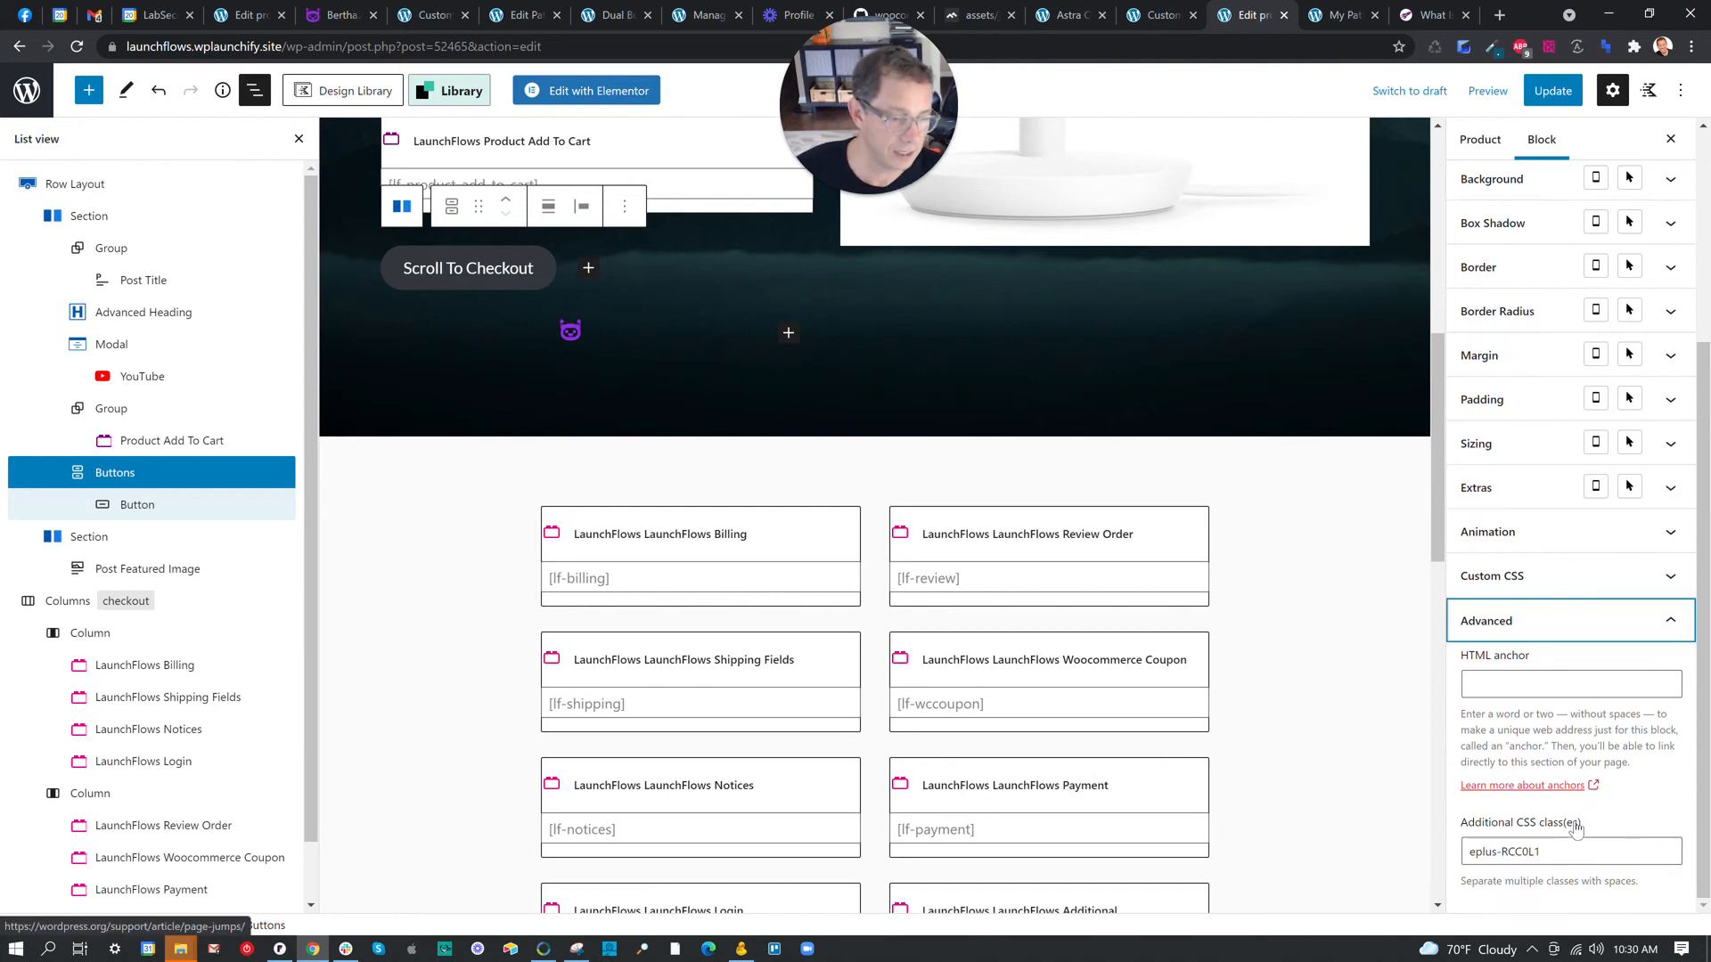
{"action": "left_click", "coordinate": [547, 277]}
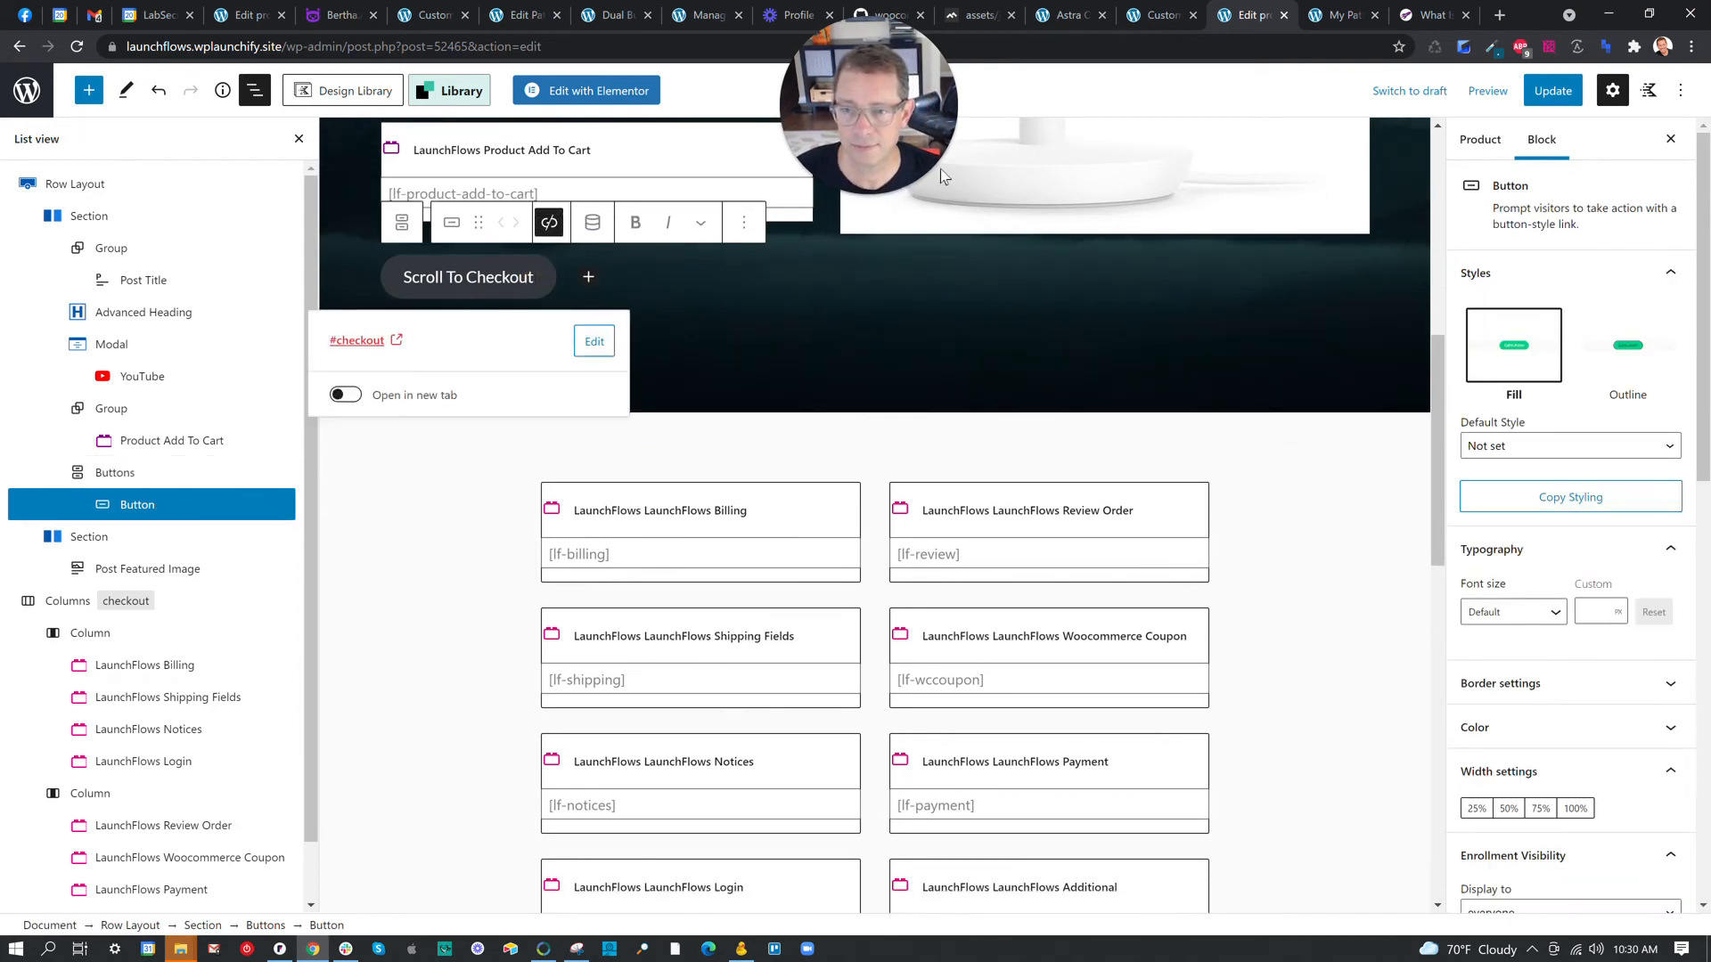
{"action": "scroll", "coordinate": [1496, 407], "scroll_direction": "down", "scroll_amount": 10}
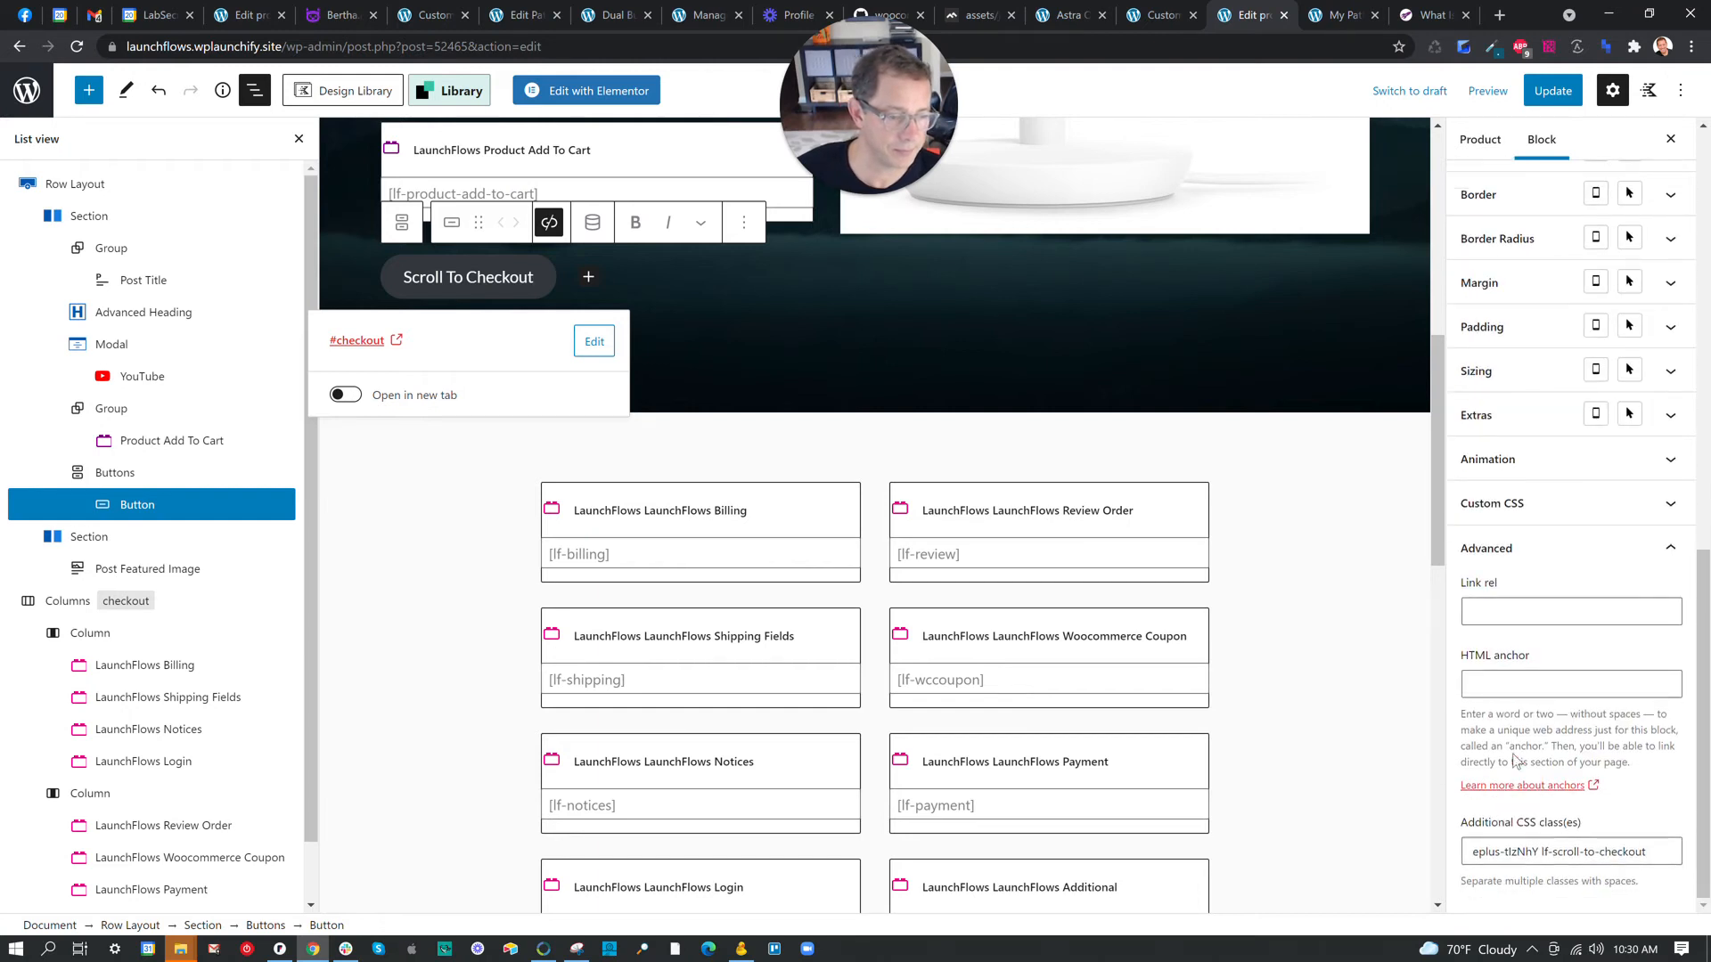
{"action": "left_click_drag", "start_coordinate": [1540, 852], "coordinate": [1654, 851]}
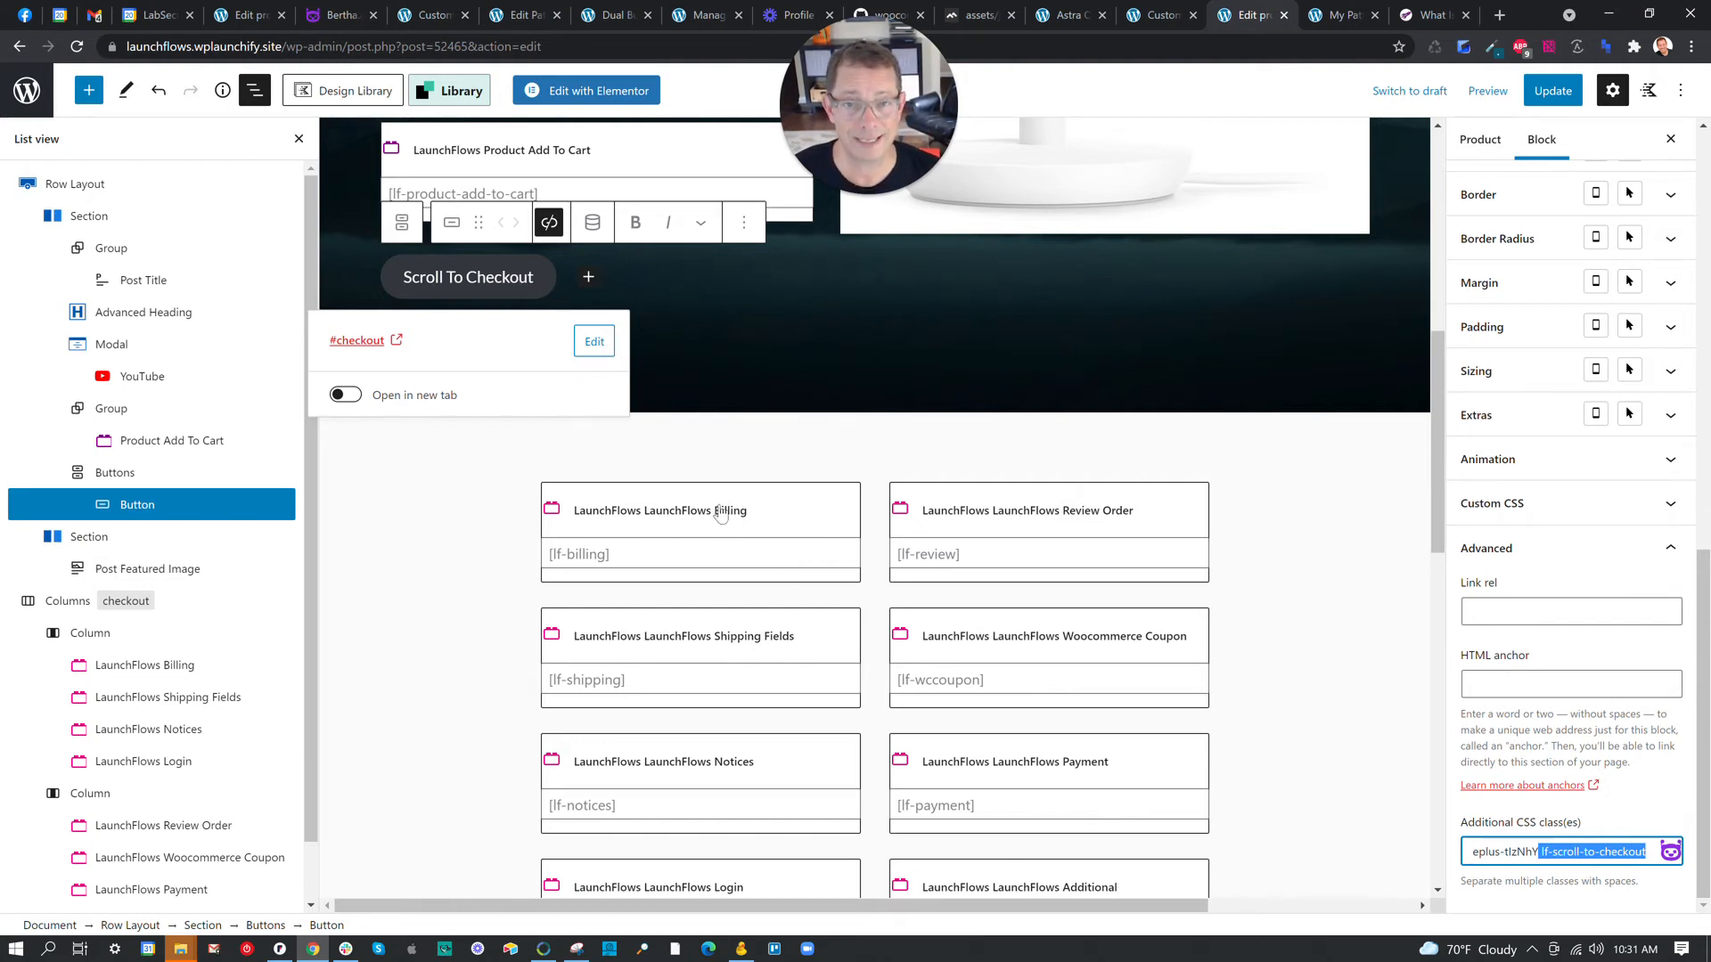
Look over the checkout blocks and the product's hero section, and select the Post Featured Image block.
{"action": "scroll", "coordinate": [636, 428], "scroll_direction": "down", "scroll_amount": 8}
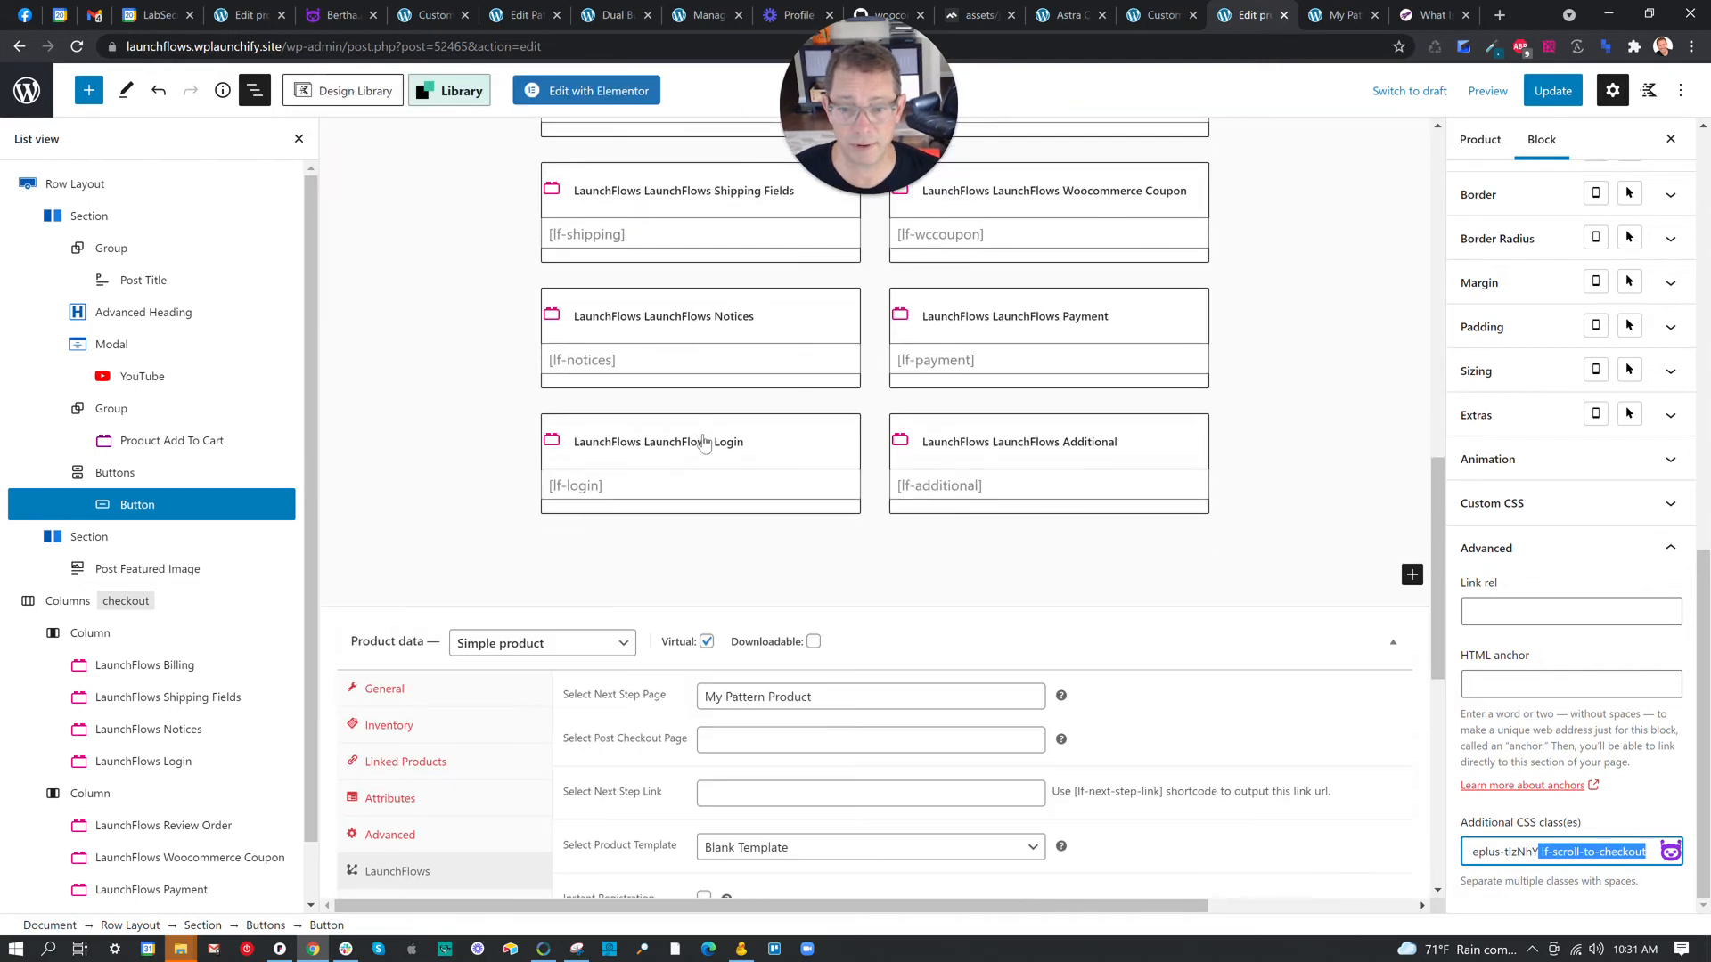
{"action": "scroll", "coordinate": [729, 464], "scroll_direction": "up", "scroll_amount": 8}
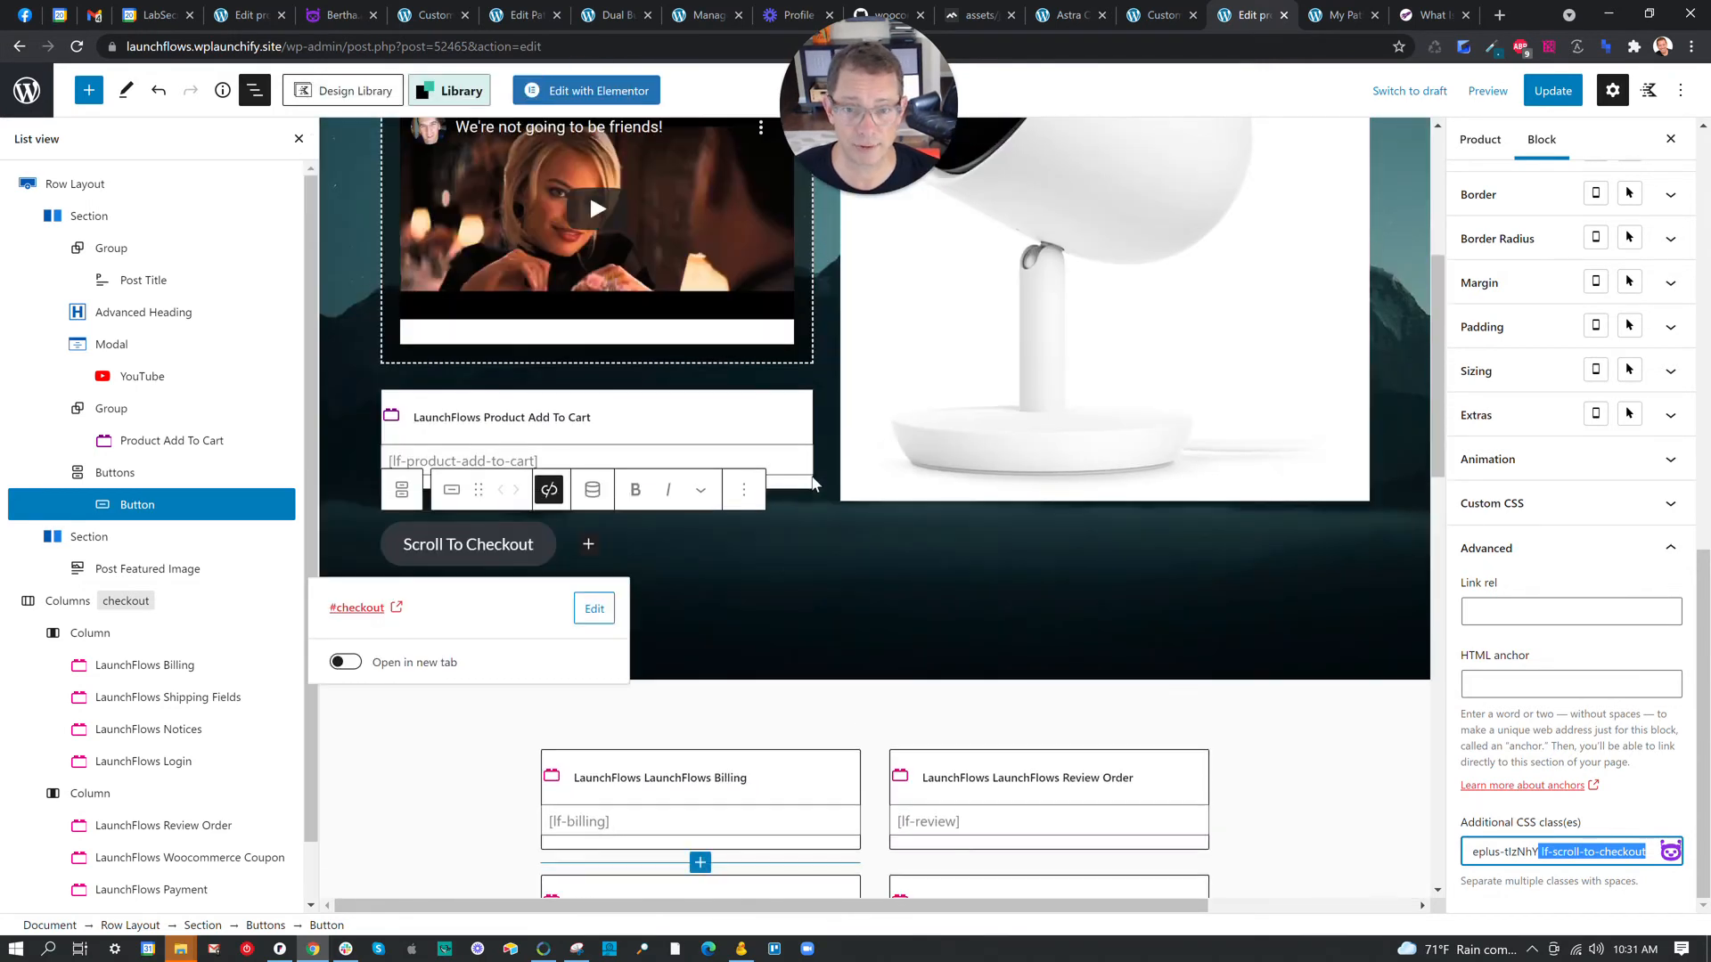
{"action": "scroll", "coordinate": [969, 496], "scroll_direction": "up", "scroll_amount": 4}
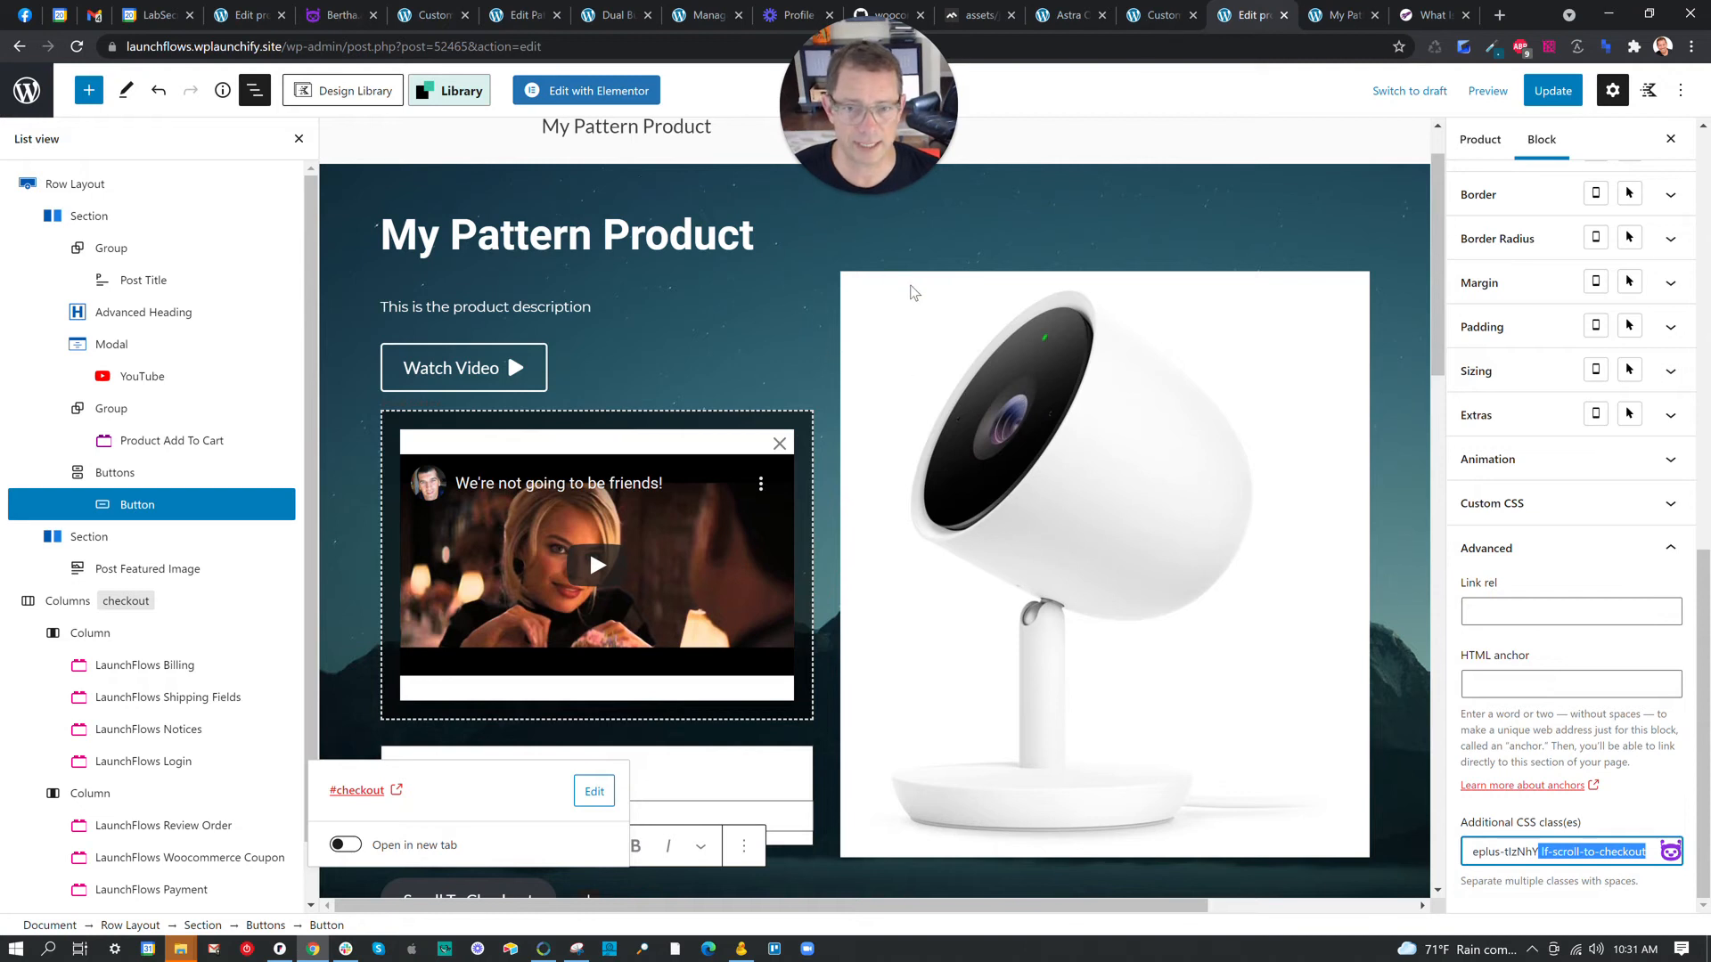
{"action": "left_click", "coordinate": [950, 314]}
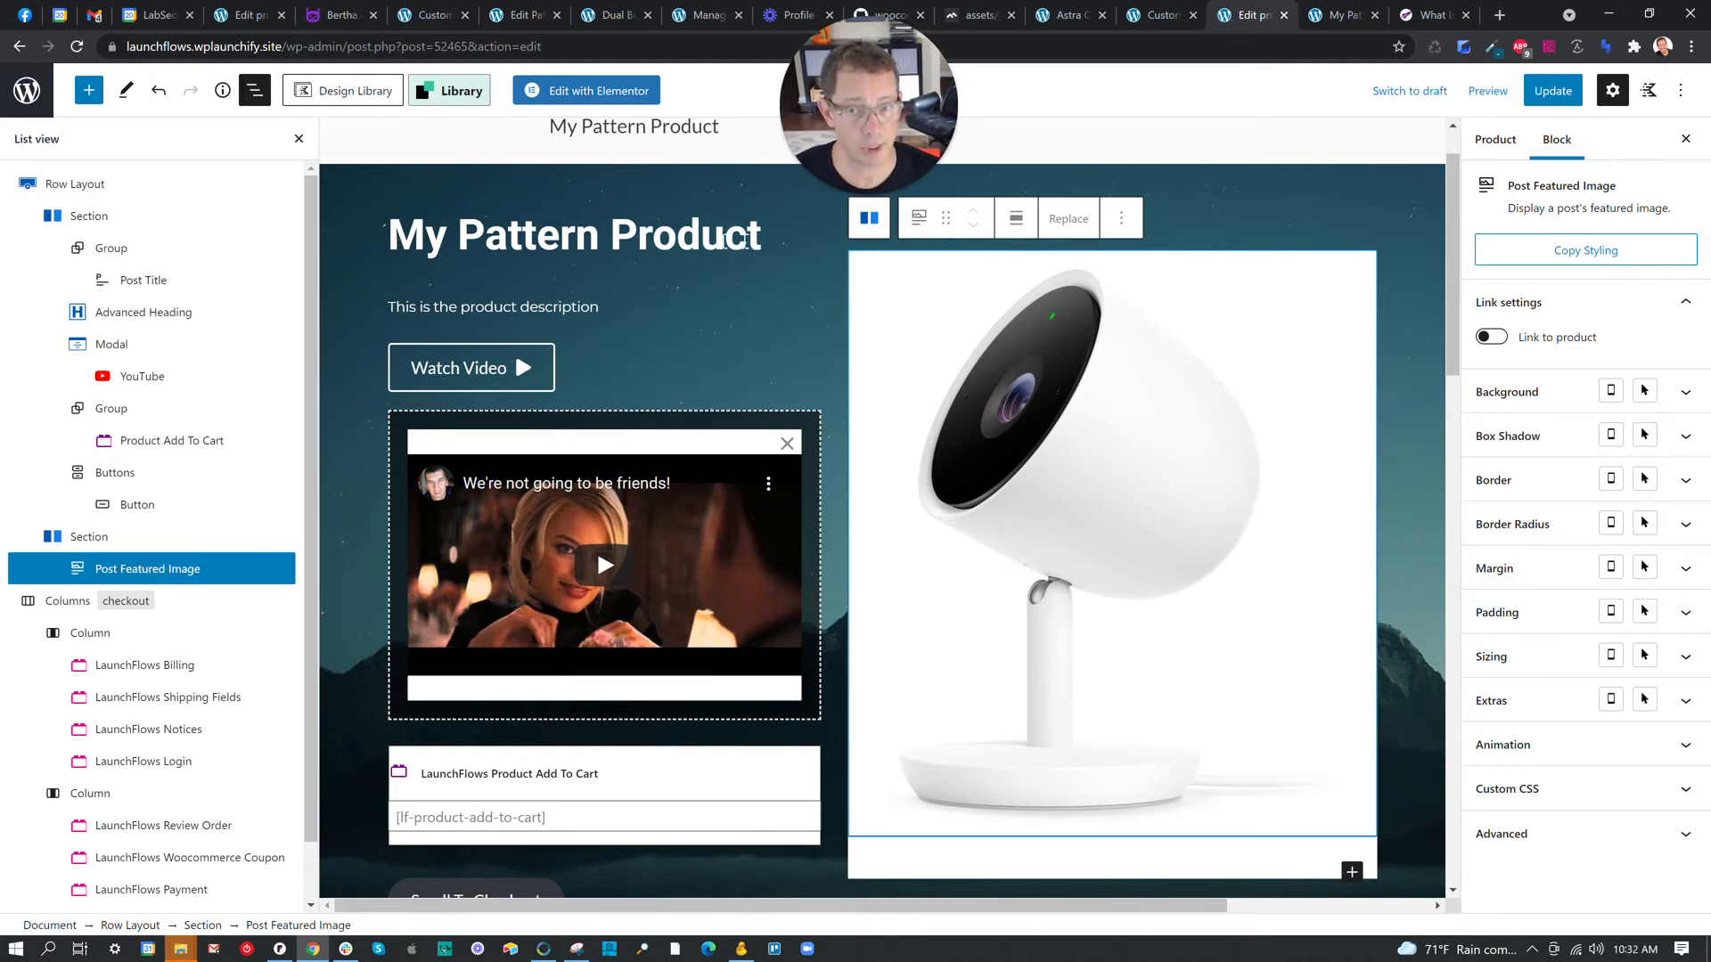
Try blue text on the Post Title block, set its text color to white, and update the product.
{"action": "left_click", "coordinate": [718, 235]}
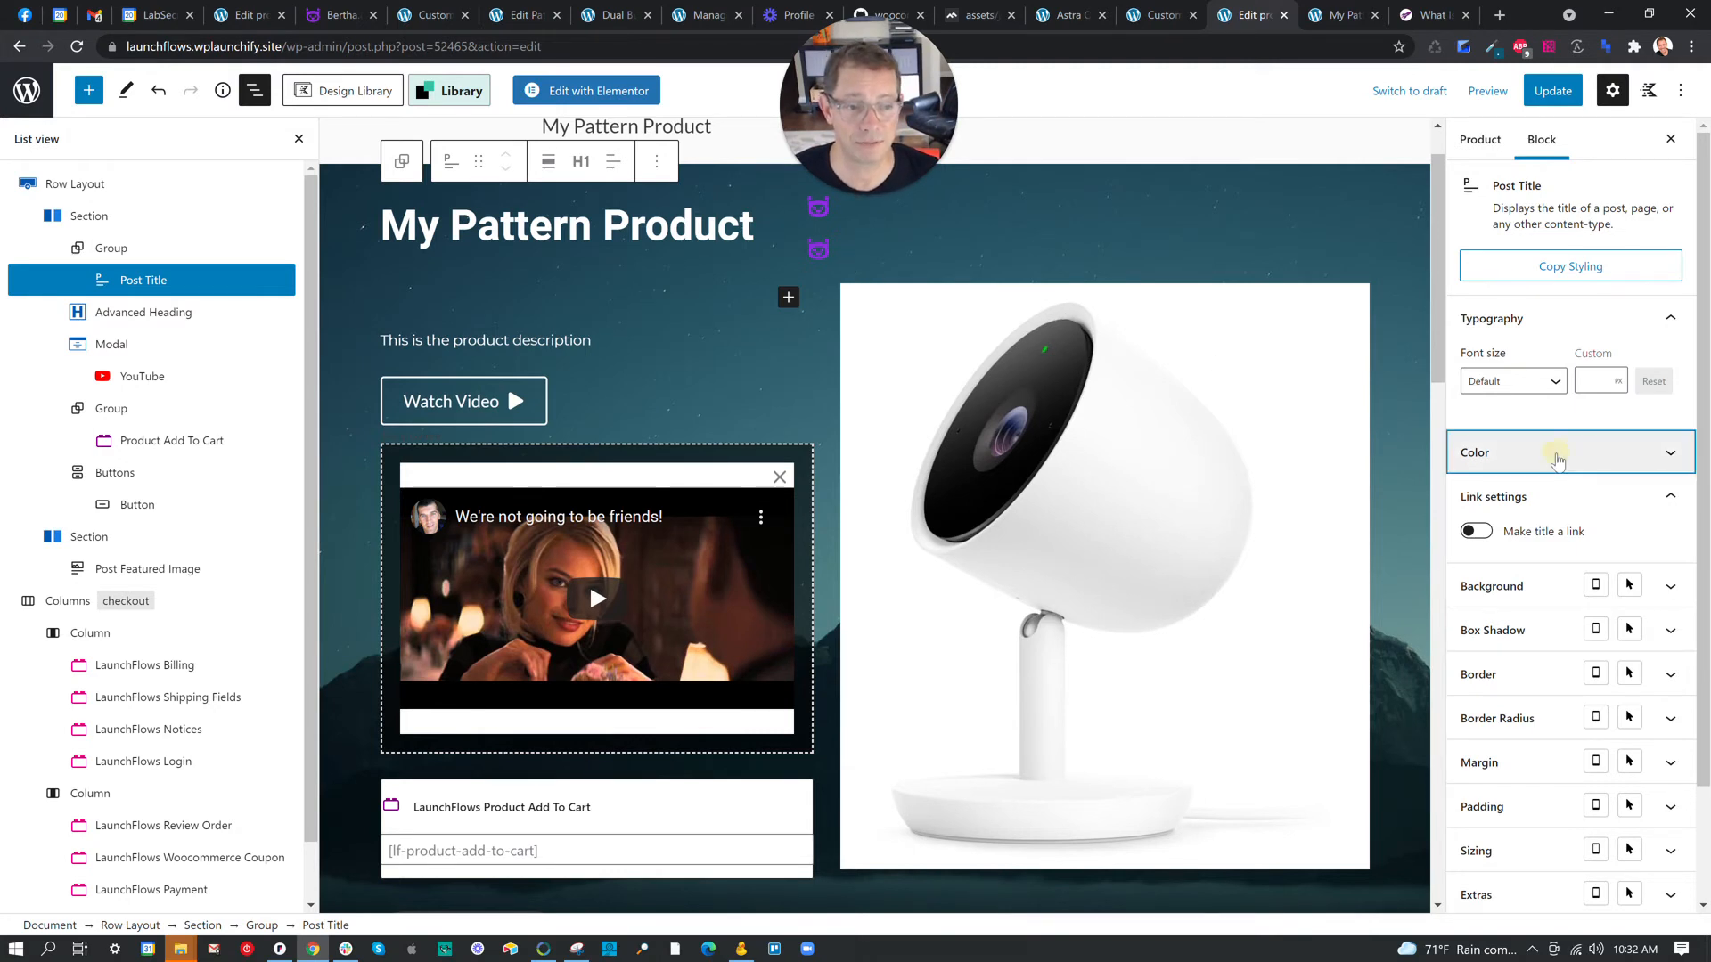
{"action": "left_click", "coordinate": [1558, 457]}
{"action": "left_click", "coordinate": [1475, 519]}
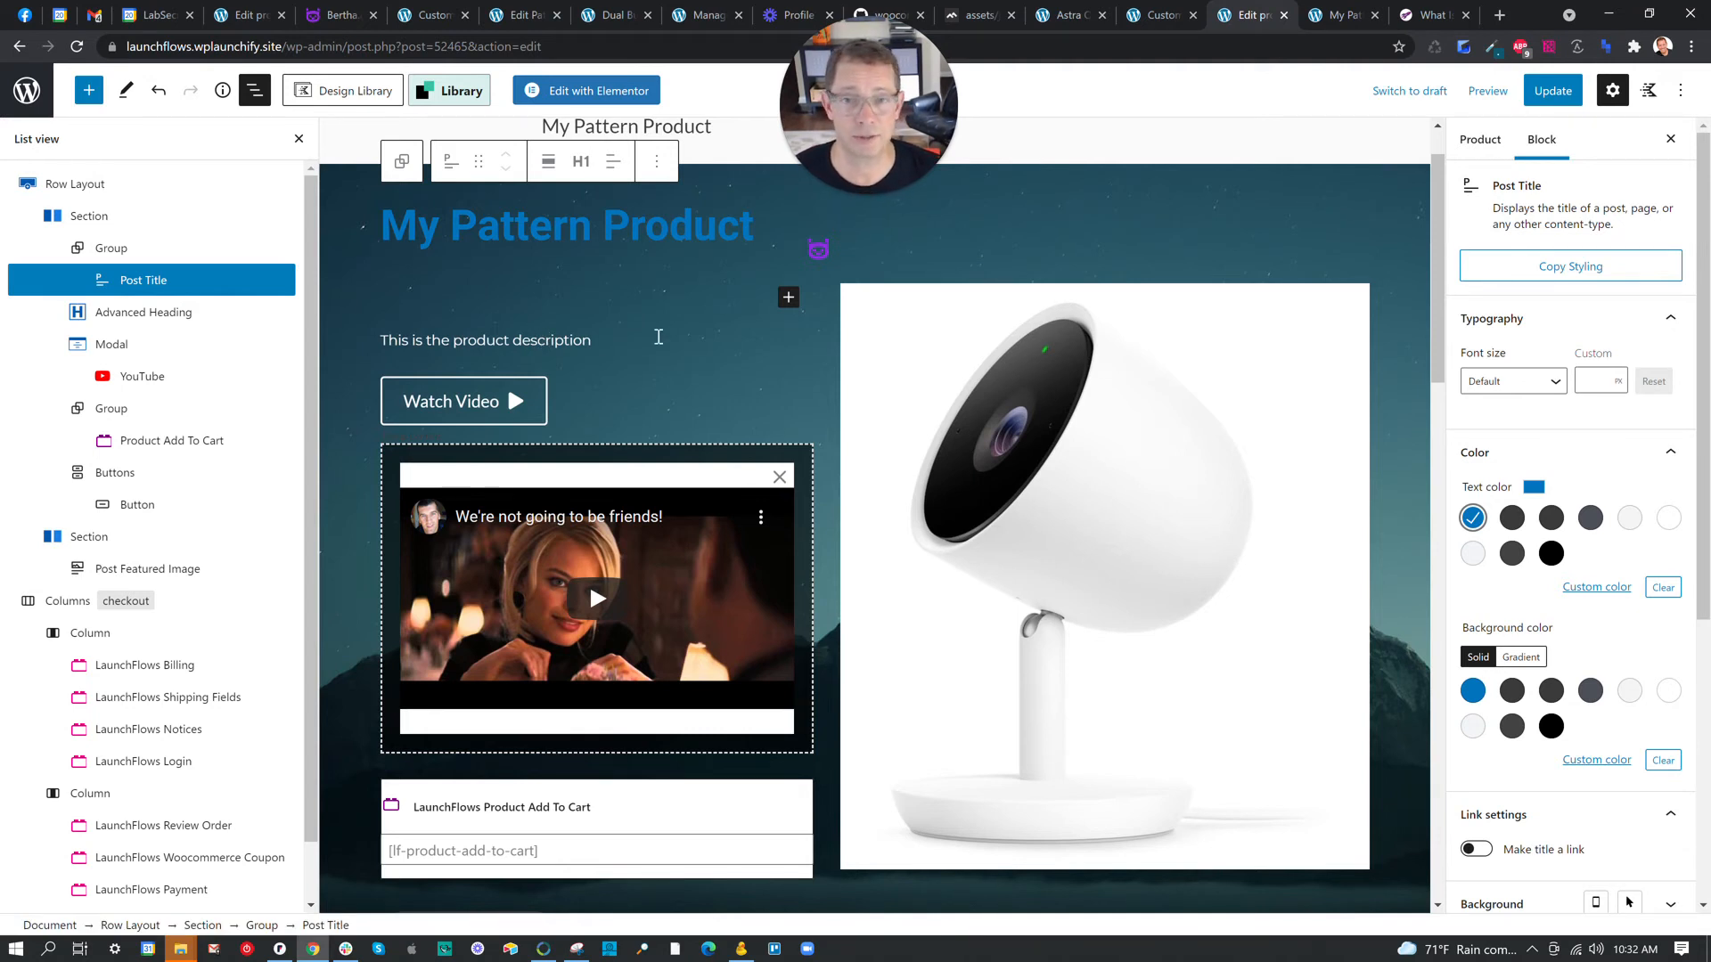
{"action": "left_click", "coordinate": [1668, 518]}
{"action": "left_click", "coordinate": [1552, 90]}
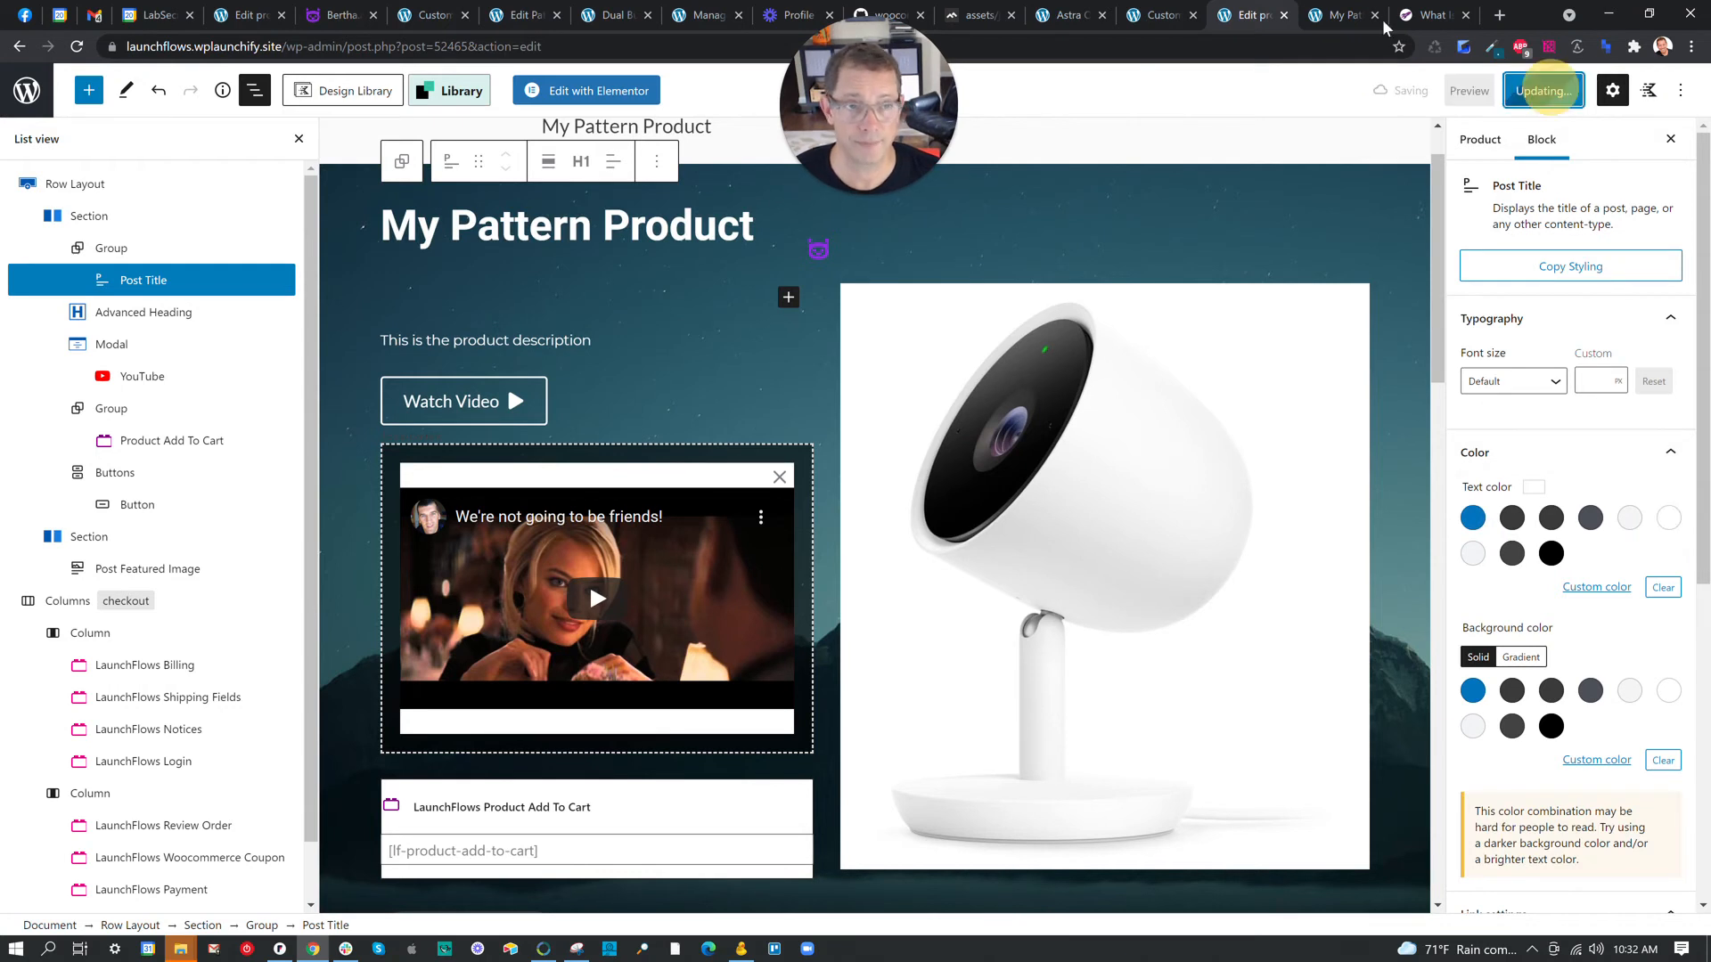
Reload the live product page and test its Scroll To Checkout button.
{"action": "left_click", "coordinate": [1336, 15]}
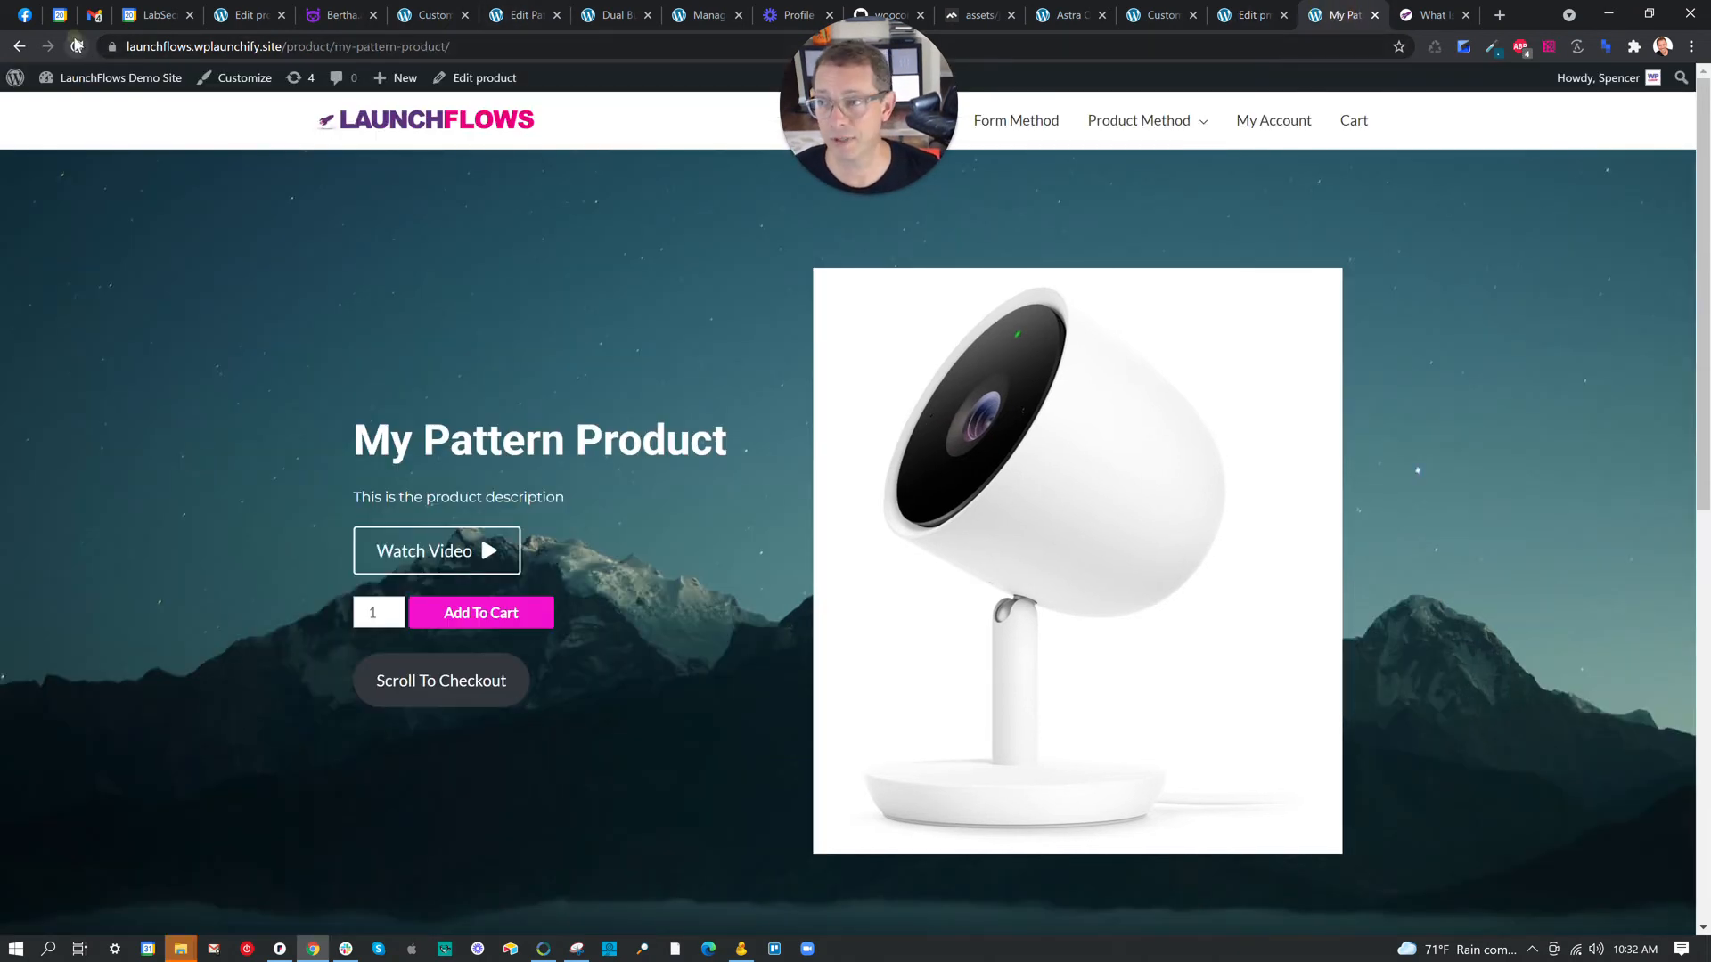
{"action": "left_click", "coordinate": [76, 45]}
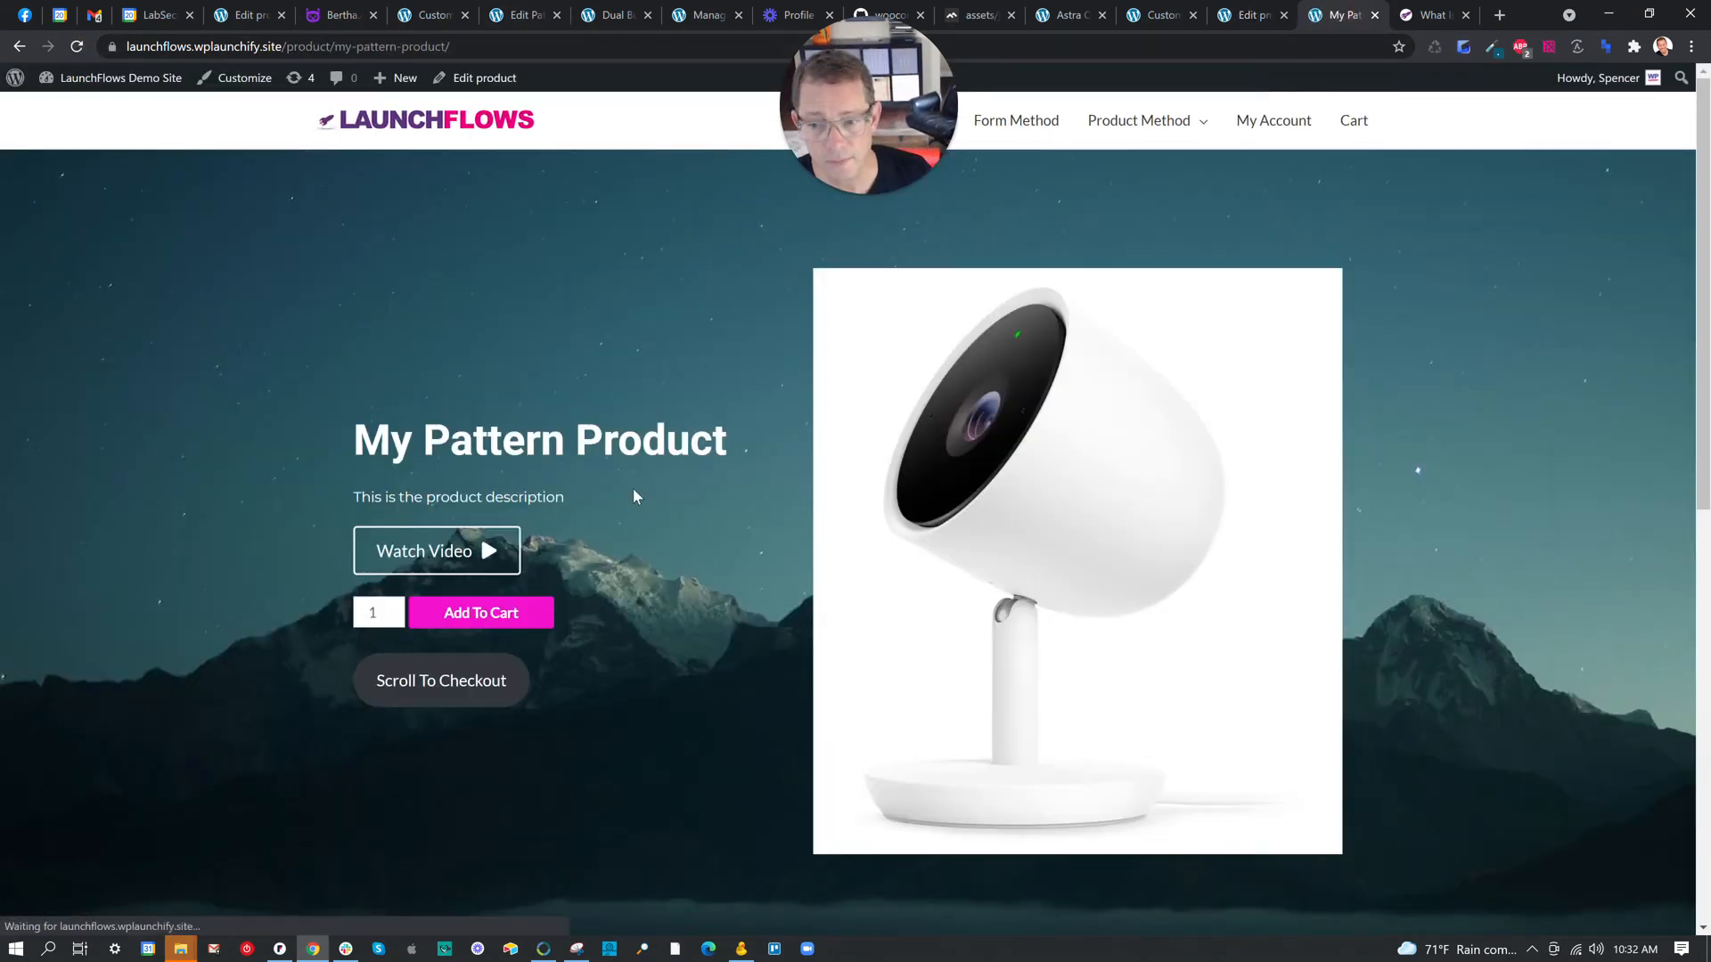
{"action": "left_click", "coordinate": [485, 679]}
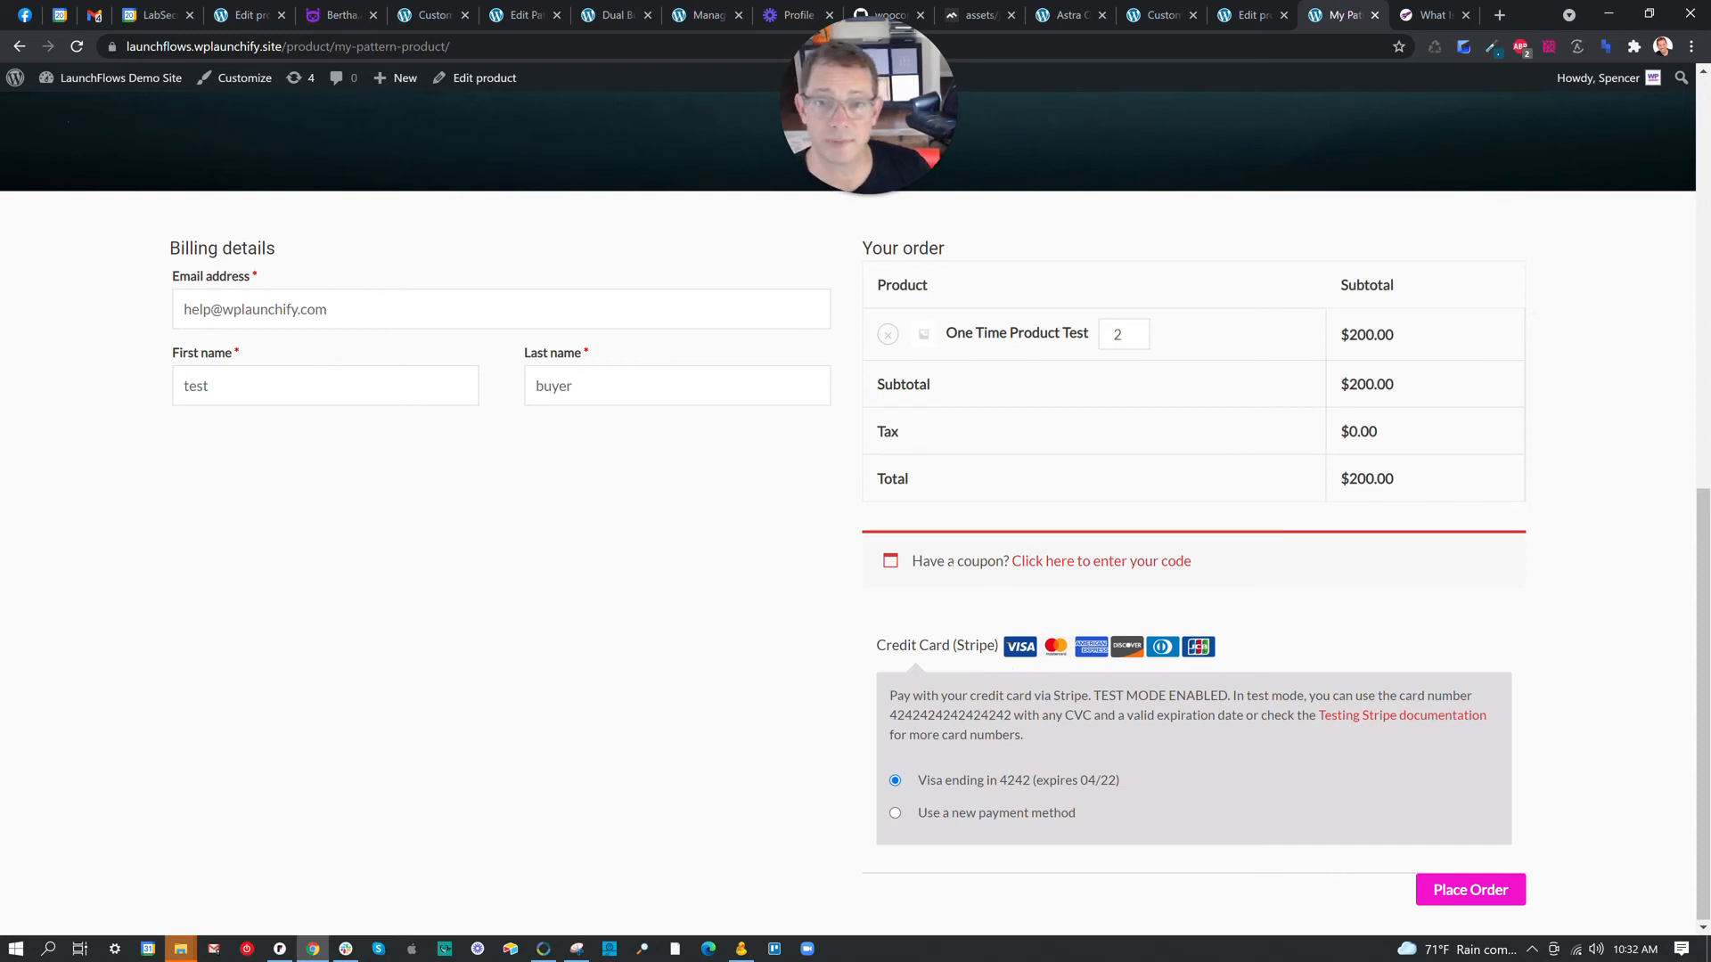
Back in the product editor, move the LaunchFlows Payment block into the first checkout column, directly below Shipping Fields.
{"action": "left_click", "coordinate": [1280, 24]}
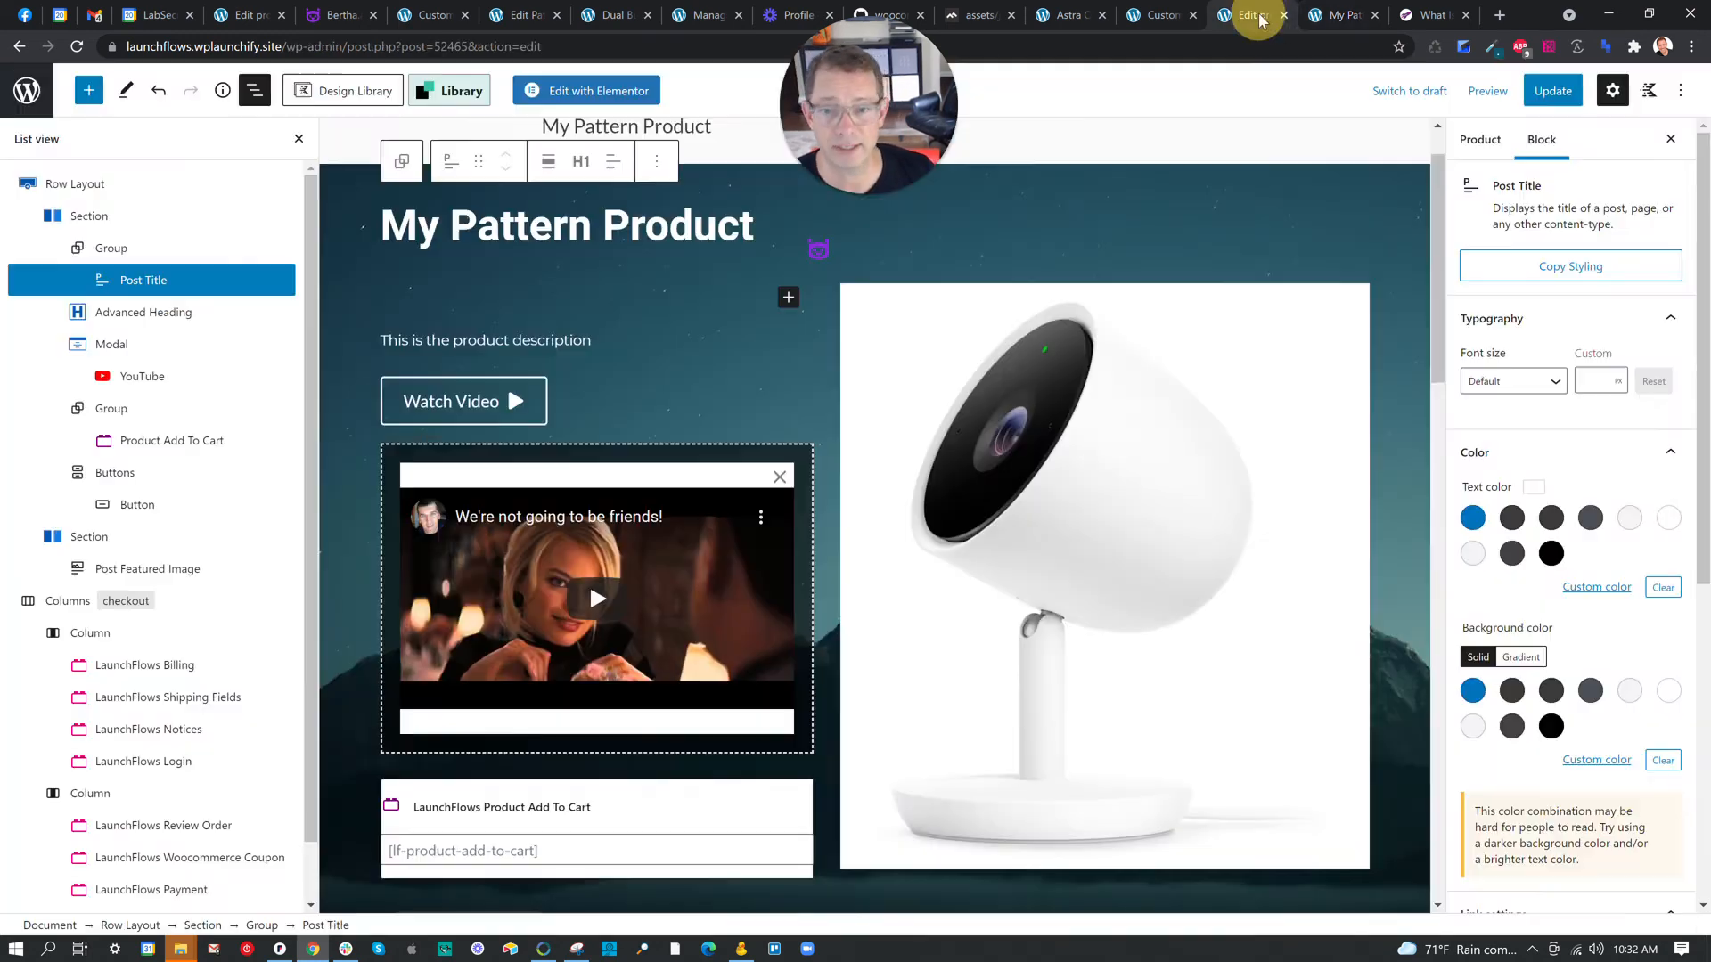
{"action": "scroll", "coordinate": [891, 401], "scroll_direction": "down", "scroll_amount": 10}
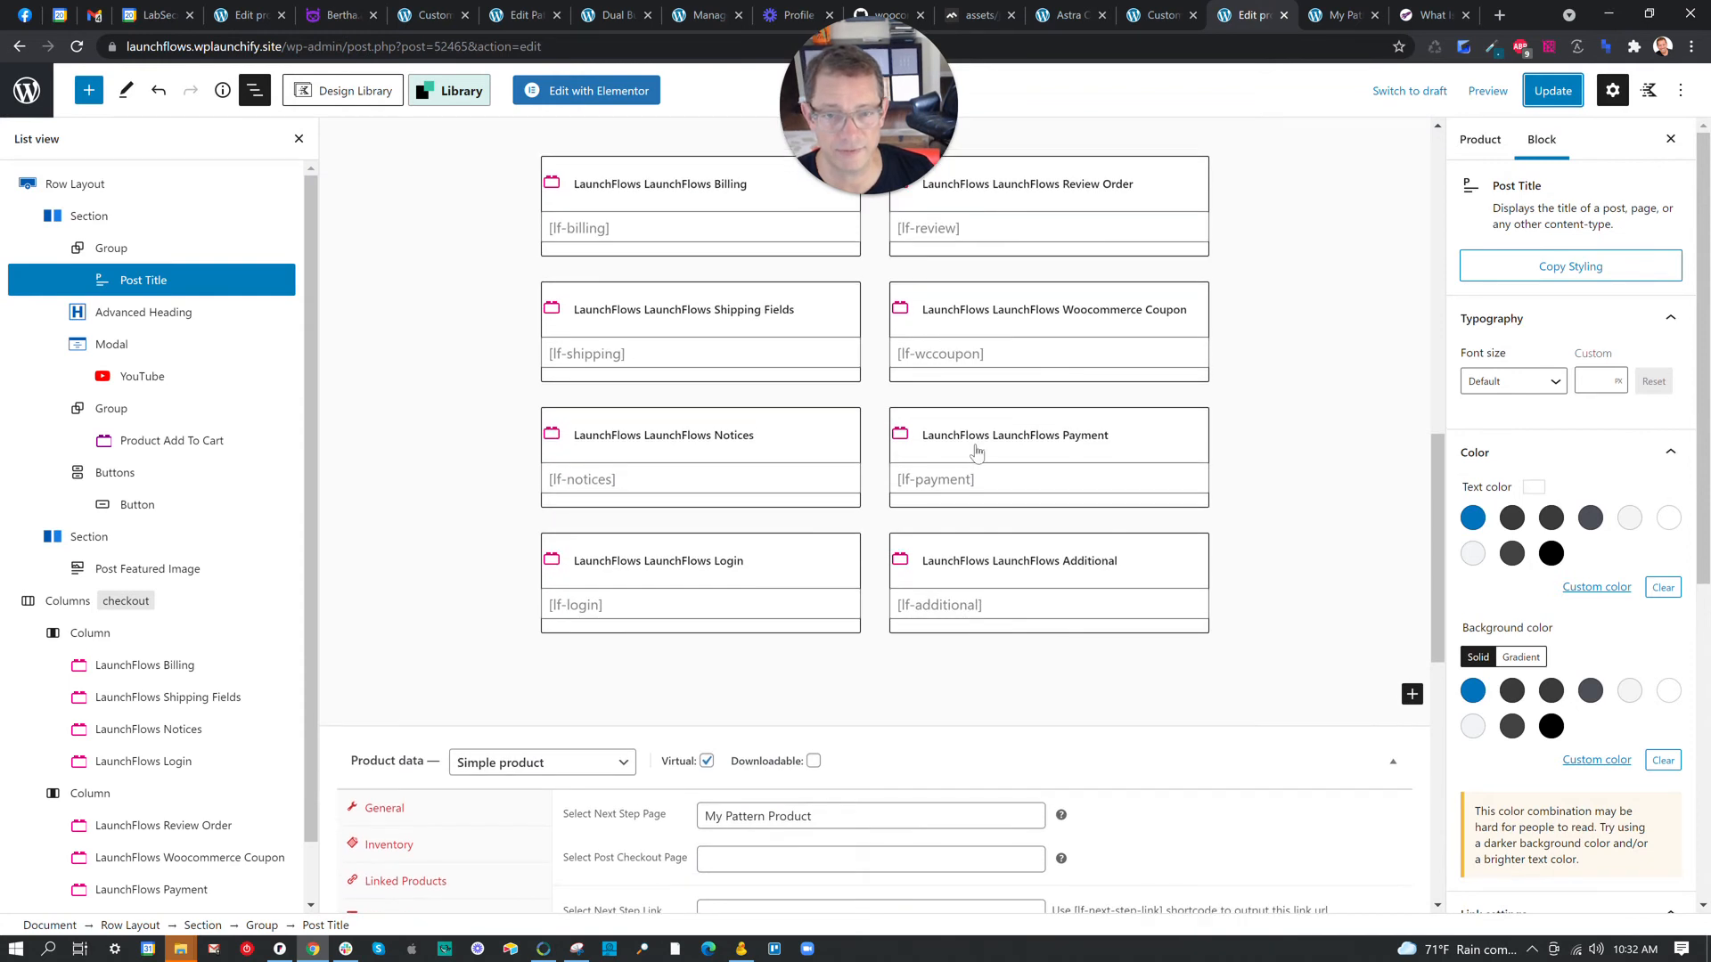
{"action": "scroll", "coordinate": [885, 451], "scroll_direction": "up", "scroll_amount": 2}
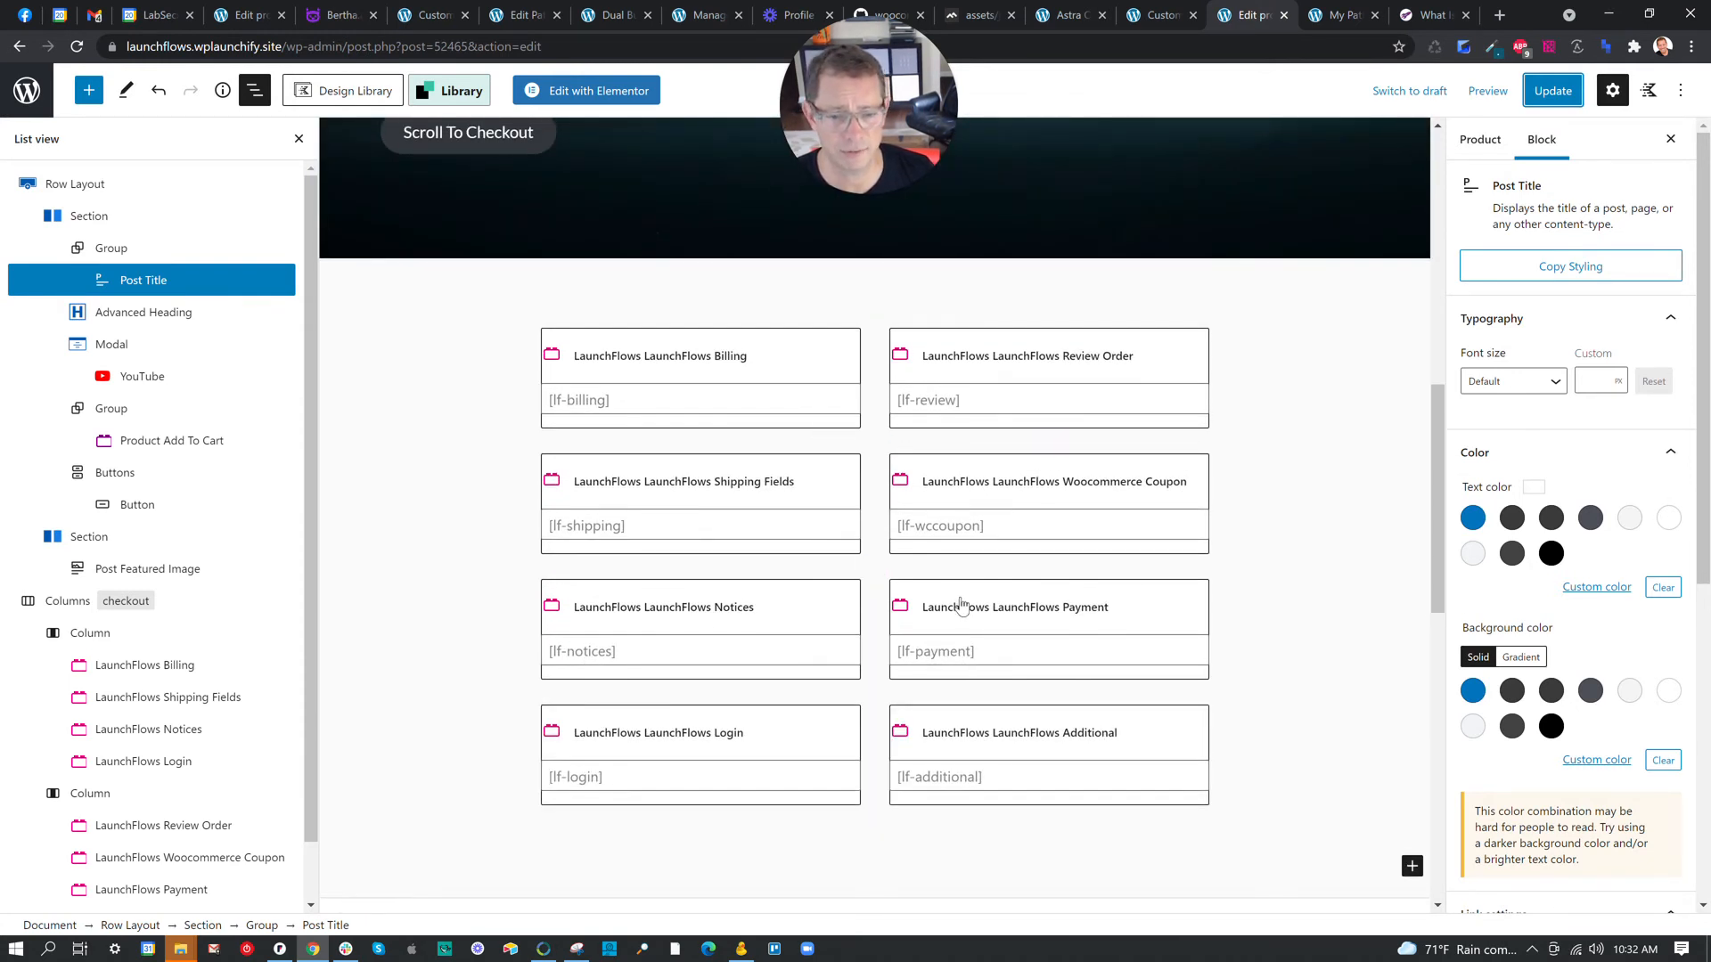
{"action": "left_click", "coordinate": [838, 526]}
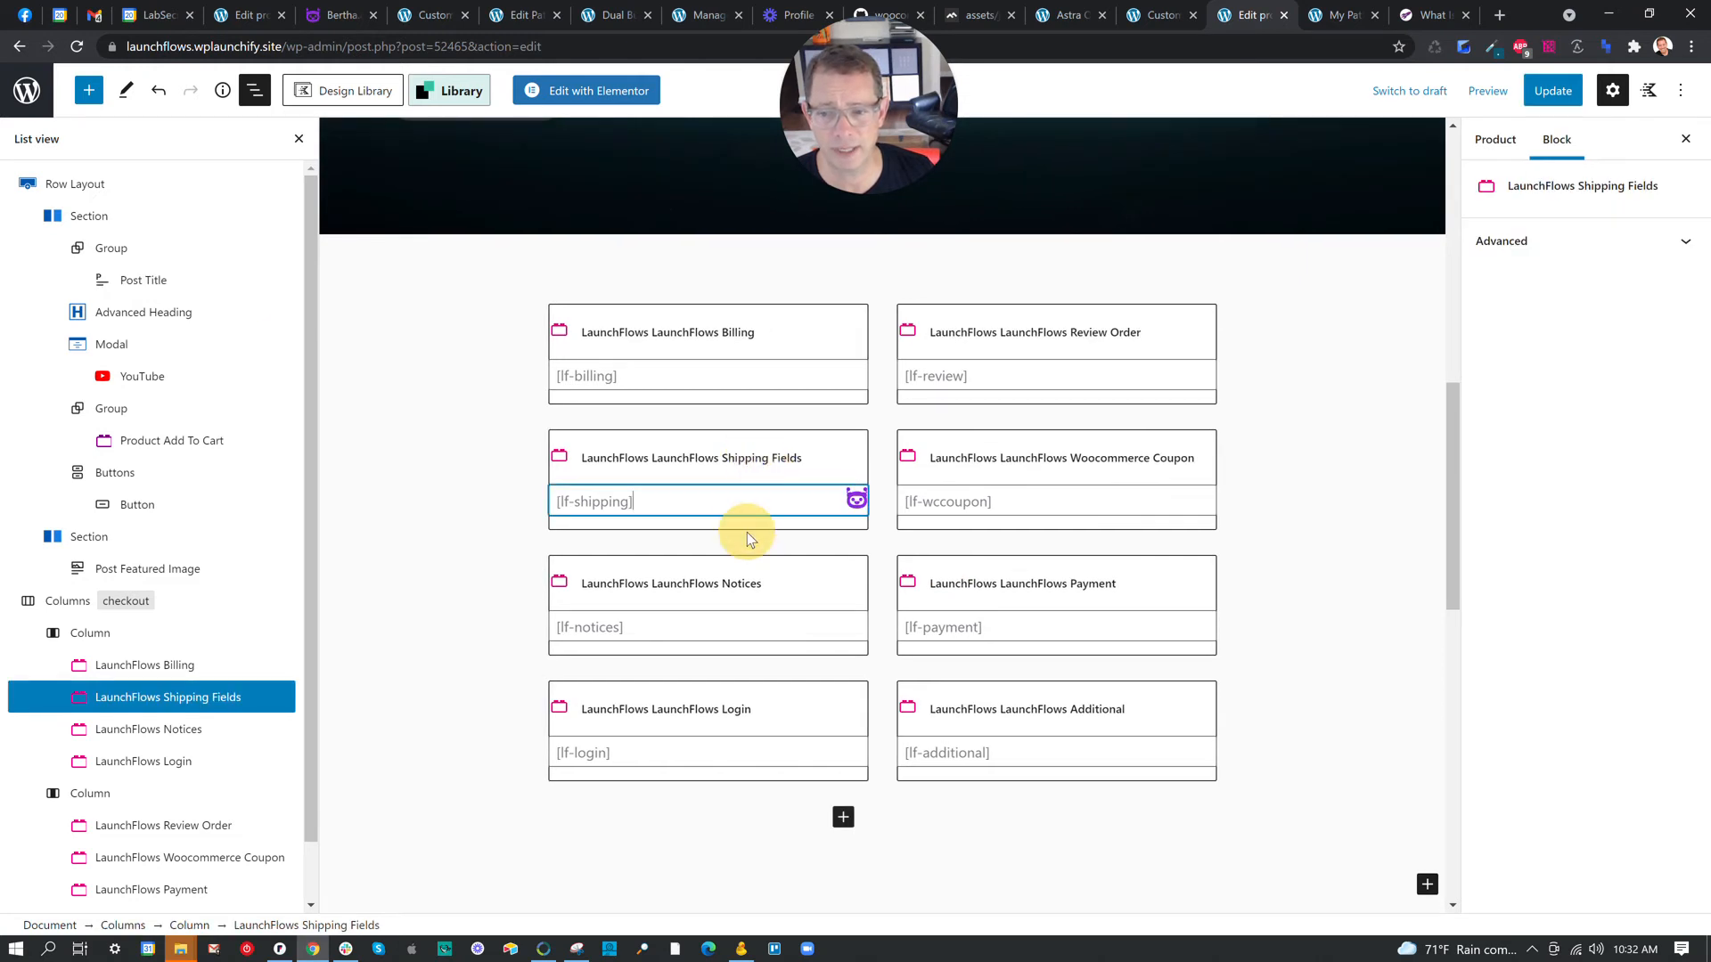
{"action": "left_click", "coordinate": [1039, 585]}
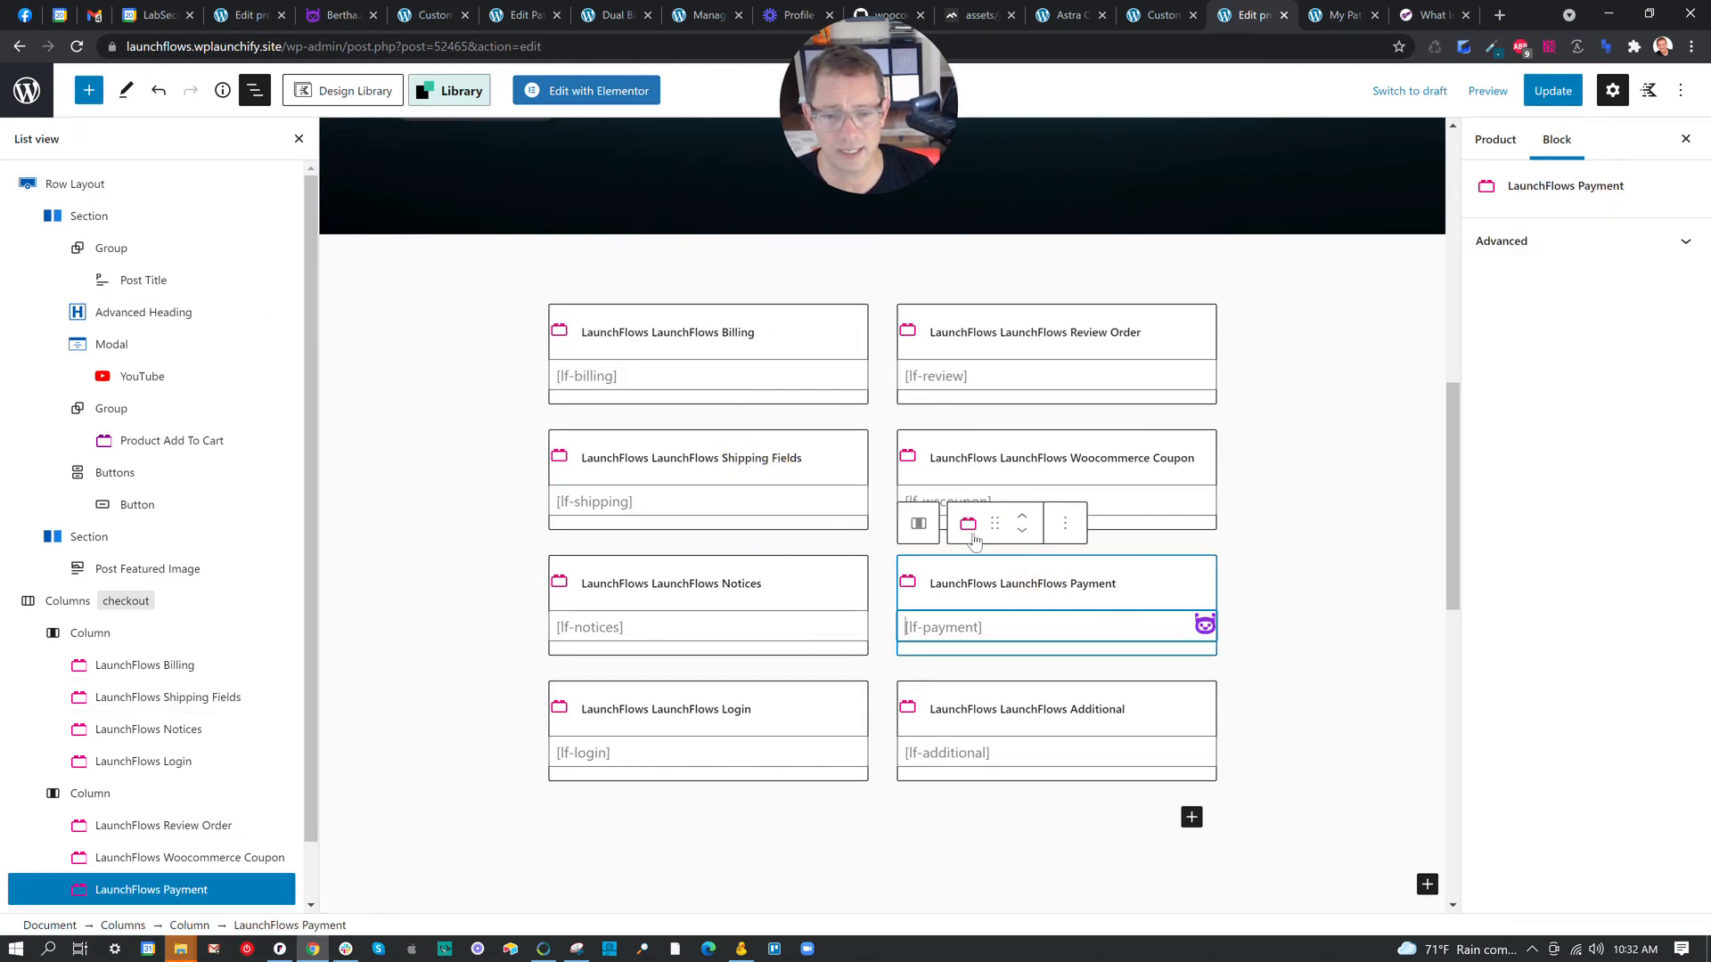
{"action": "left_click_drag", "start_coordinate": [994, 523], "coordinate": [737, 552]}
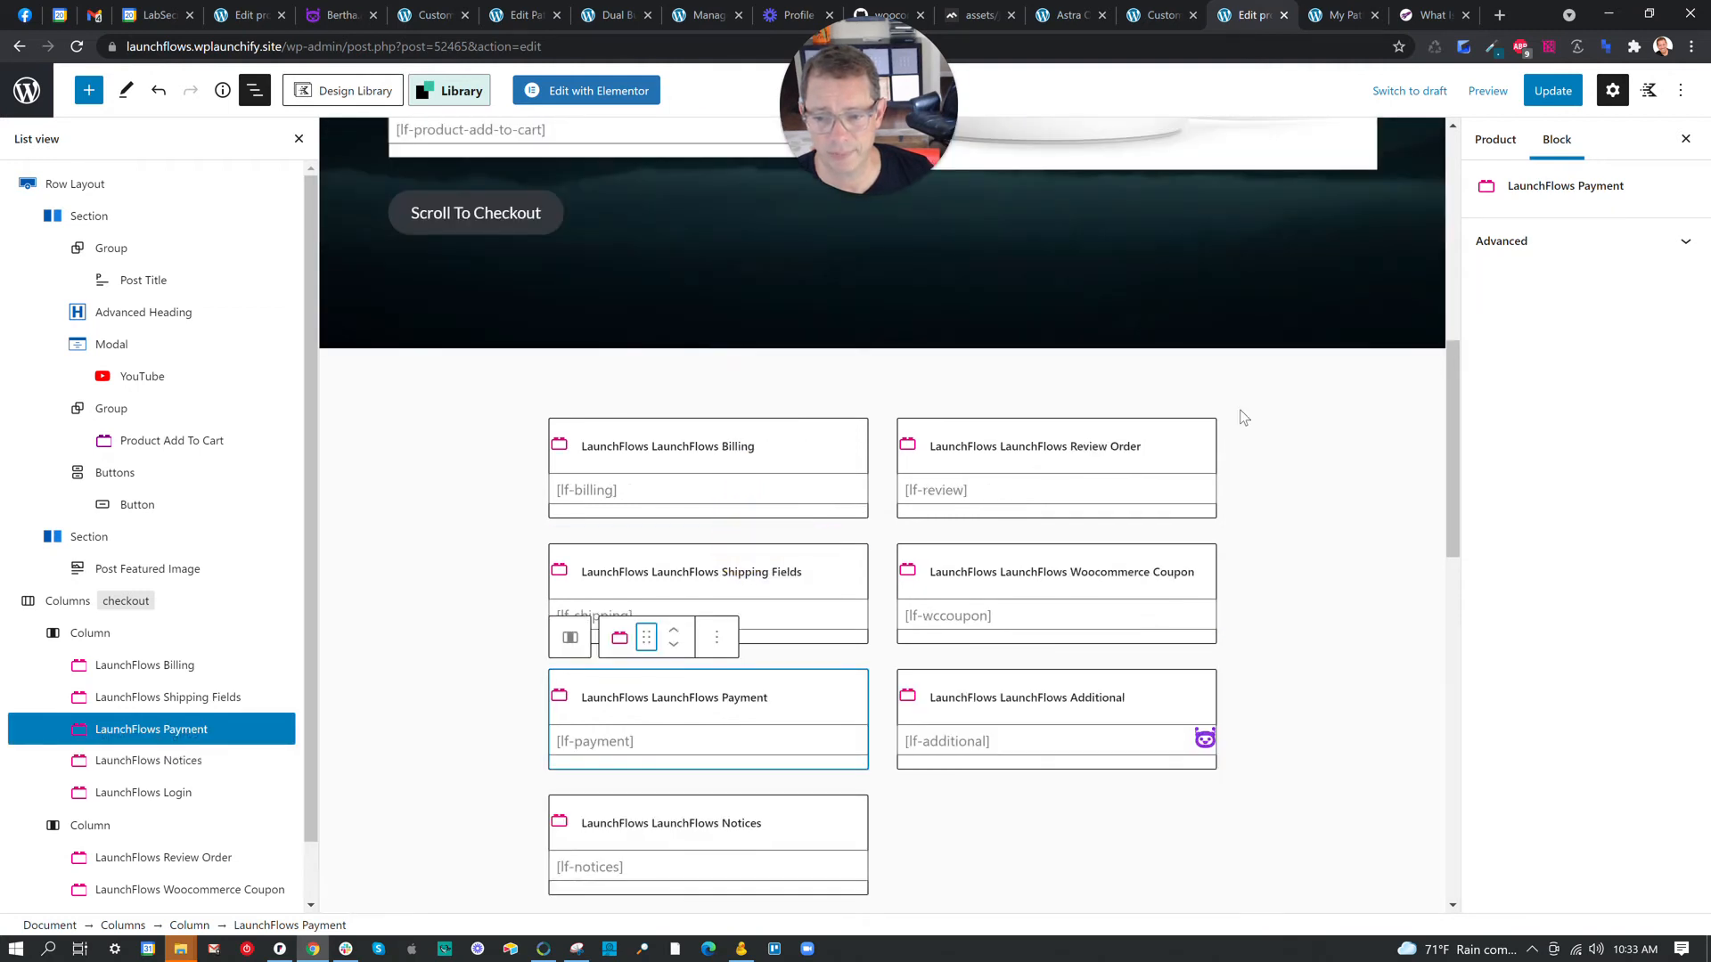
Update the product and reload the live page to check the payment section's new placement.
{"action": "left_click", "coordinate": [1552, 90]}
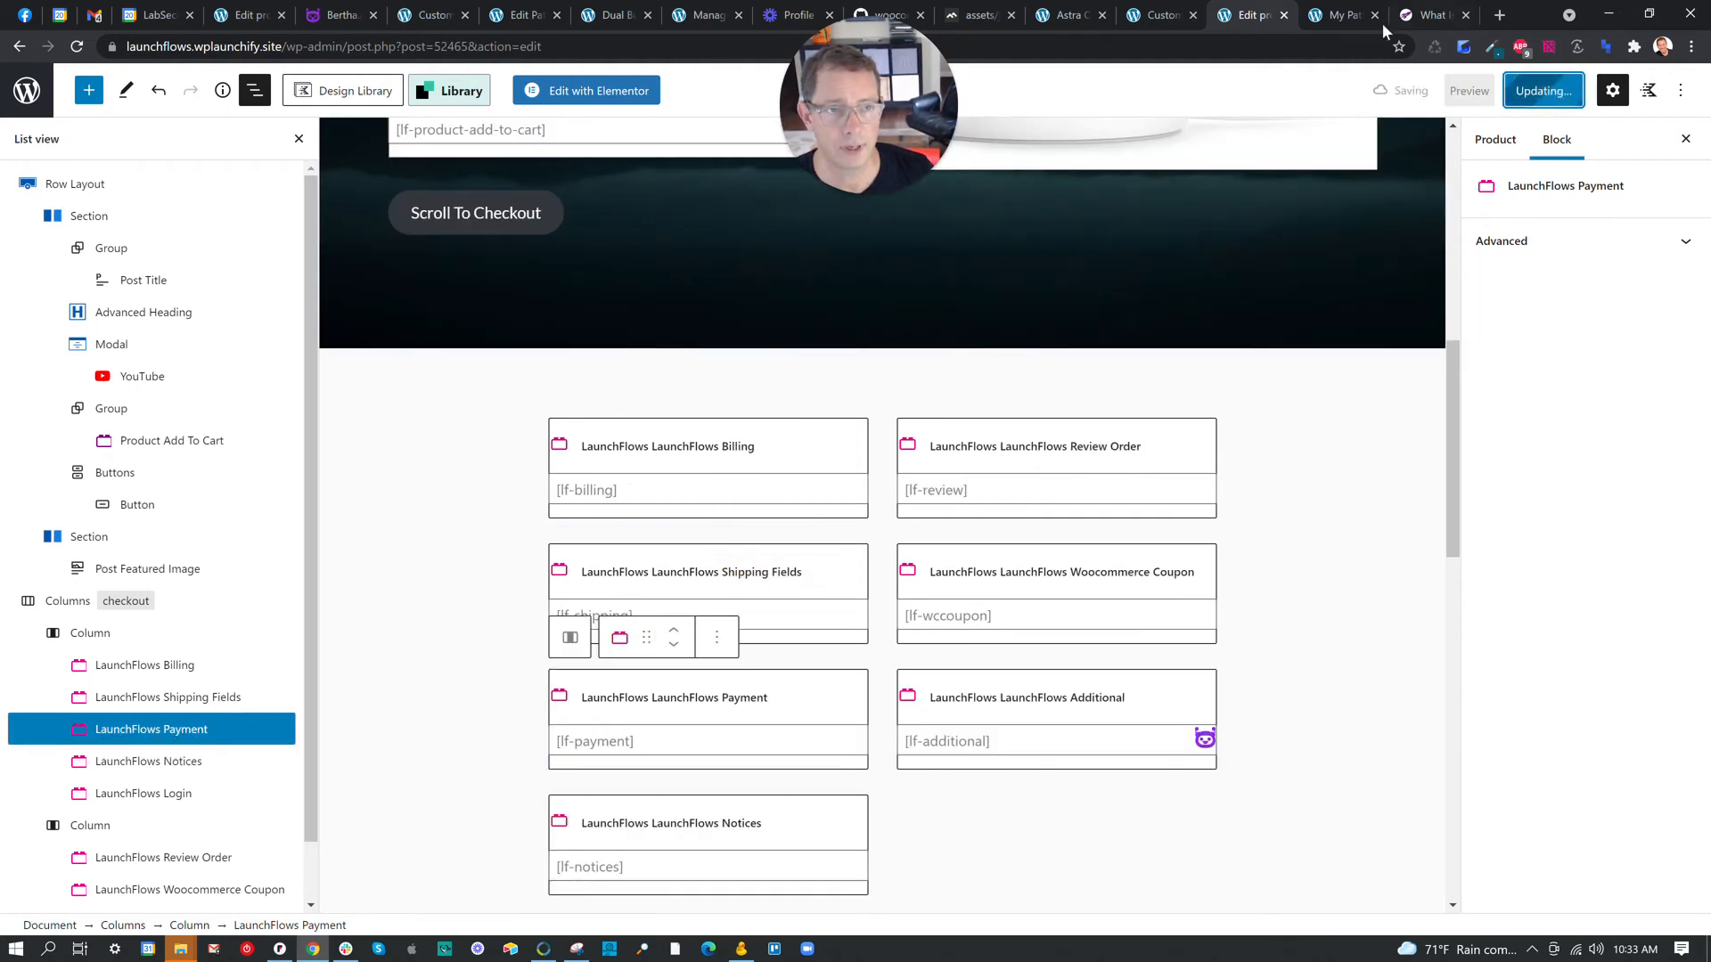
{"action": "left_click", "coordinate": [1342, 15]}
{"action": "left_click", "coordinate": [76, 45]}
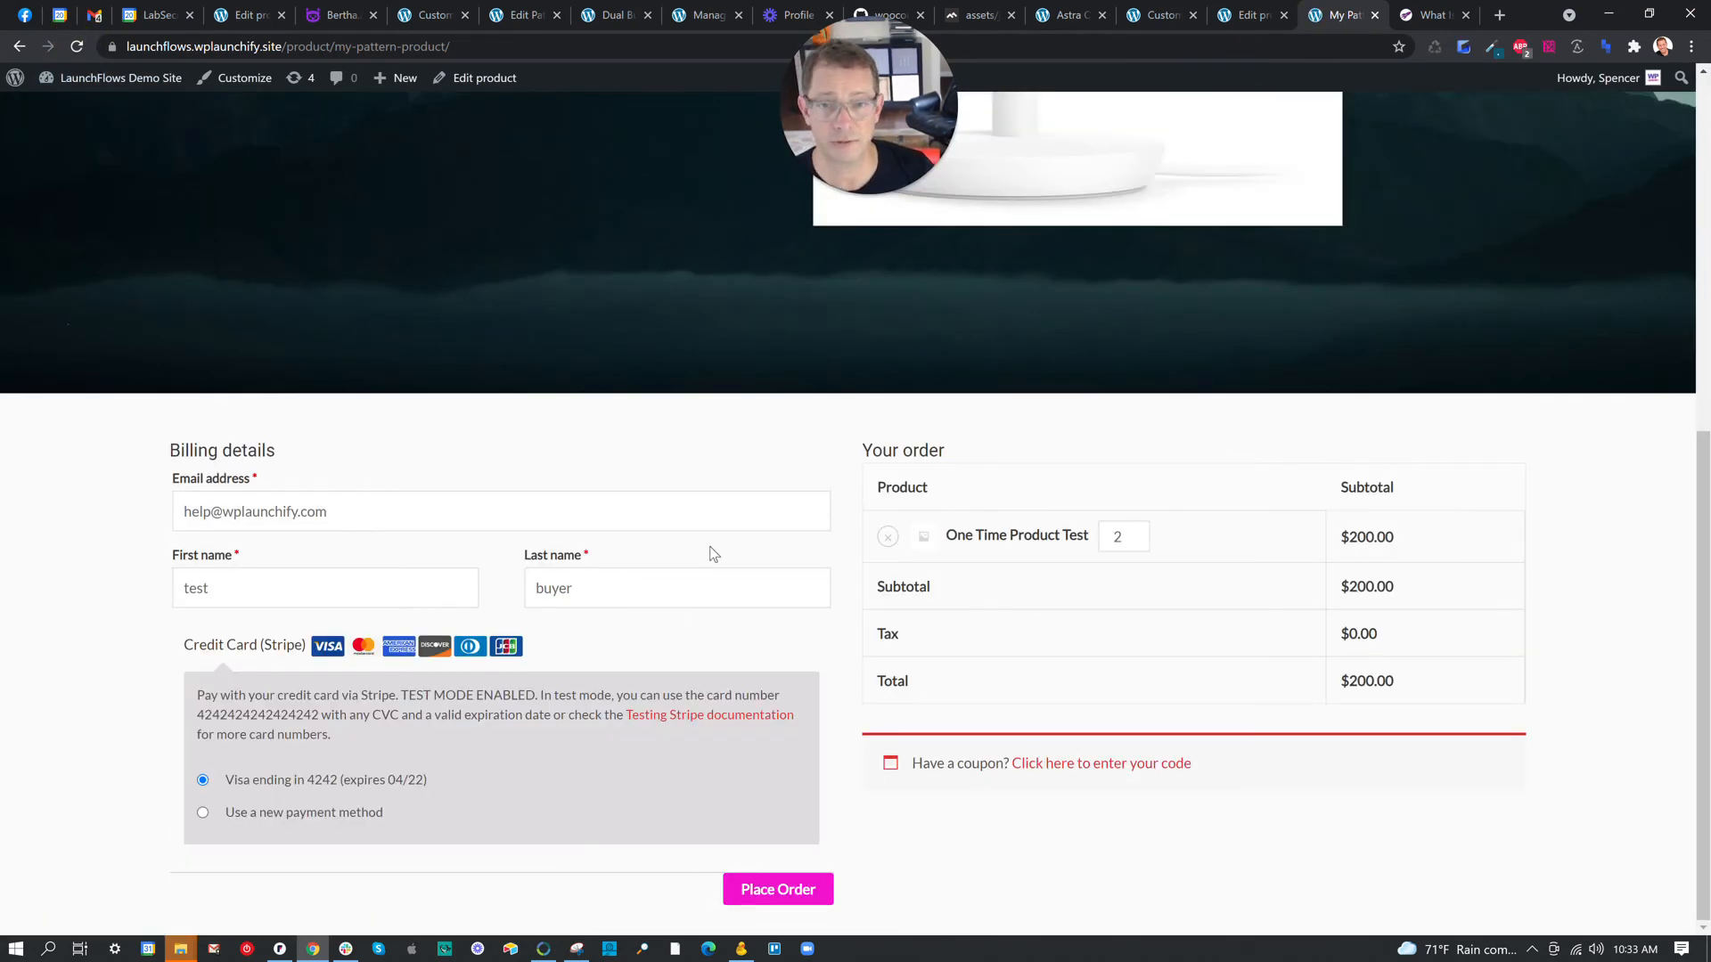
{"action": "scroll", "coordinate": [984, 410], "scroll_direction": "up", "scroll_amount": 6}
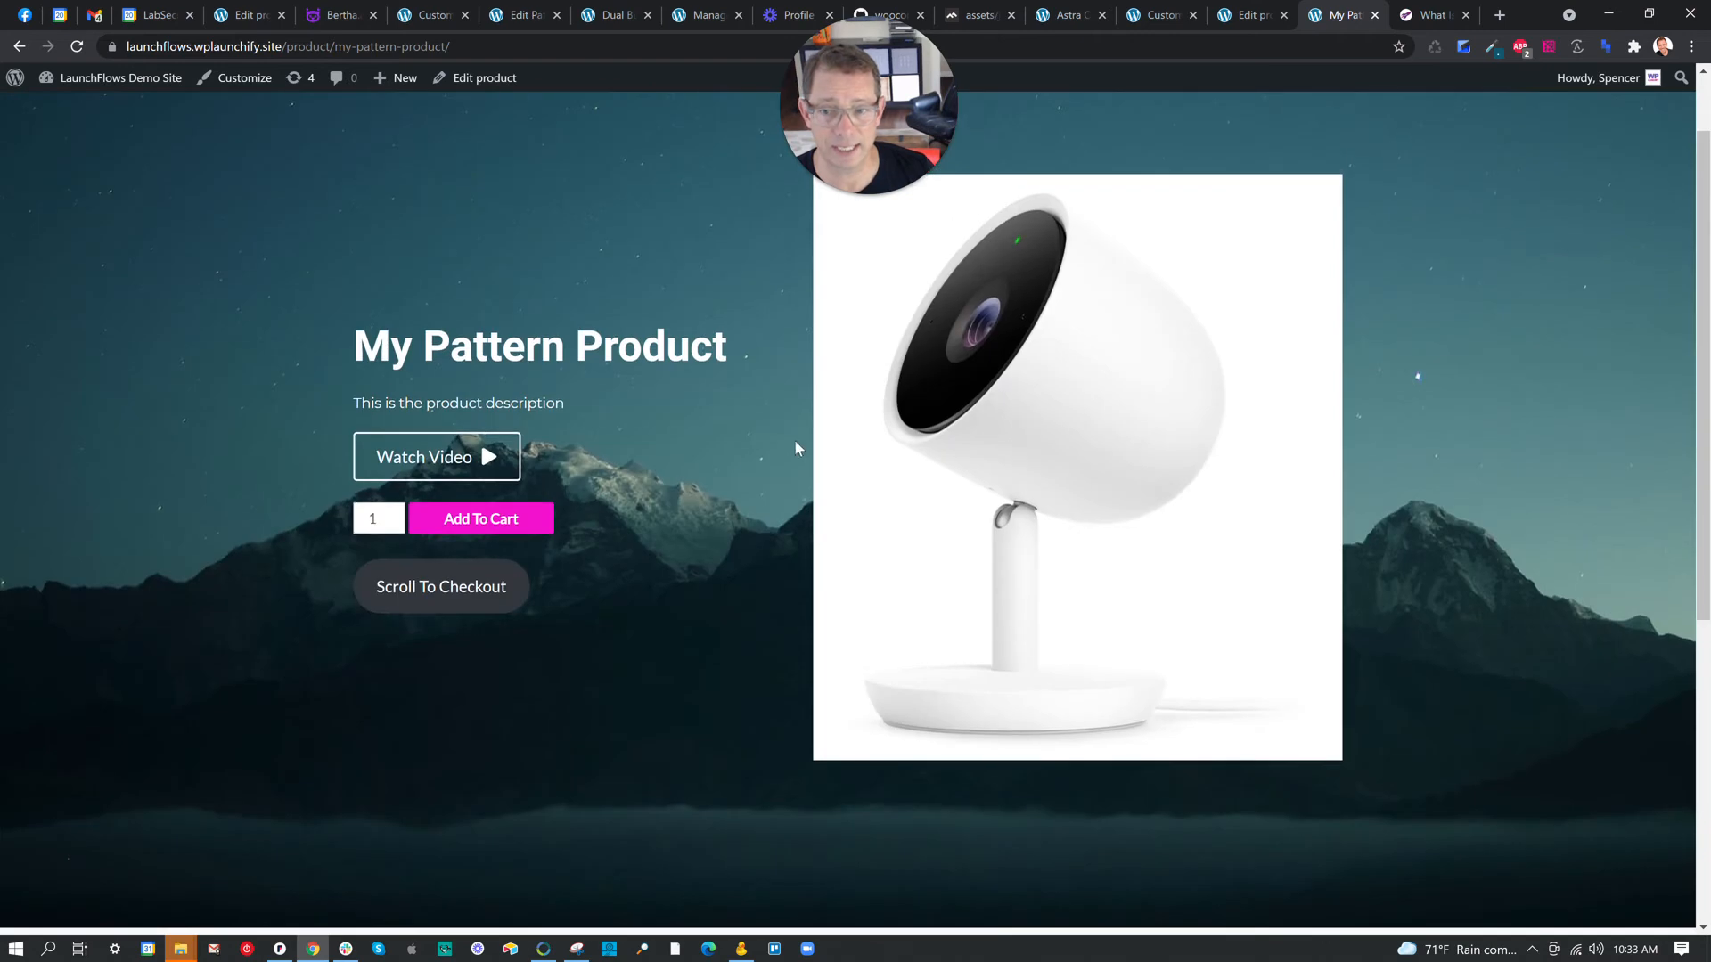
In the product editor, move the LaunchFlows Review Order block into the hero section between Product Add To Cart and the Scroll To Checkout button.
{"action": "left_click", "coordinate": [1248, 16]}
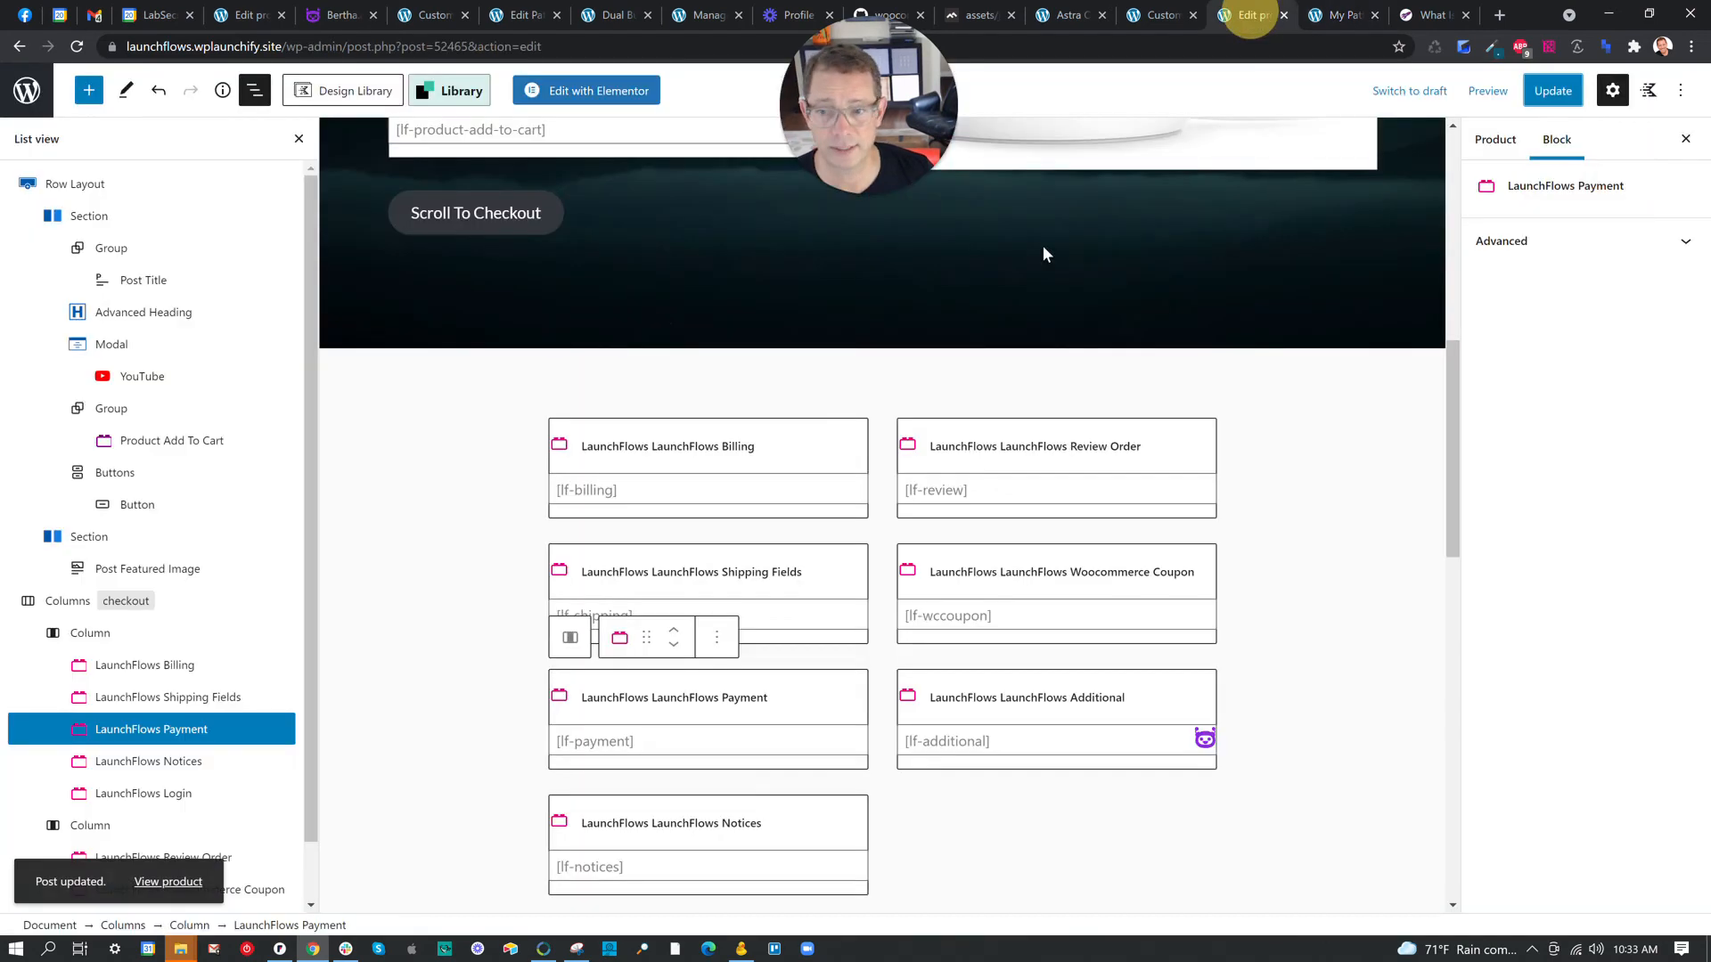
{"action": "scroll", "coordinate": [869, 396], "scroll_direction": "up", "scroll_amount": 3}
{"action": "scroll", "coordinate": [912, 453], "scroll_direction": "down", "scroll_amount": 1}
{"action": "left_click", "coordinate": [999, 622]}
{"action": "left_click_drag", "start_coordinate": [995, 563], "coordinate": [694, 542]}
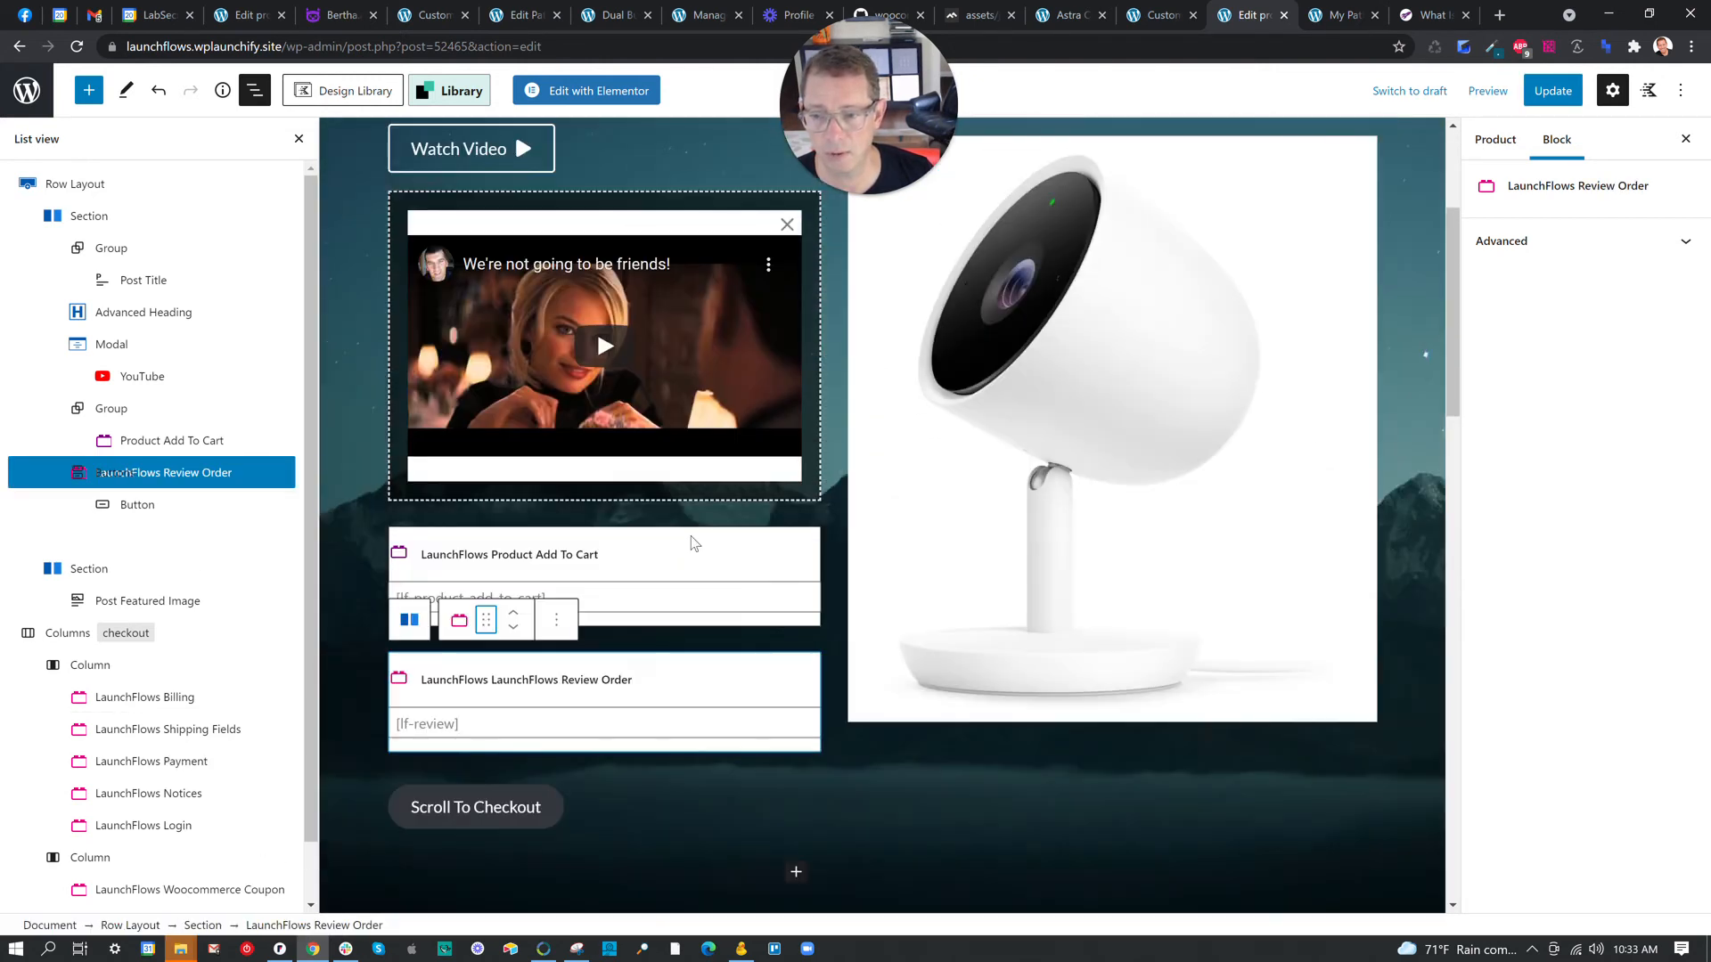
Update the product and reload the live page to check the order review in the hero section.
{"action": "left_click", "coordinate": [1552, 90]}
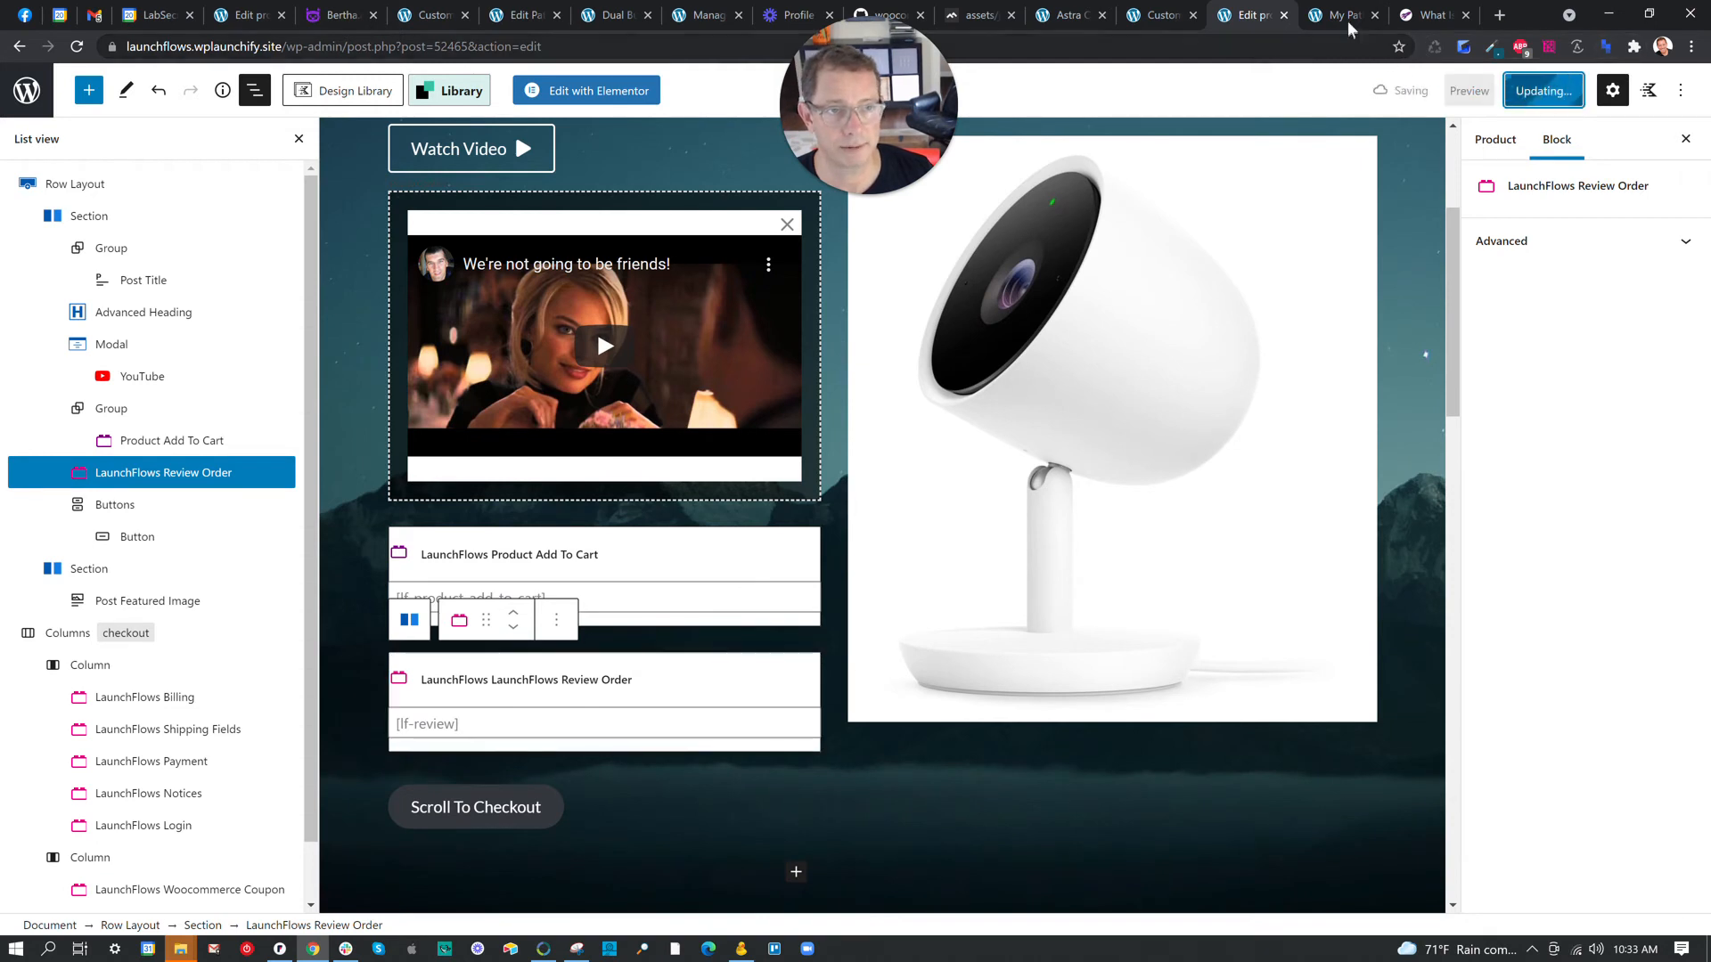
{"action": "left_click", "coordinate": [1352, 30]}
{"action": "left_click", "coordinate": [75, 45]}
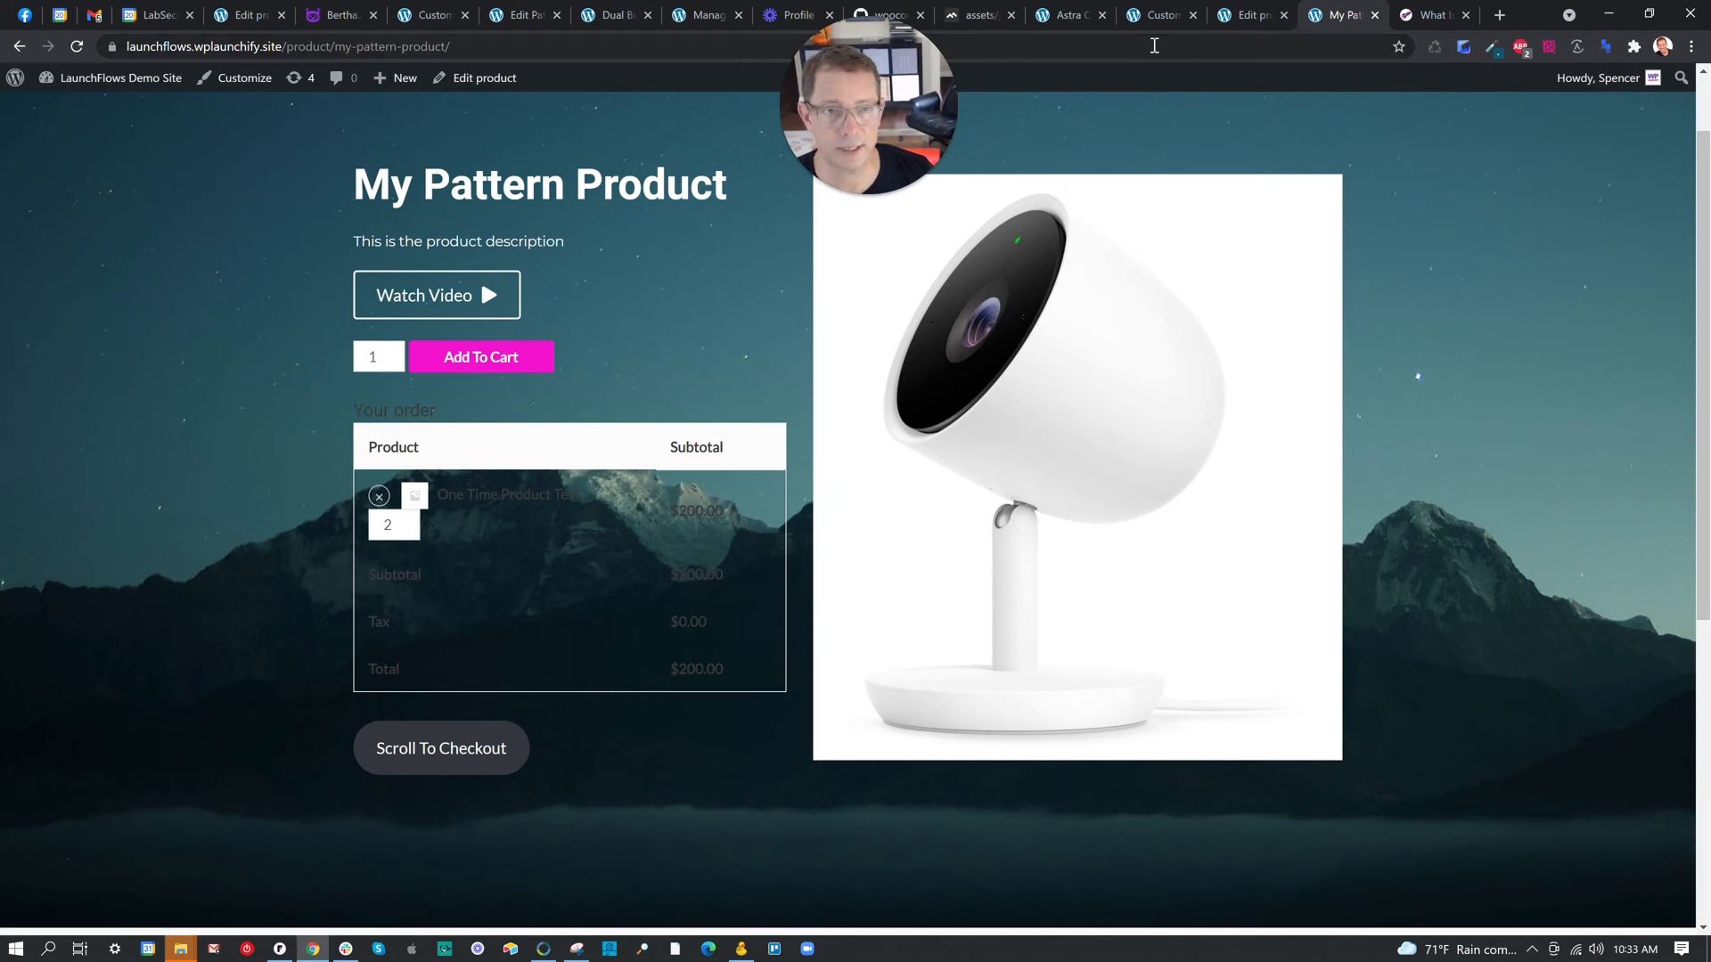
Back in the editor, wrap the Product Add To Cart block in a Group and give it a solid white (#ffffff) background.
{"action": "left_click", "coordinate": [1245, 15]}
{"action": "left_click", "coordinate": [727, 557]}
{"action": "left_click", "coordinate": [558, 499]}
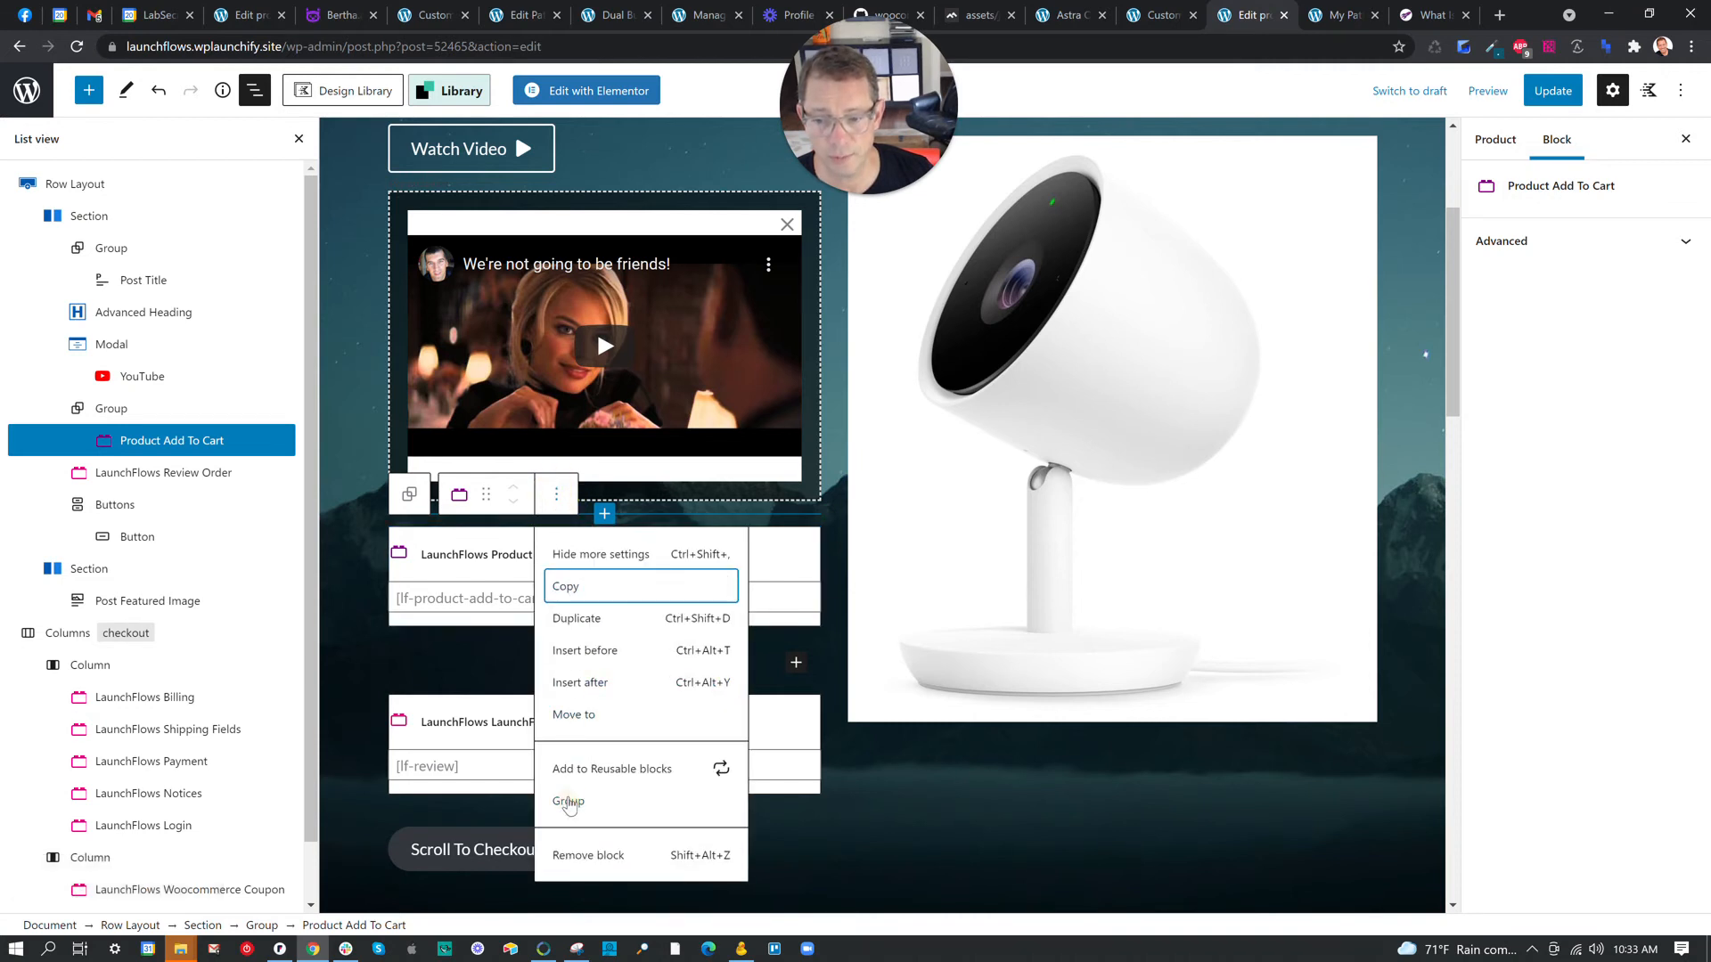
{"action": "left_click", "coordinate": [569, 801]}
{"action": "left_click", "coordinate": [1473, 470]}
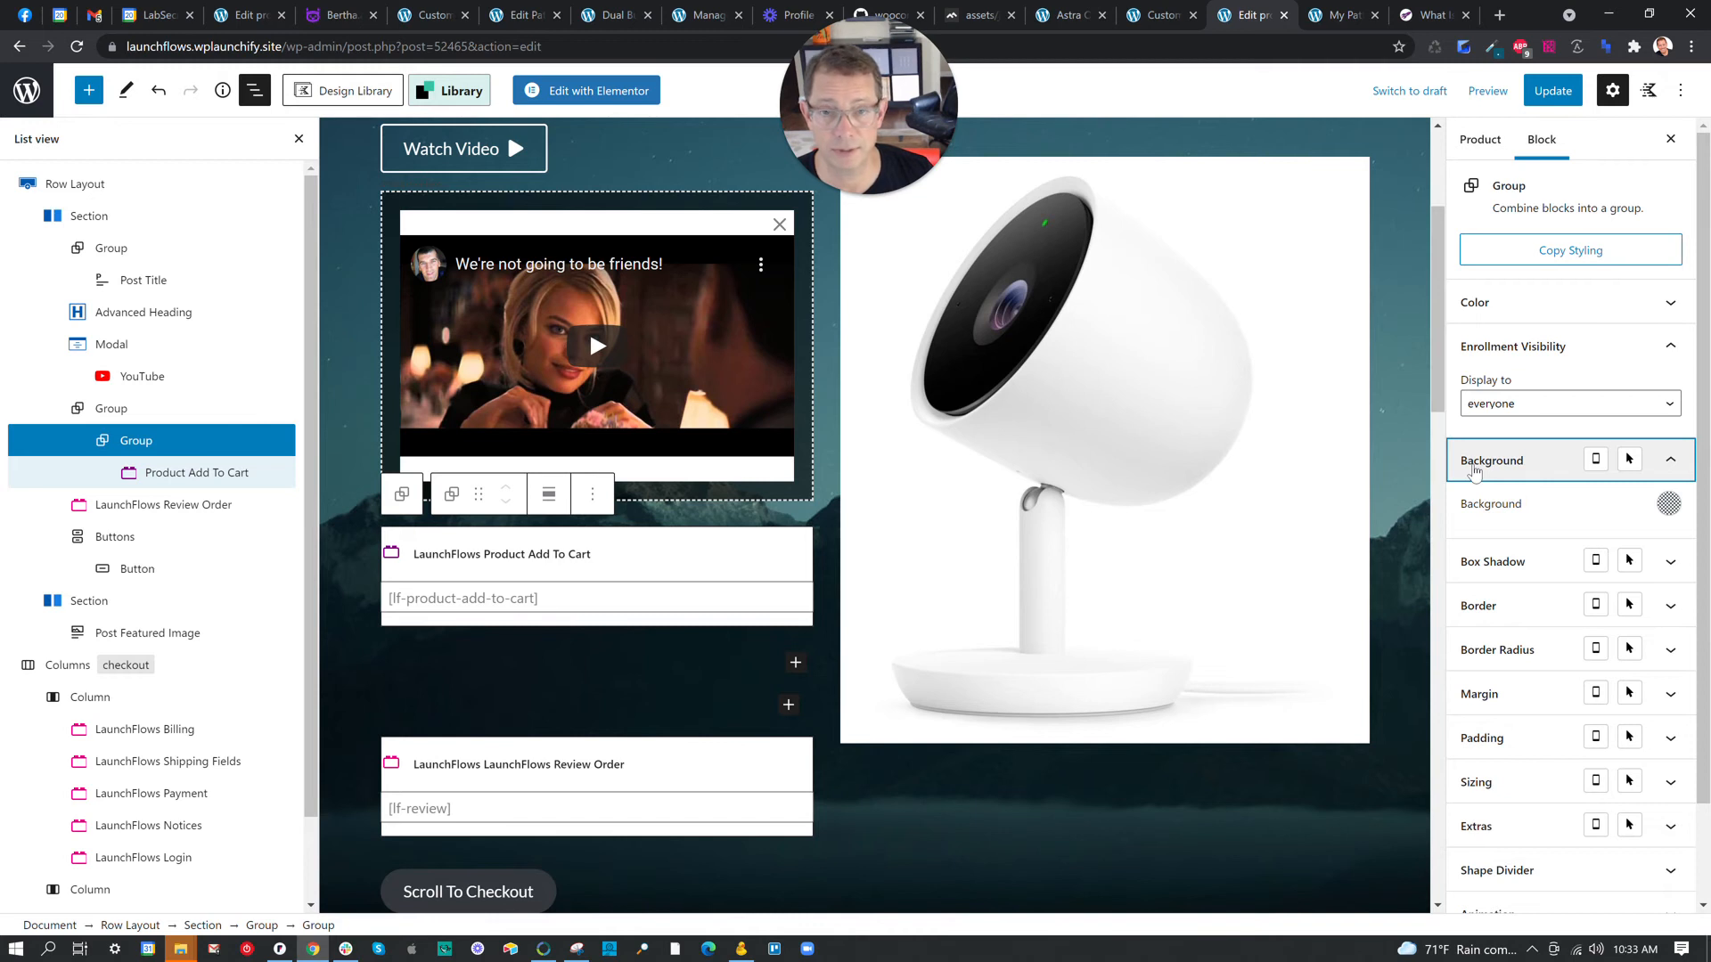
{"action": "left_click", "coordinate": [1669, 504]}
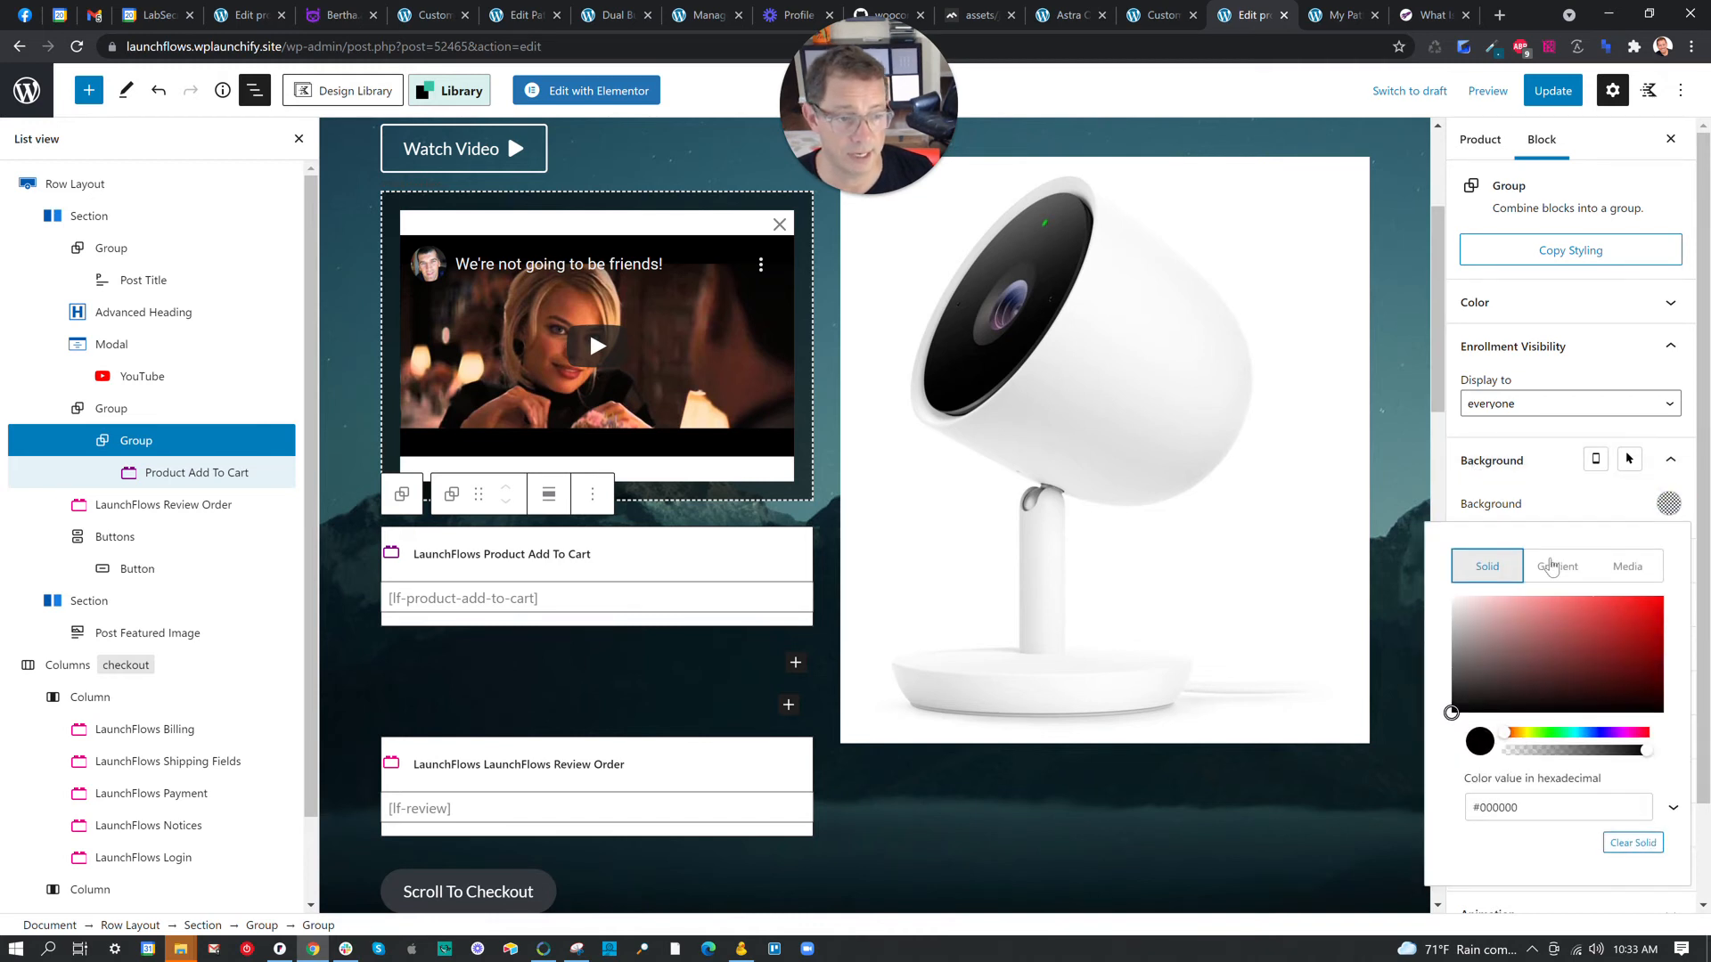
{"action": "left_click", "coordinate": [1453, 600]}
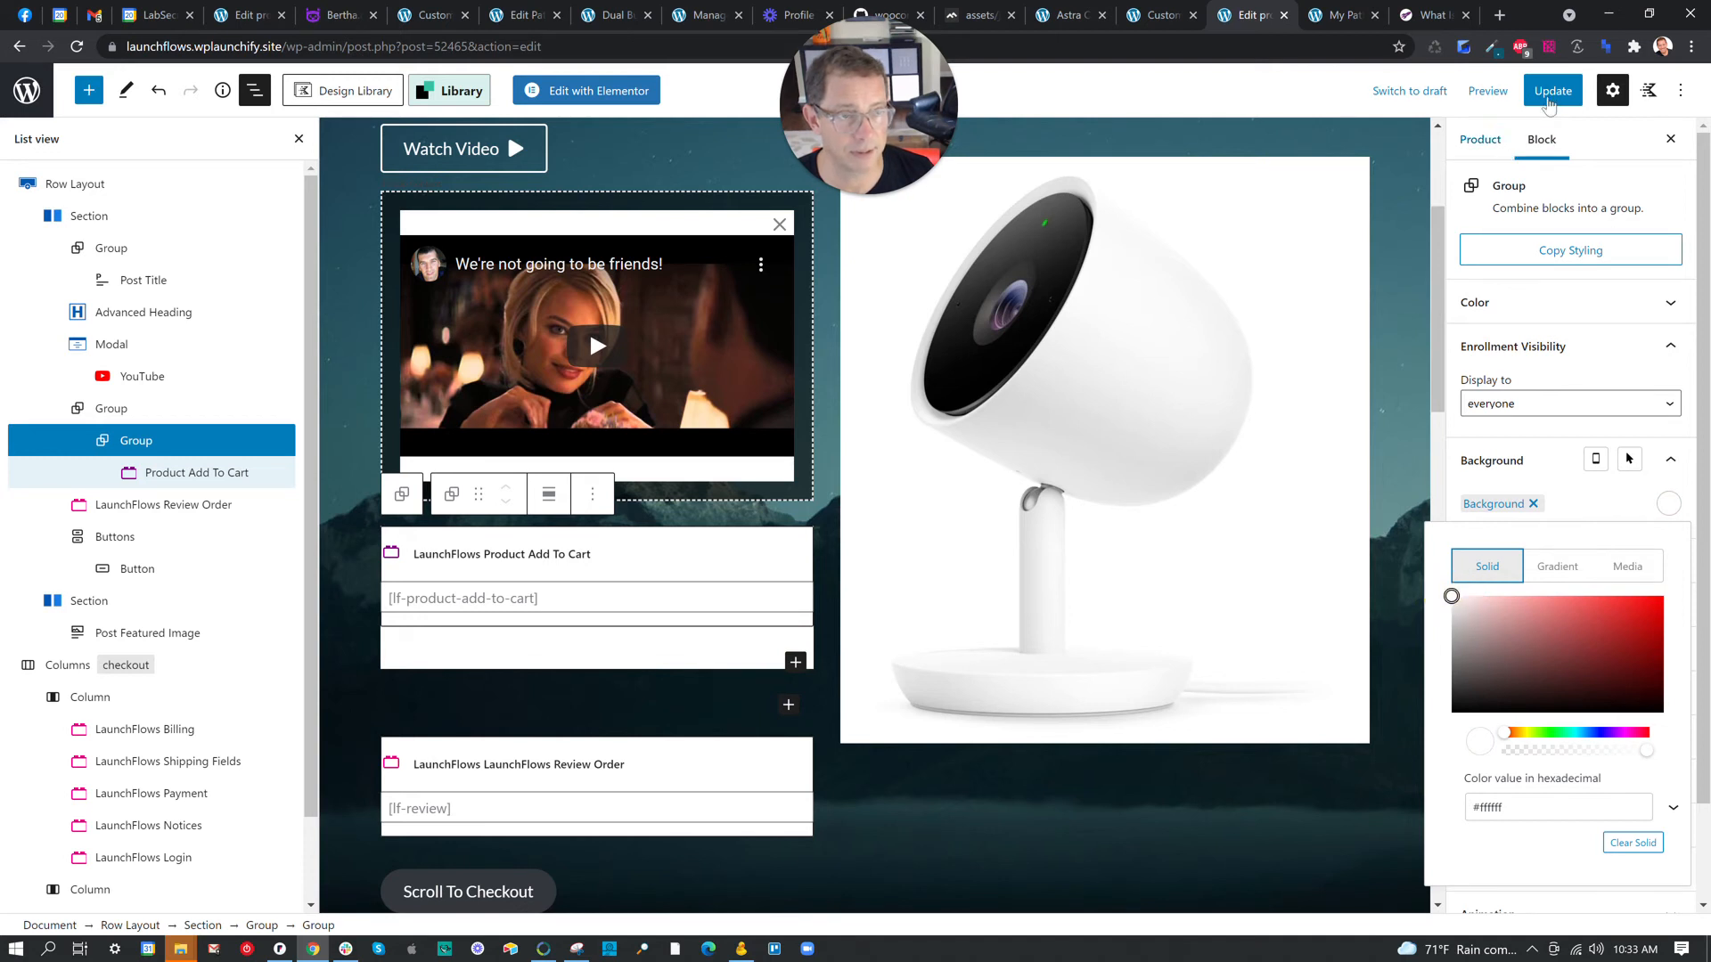
Update the product and reload the live page to check the white background behind Add To Cart.
{"action": "left_click", "coordinate": [1553, 90]}
{"action": "left_click", "coordinate": [1343, 12]}
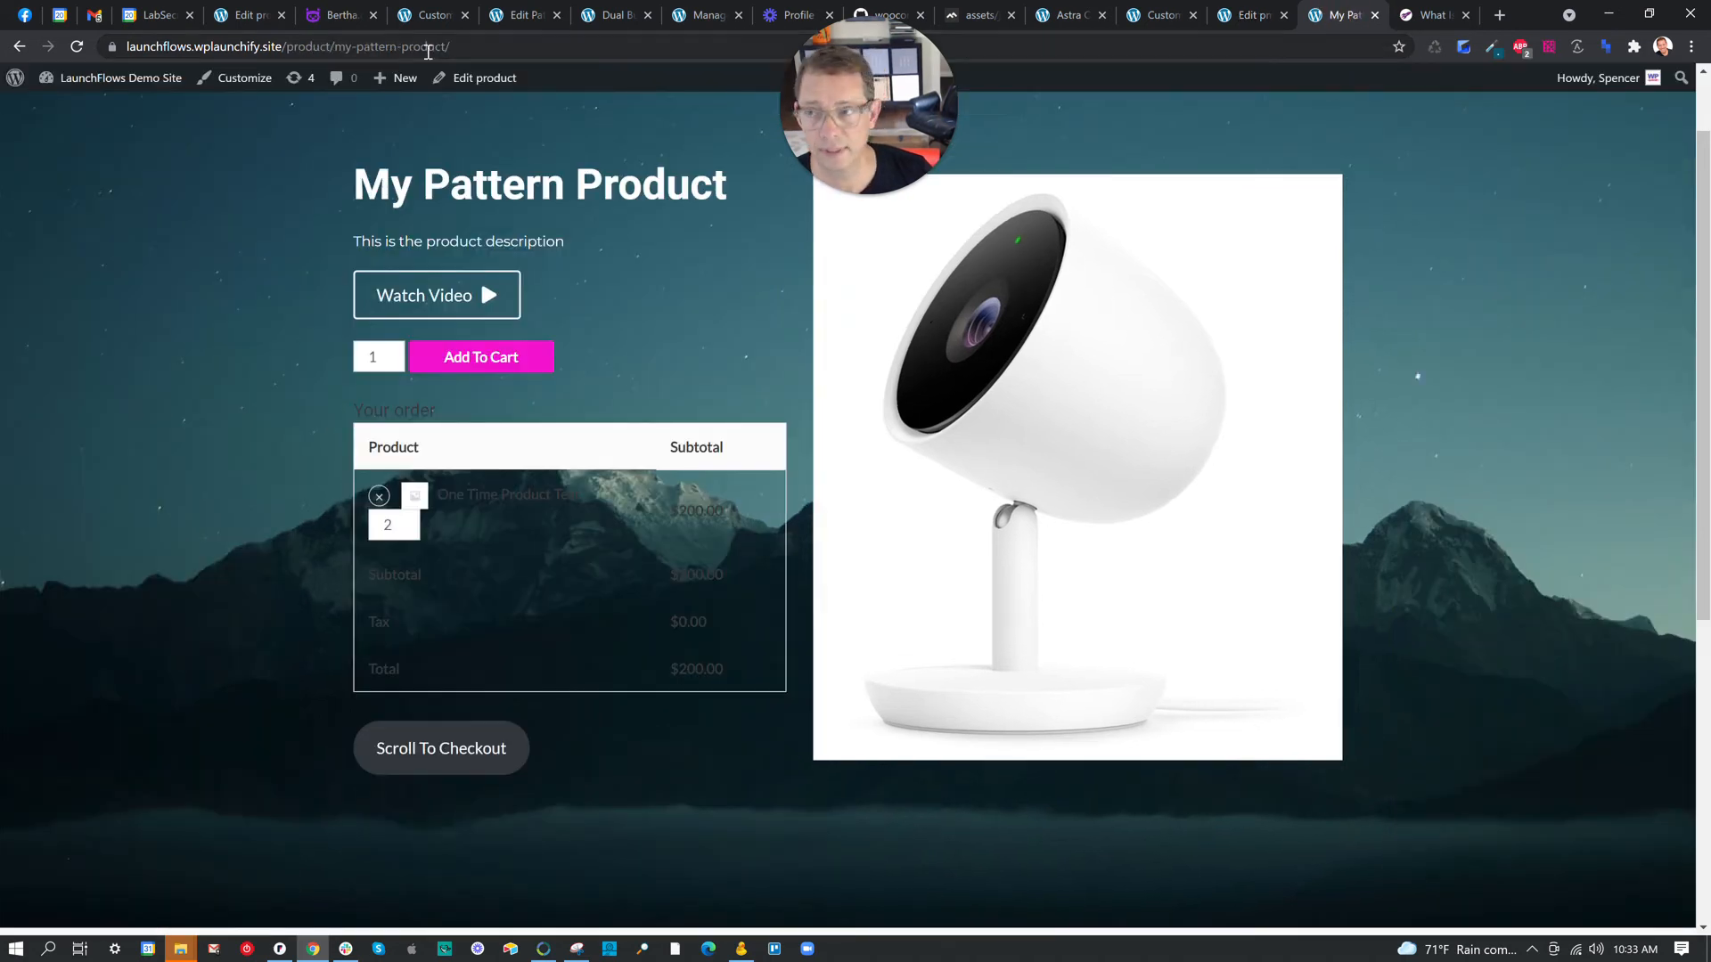
{"action": "key", "text": "F5"}
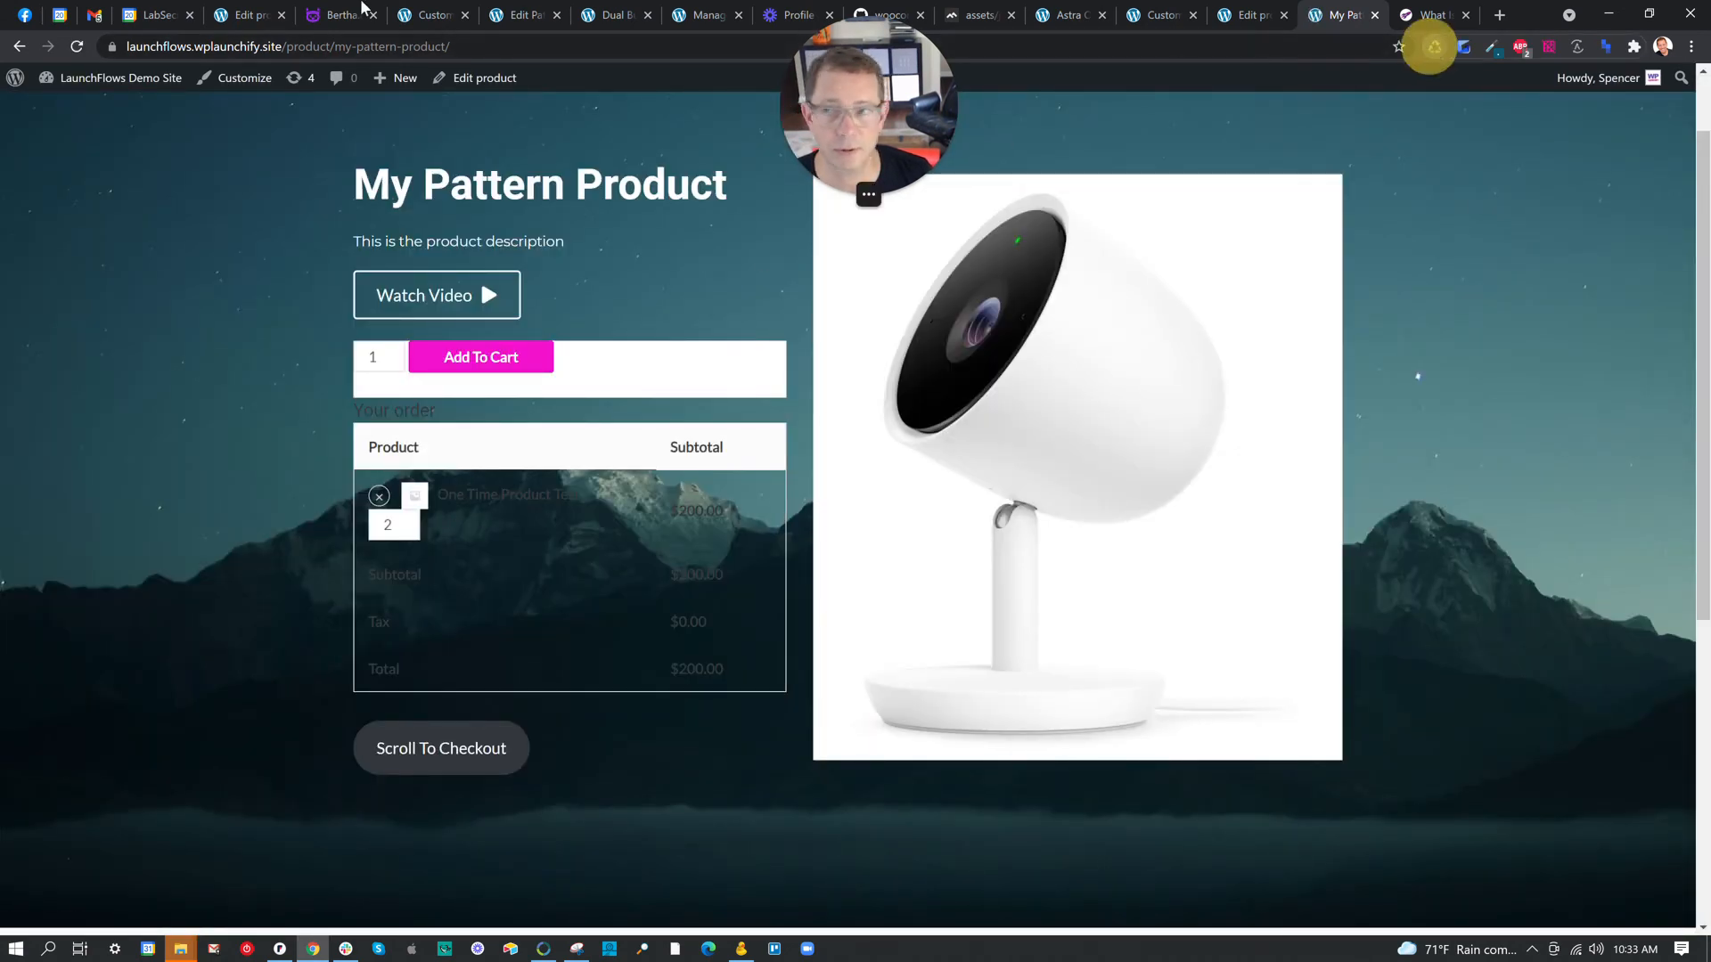
{"action": "left_click", "coordinate": [80, 48]}
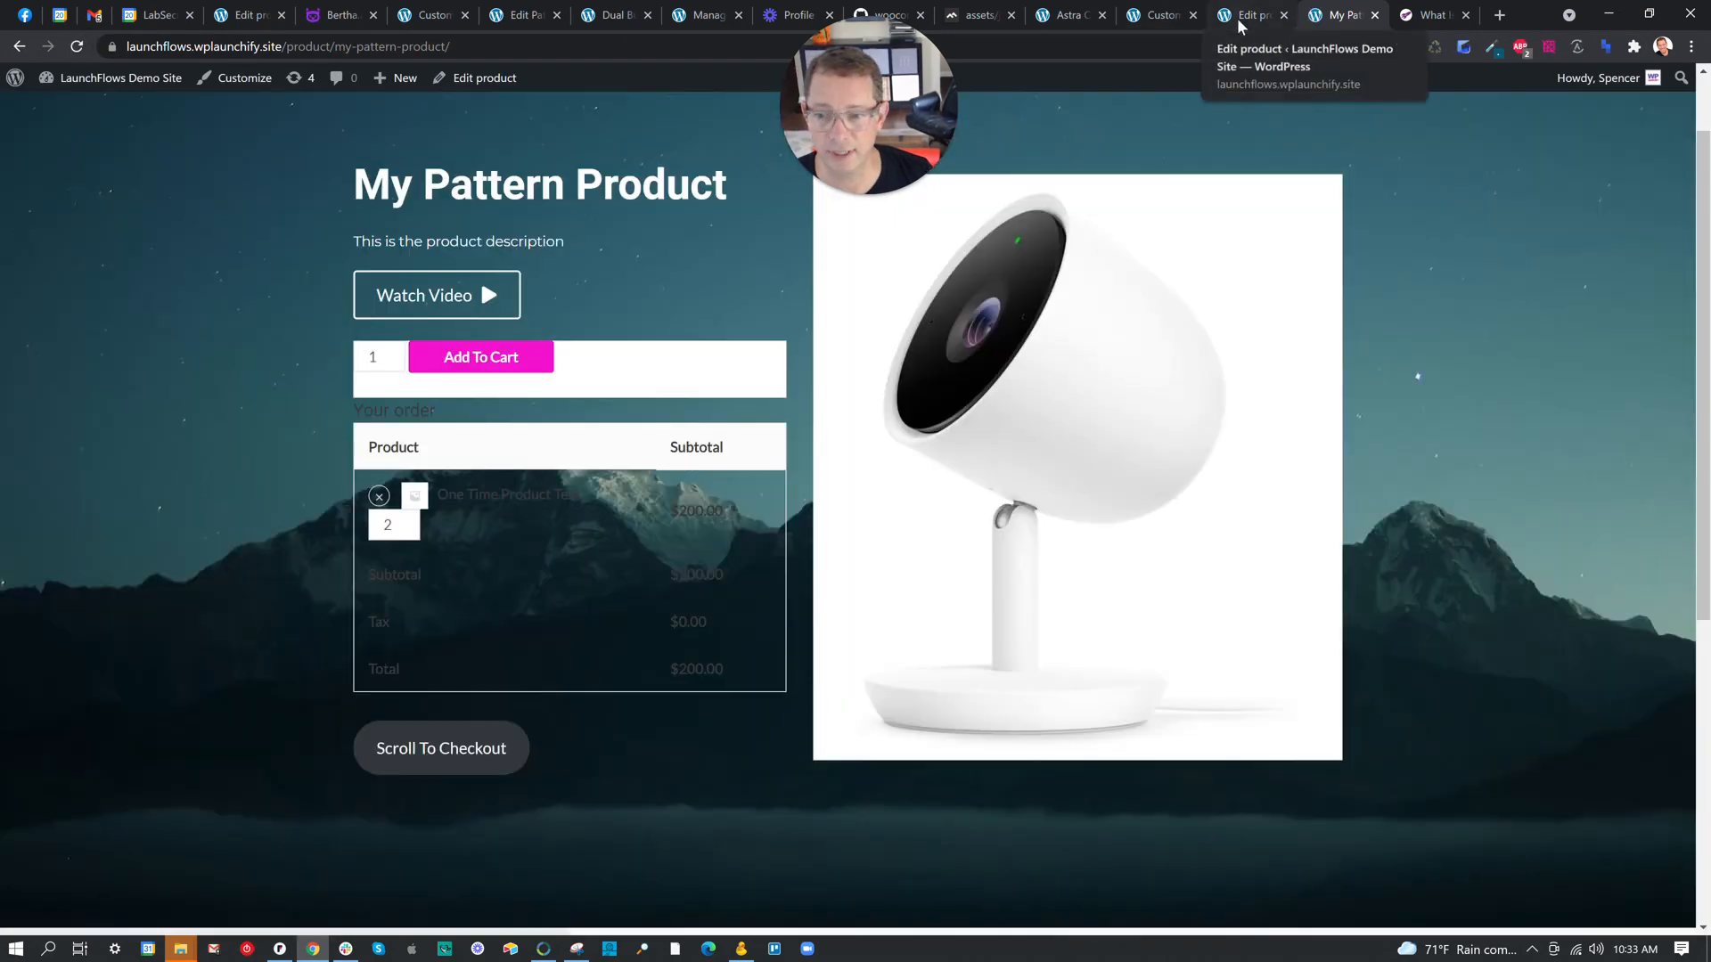
Back in the product editor, give the outer Group around the Product Add To Cart group a solid white (#ffffff) background.
{"action": "left_click", "coordinate": [1236, 17]}
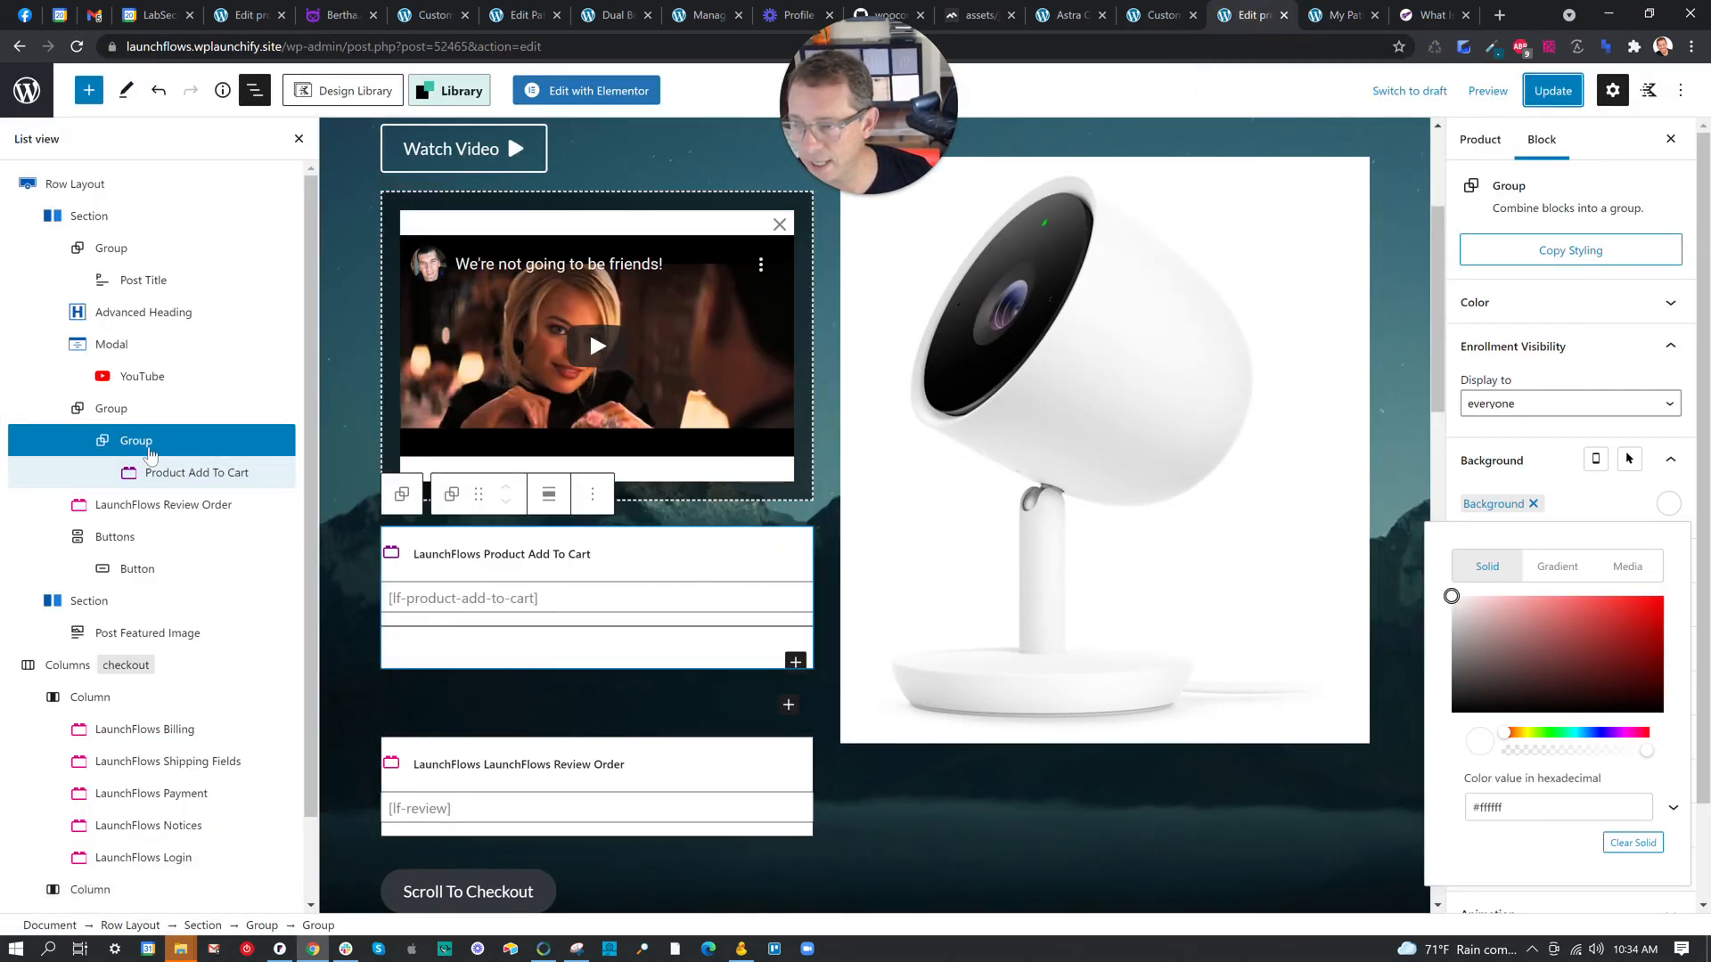
{"action": "left_click", "coordinate": [125, 413]}
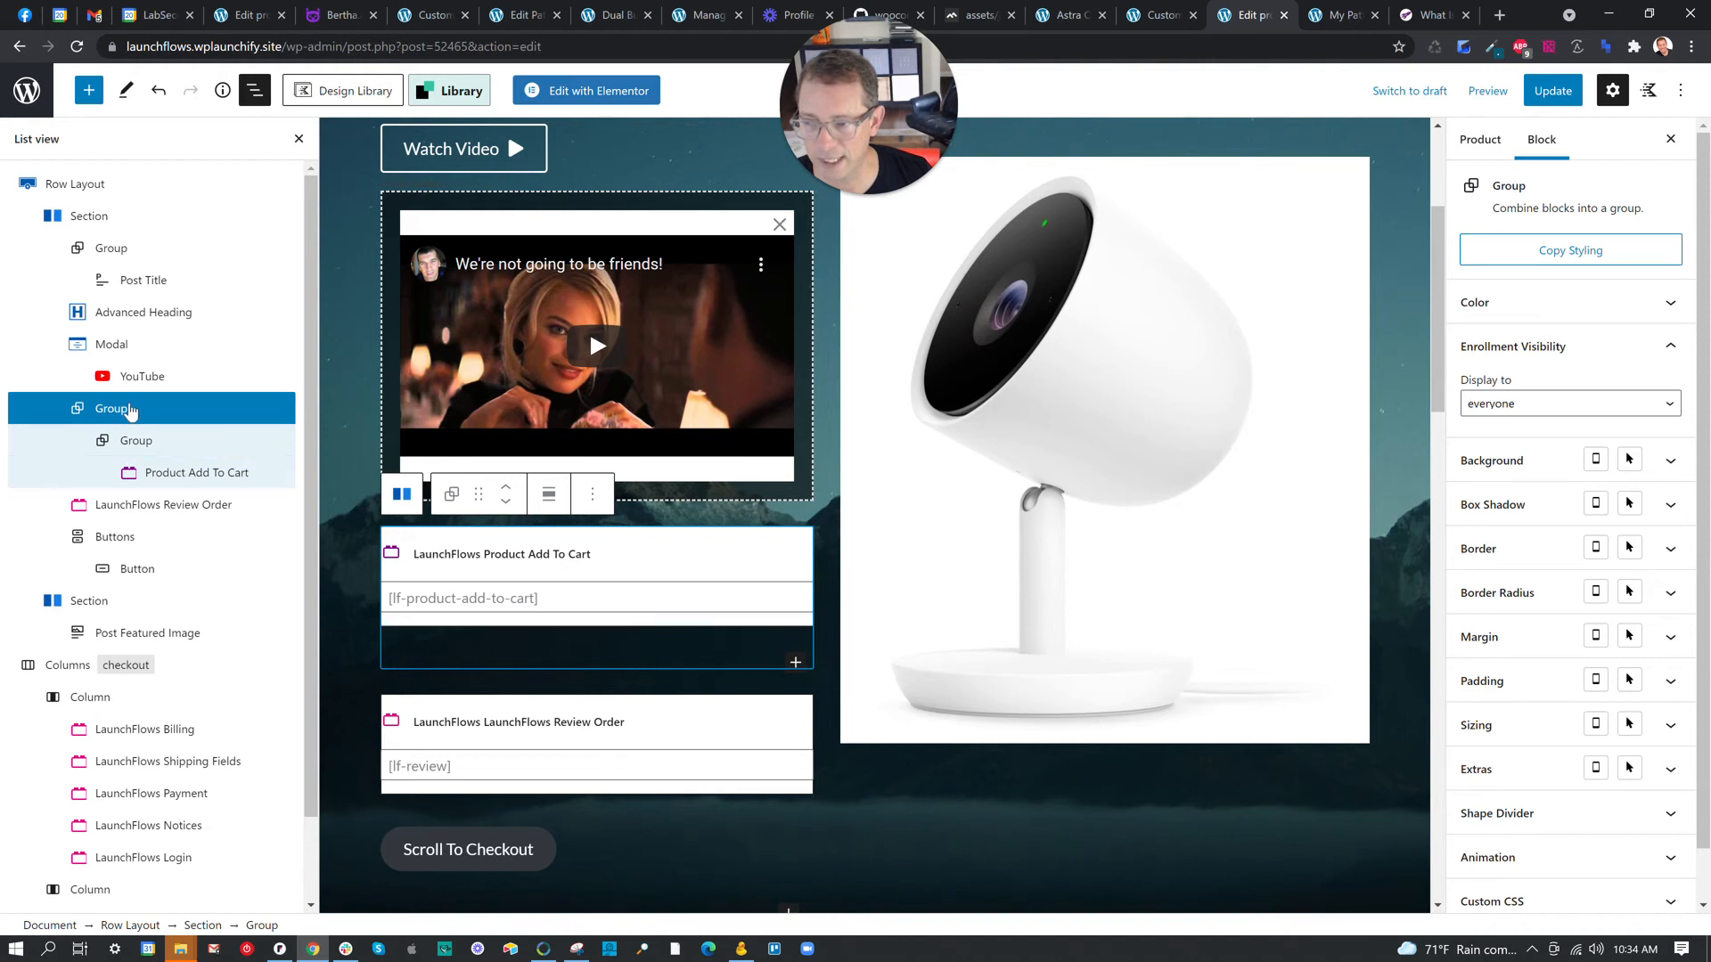
{"action": "left_click", "coordinate": [1496, 460]}
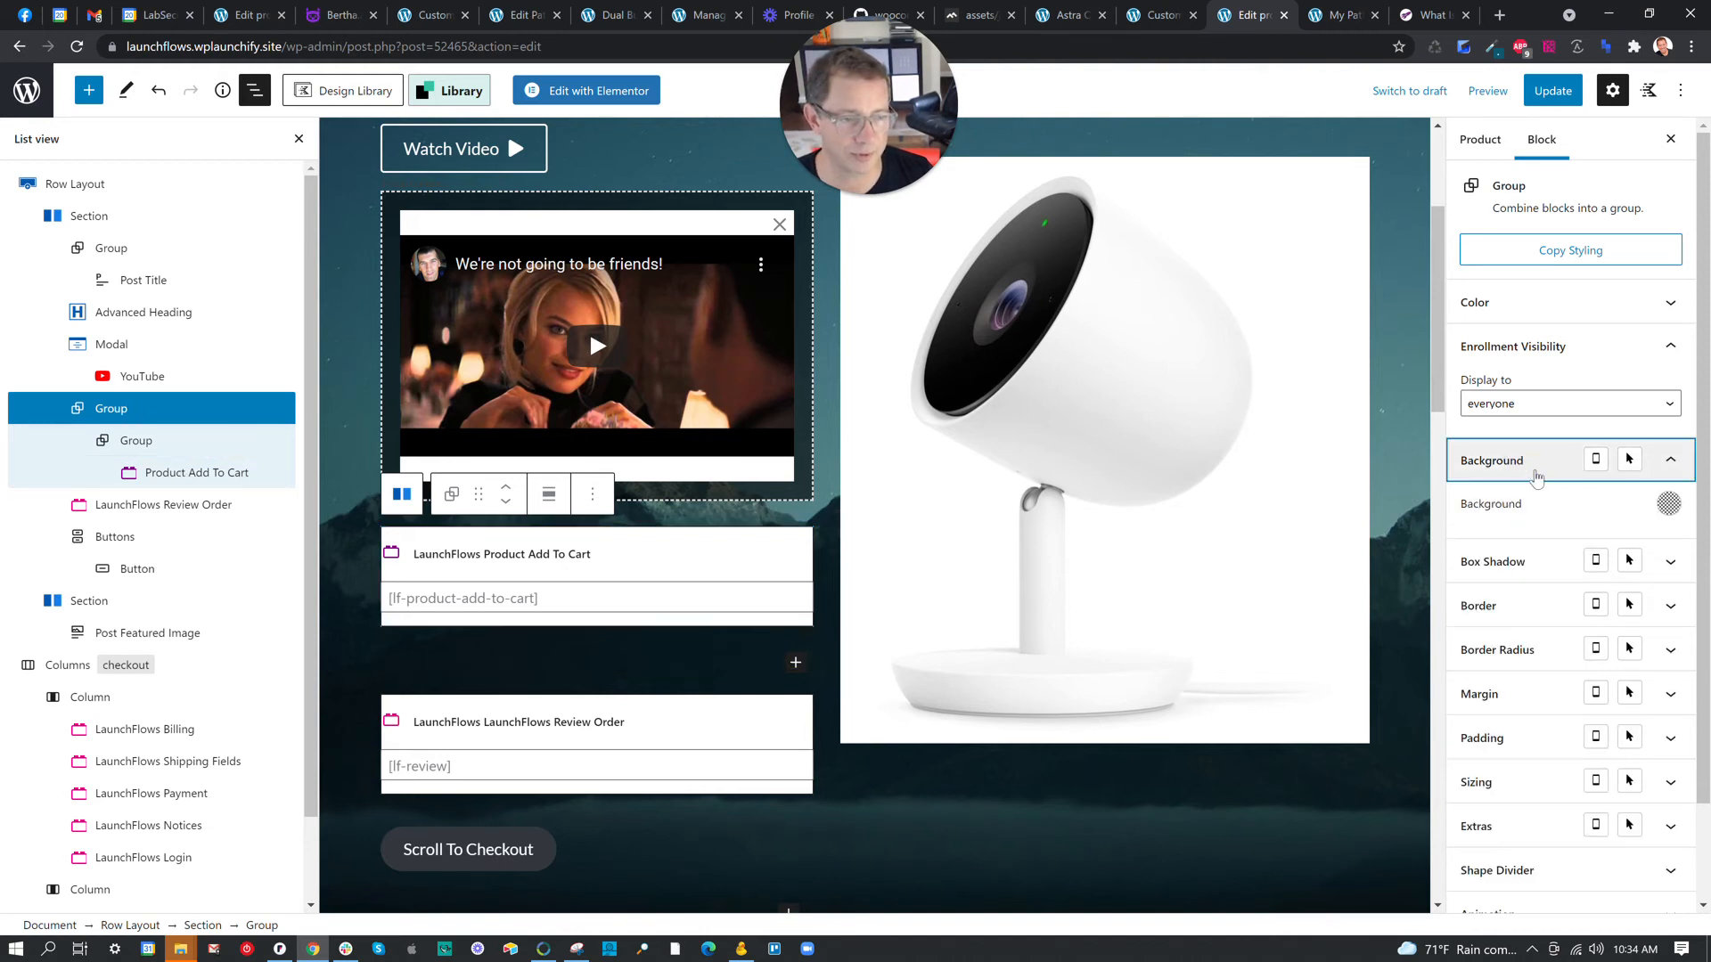
{"action": "left_click", "coordinate": [1662, 506]}
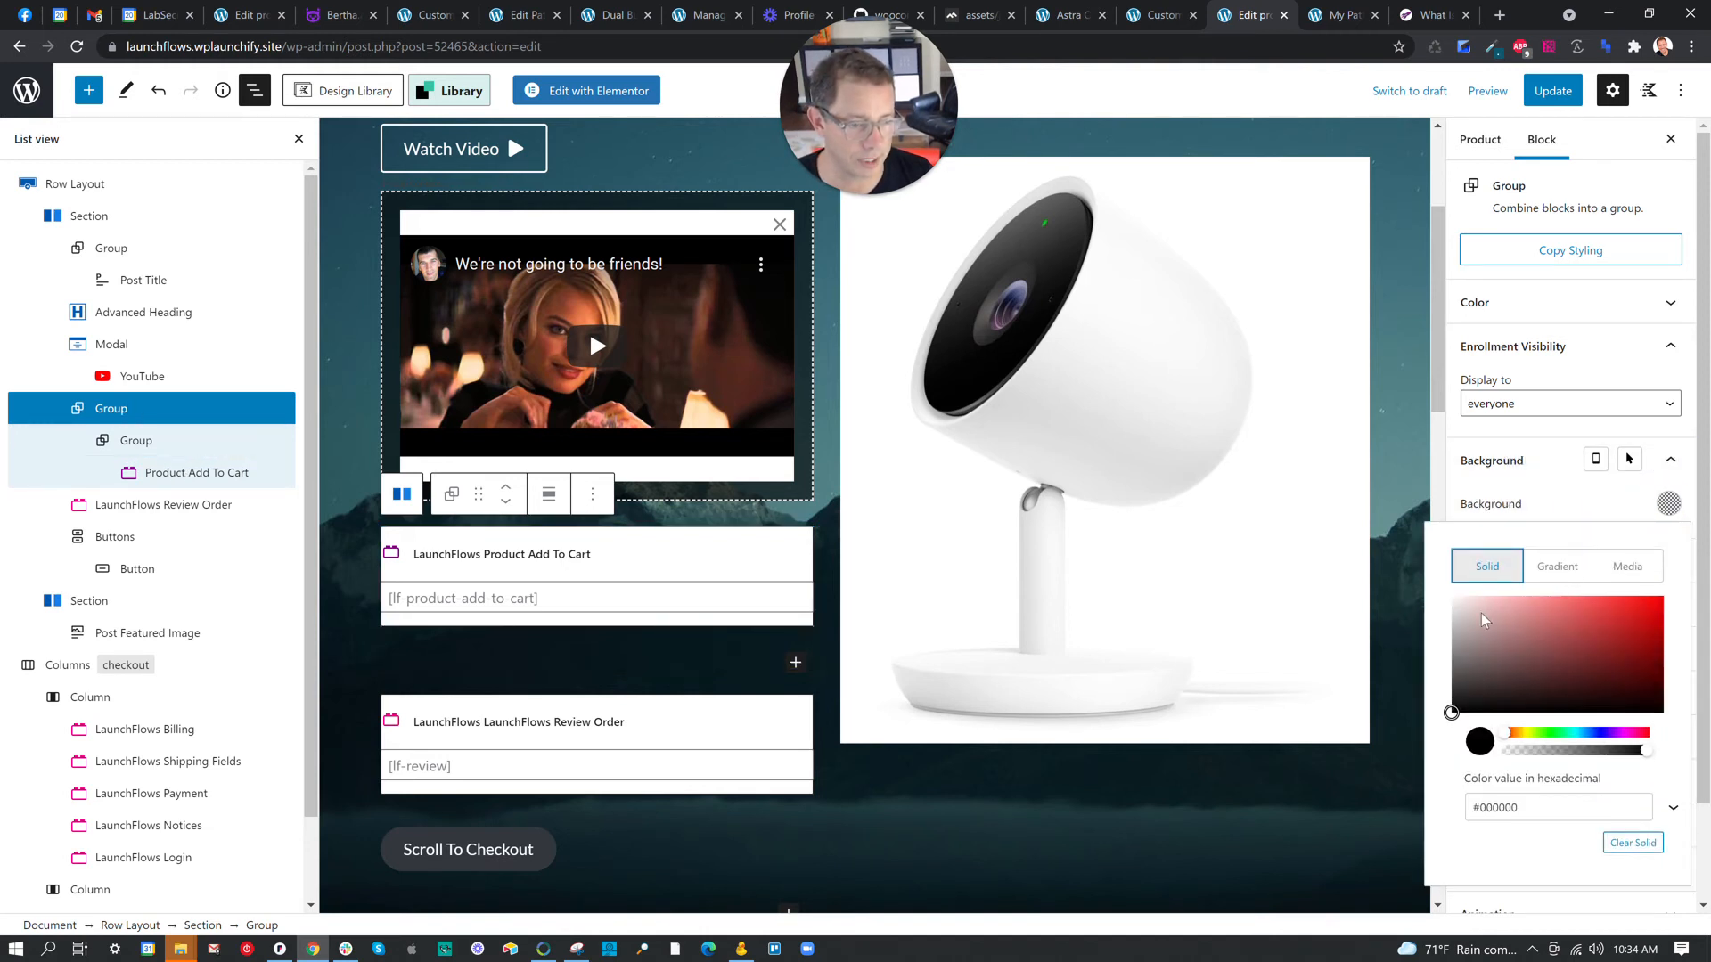
{"action": "left_click", "coordinate": [1450, 599]}
{"action": "left_click_drag", "start_coordinate": [1450, 598], "coordinate": [1450, 595]}
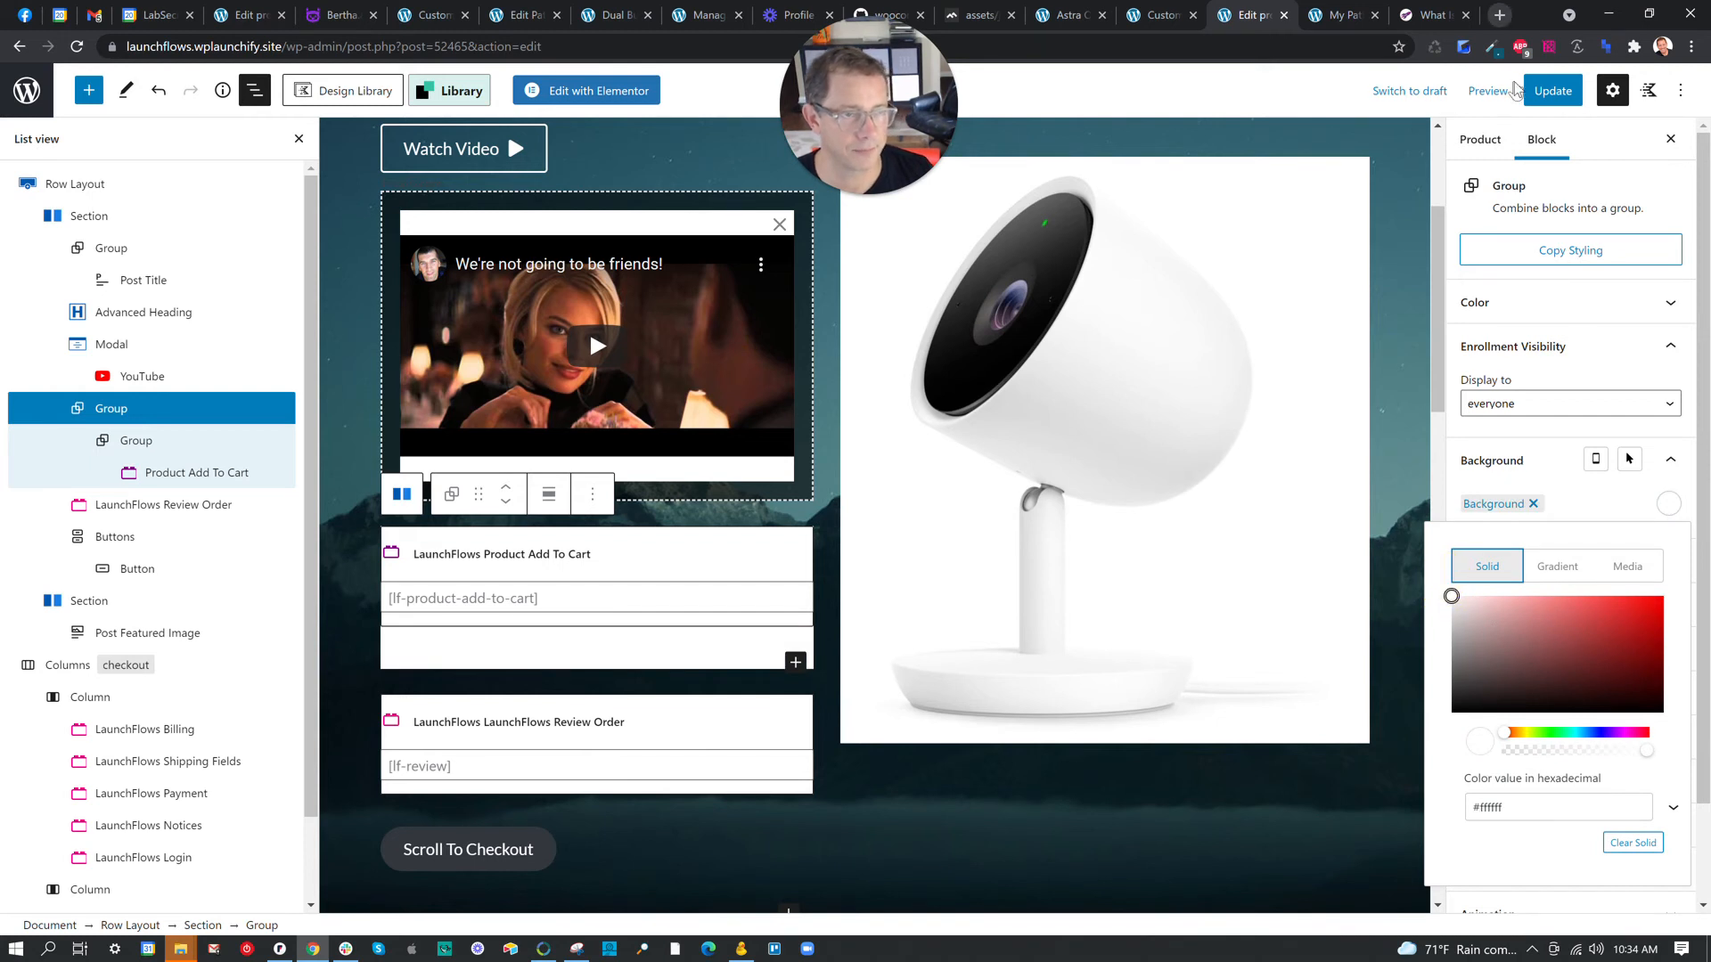
Update the product and reload the live page to check the outer group's background.
{"action": "left_click", "coordinate": [1539, 96]}
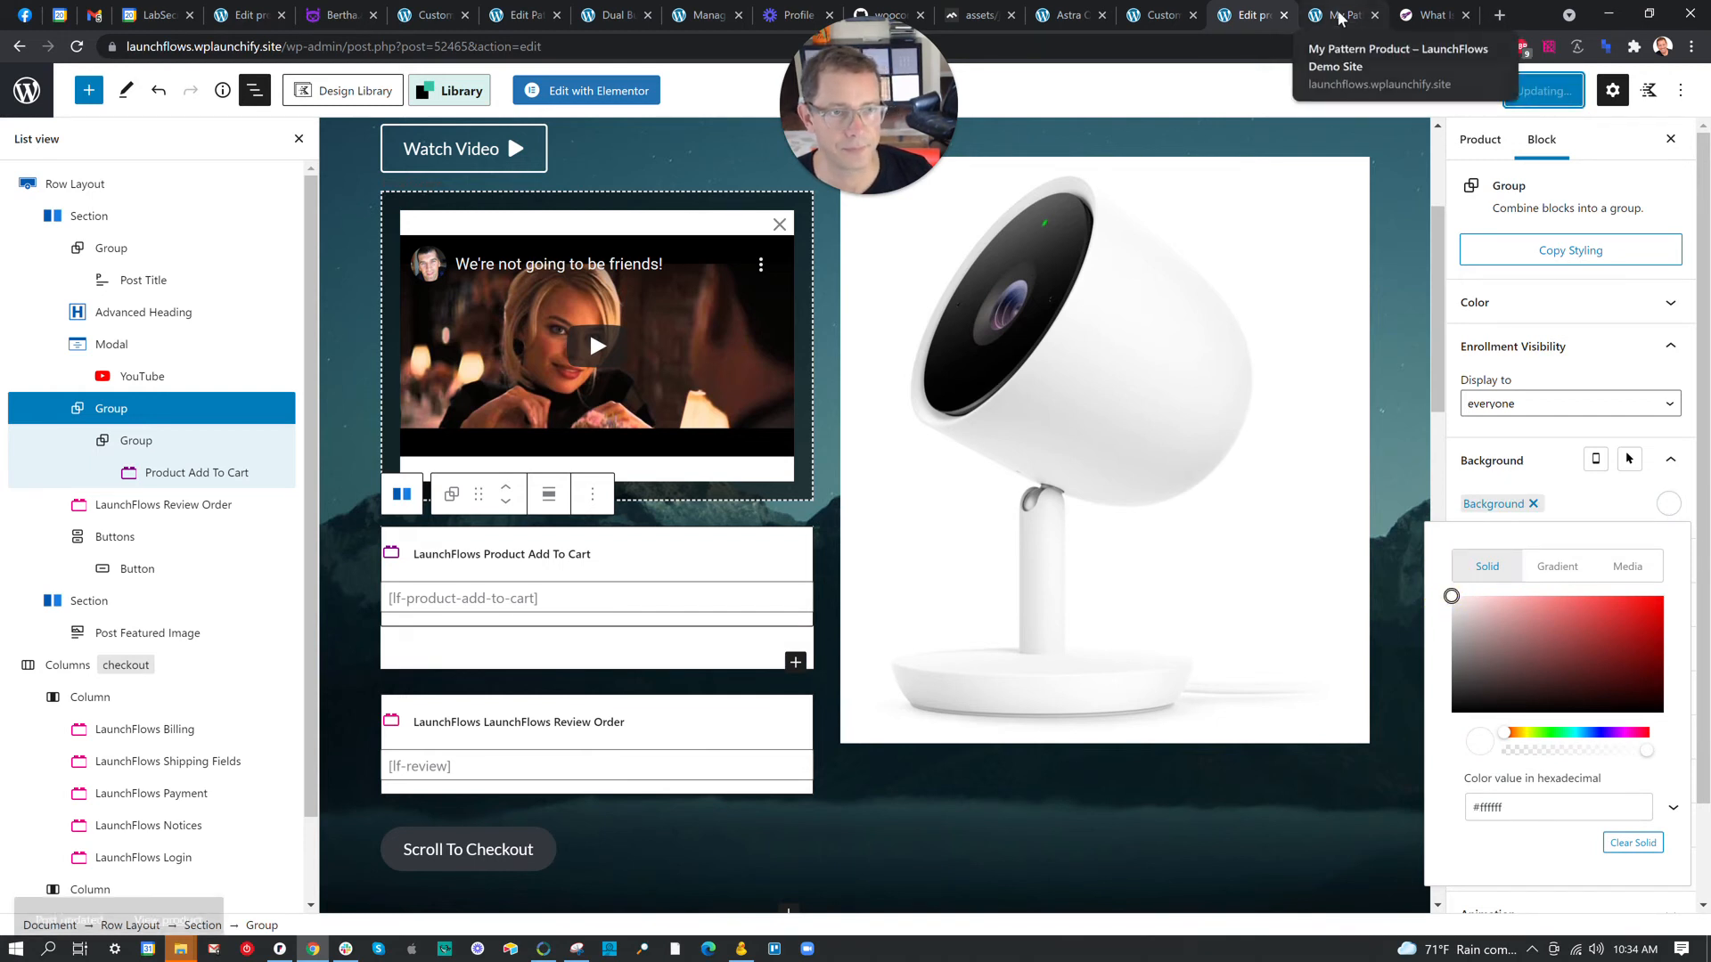
{"action": "left_click", "coordinate": [1339, 18]}
{"action": "left_click", "coordinate": [77, 46]}
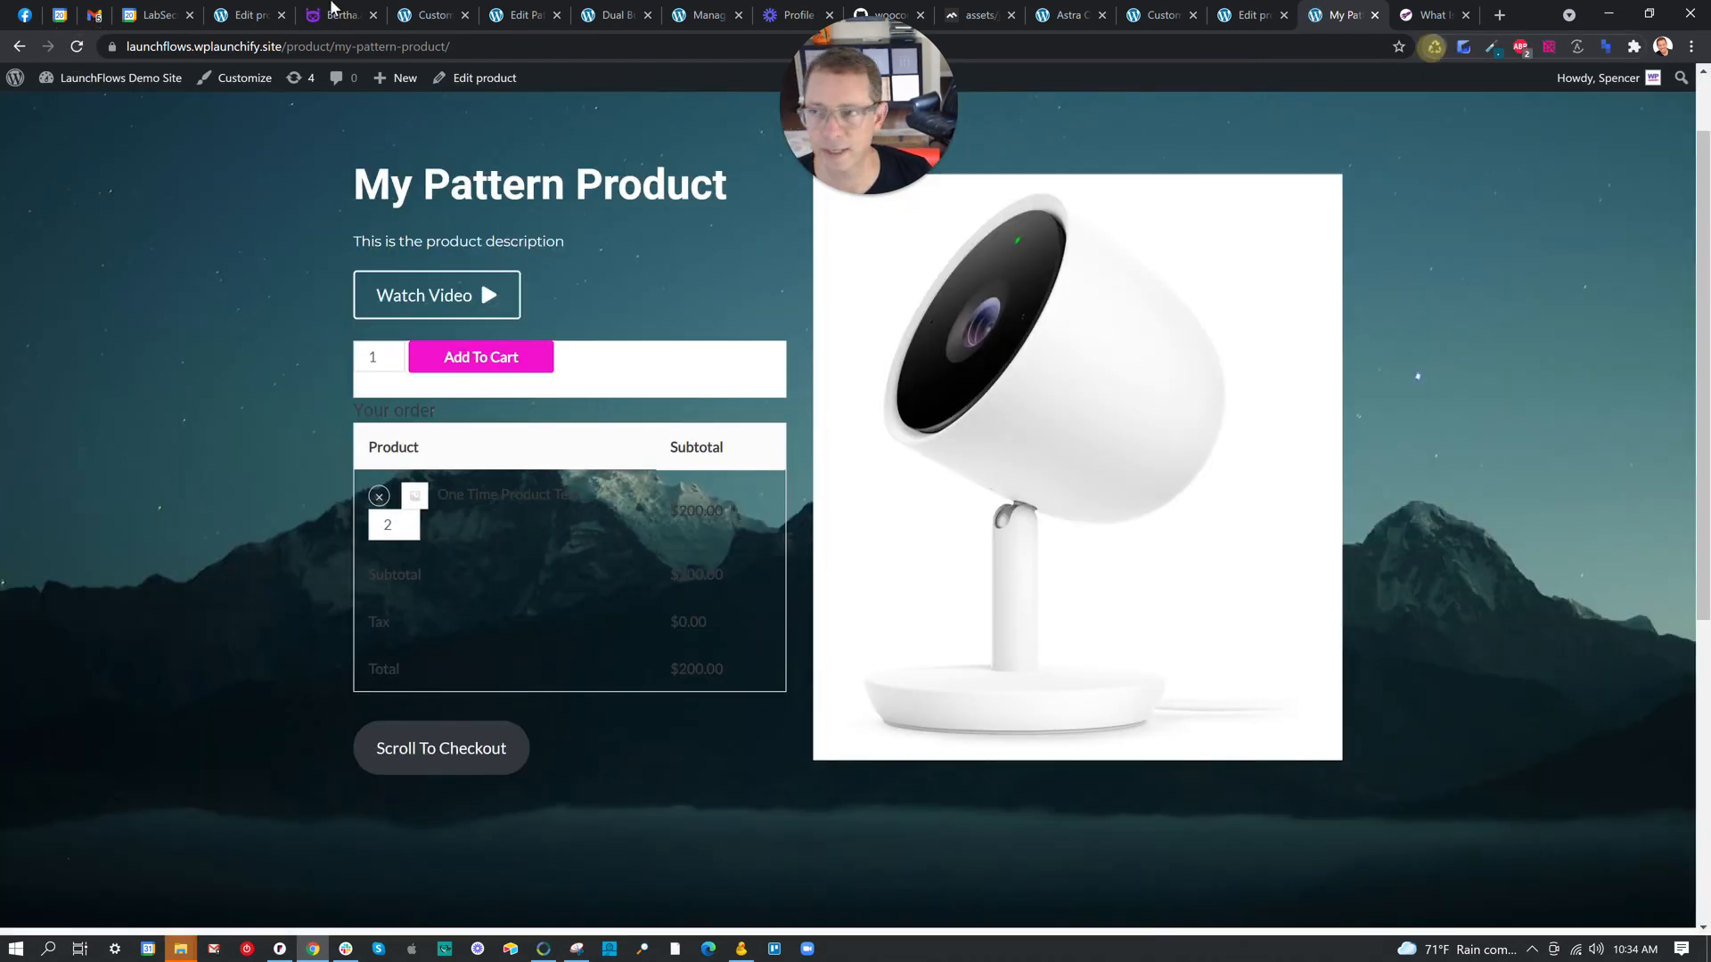
{"action": "left_click", "coordinate": [76, 52]}
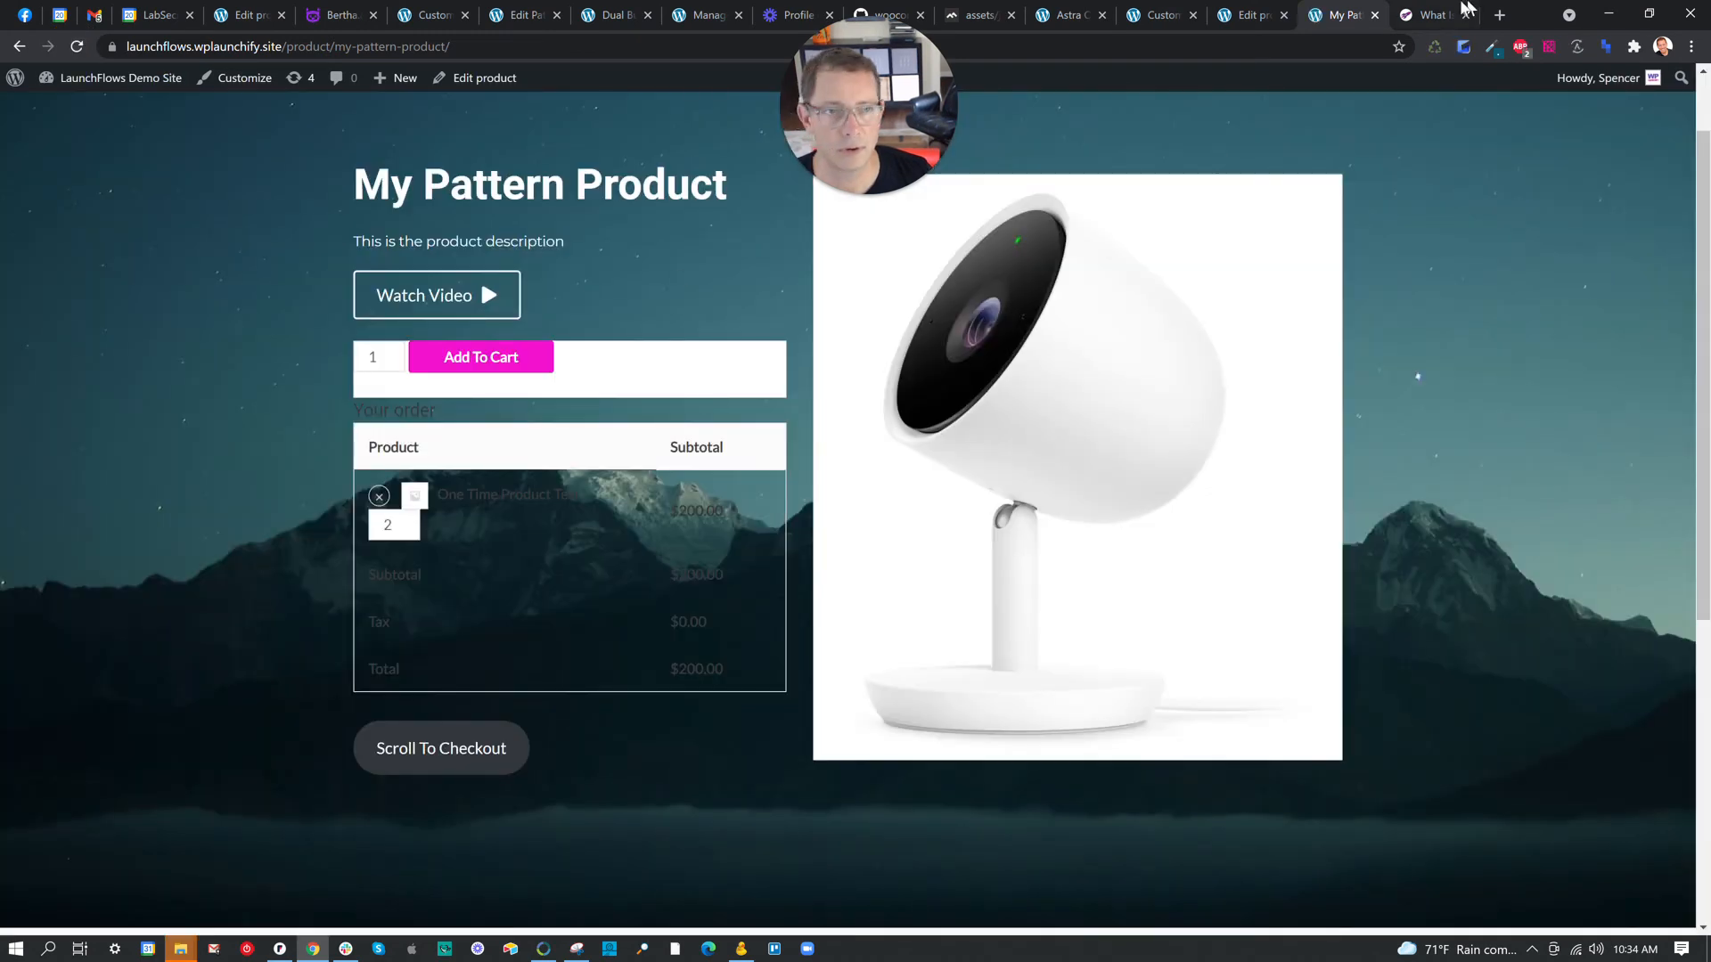
Back in the product editor, remove the outer Group containing Product Add To Cart from the hero section.
{"action": "key", "text": "ctrl+shift+Tab"}
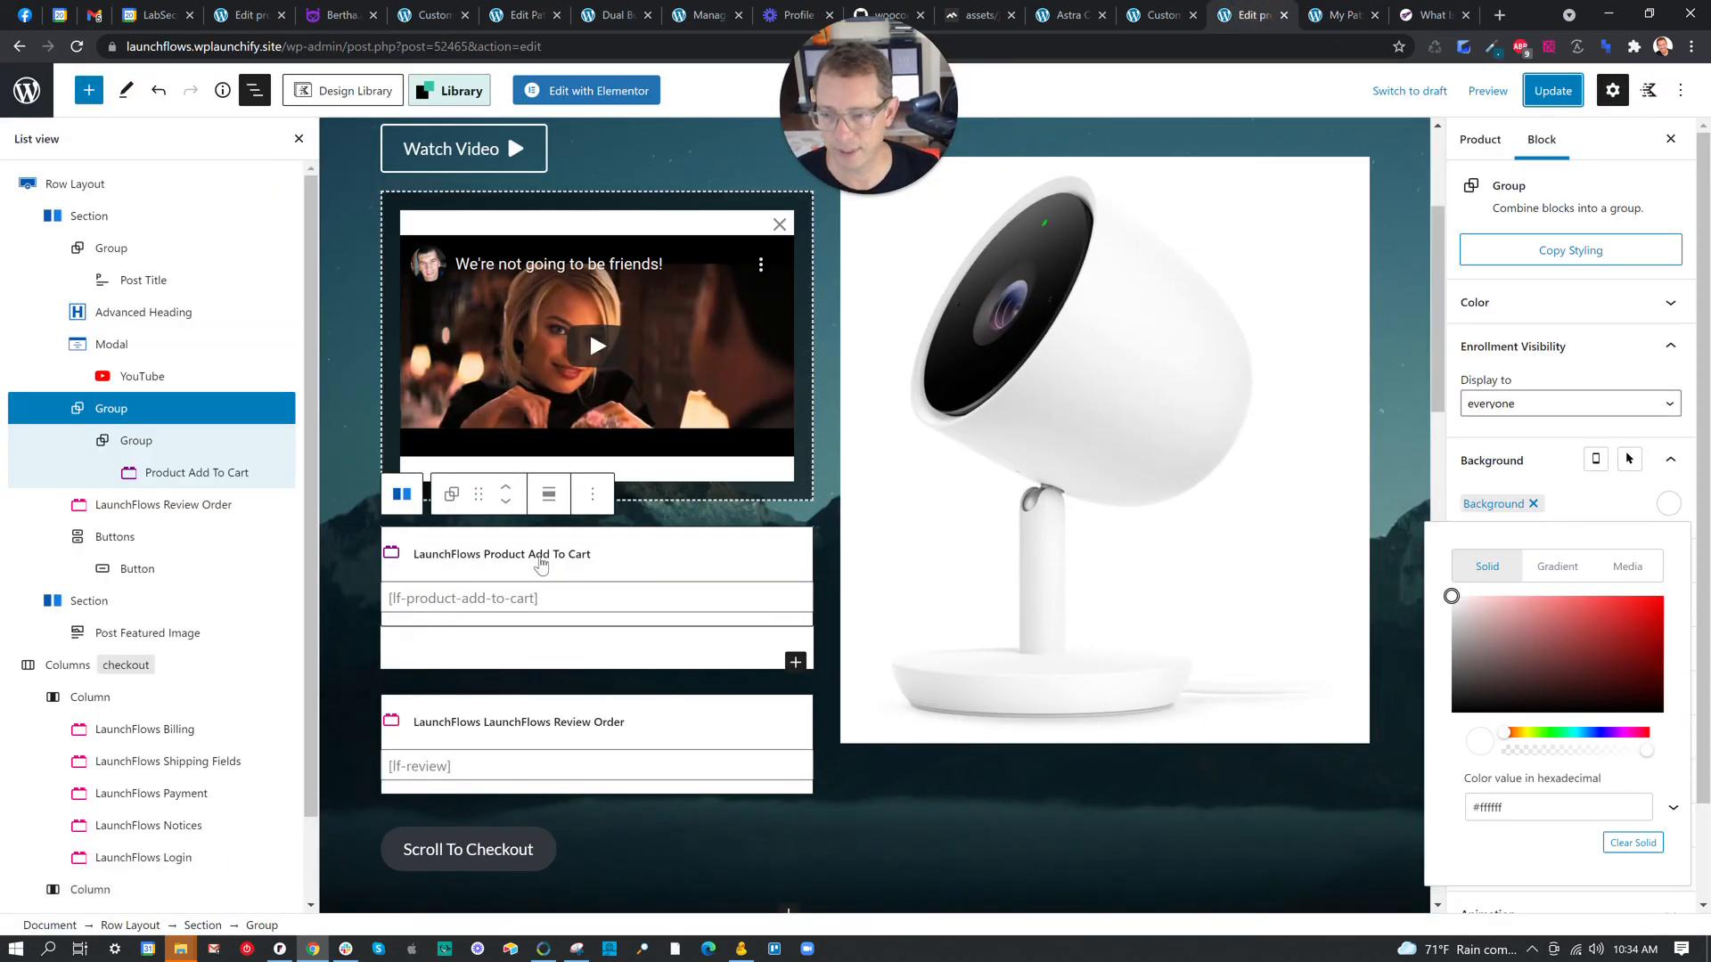
{"action": "left_click", "coordinate": [591, 493]}
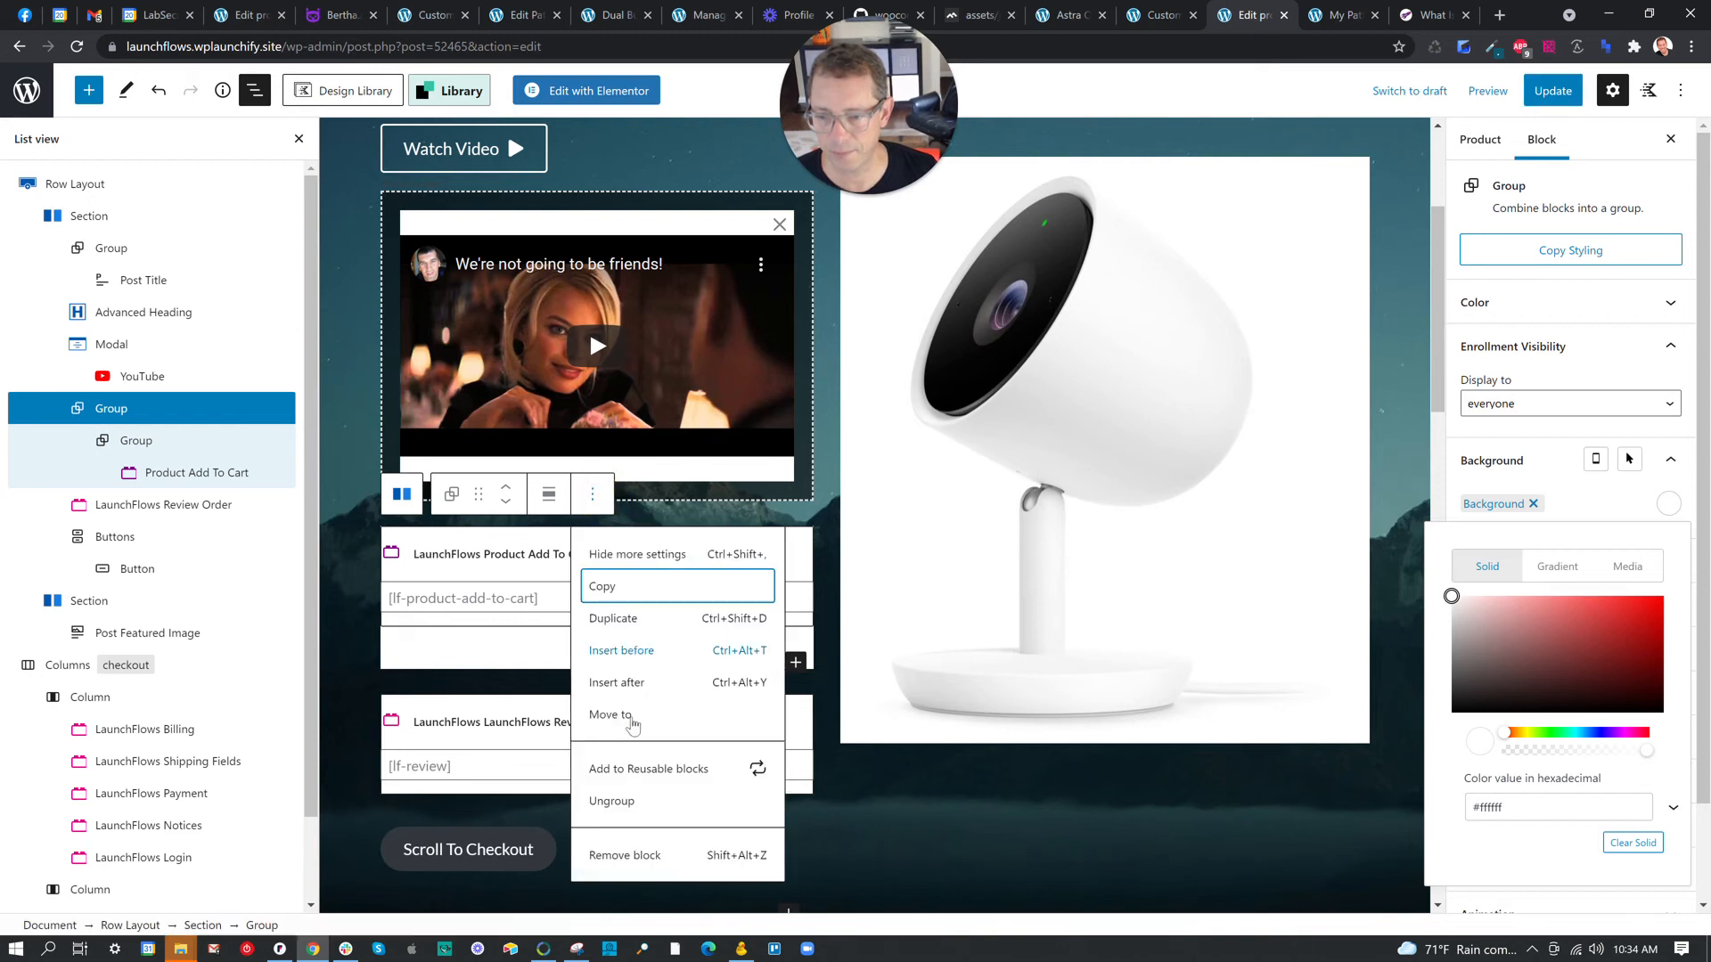
{"action": "left_click", "coordinate": [624, 854]}
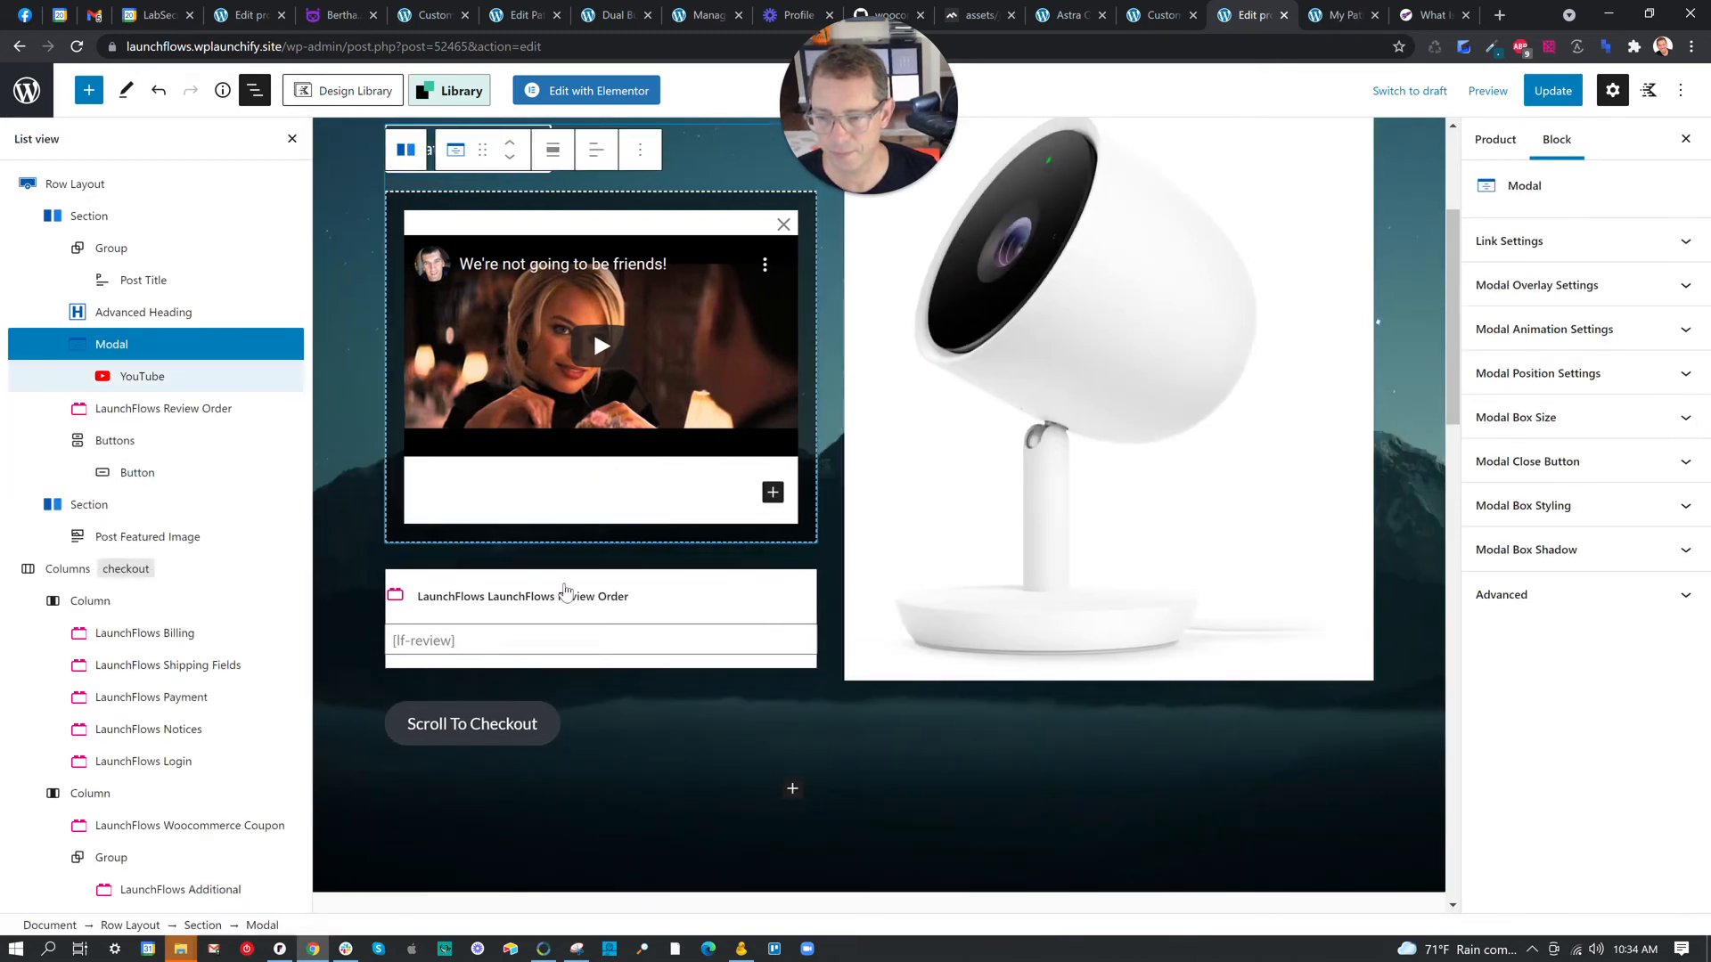
{"action": "left_click", "coordinate": [793, 798]}
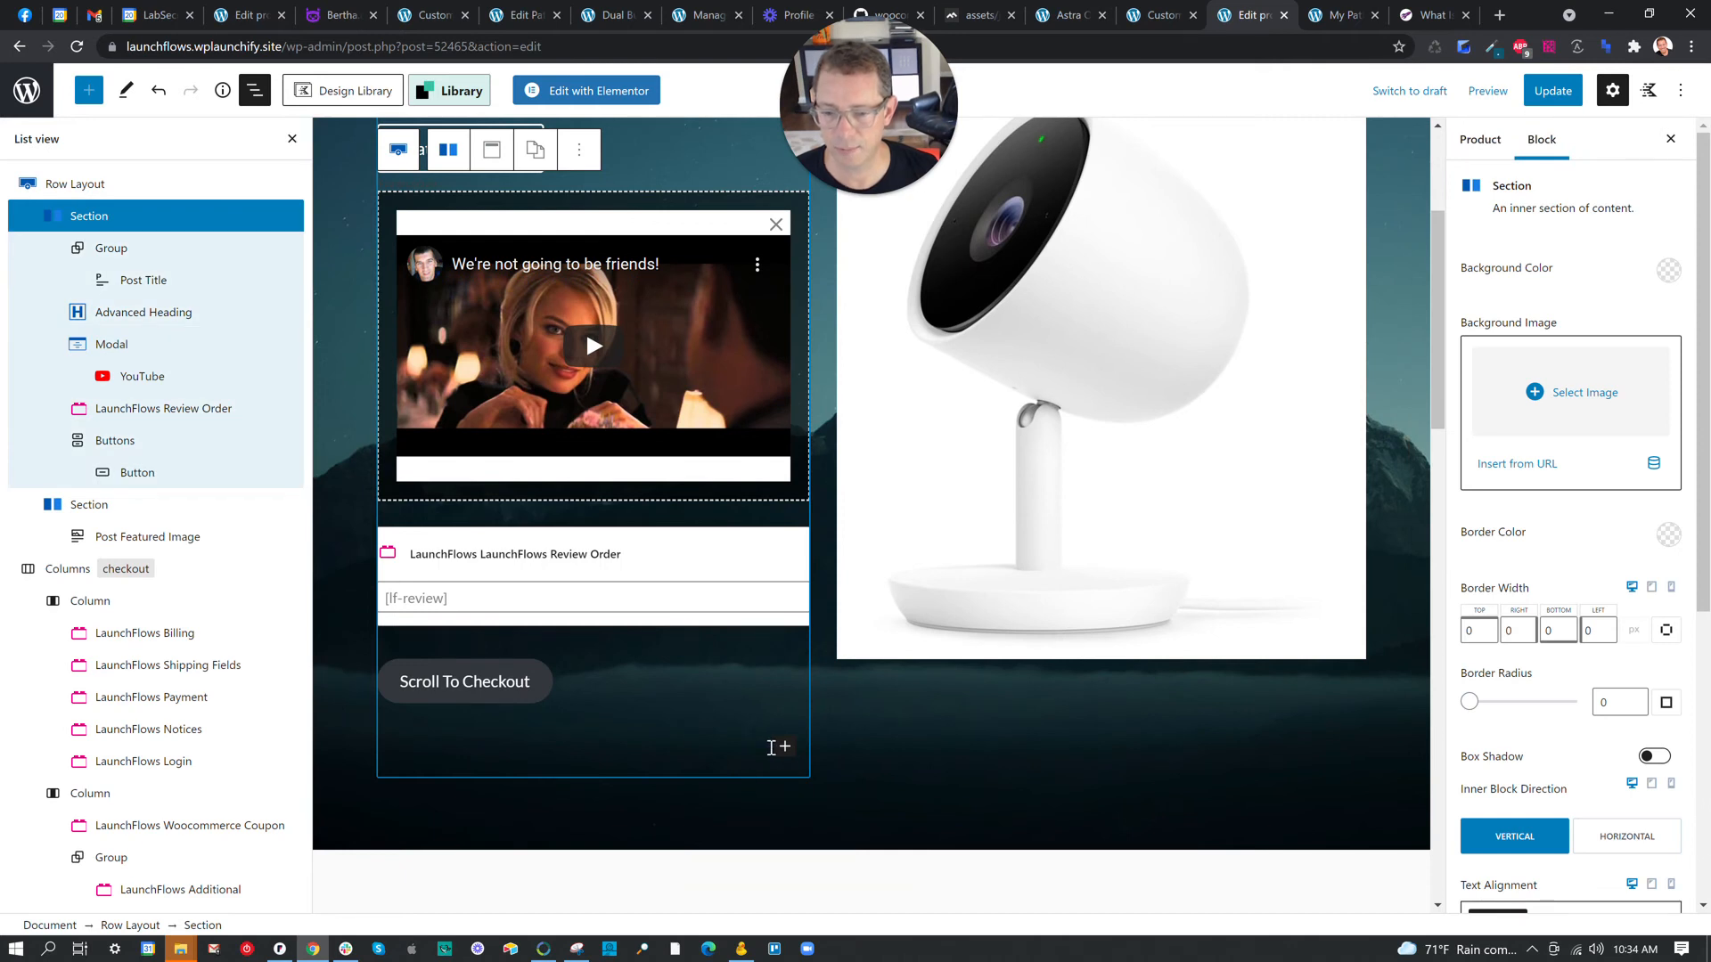
{"action": "left_click", "coordinate": [784, 746]}
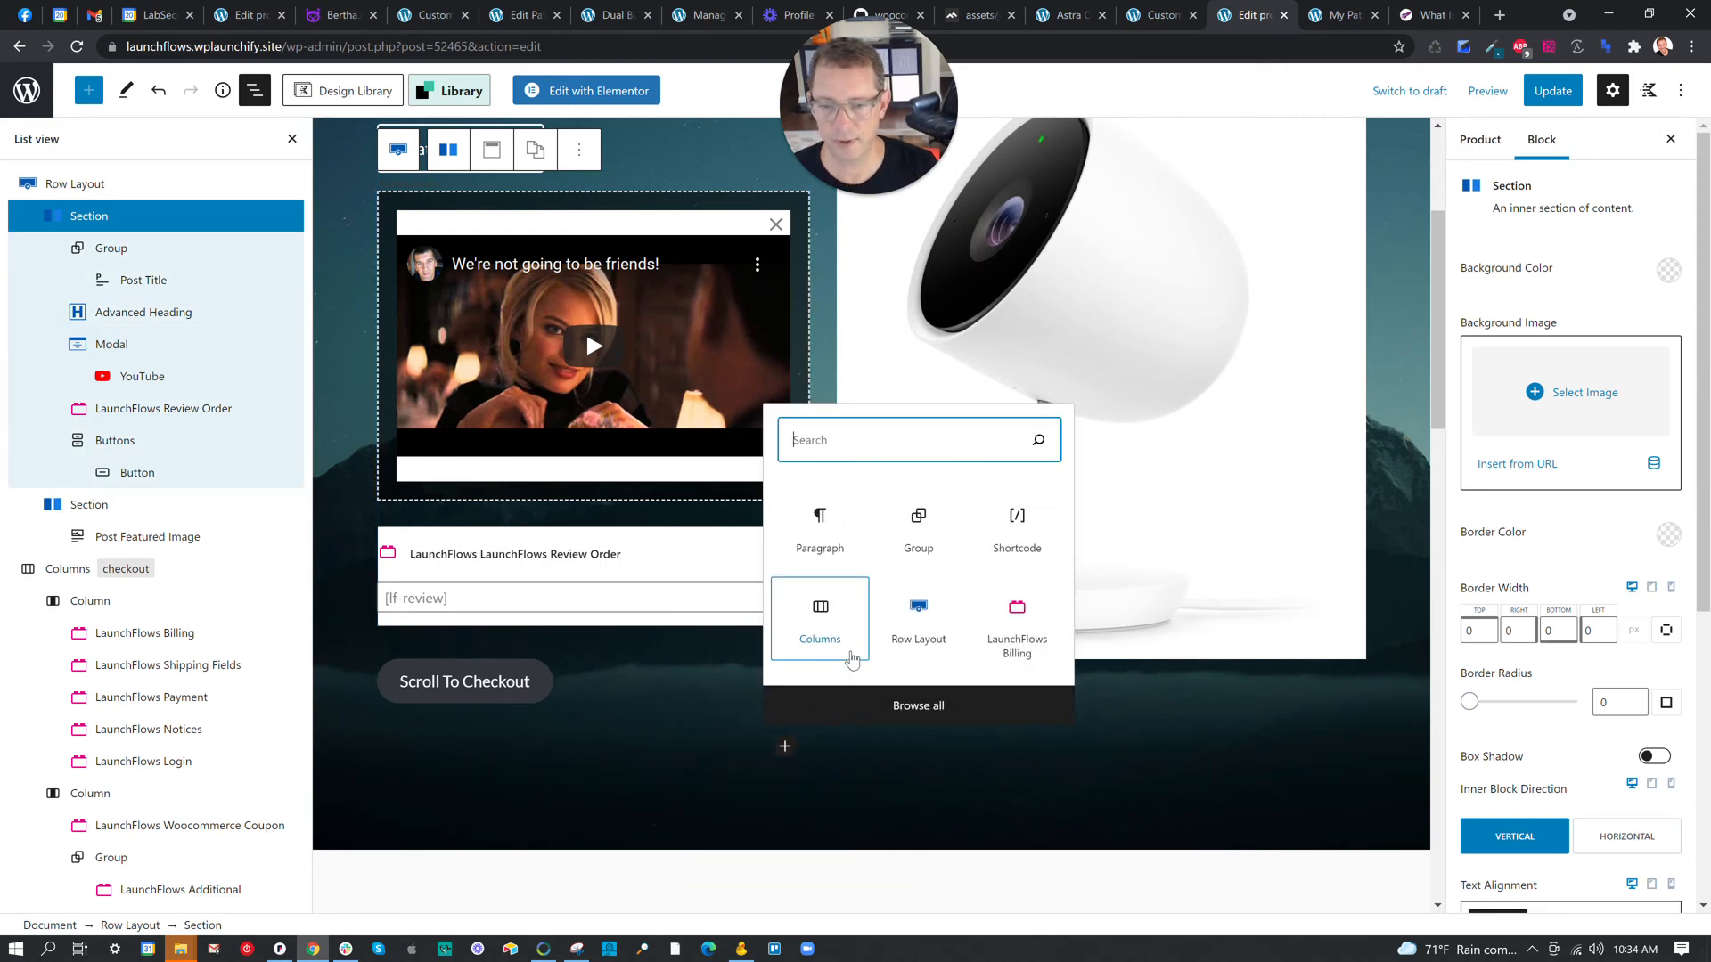
{"action": "type", "text": "a"}
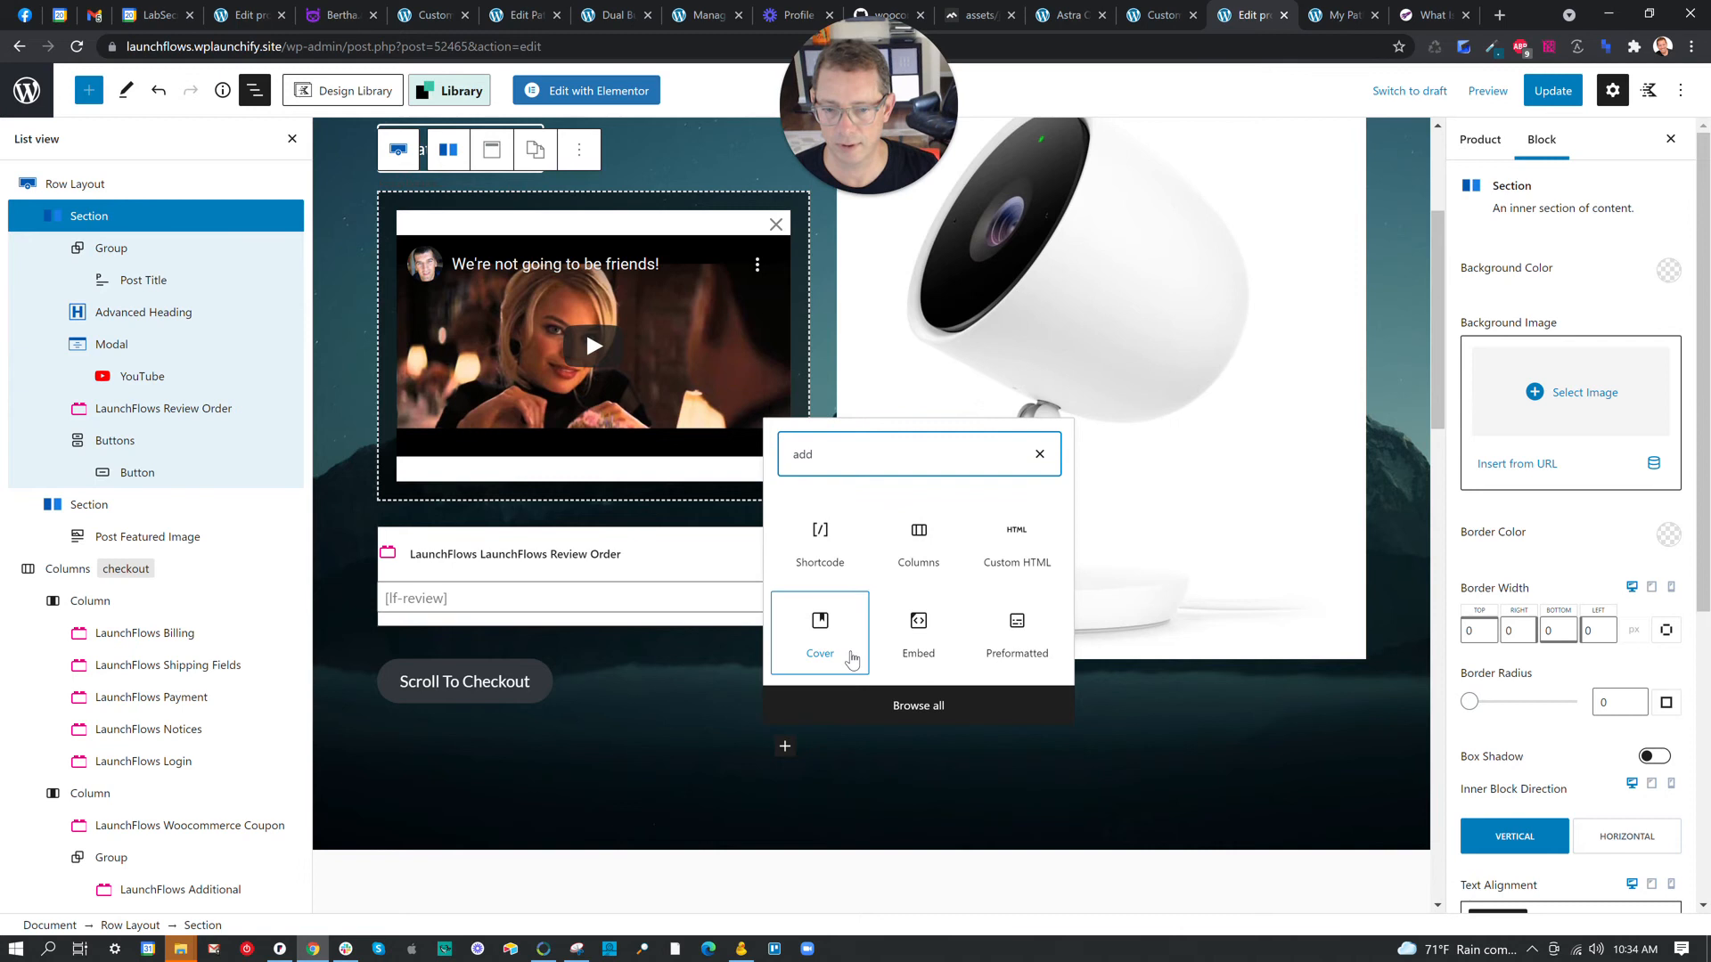
{"action": "key", "text": "BackSpace"}
{"action": "type", "text": "revie"}
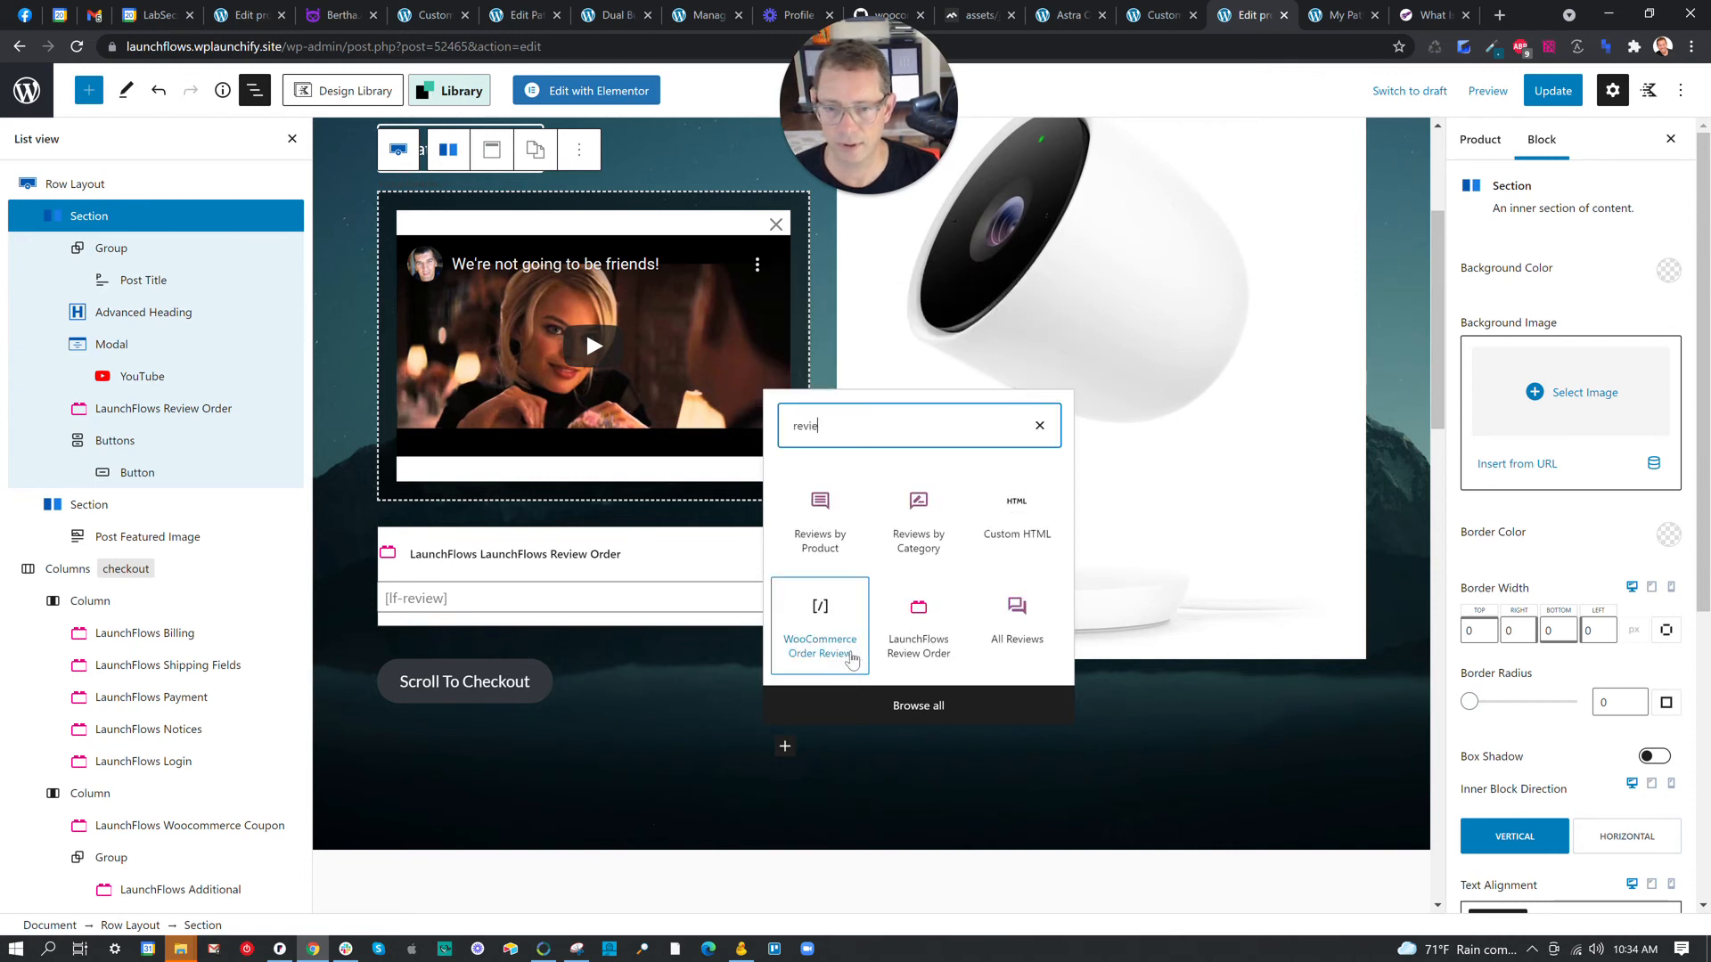
{"action": "key", "text": "BackSpace"}
{"action": "key", "text": "BackSpace"}
{"action": "key", "text": "BackSpace"}
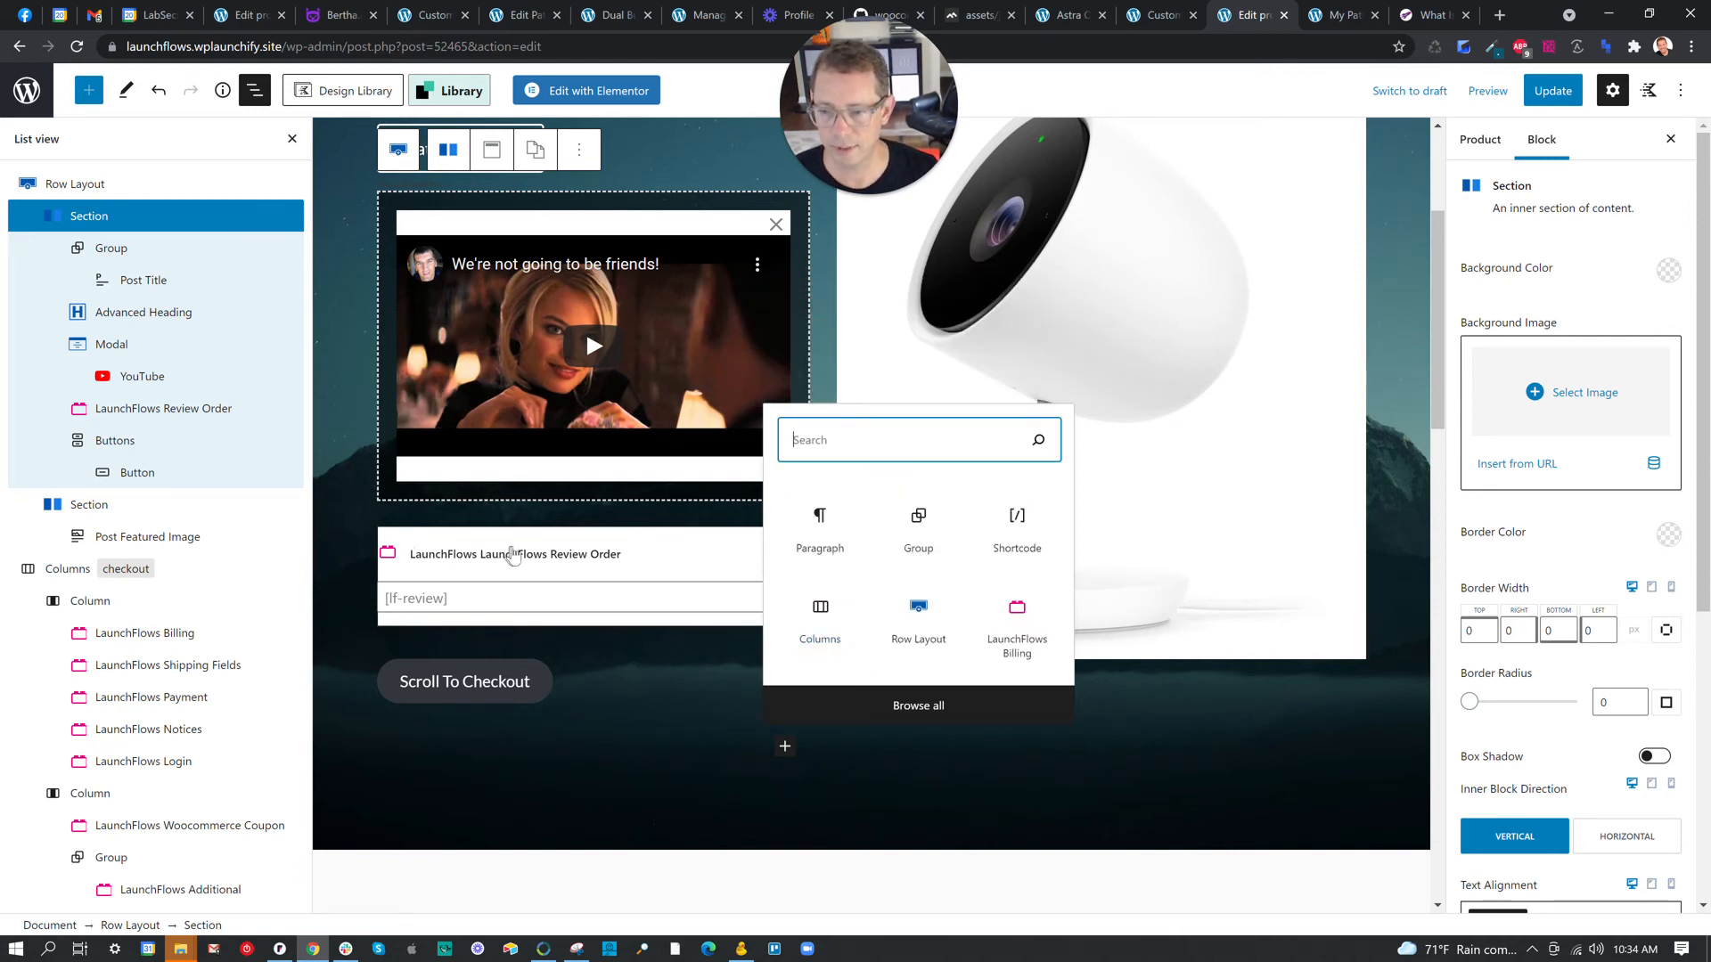
Remove the LaunchFlows Review Order block from the hero section and insert a new one below the Scroll To Checkout button.
{"action": "left_click", "coordinate": [513, 547]}
{"action": "left_click", "coordinate": [553, 494]}
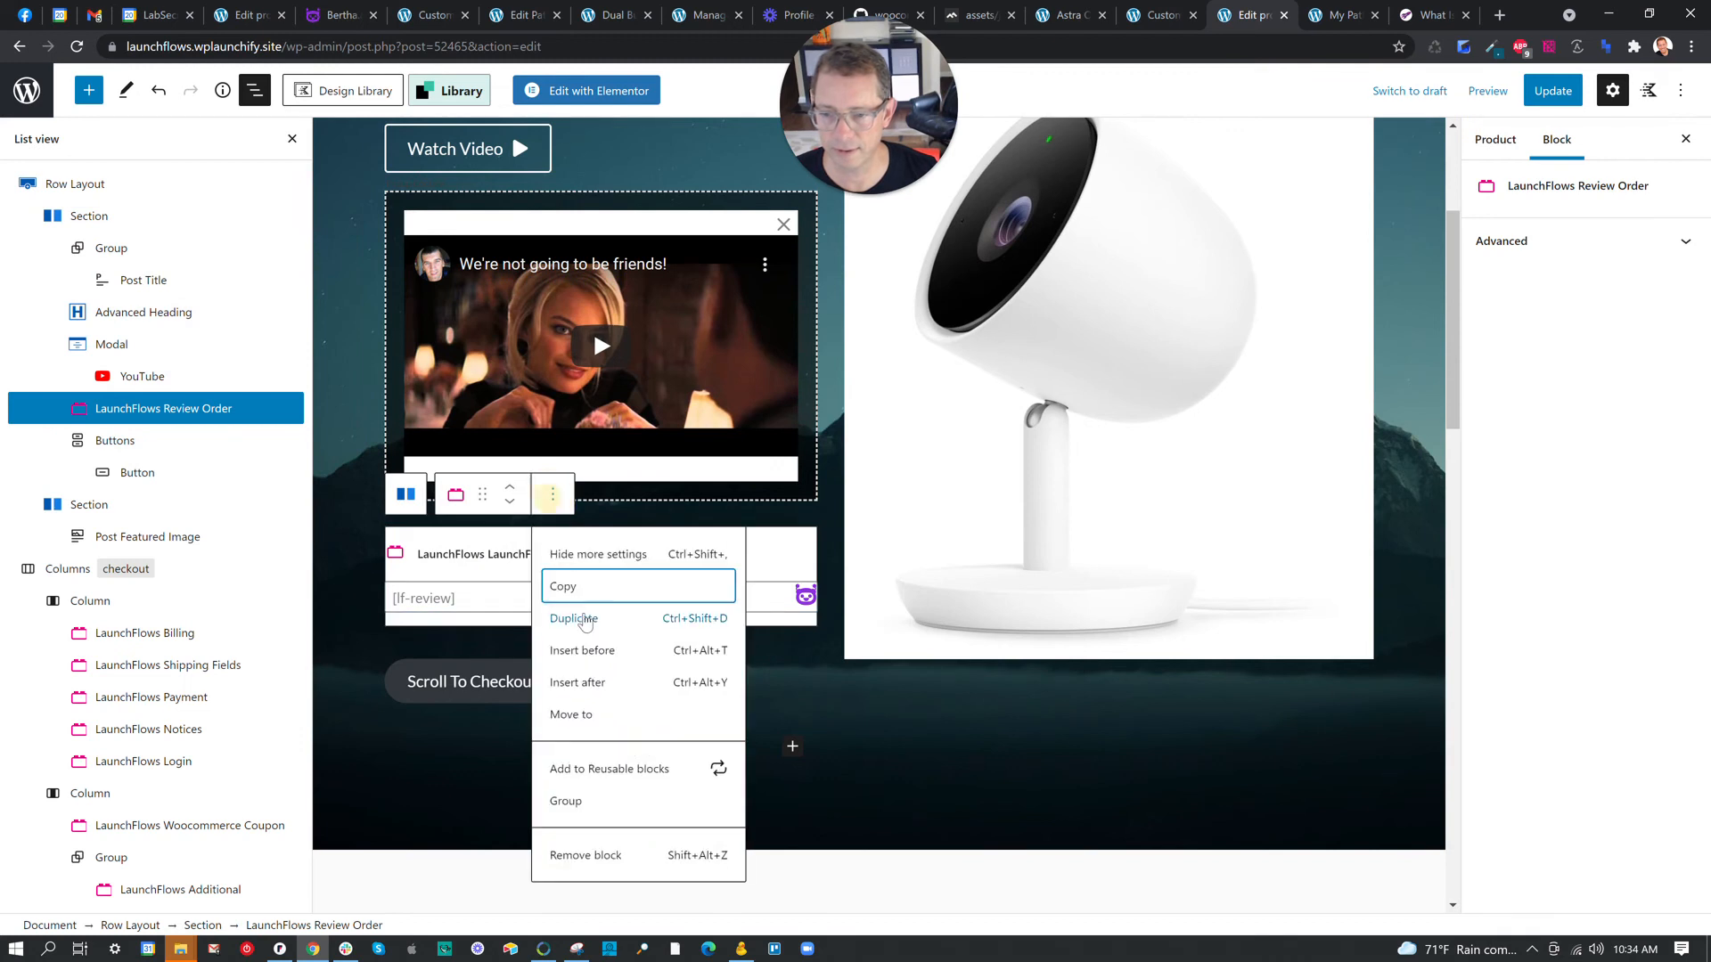
{"action": "left_click", "coordinate": [590, 855]}
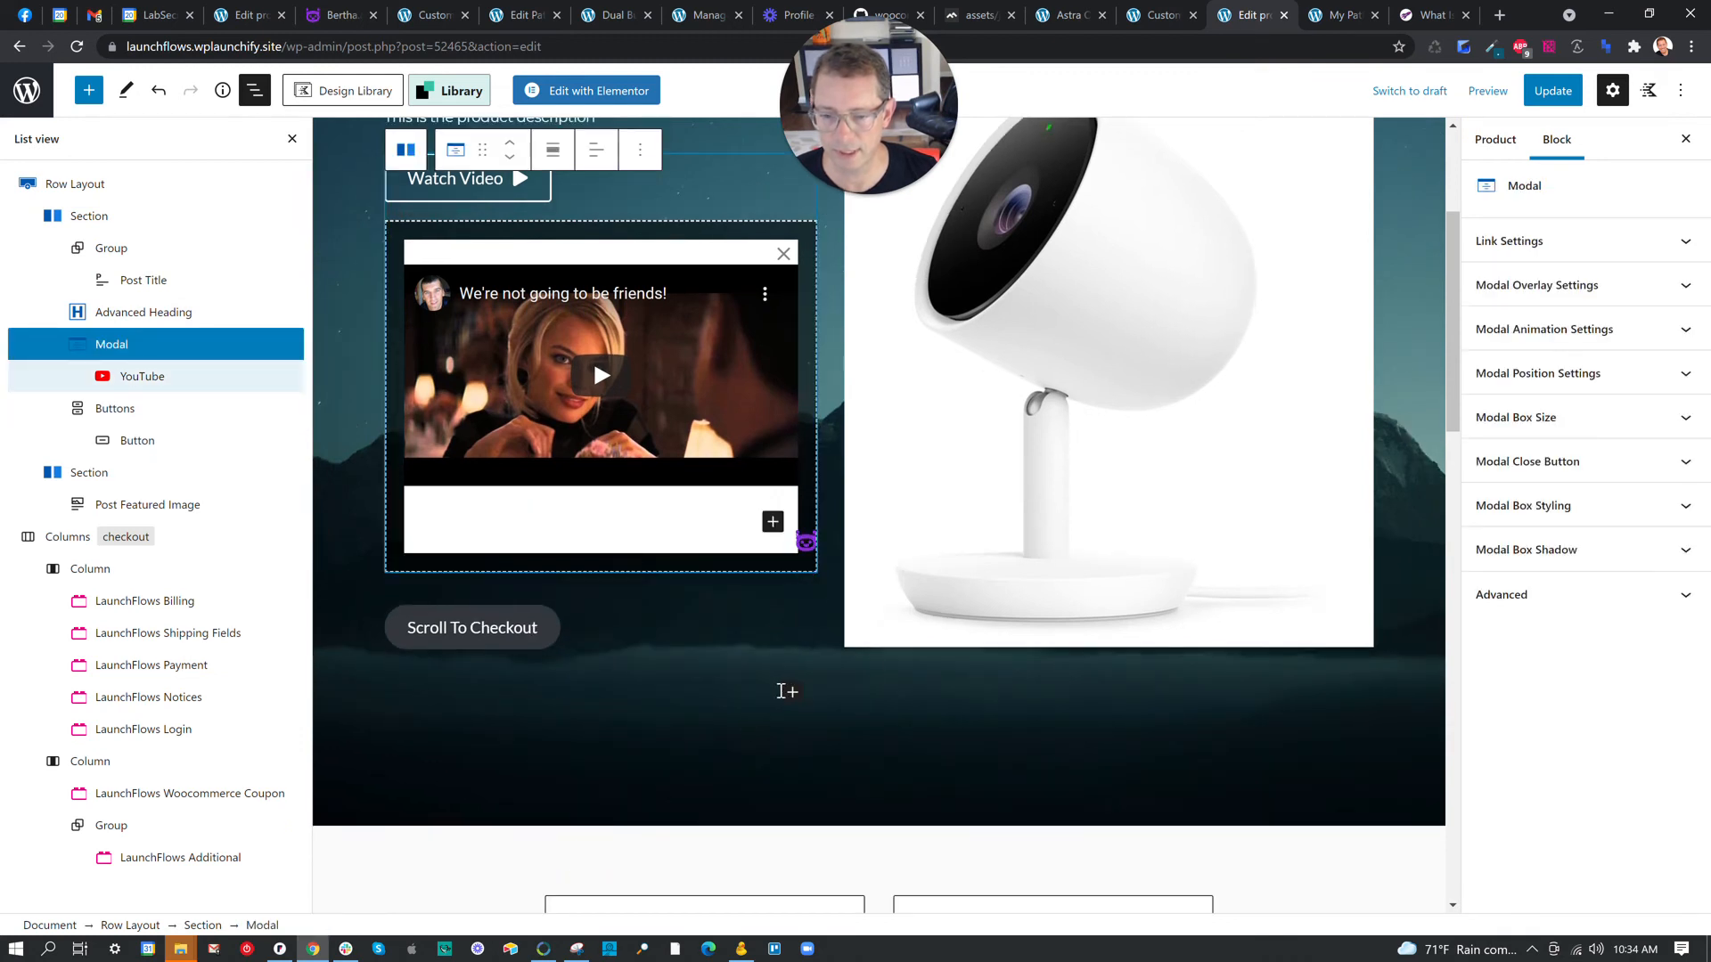
{"action": "left_click", "coordinate": [789, 700]}
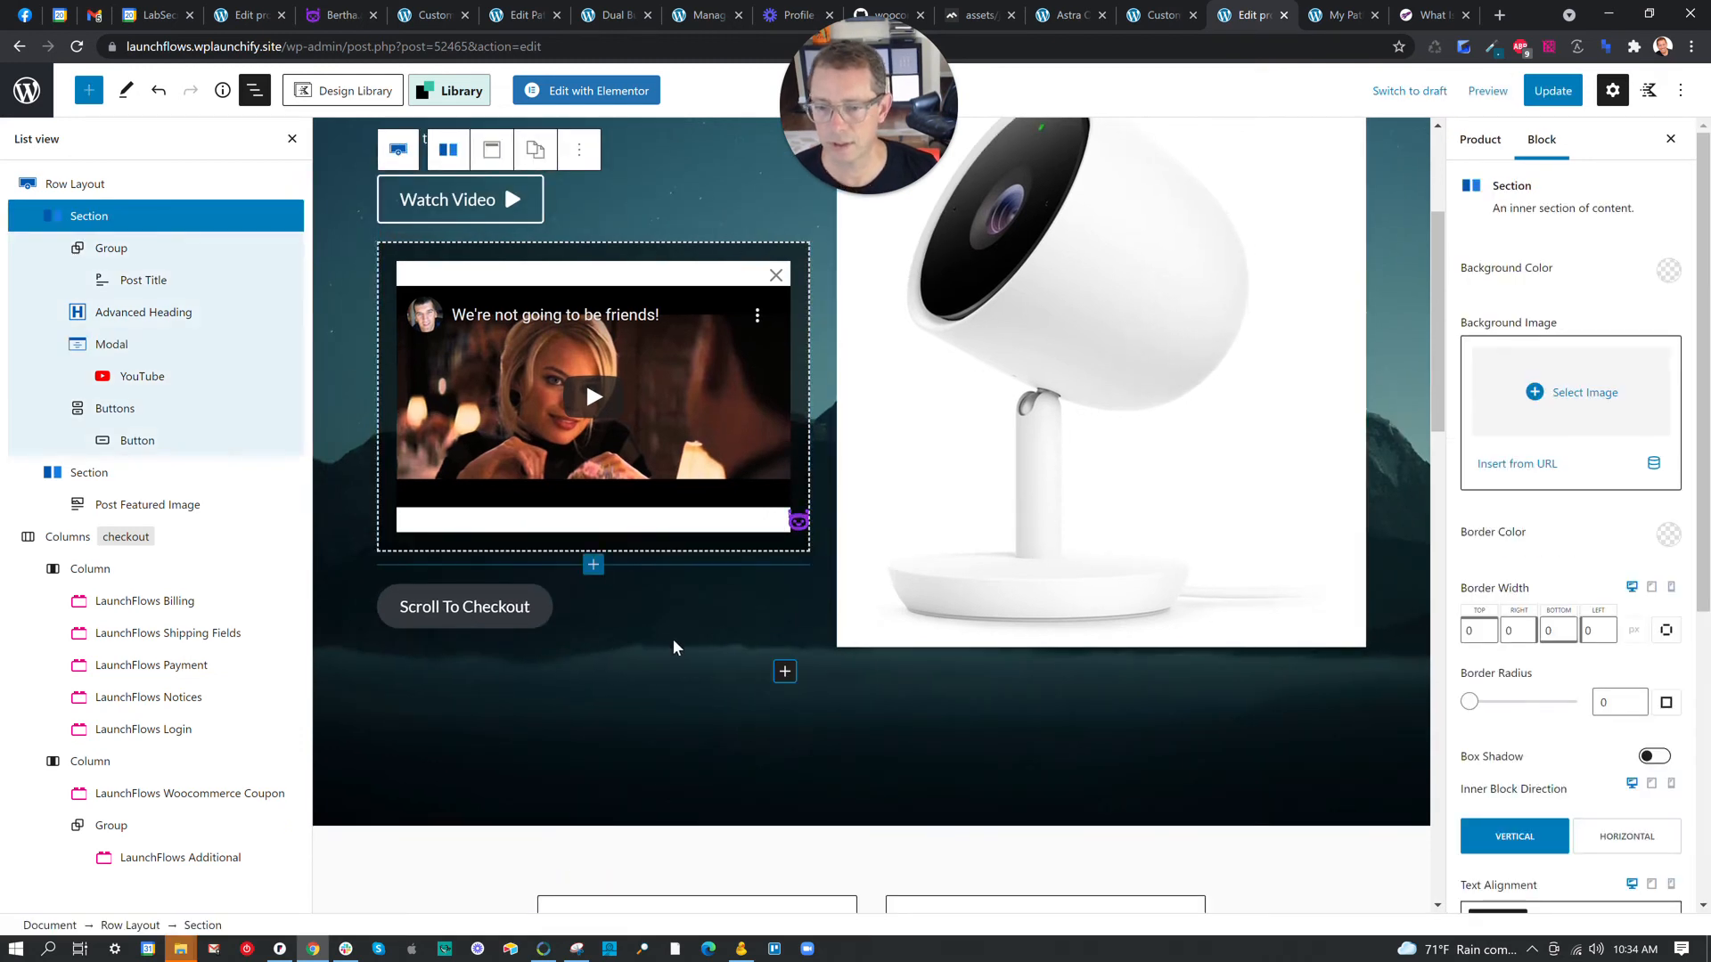
{"action": "left_click", "coordinate": [784, 671]}
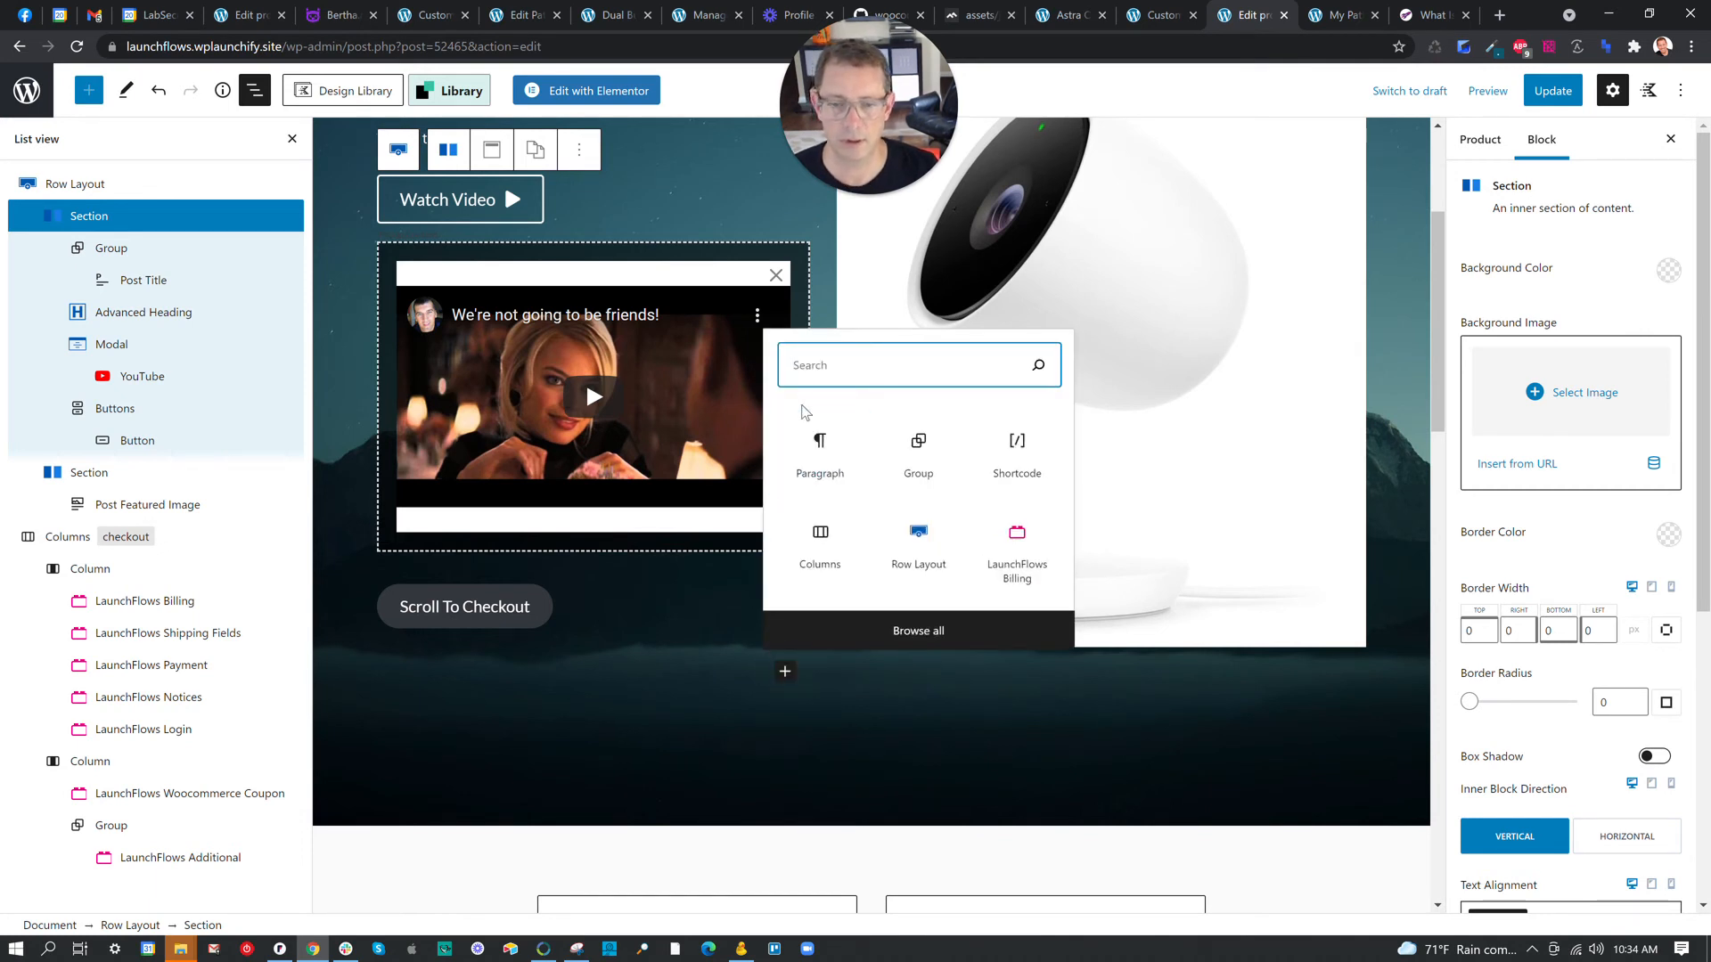
{"action": "type", "text": "review"}
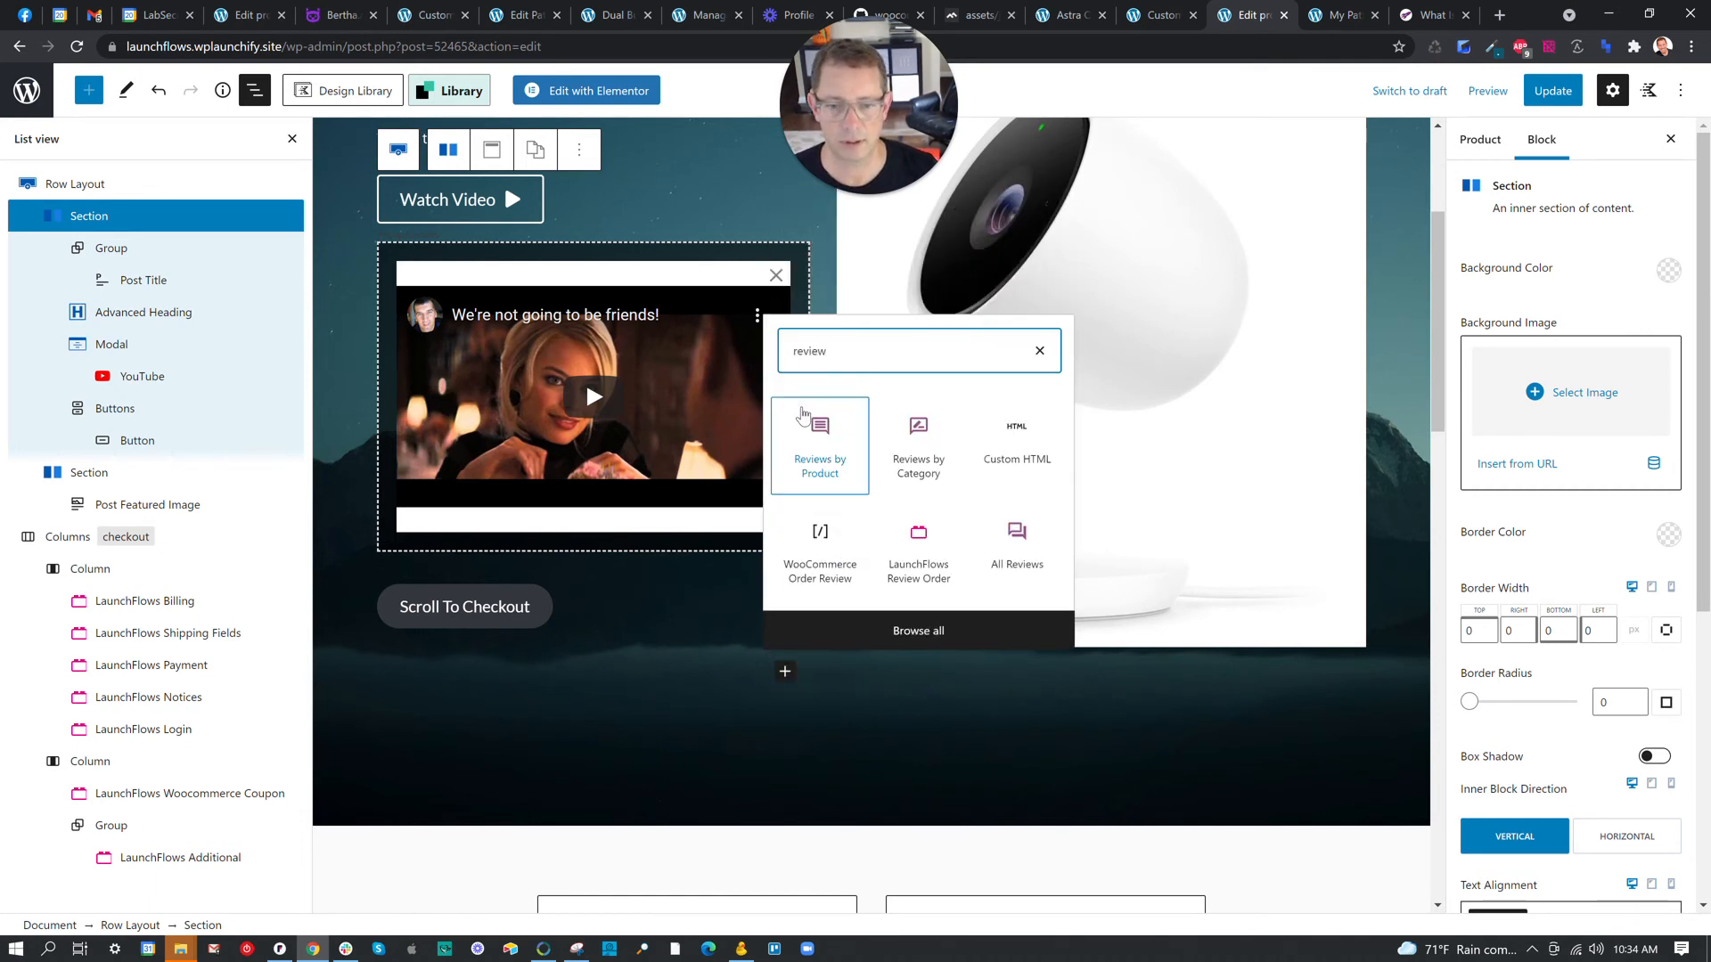
{"action": "left_click", "coordinate": [933, 550]}
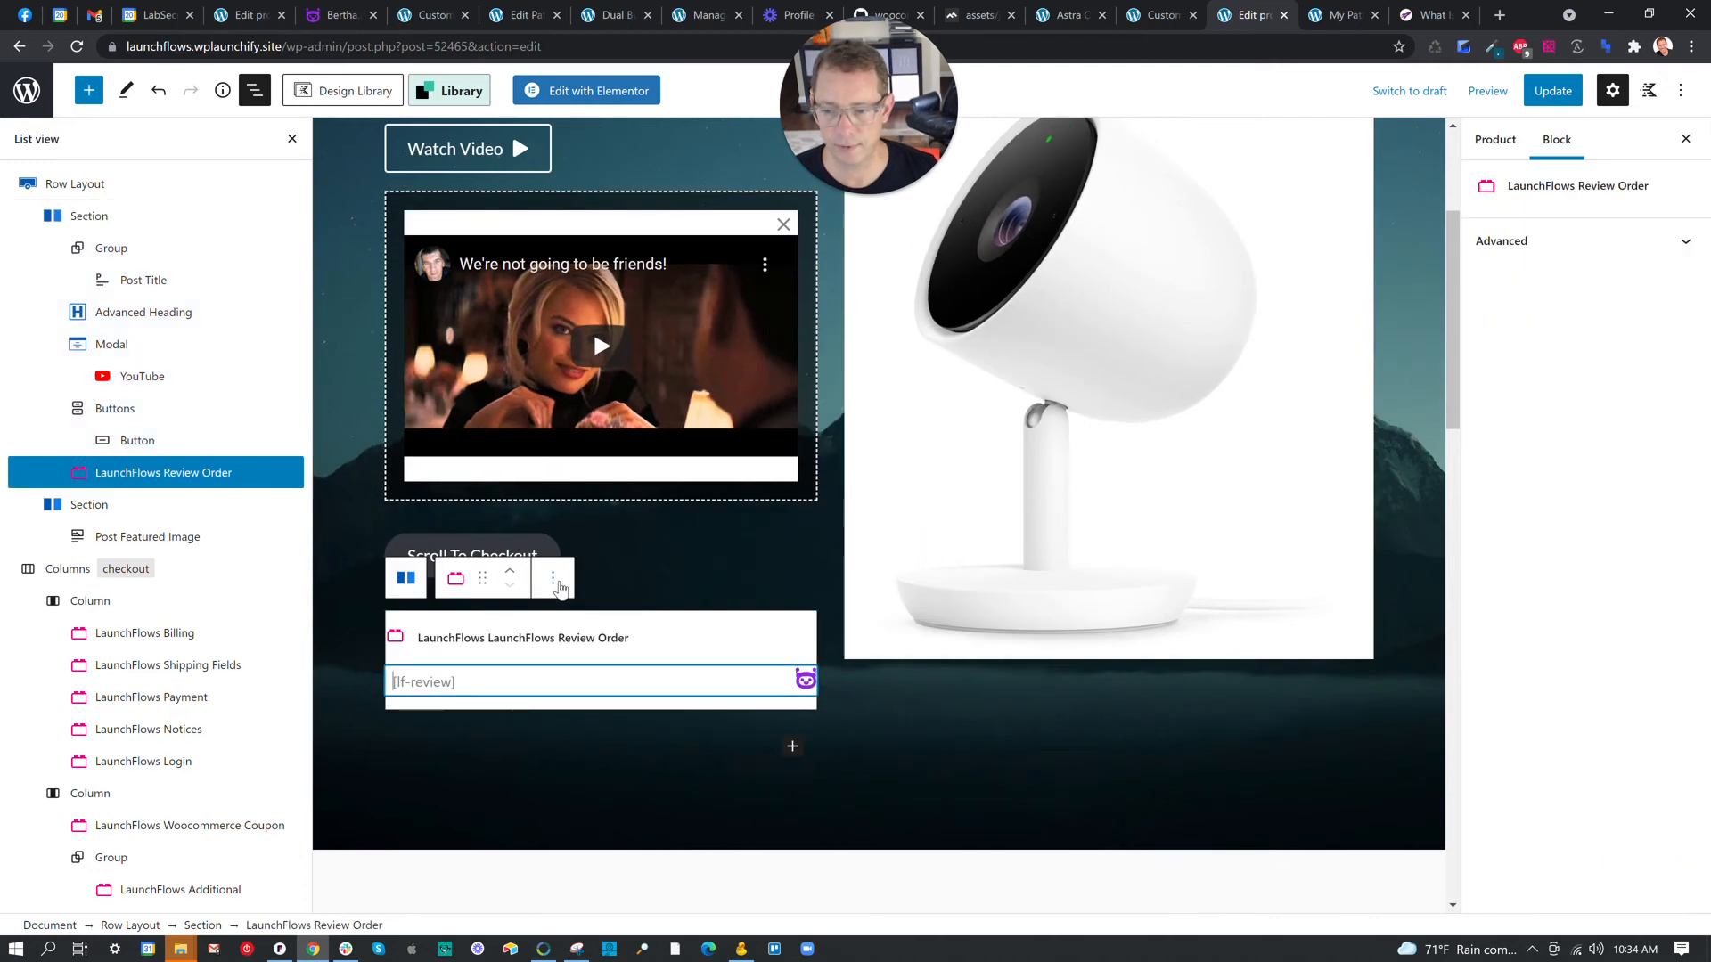
Wrap the new LaunchFlows Review Order block in a Group and give it a solid white (#ffffff) background.
{"action": "left_click", "coordinate": [556, 581]}
{"action": "left_click", "coordinate": [588, 465]}
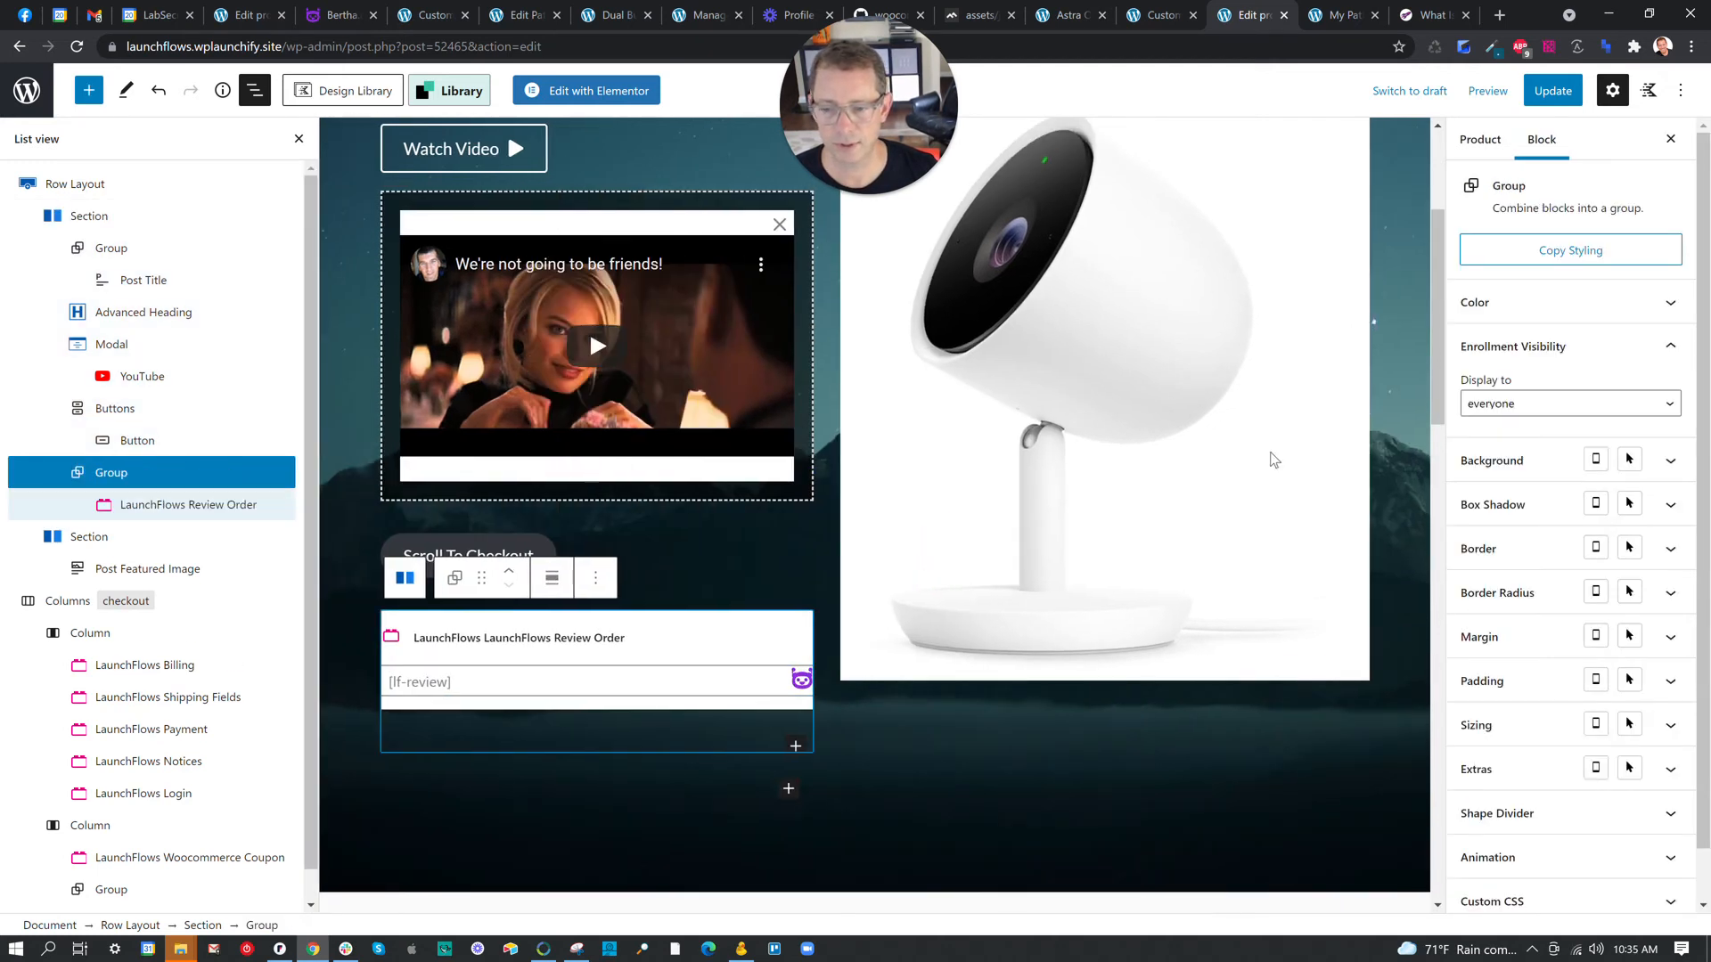
{"action": "left_click", "coordinate": [1555, 468]}
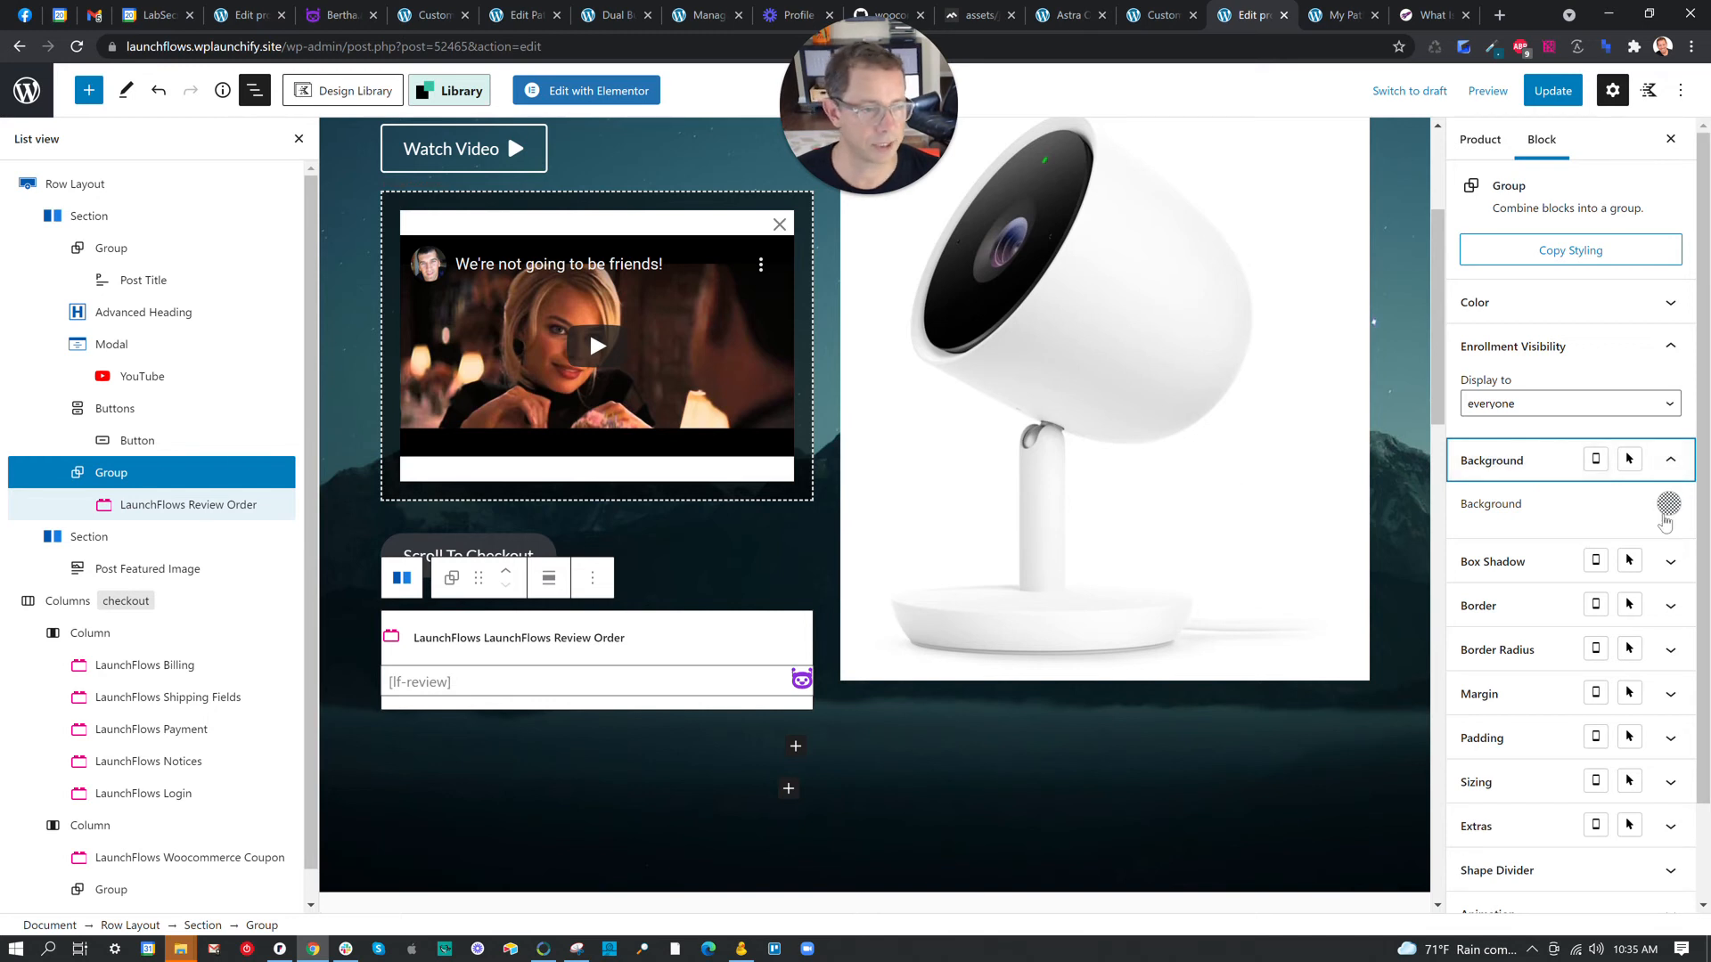
{"action": "left_click", "coordinate": [1664, 504]}
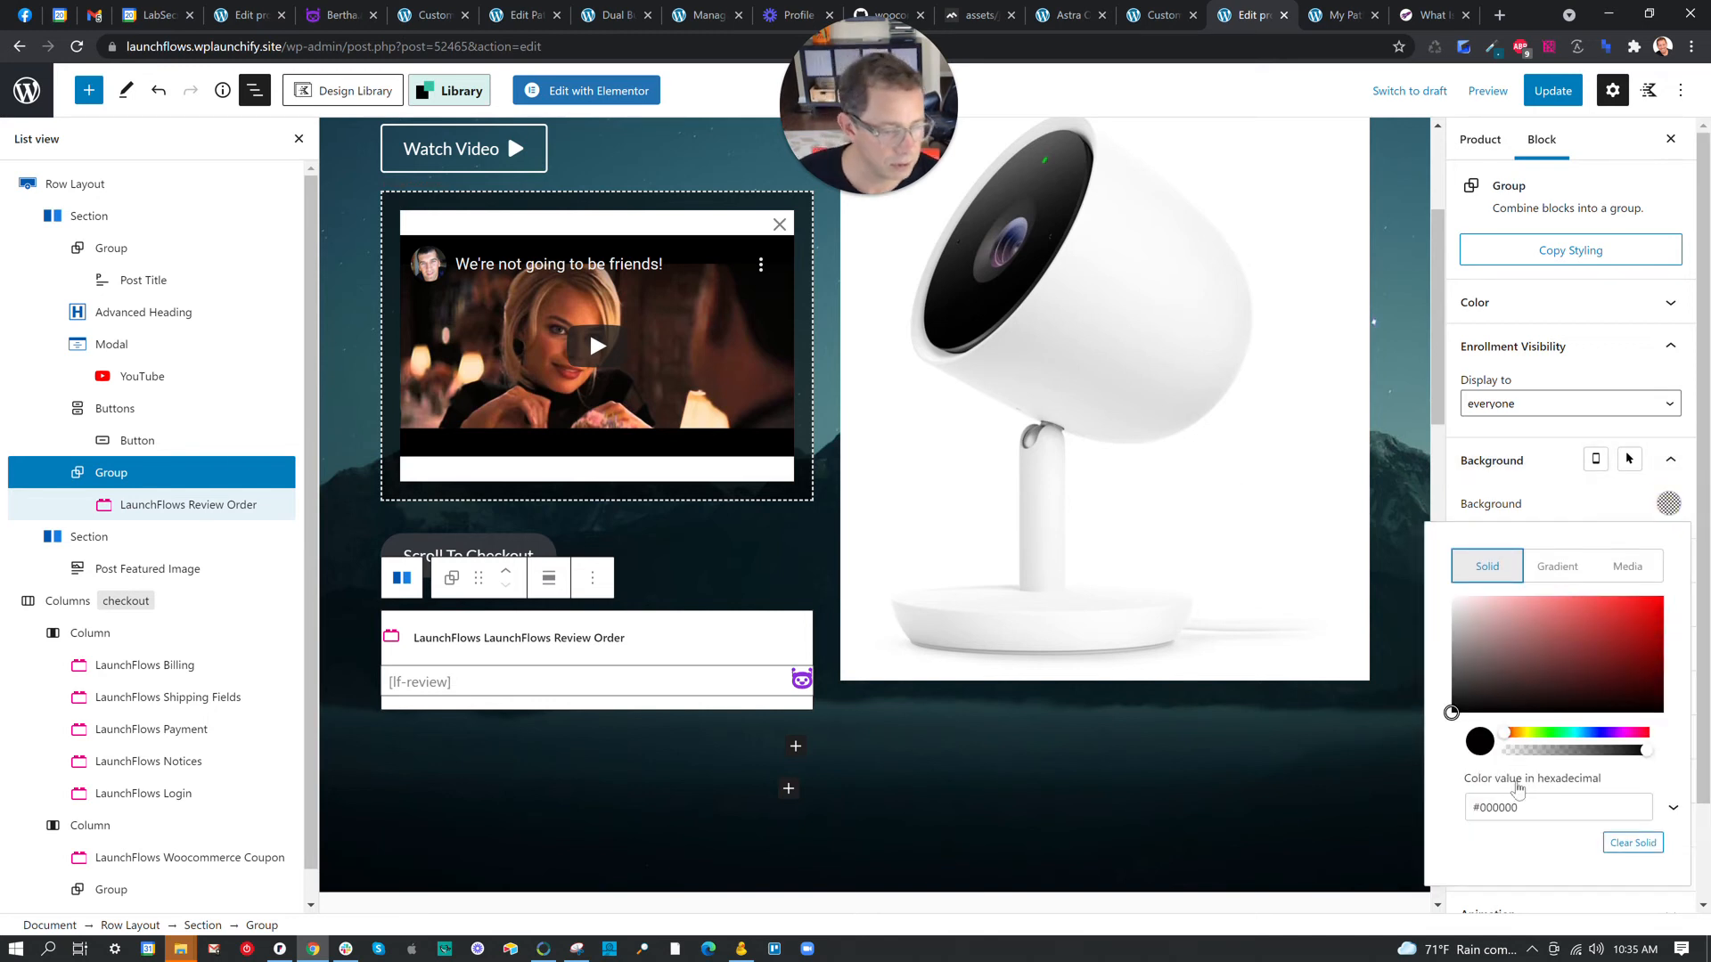
{"action": "left_click_drag", "start_coordinate": [1466, 613], "coordinate": [1451, 588]}
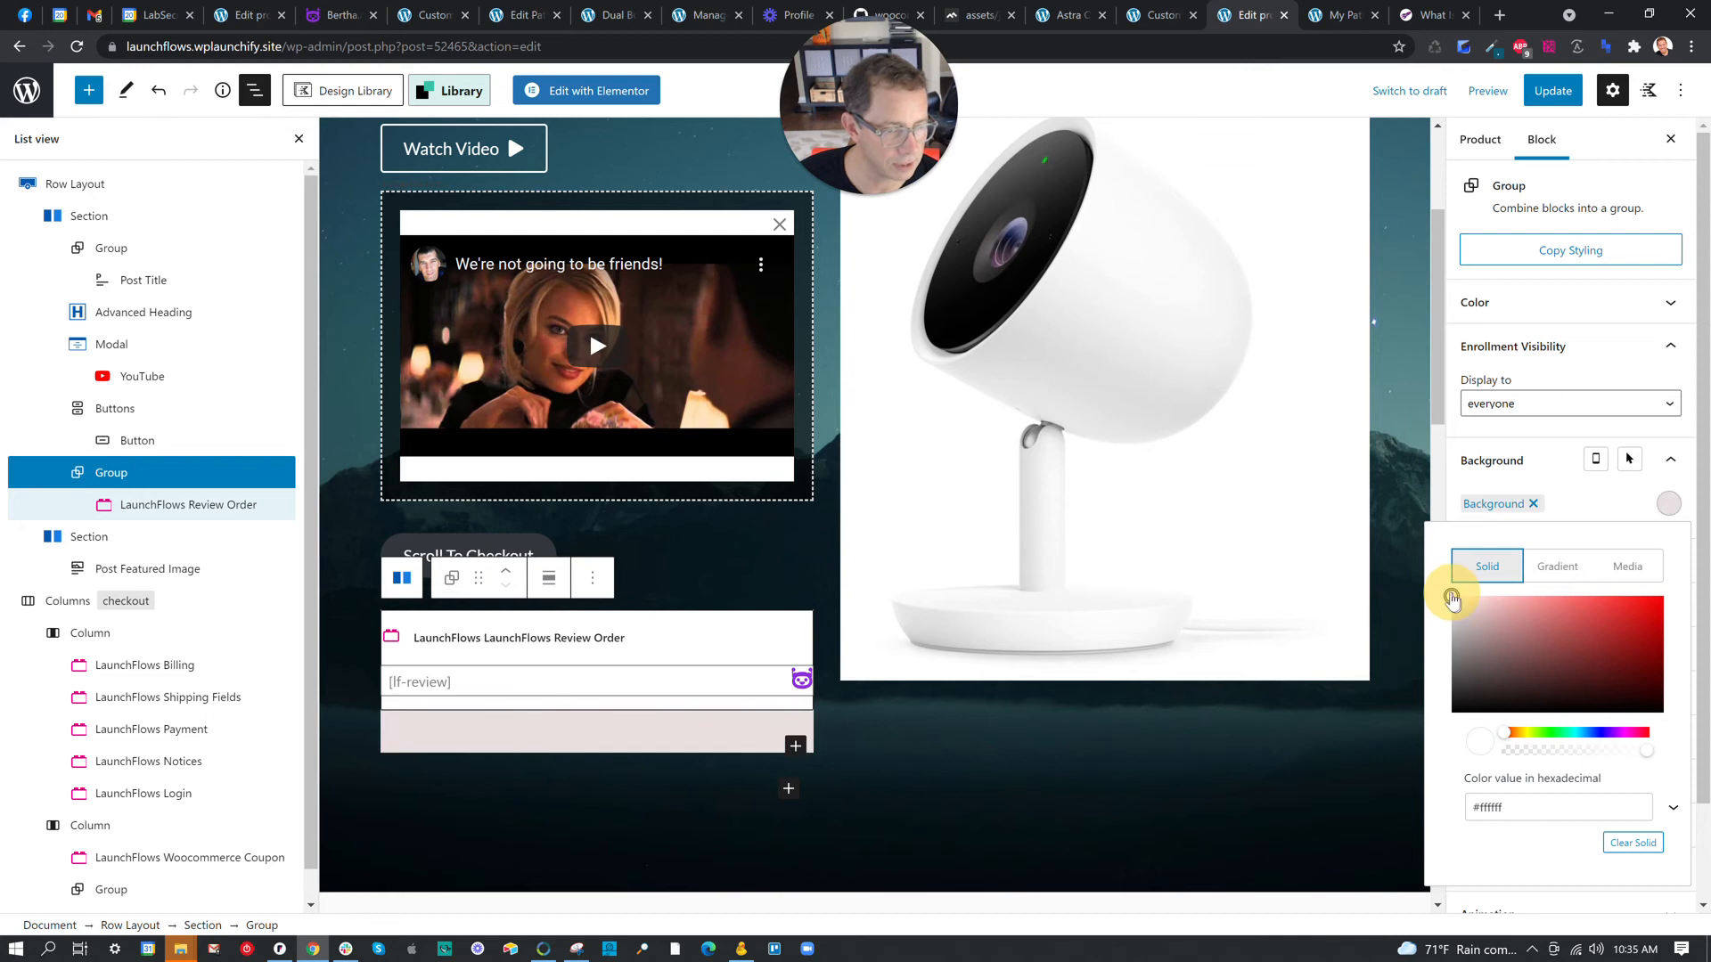
Update the product and reload the live page to check the order review on its white background.
{"action": "left_click", "coordinate": [1554, 91]}
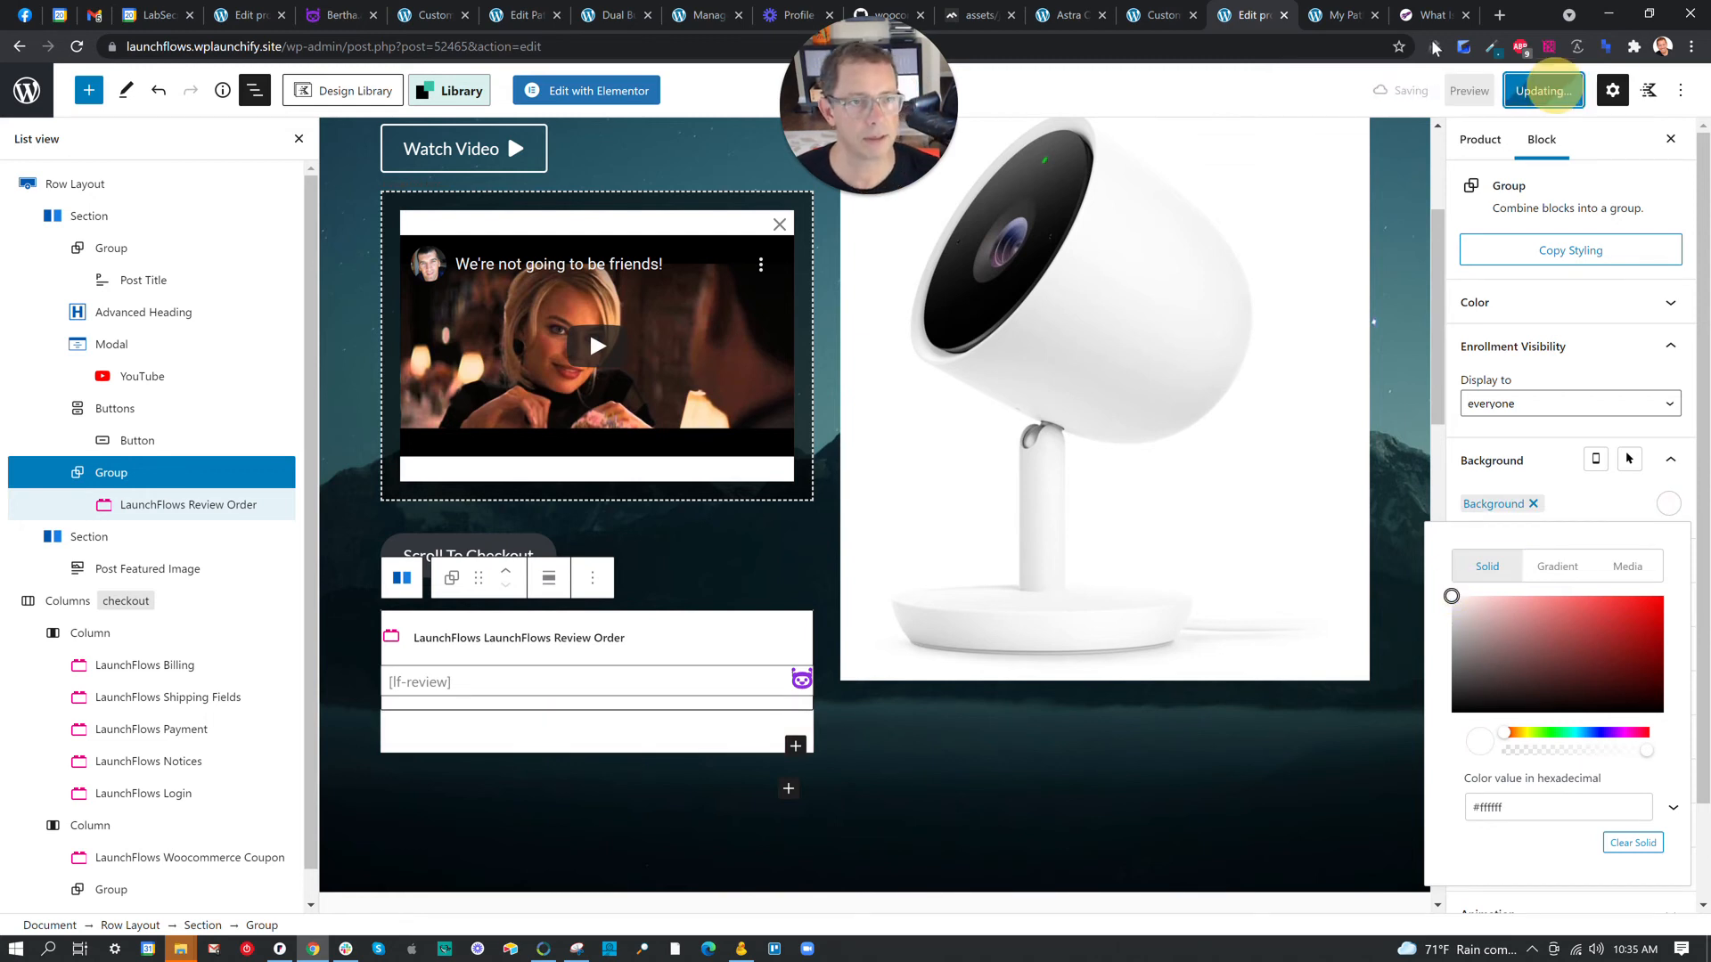
{"action": "left_click", "coordinate": [1327, 16]}
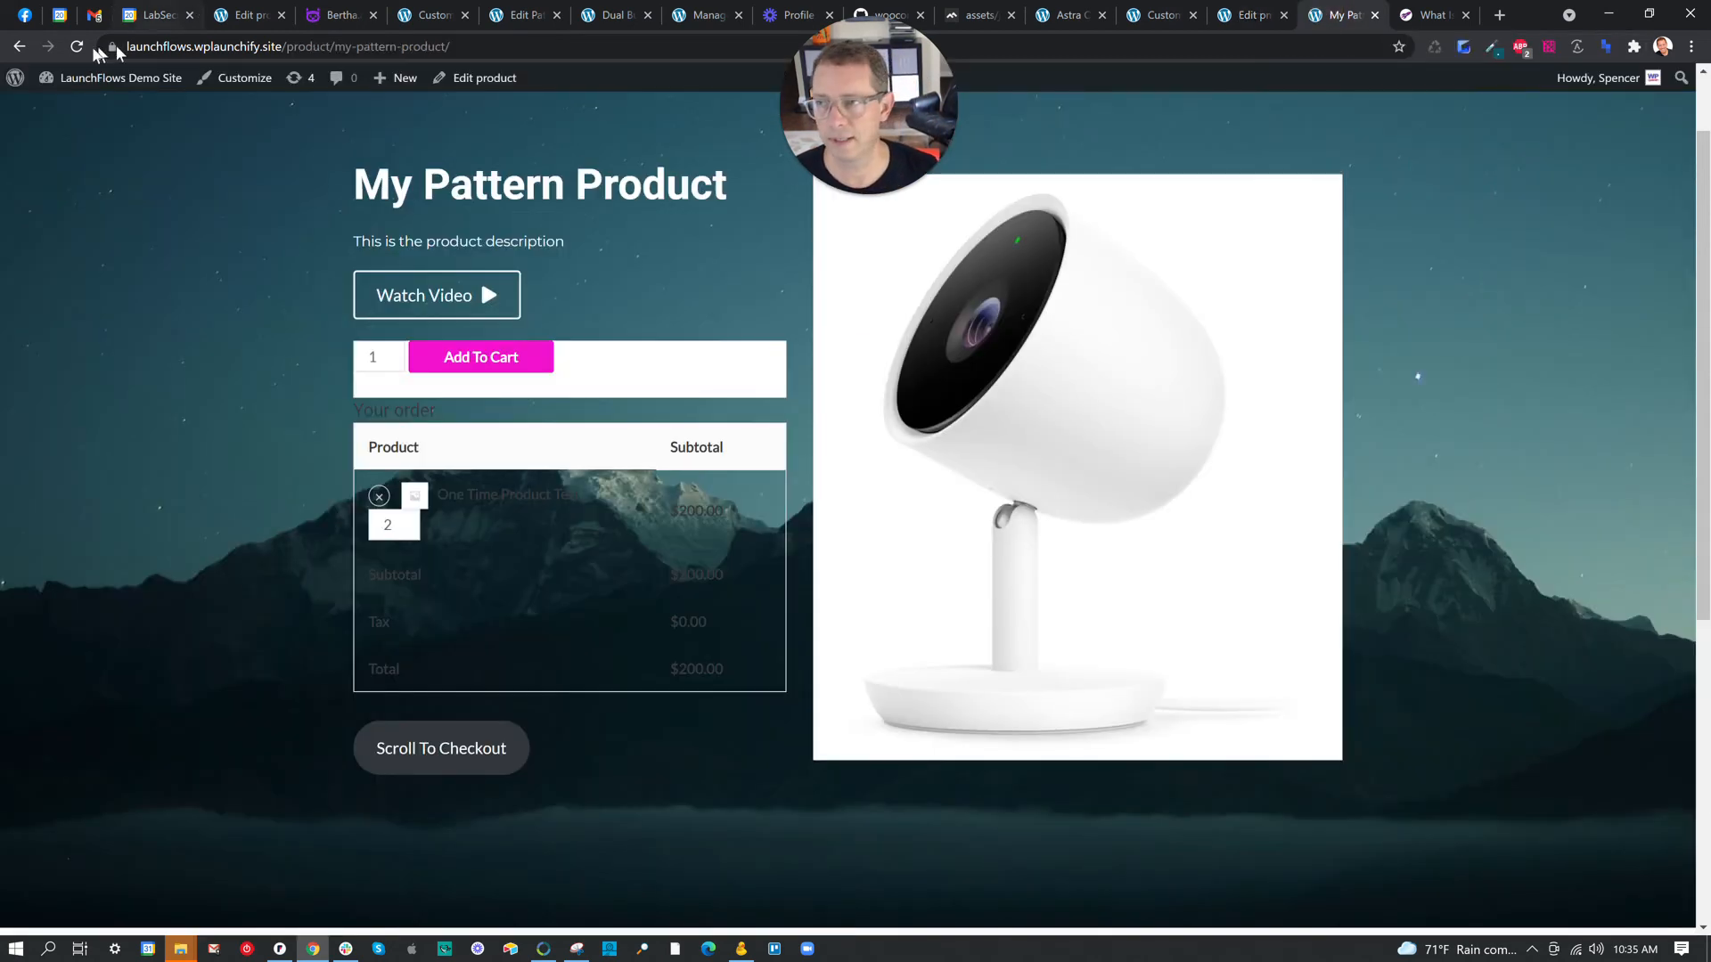
{"action": "left_click", "coordinate": [75, 49]}
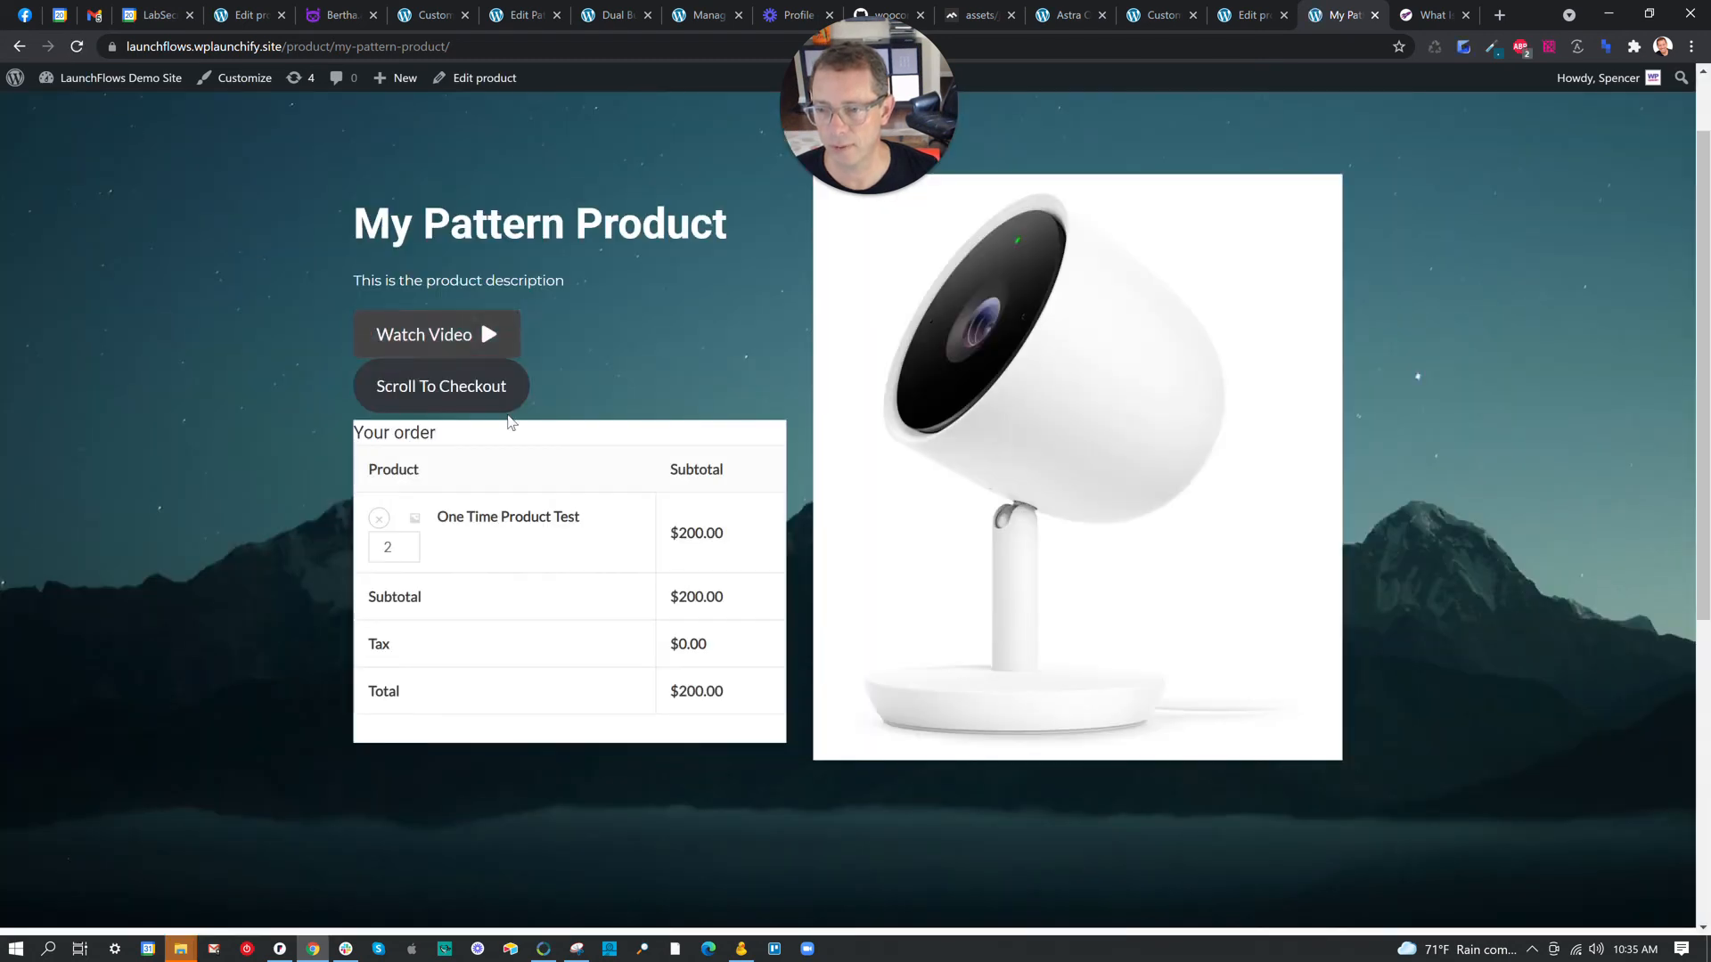
Back in the product editor, set the Review Order Group's padding to 2% on all sides.
{"action": "left_click", "coordinate": [1246, 15]}
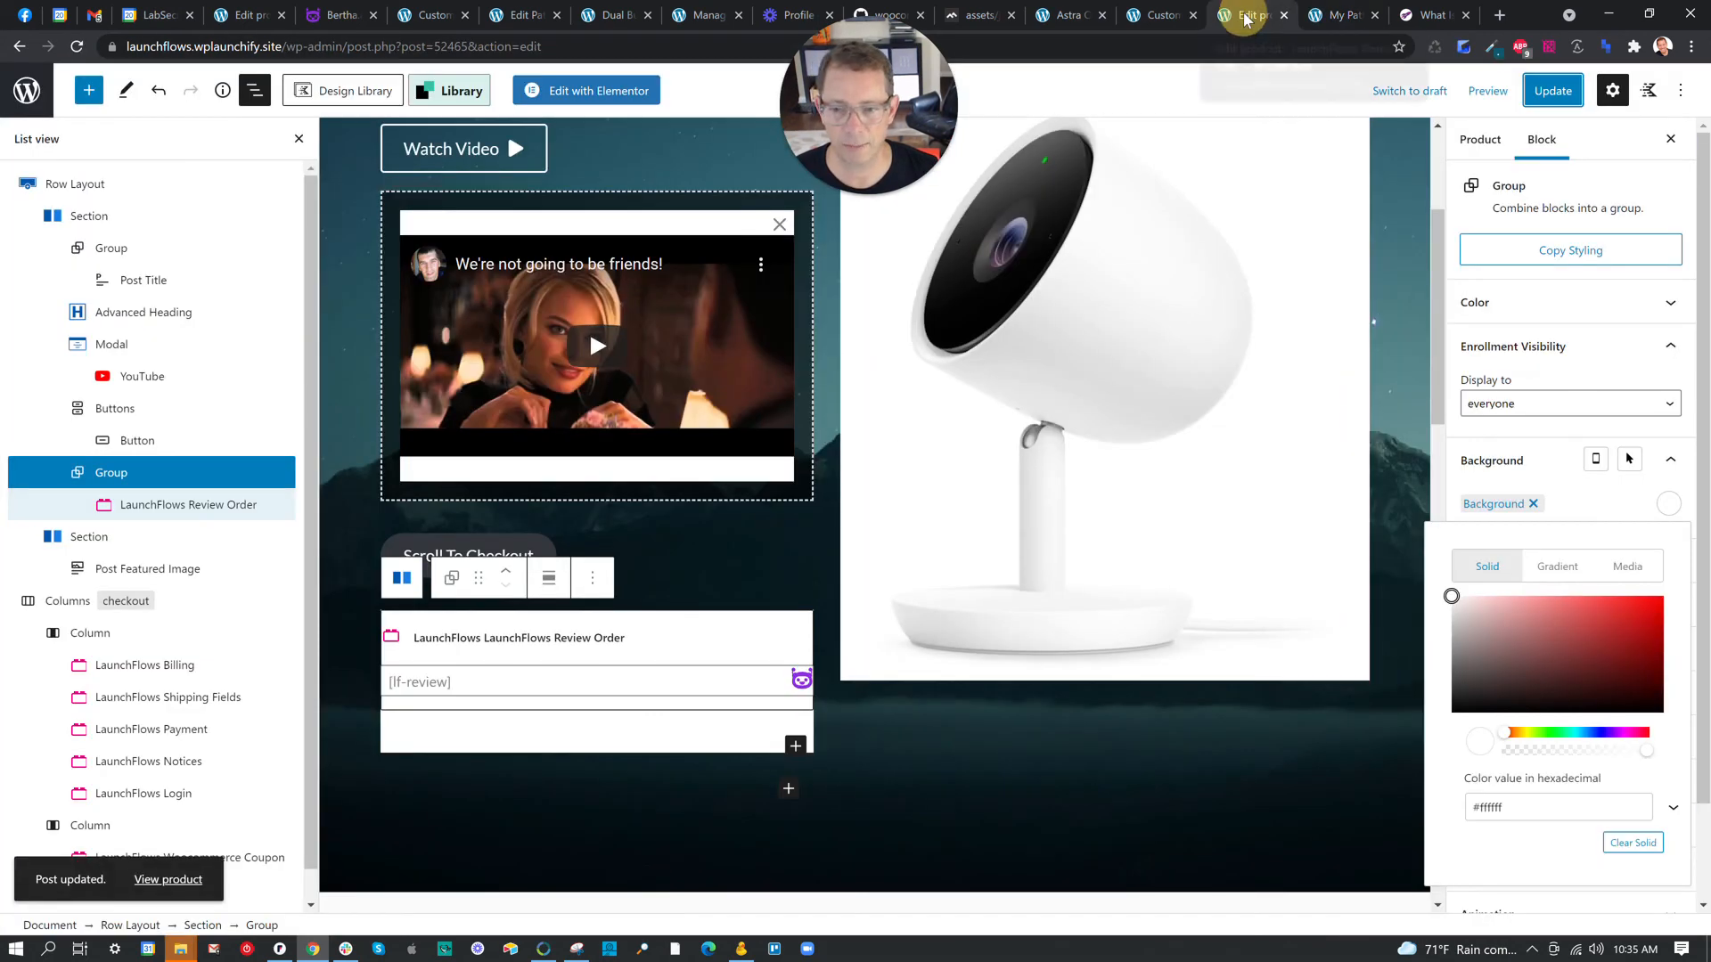
{"action": "left_click", "coordinate": [1543, 466]}
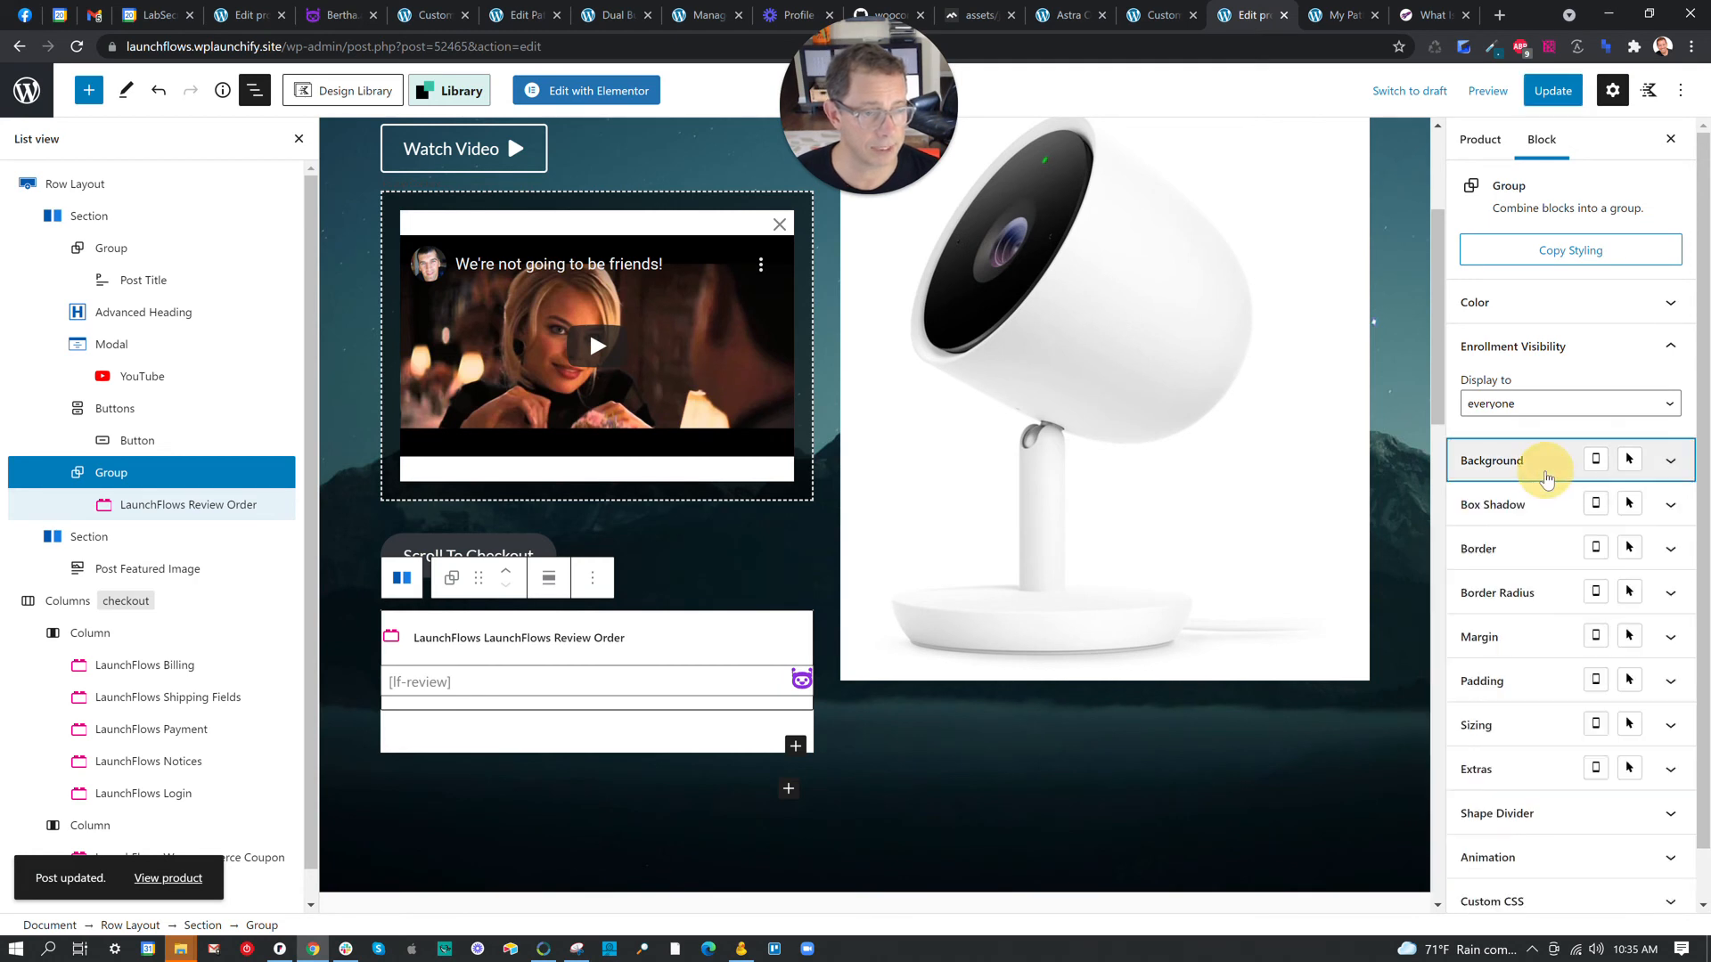
{"action": "left_click", "coordinate": [1522, 680]}
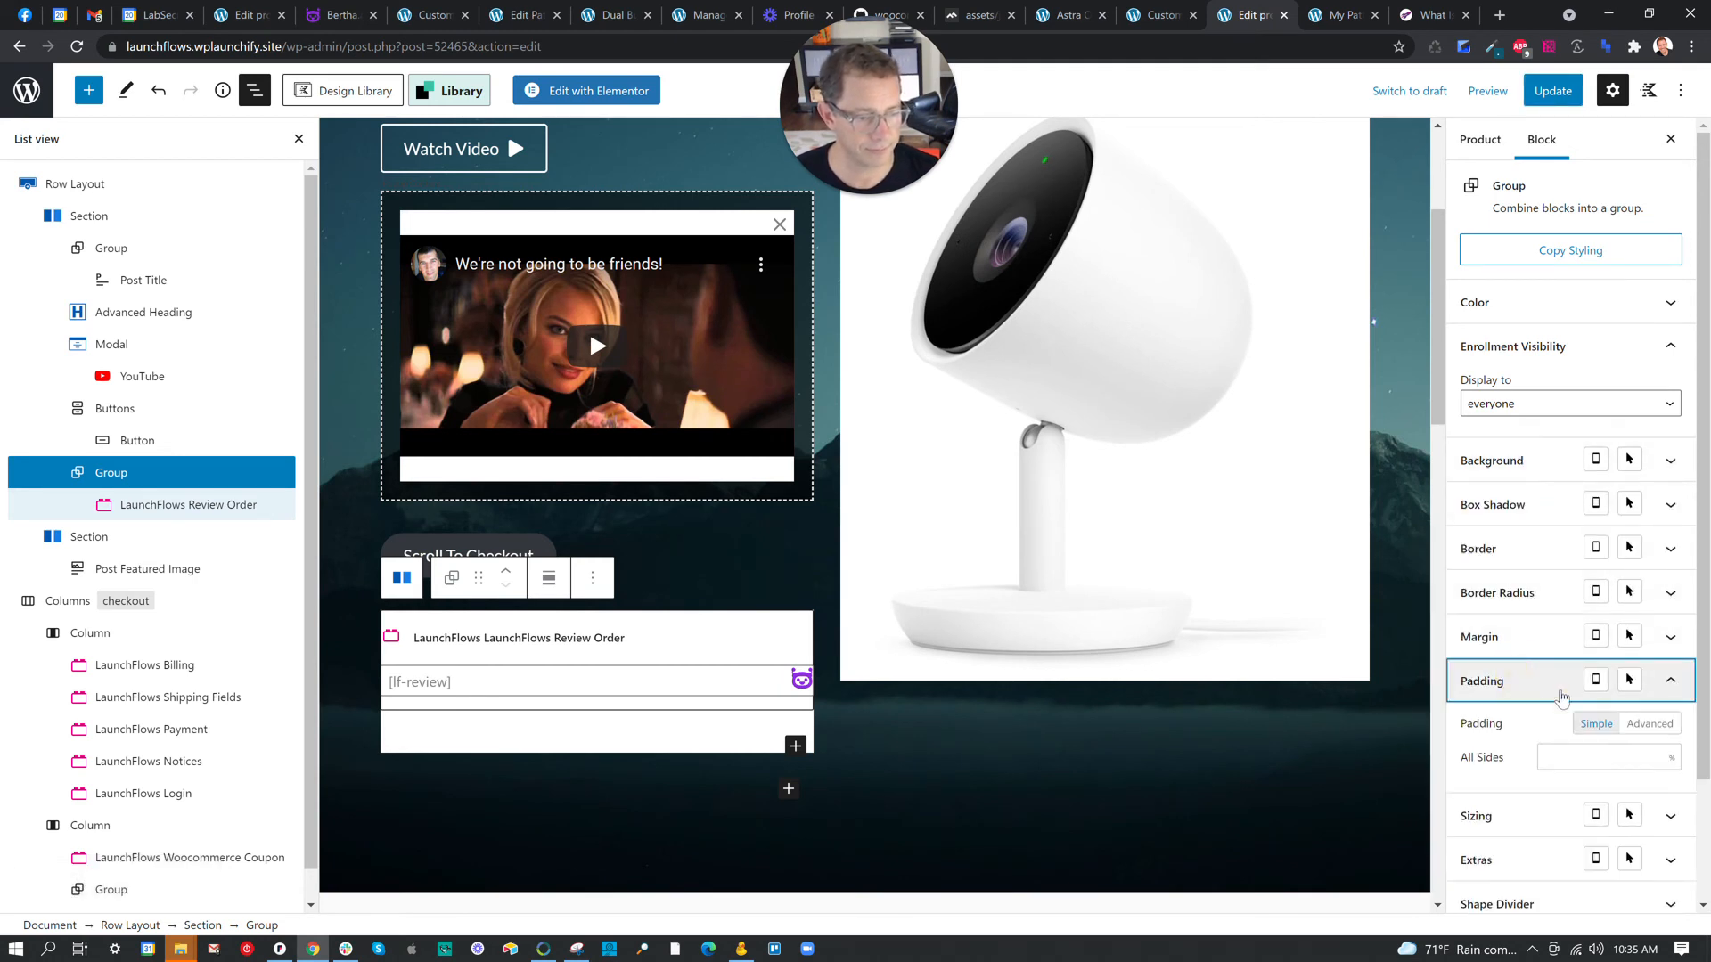
{"action": "left_click", "coordinate": [1671, 757]}
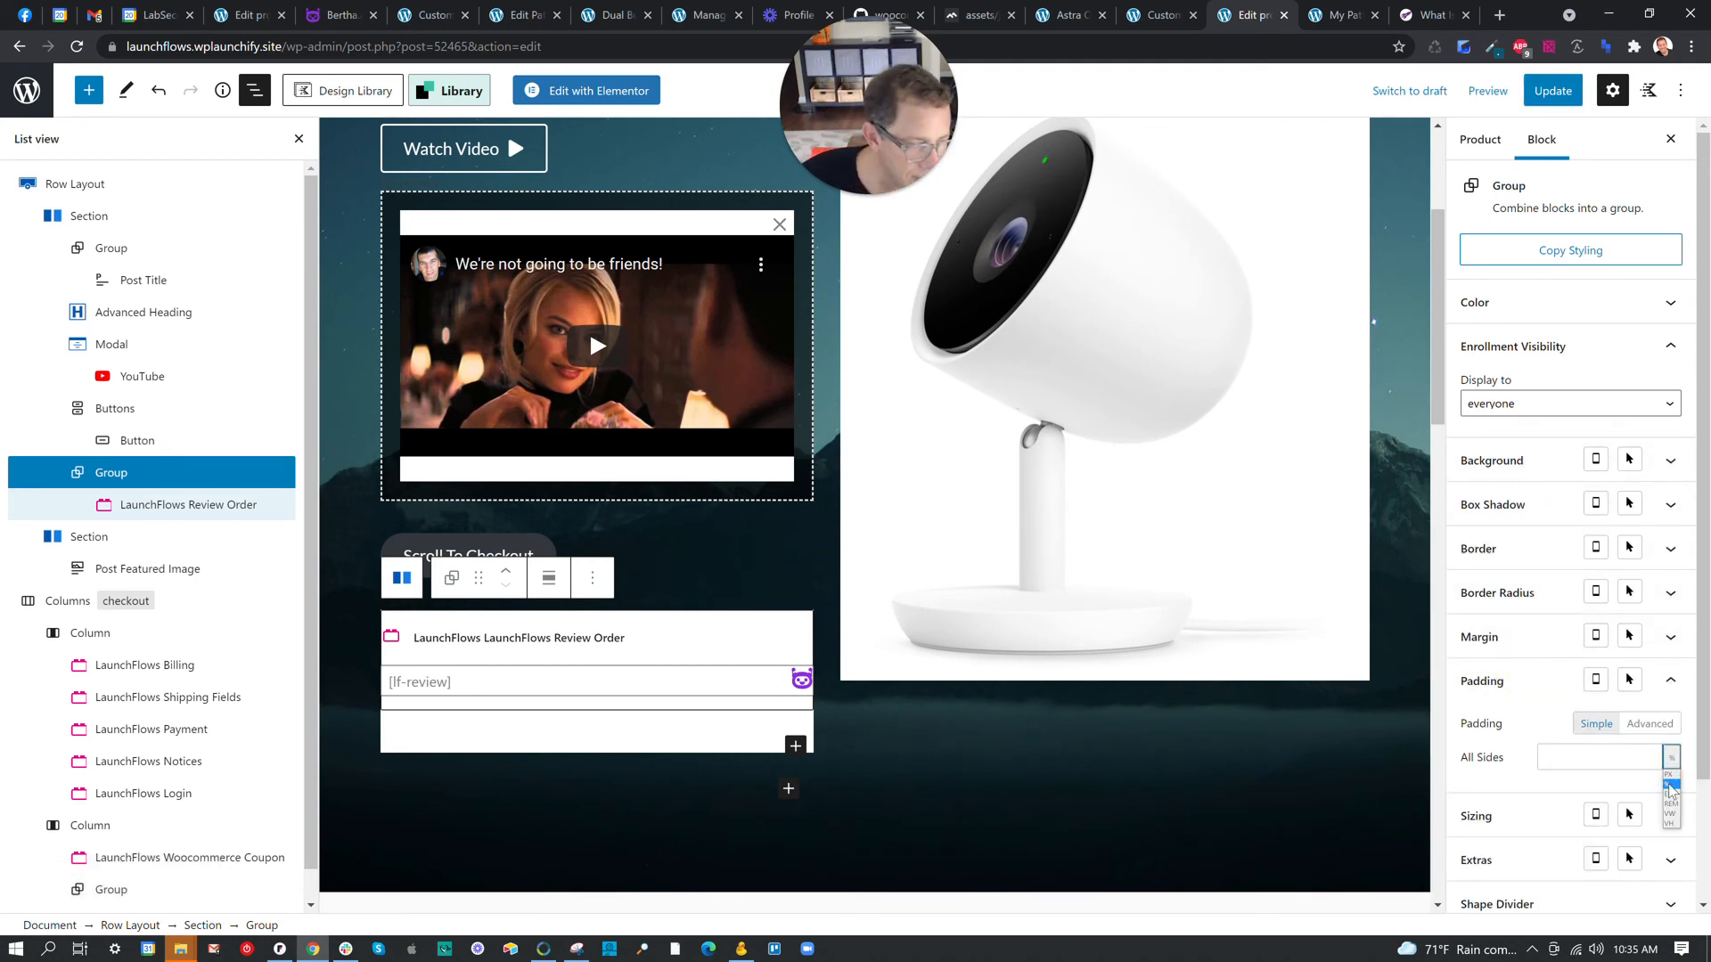
{"action": "left_click", "coordinate": [1669, 784]}
{"action": "left_click", "coordinate": [1561, 755]}
{"action": "type", "text": "1"}
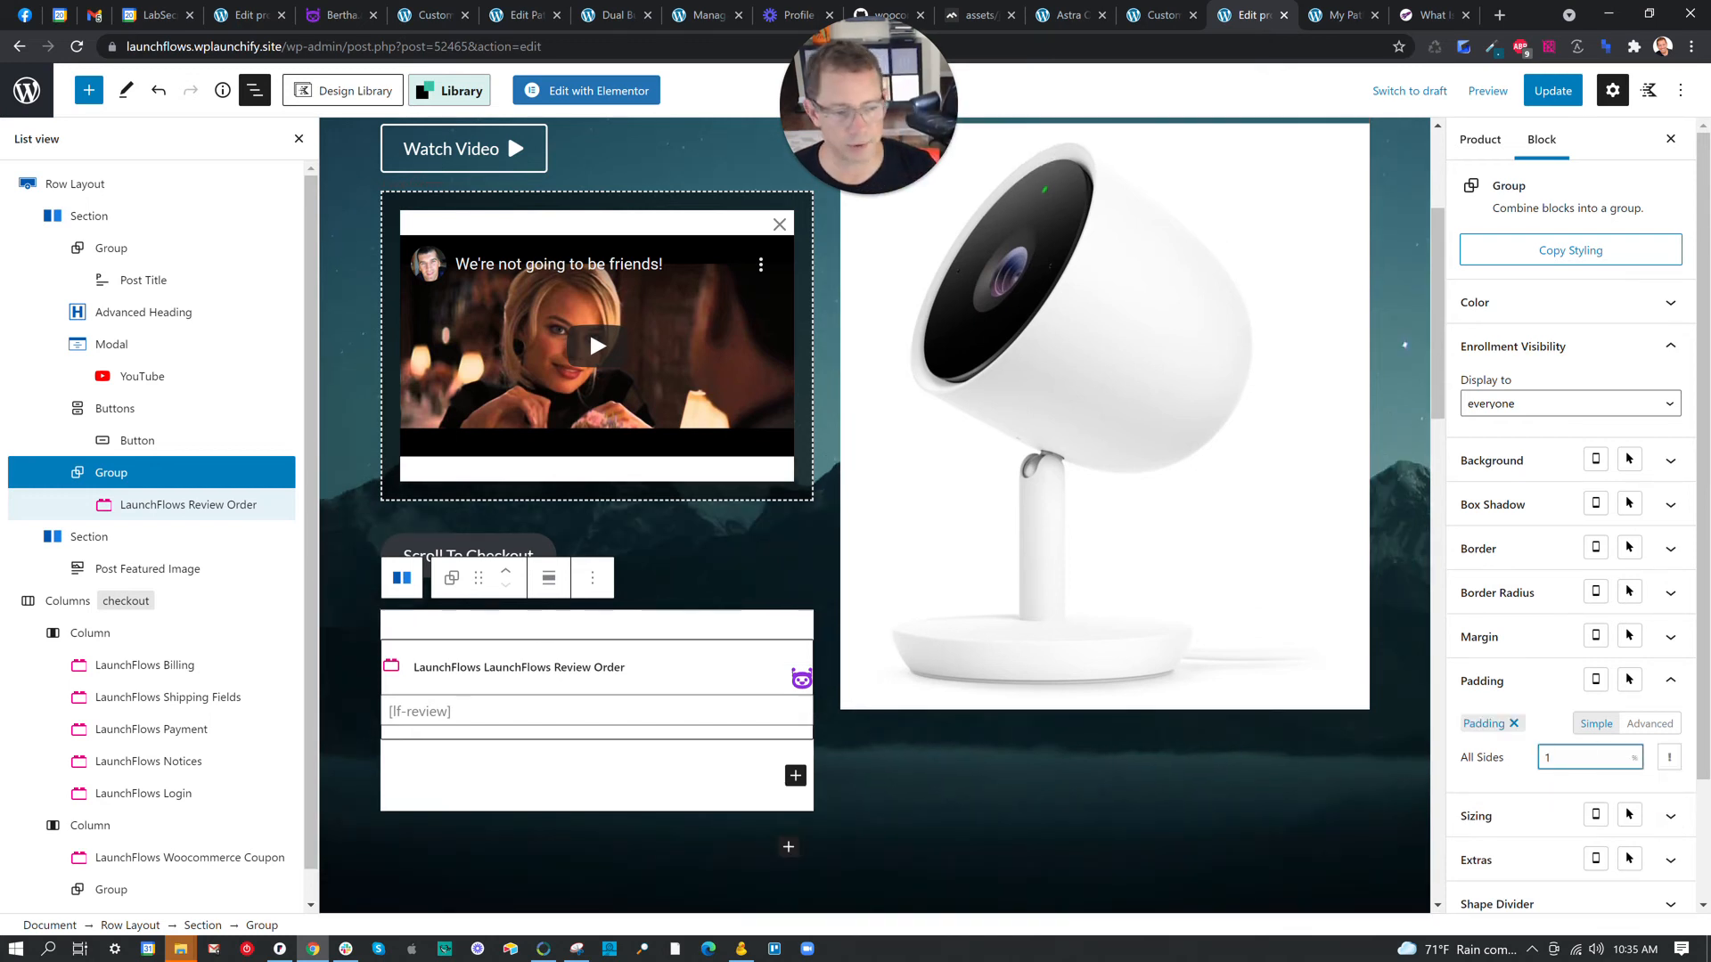
{"action": "key", "text": "BackSpace"}
{"action": "type", "text": "2"}
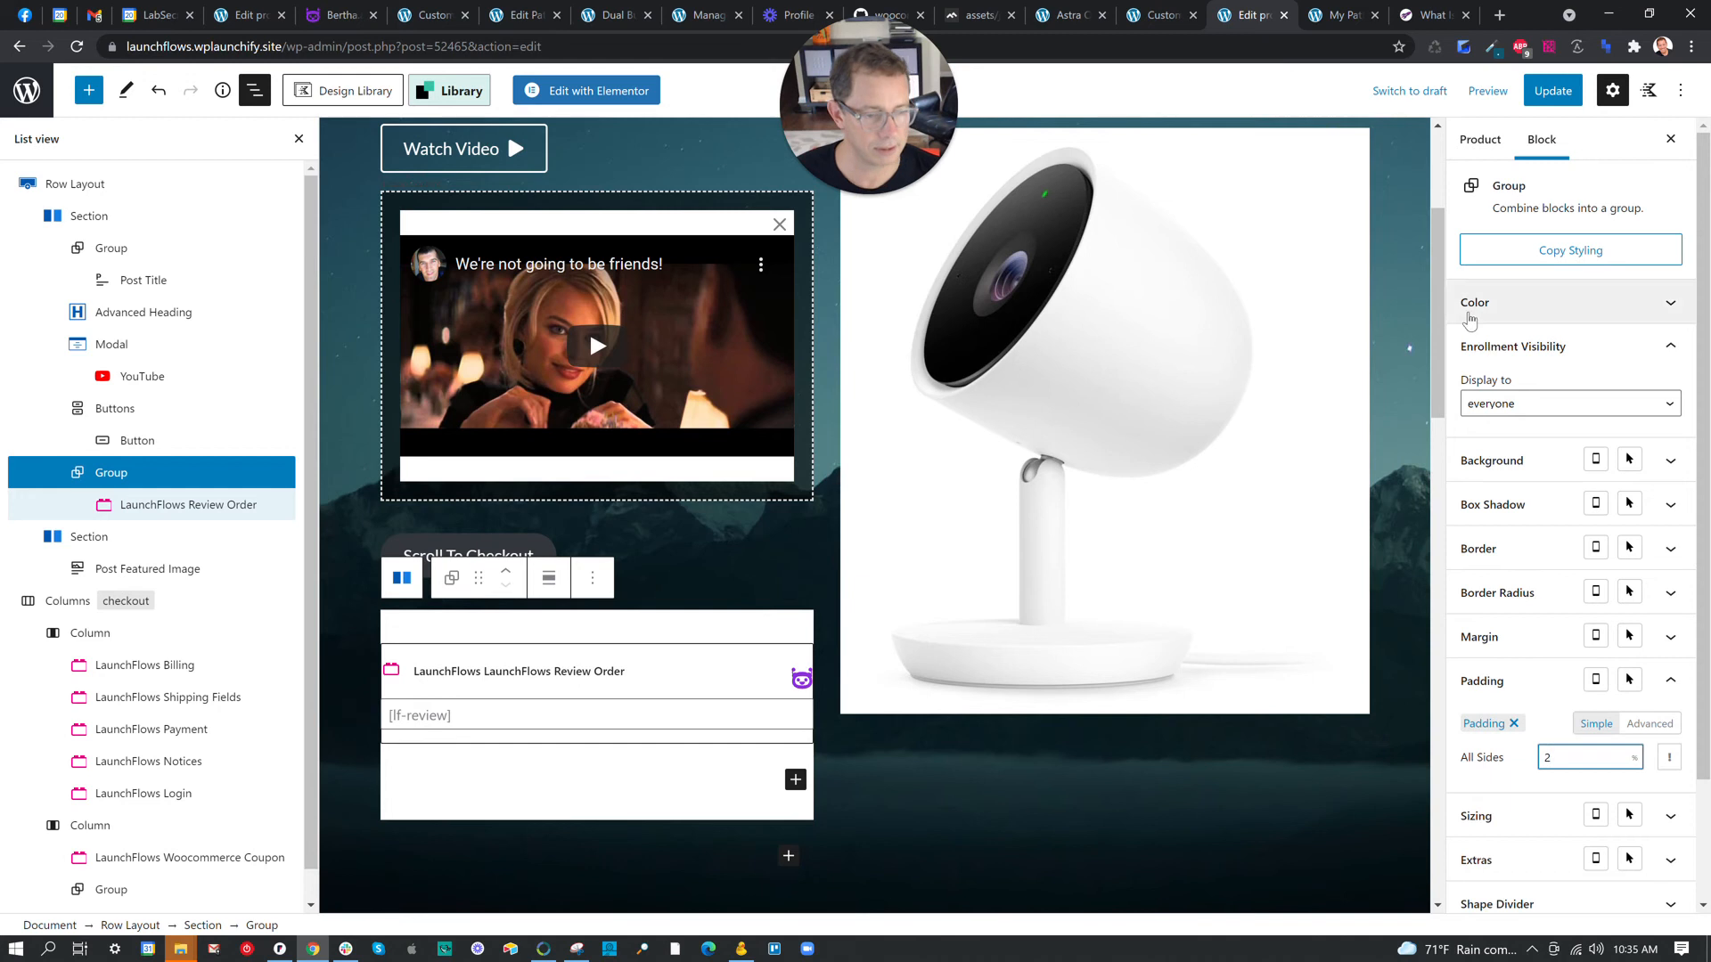
Update the product and reload the live page to check the padding around the order review.
{"action": "left_click", "coordinate": [1536, 93]}
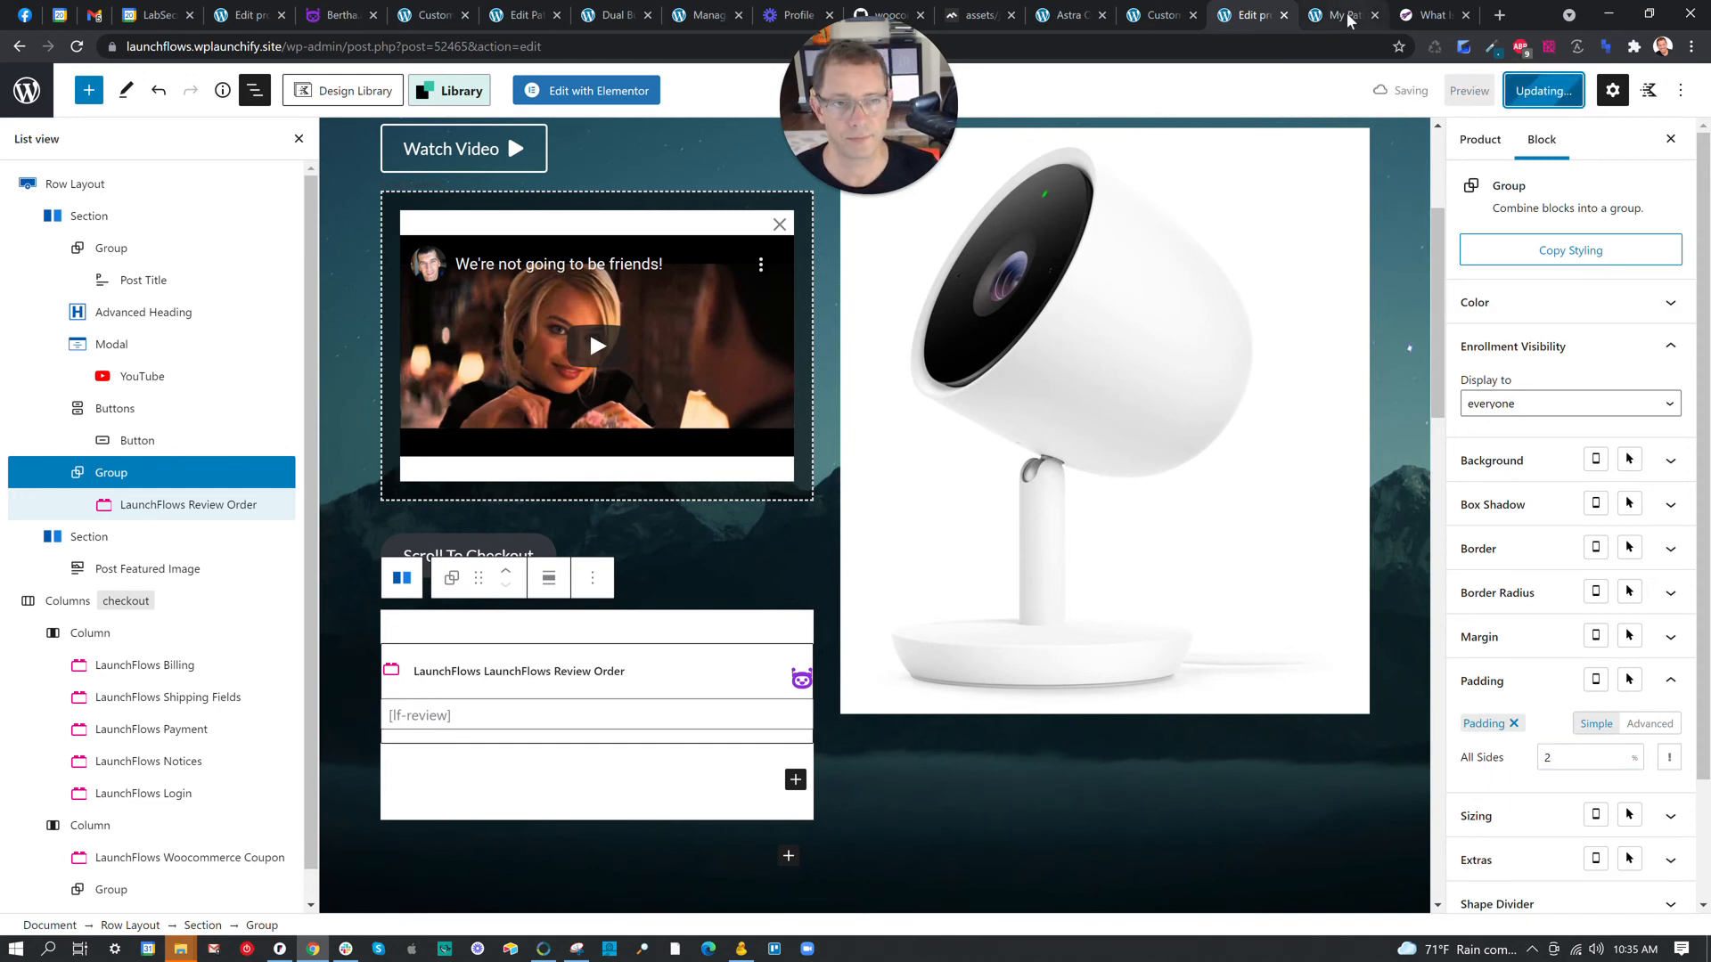
{"action": "key", "text": "ctrl+Tab"}
{"action": "left_click", "coordinate": [76, 46]}
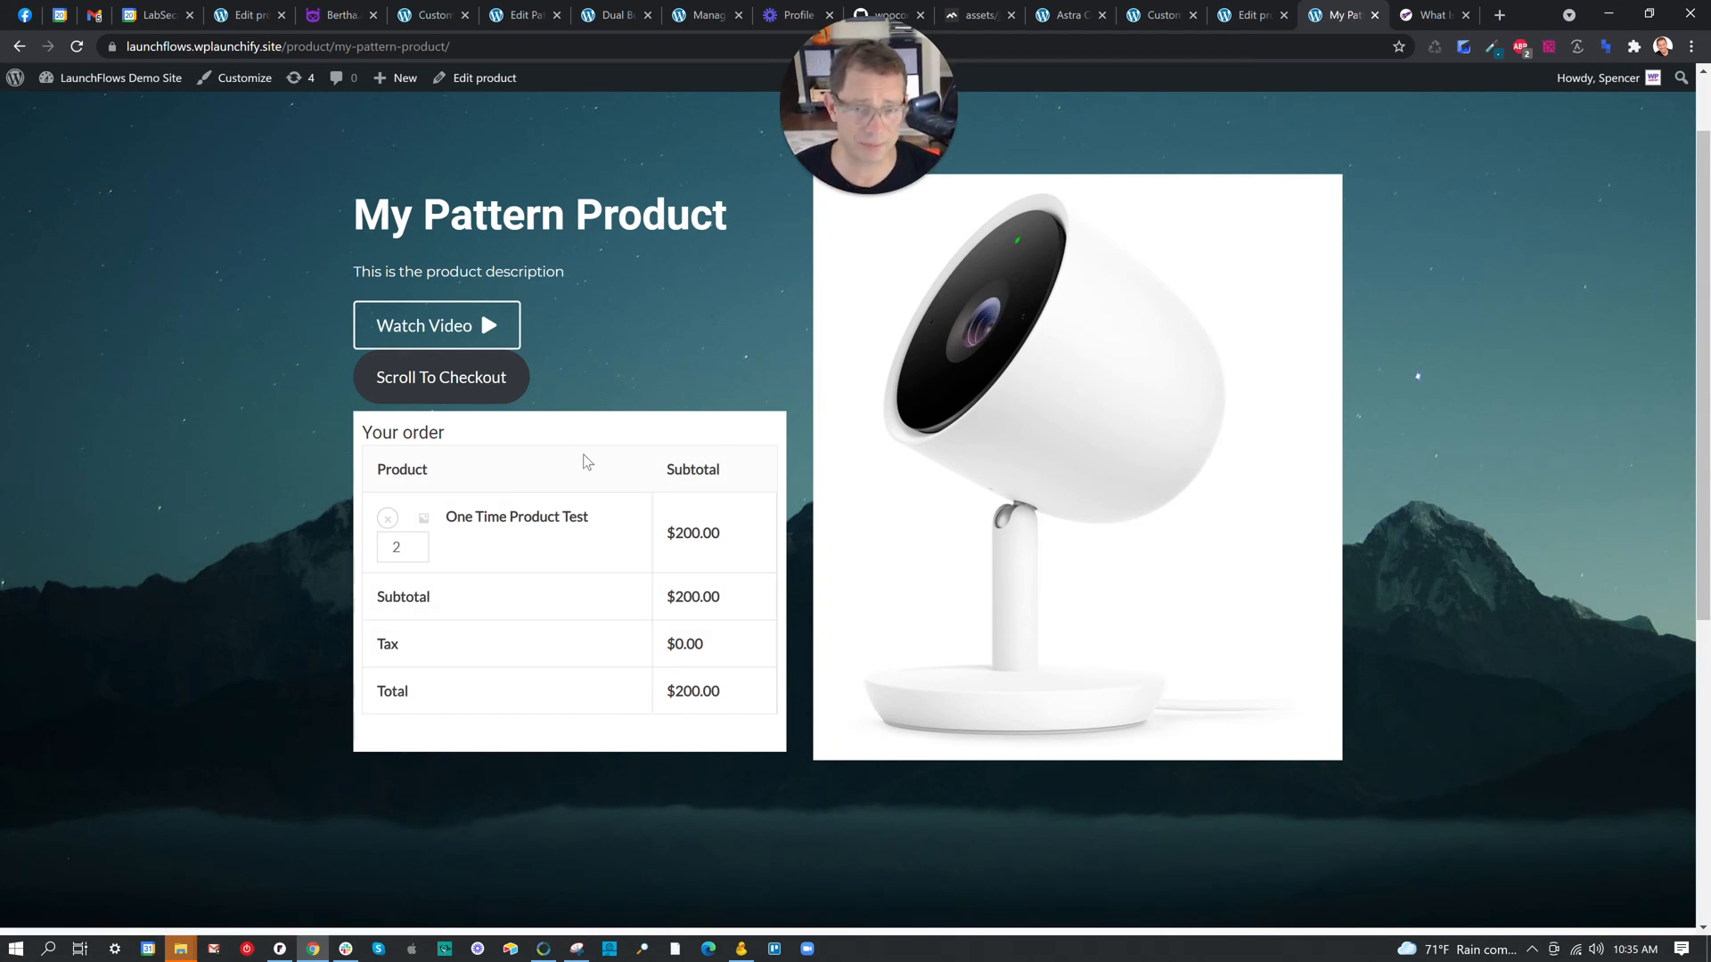
In the product editor, insert a Product Add To Cart block in the hero section and move it above the Review Order Group.
{"action": "left_click", "coordinate": [1247, 15]}
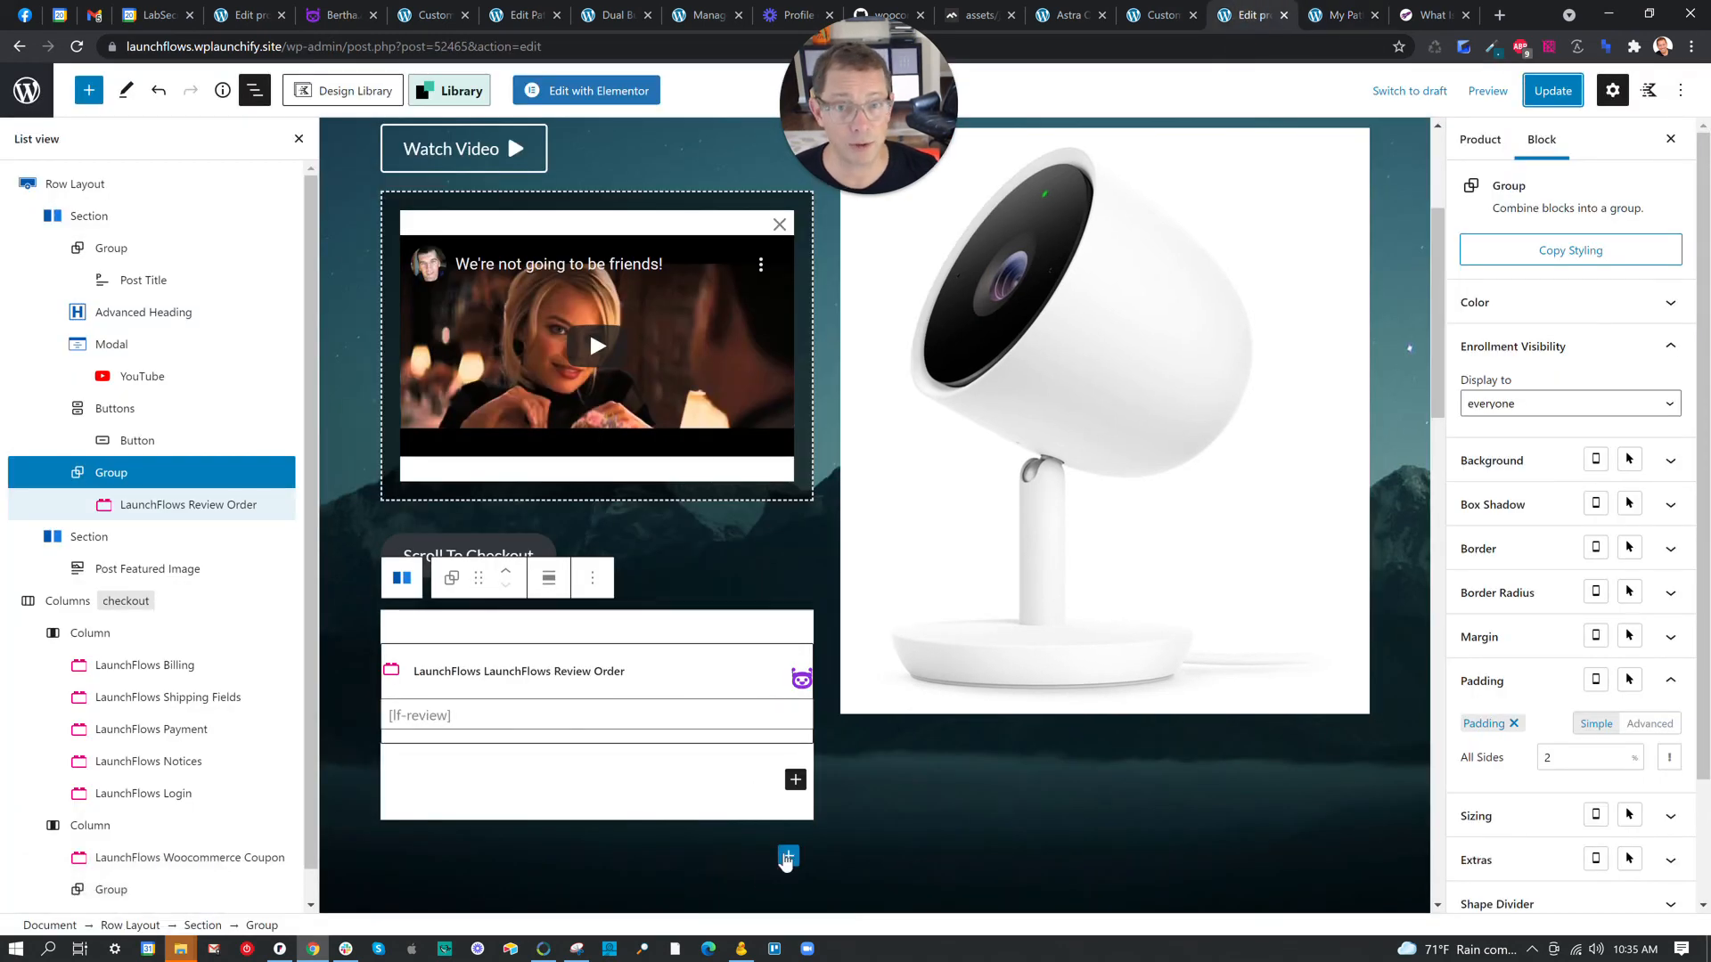
{"action": "left_click", "coordinate": [785, 860]}
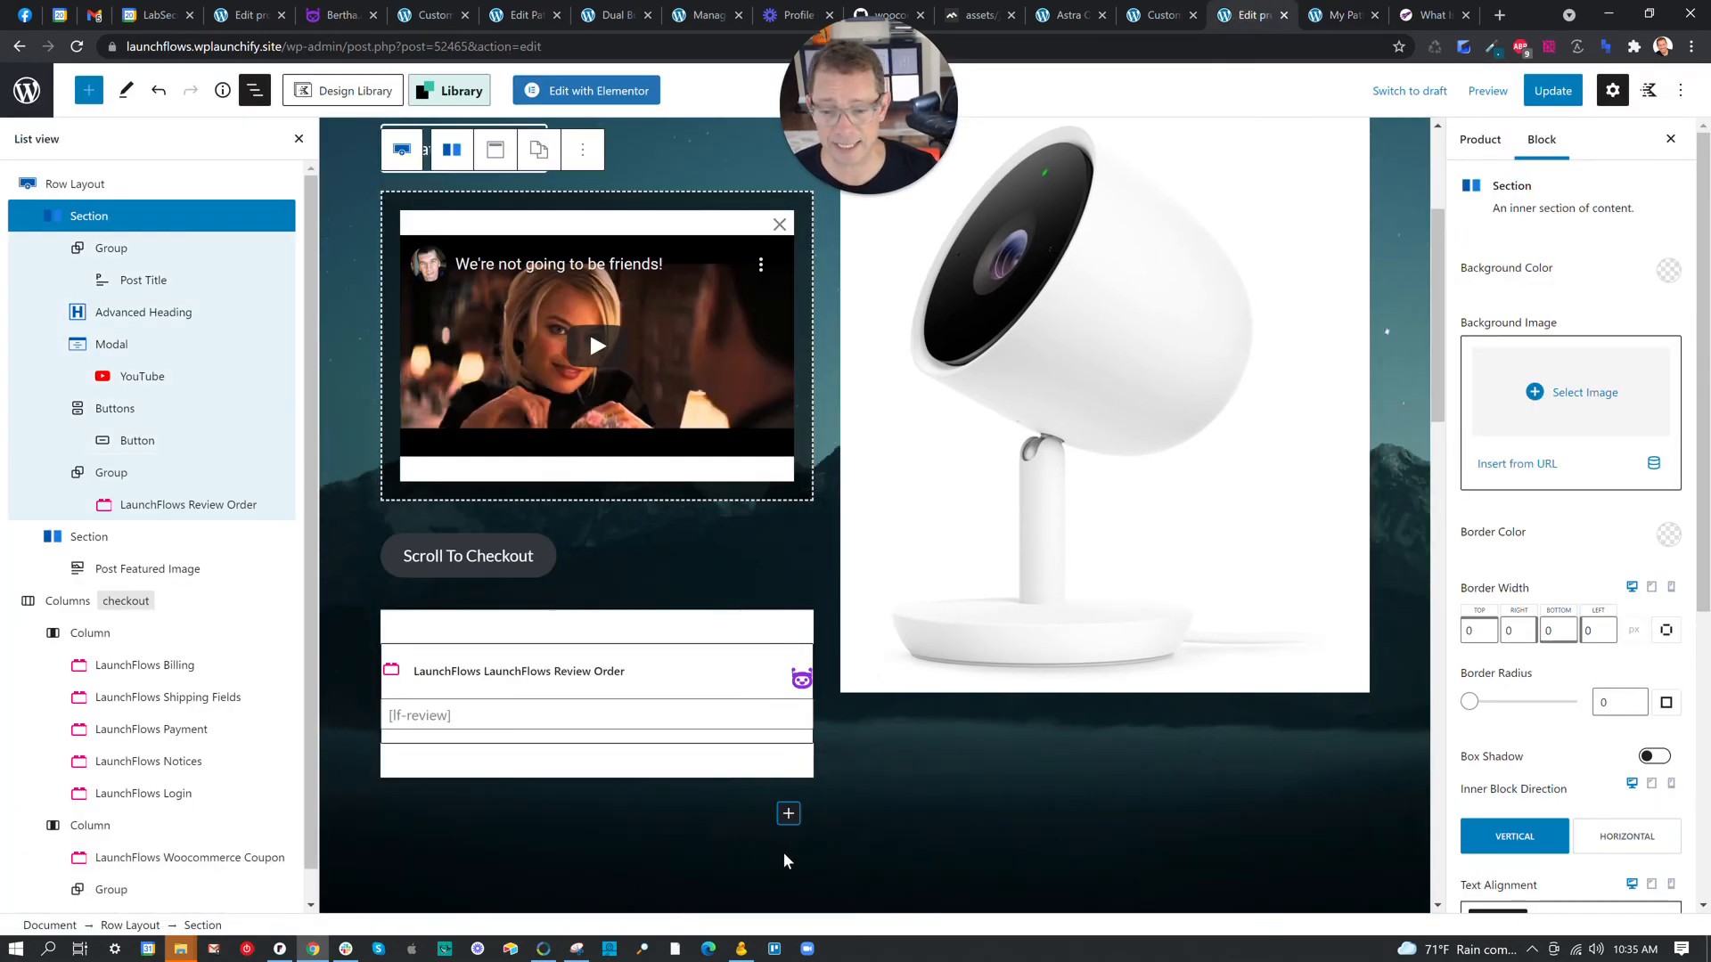
{"action": "scroll", "coordinate": [783, 860], "scroll_direction": "down", "scroll_amount": 1}
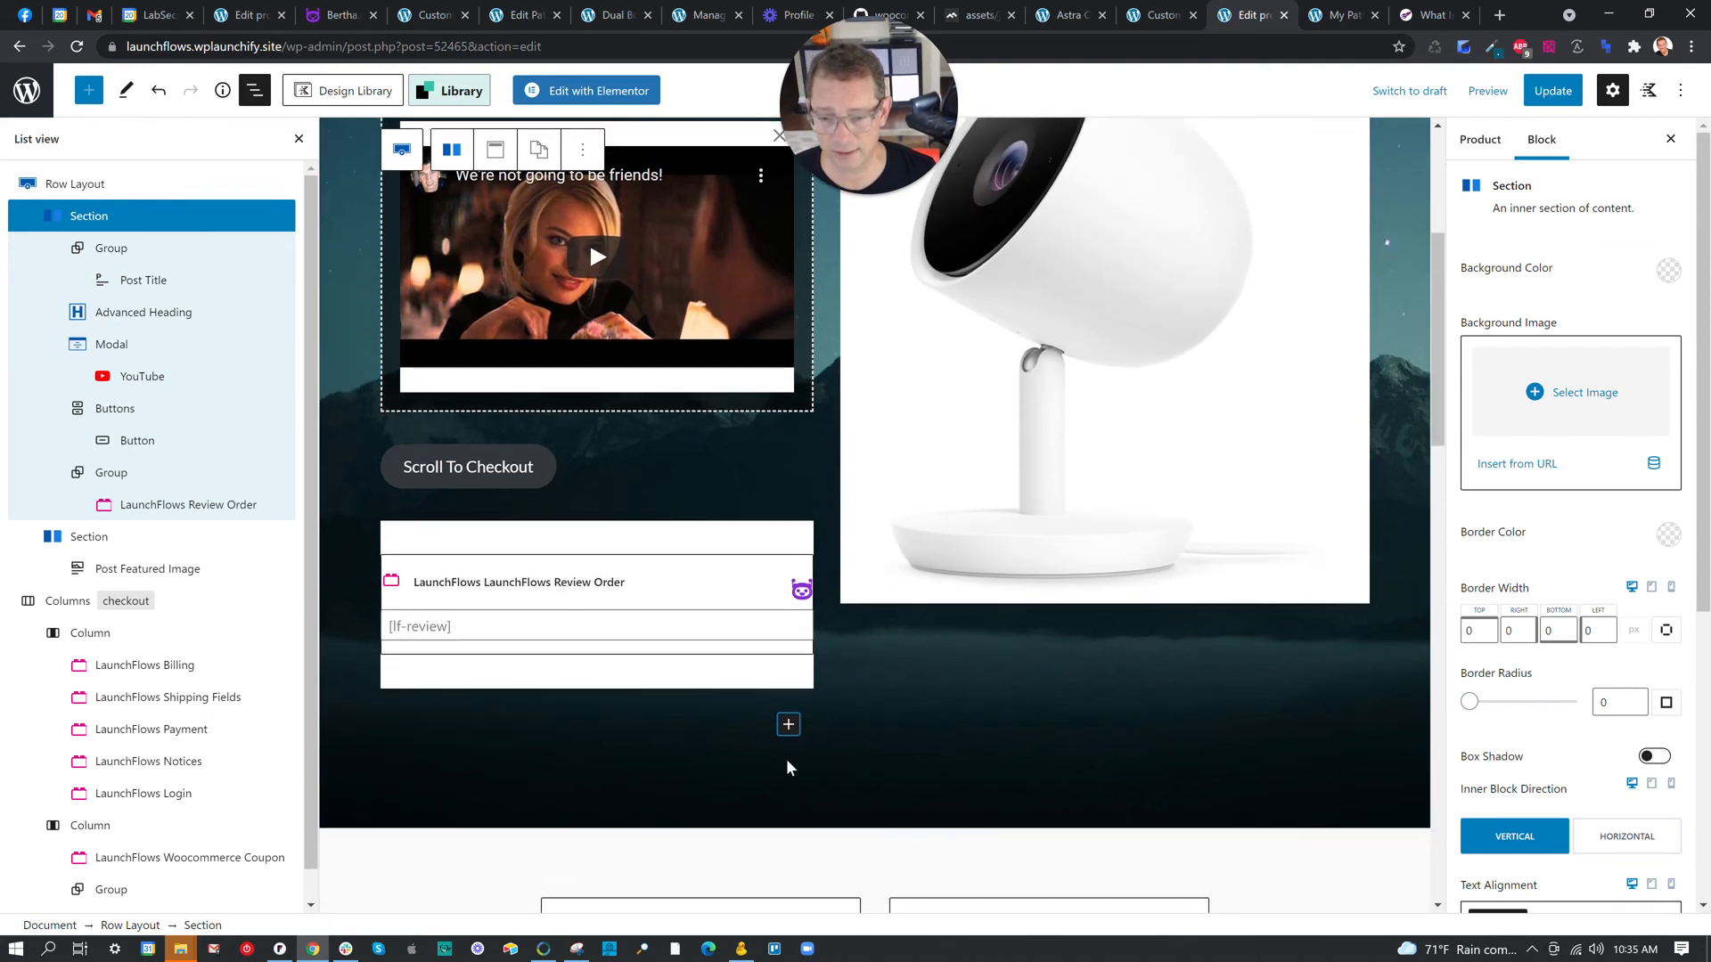
{"action": "left_click", "coordinate": [789, 725]}
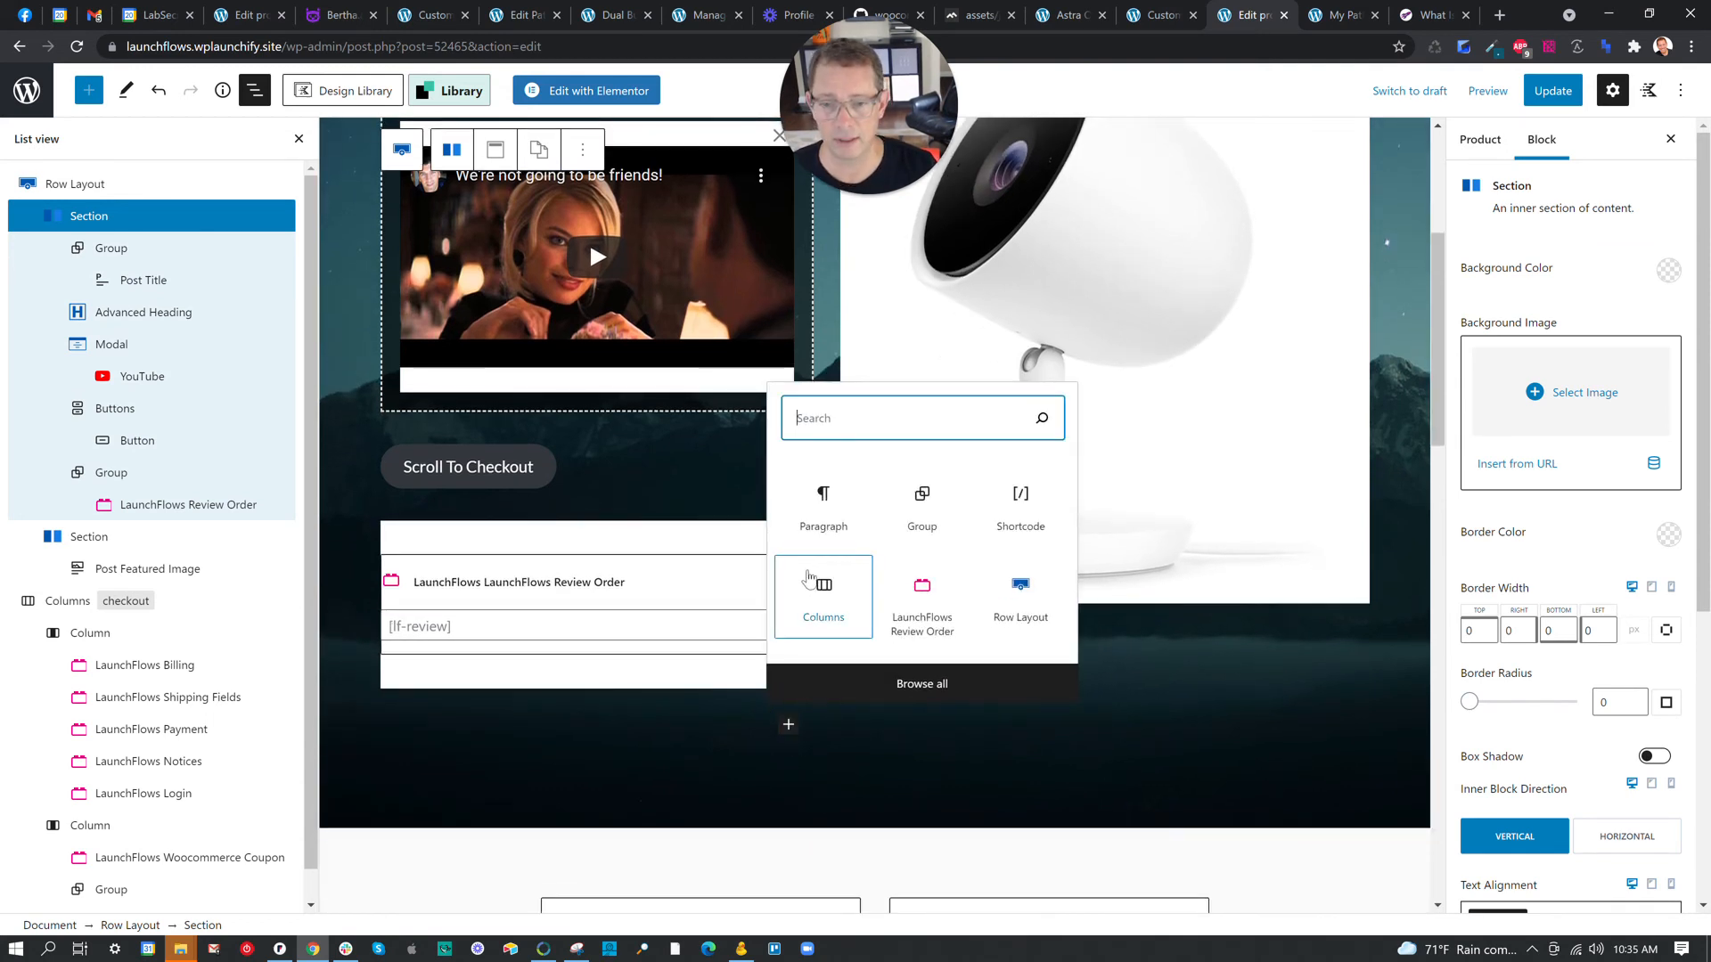
{"action": "type", "text": "product add"}
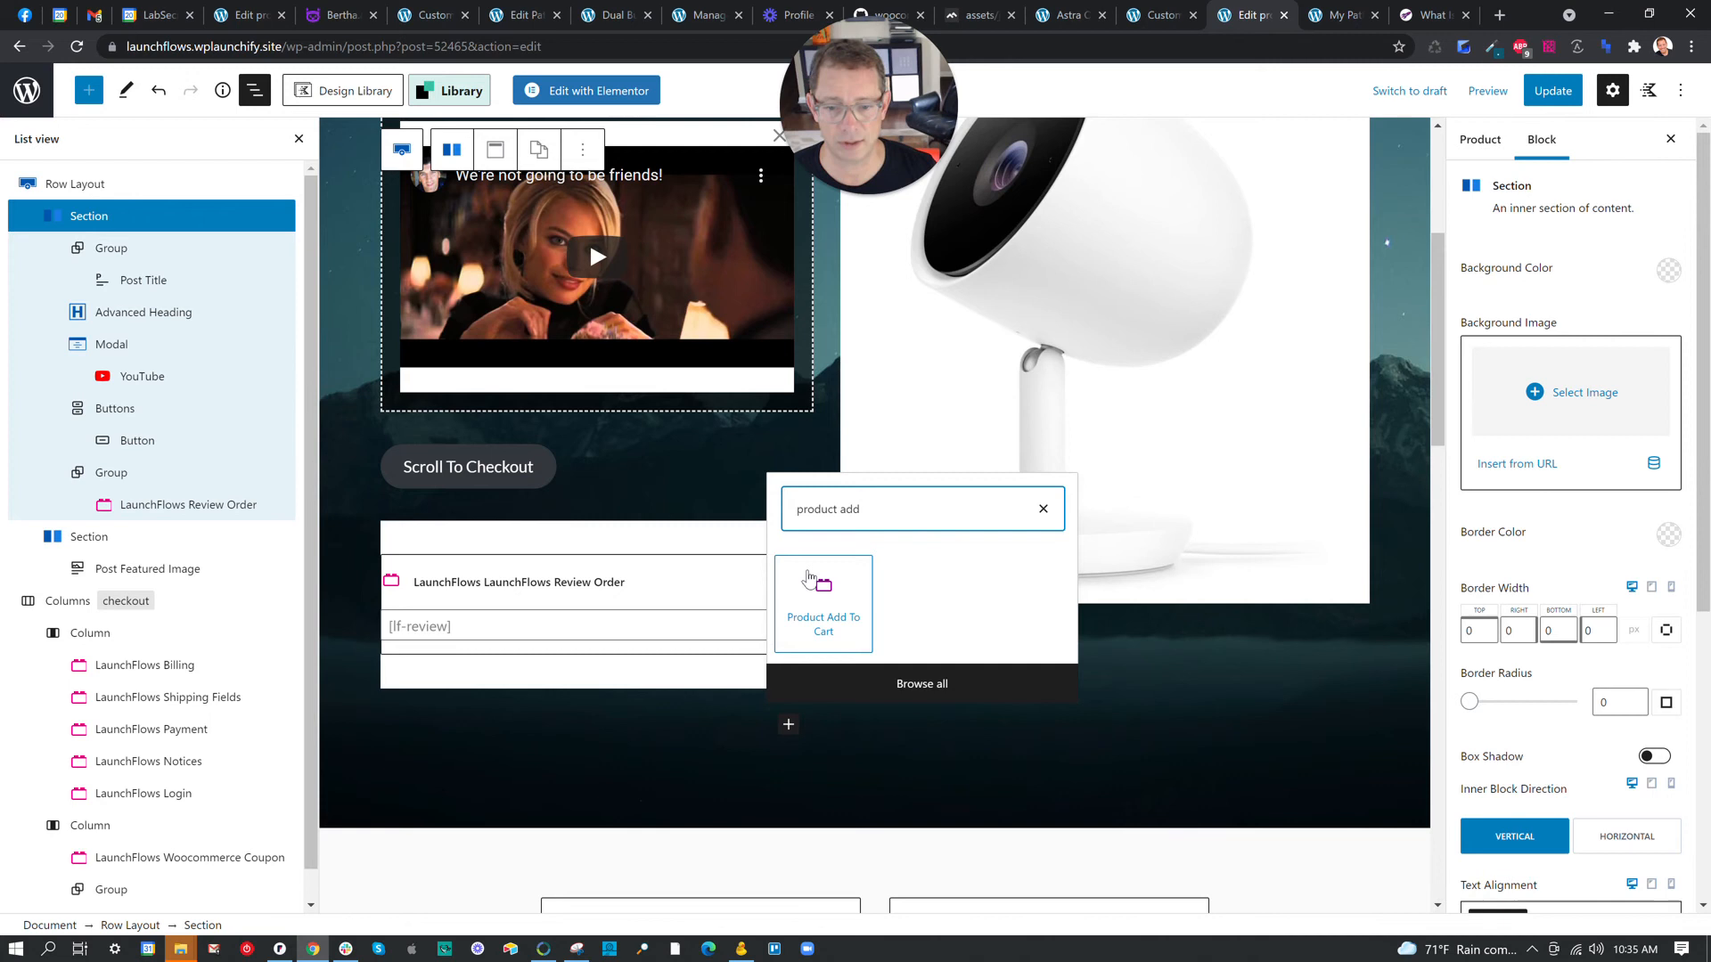
{"action": "left_click", "coordinate": [811, 584]}
{"action": "left_click", "coordinate": [514, 681]}
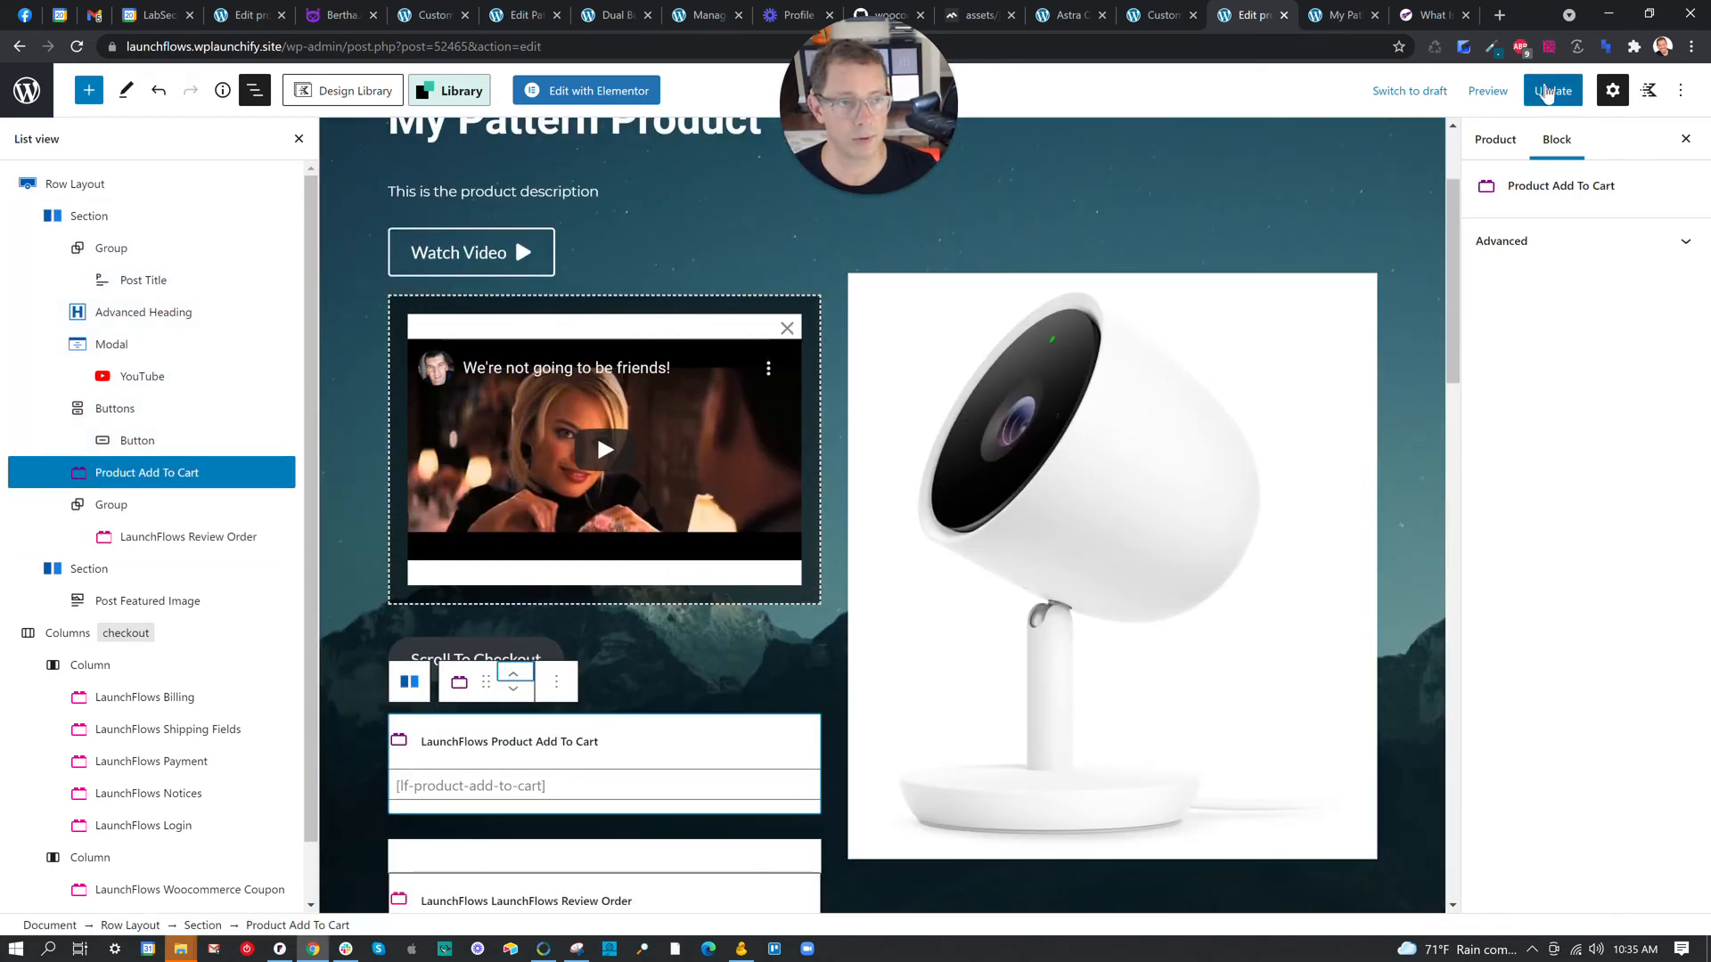
Update the product and reload the live page to check the Add To Cart row and the checkout section below it.
{"action": "left_click", "coordinate": [1545, 90]}
{"action": "left_click", "coordinate": [1327, 15]}
{"action": "left_click", "coordinate": [77, 47]}
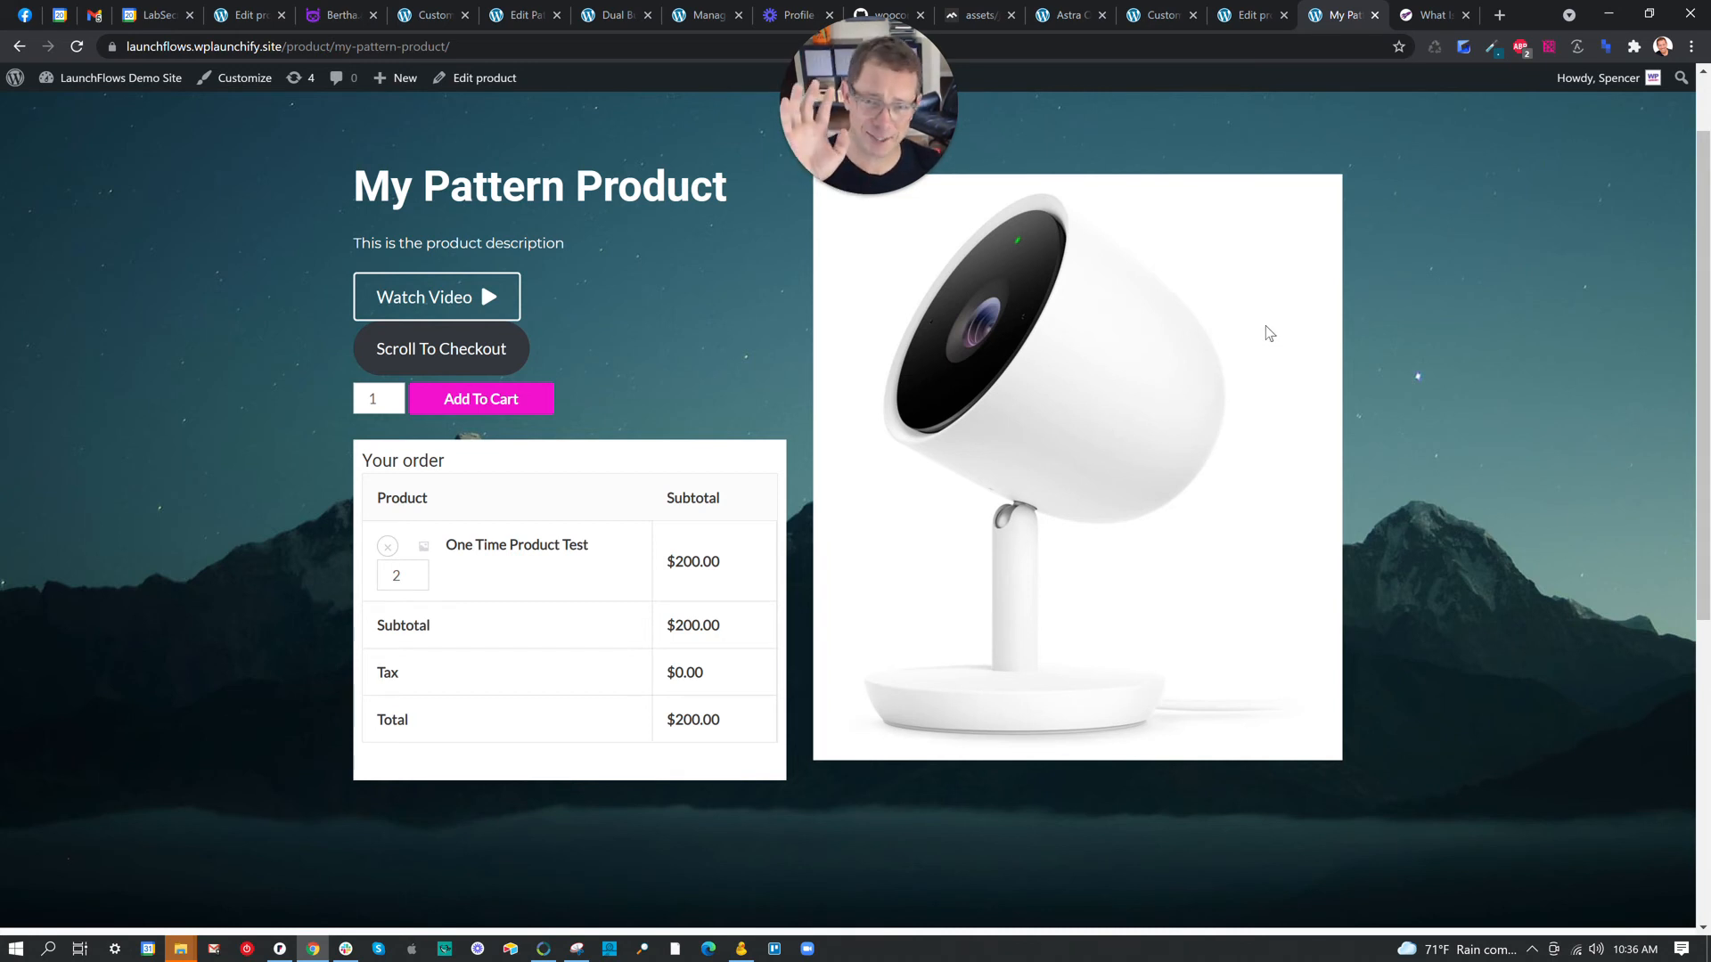
{"action": "scroll", "coordinate": [1289, 389], "scroll_direction": "down", "scroll_amount": 5}
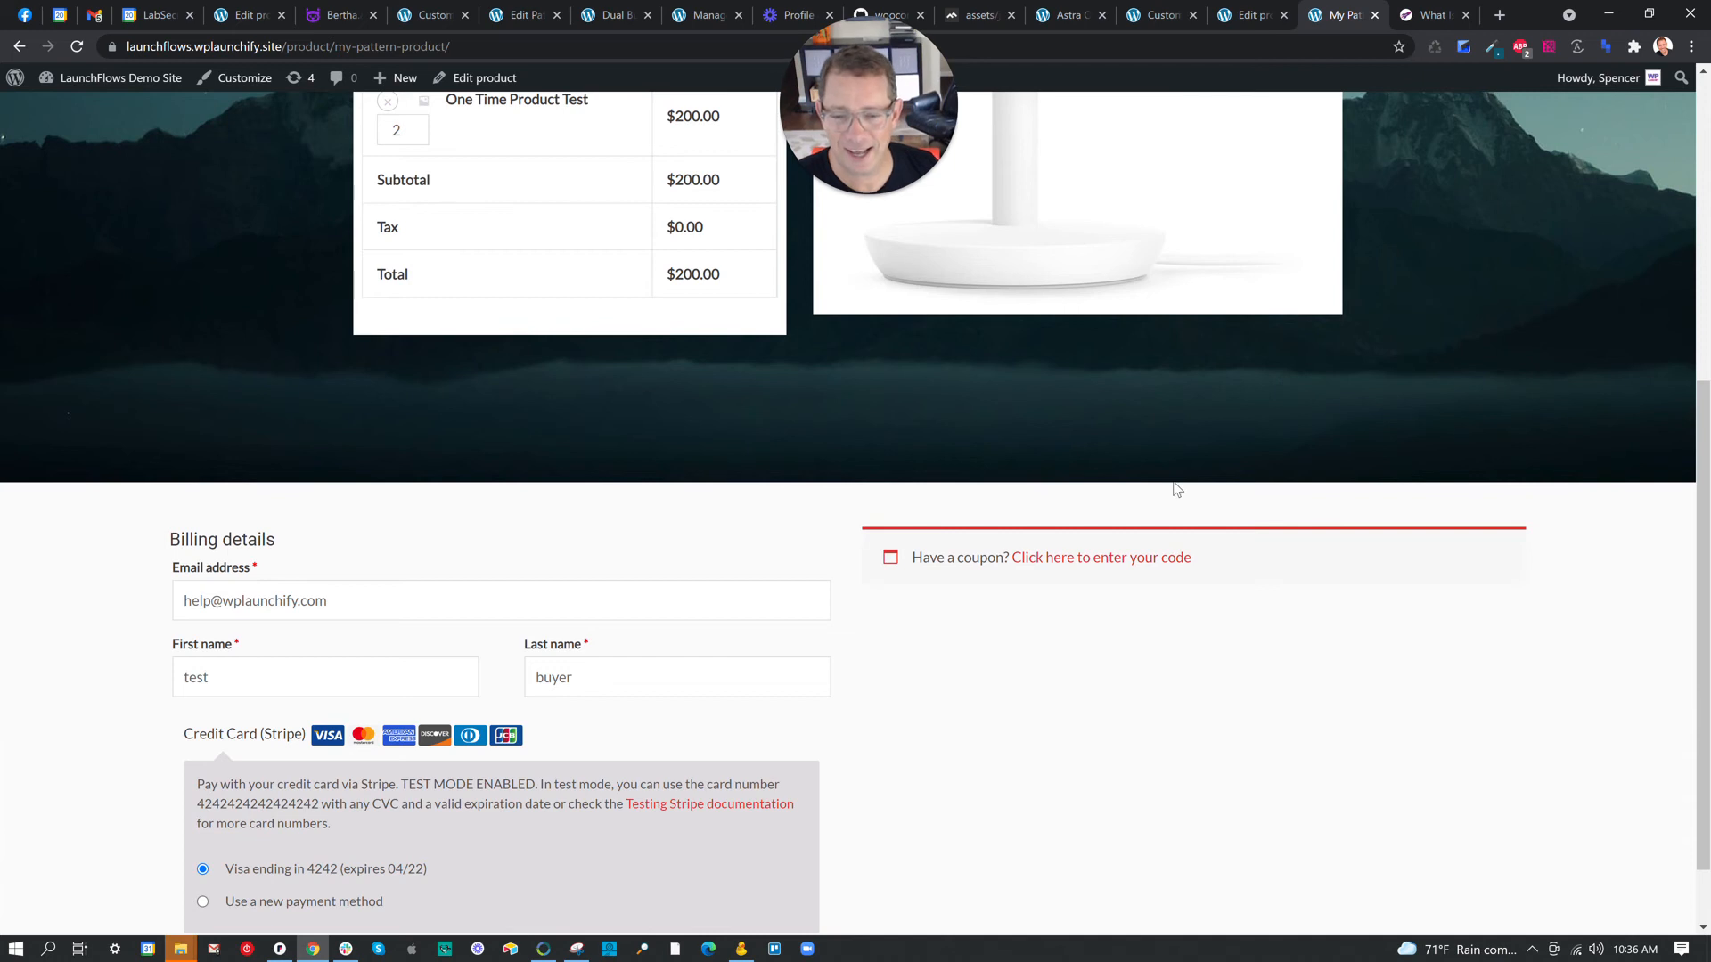
{"action": "scroll", "coordinate": [1147, 513], "scroll_direction": "up", "scroll_amount": 1}
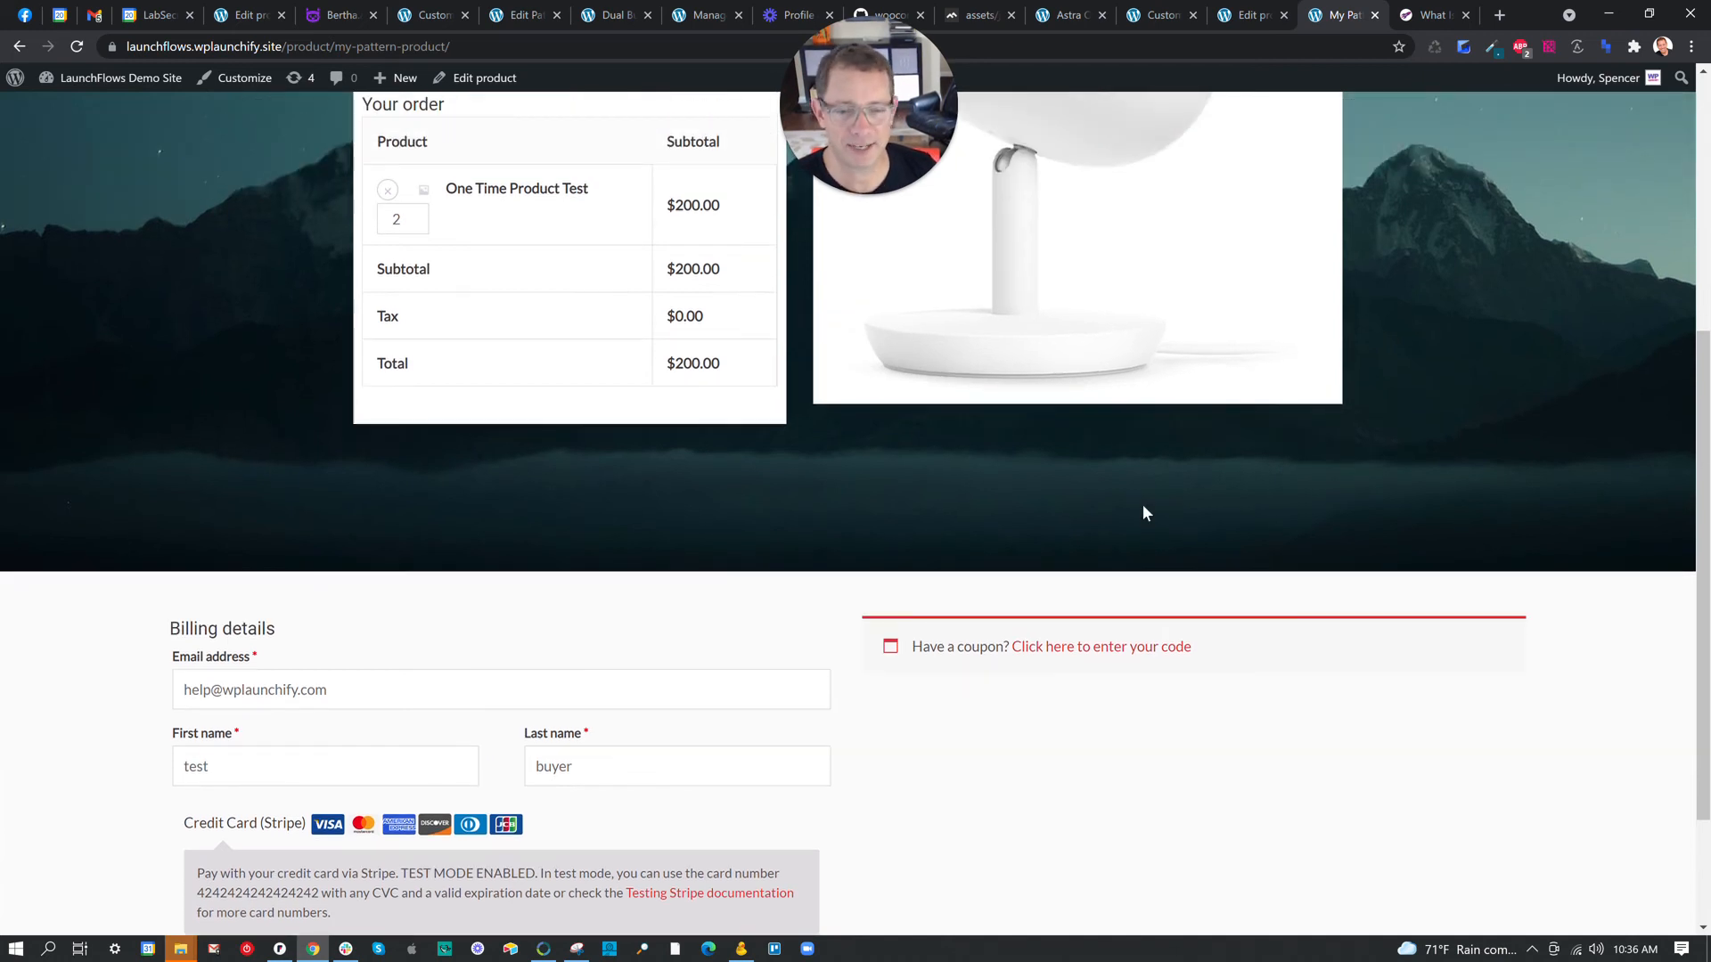
{"action": "scroll", "coordinate": [1144, 511], "scroll_direction": "up", "scroll_amount": 4}
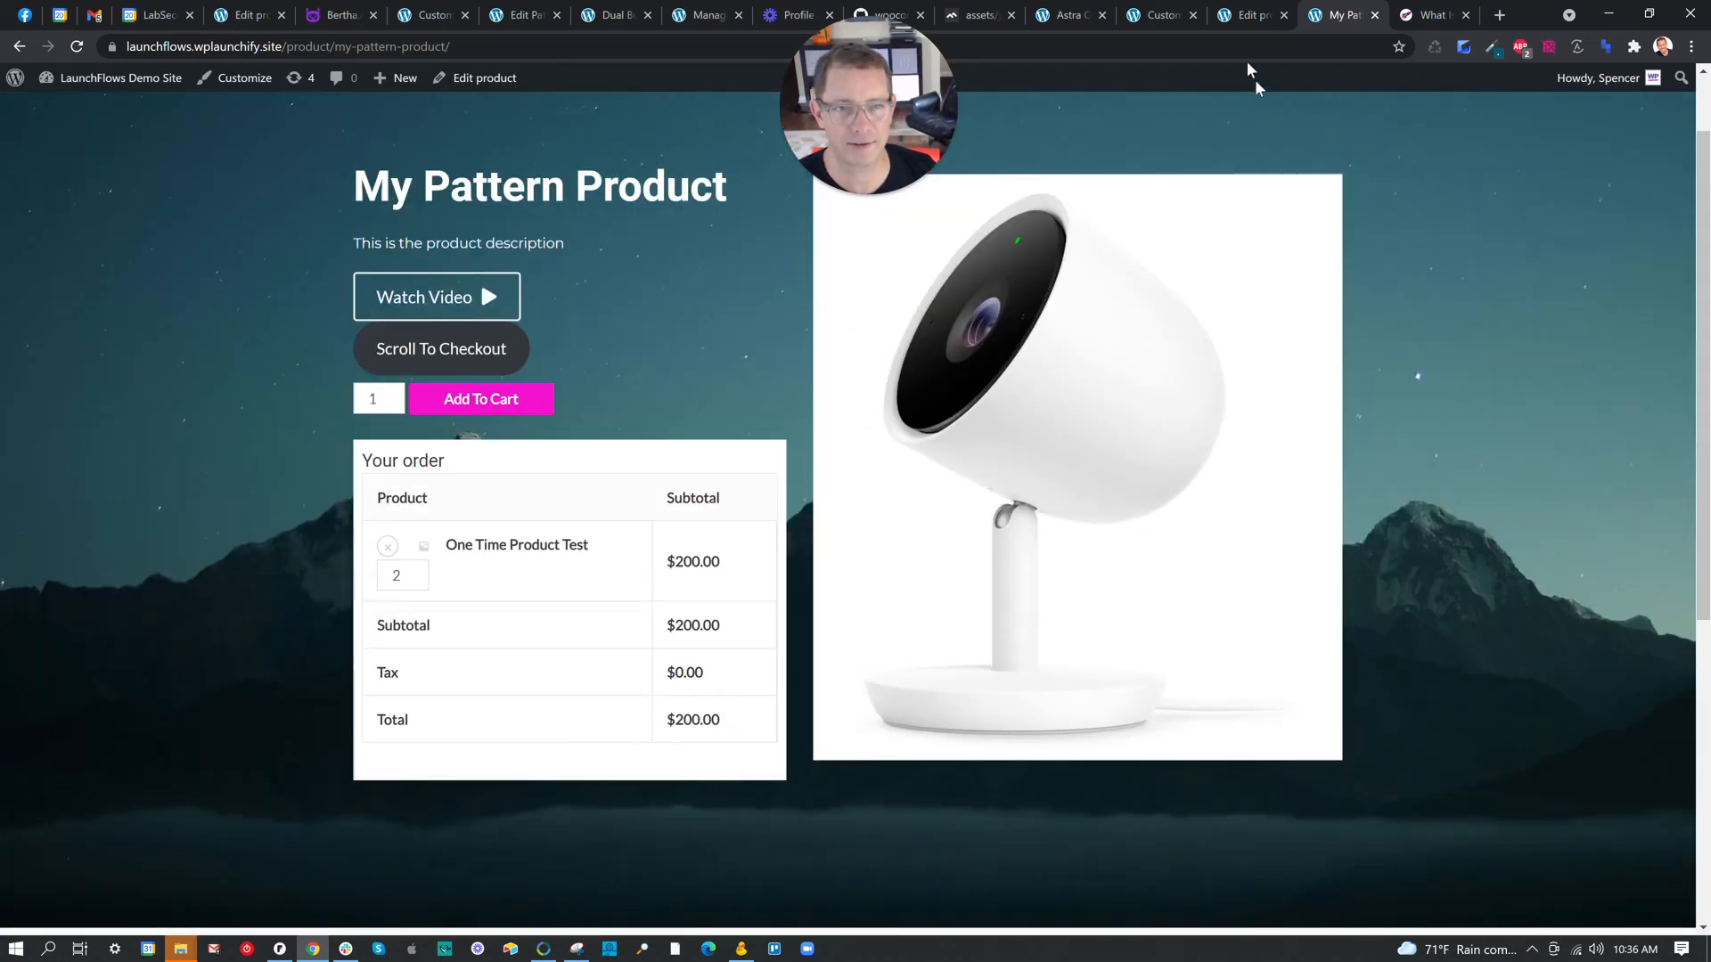
Compare the two-column checkout blocks in the editor with the billing and coupon columns on the live page.
{"action": "left_click", "coordinate": [1242, 16]}
{"action": "scroll", "coordinate": [1242, 267], "scroll_direction": "down", "scroll_amount": 4}
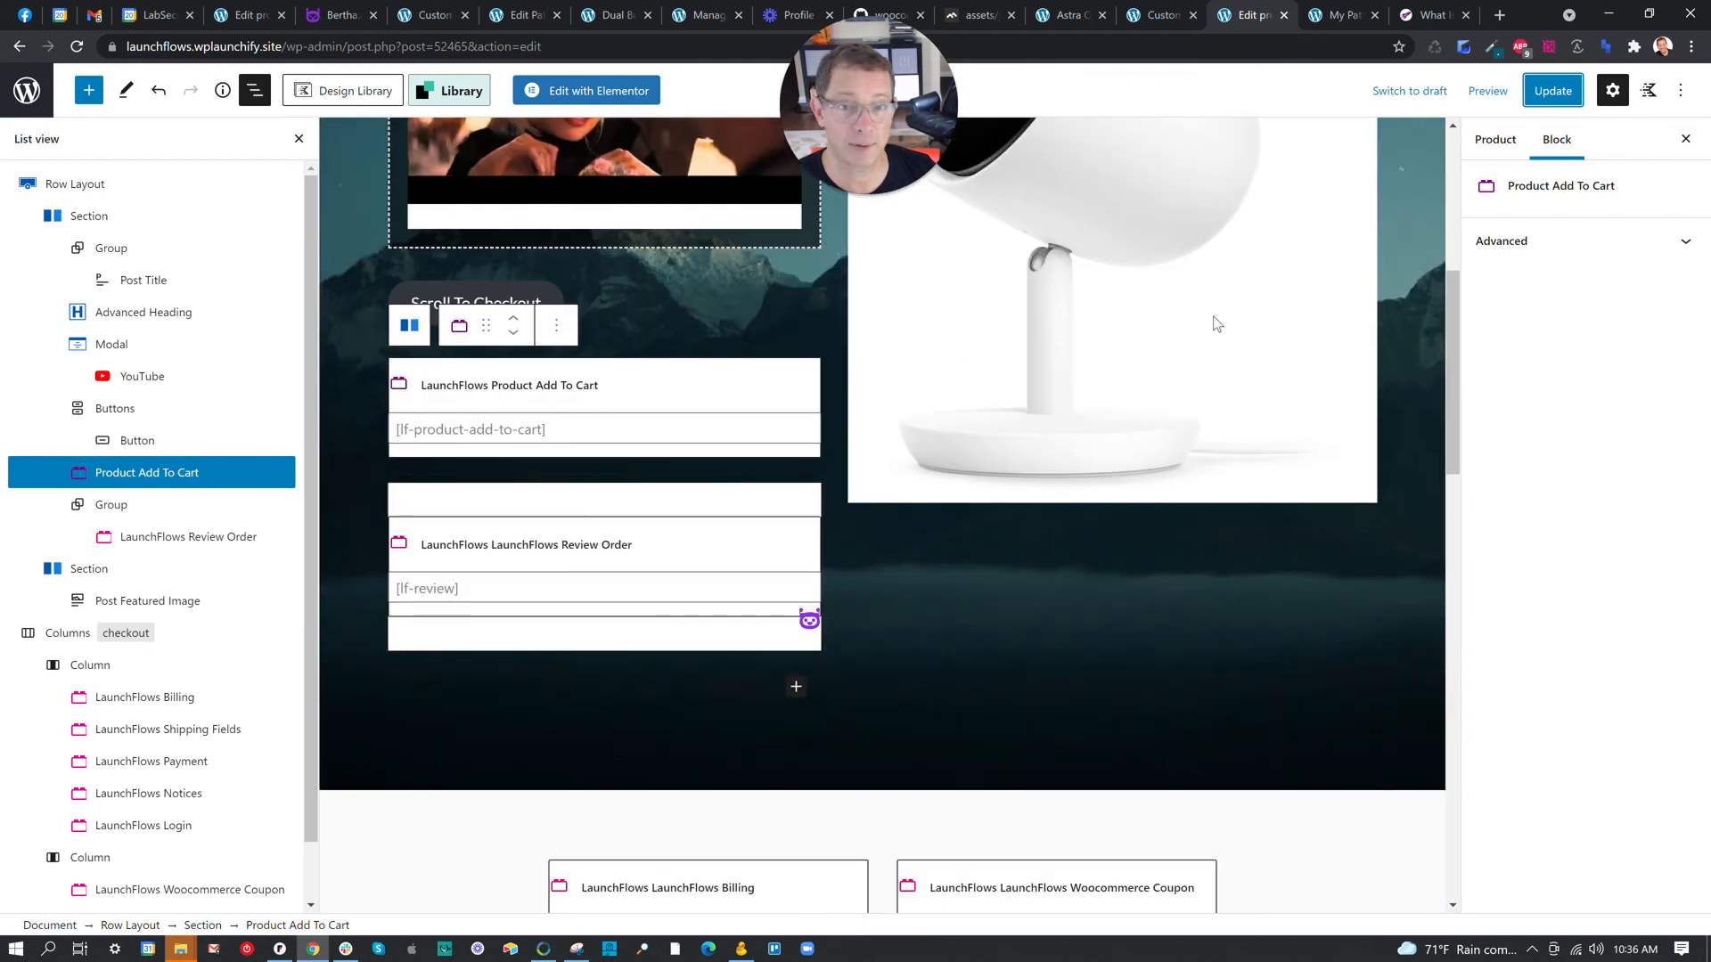
{"action": "scroll", "coordinate": [1217, 410], "scroll_direction": "down", "scroll_amount": 3}
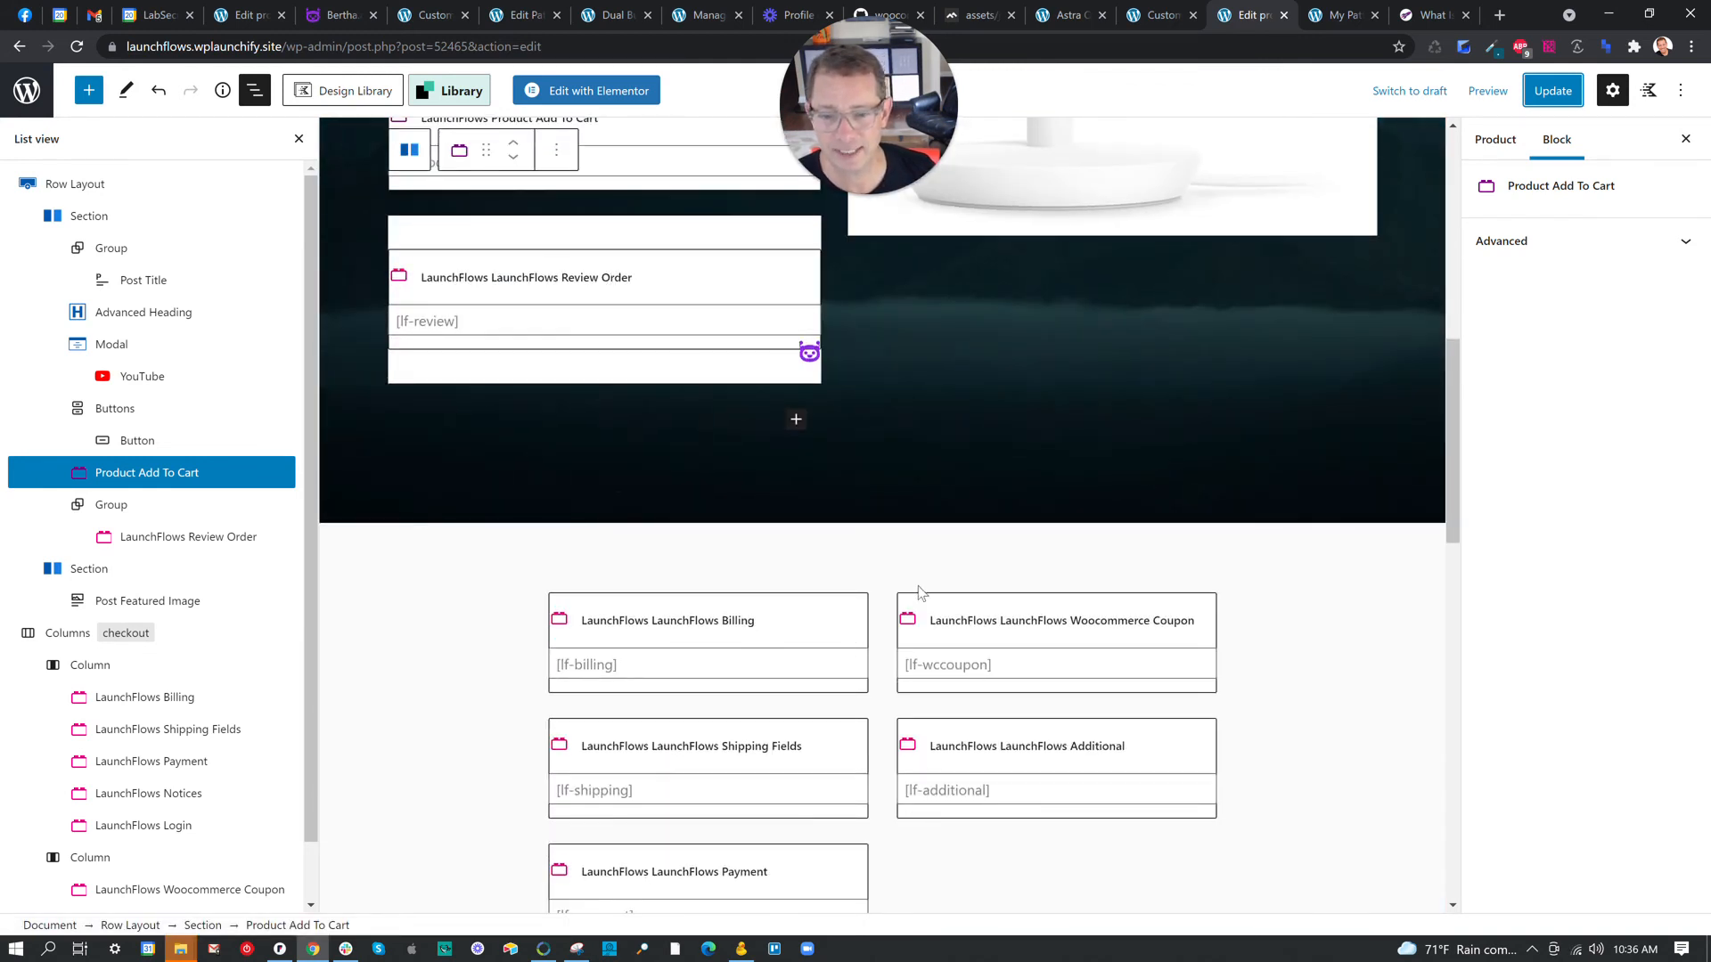
{"action": "left_click", "coordinate": [1347, 16]}
{"action": "scroll", "coordinate": [984, 645], "scroll_direction": "down", "scroll_amount": 6}
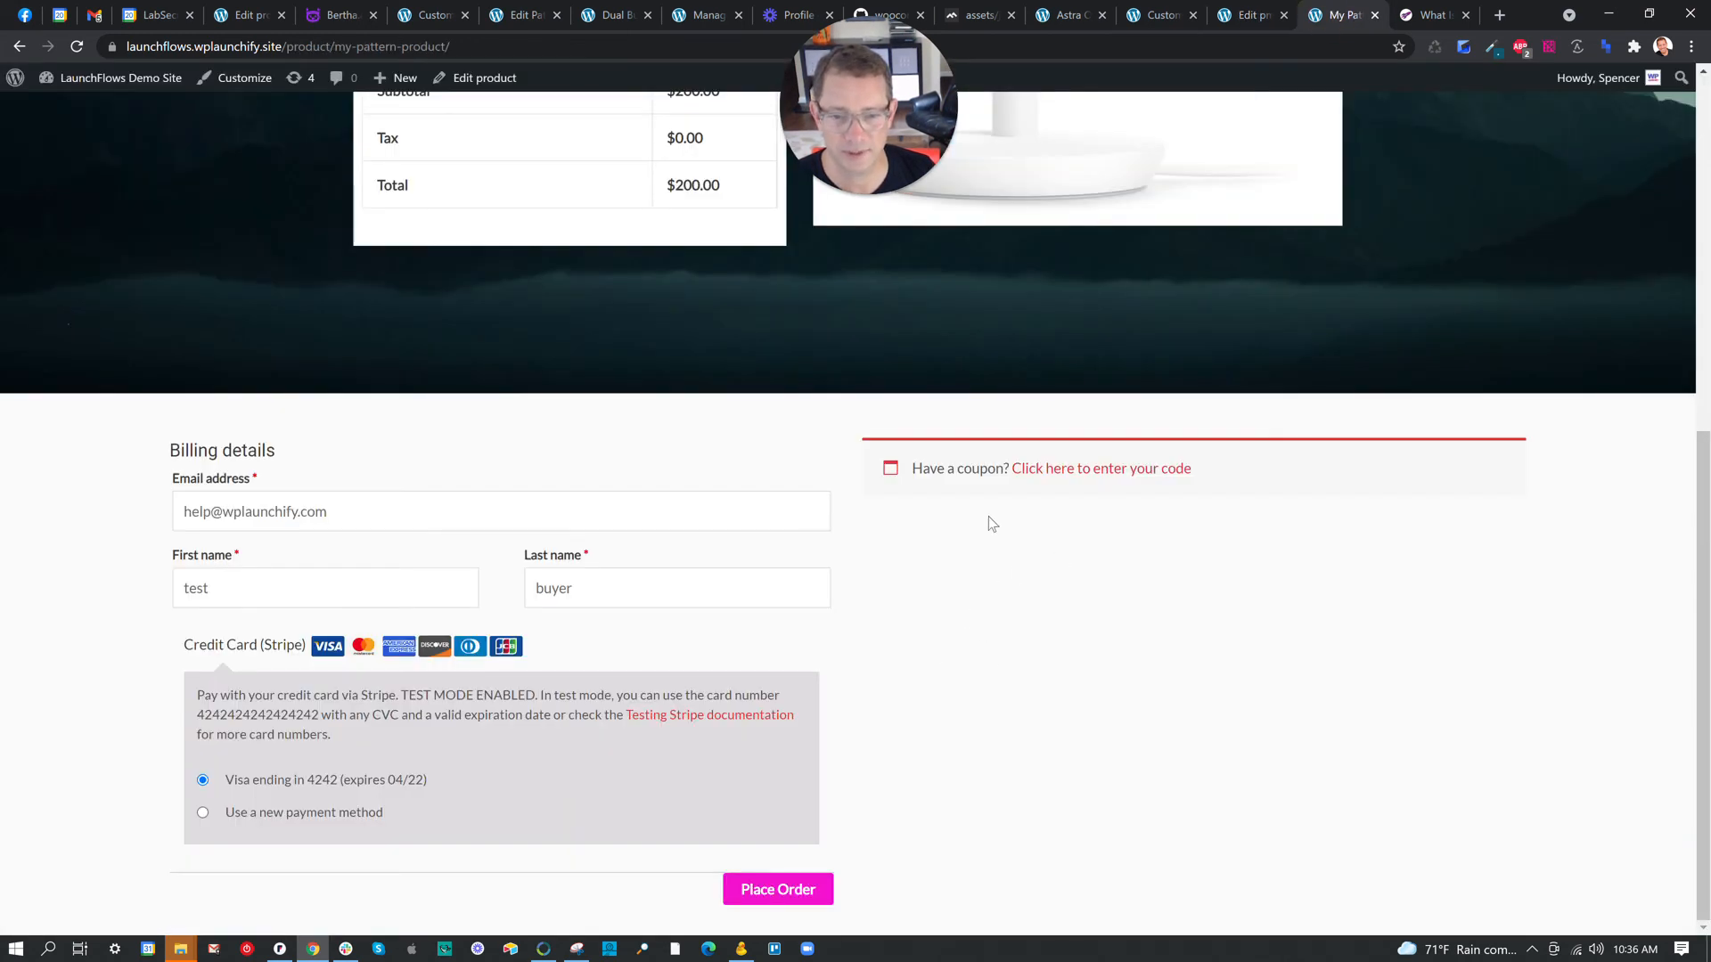
Move the Woocommerce Coupon block above Billing and the Additional block below Login in the first checkout column.
{"action": "left_click", "coordinate": [1246, 16]}
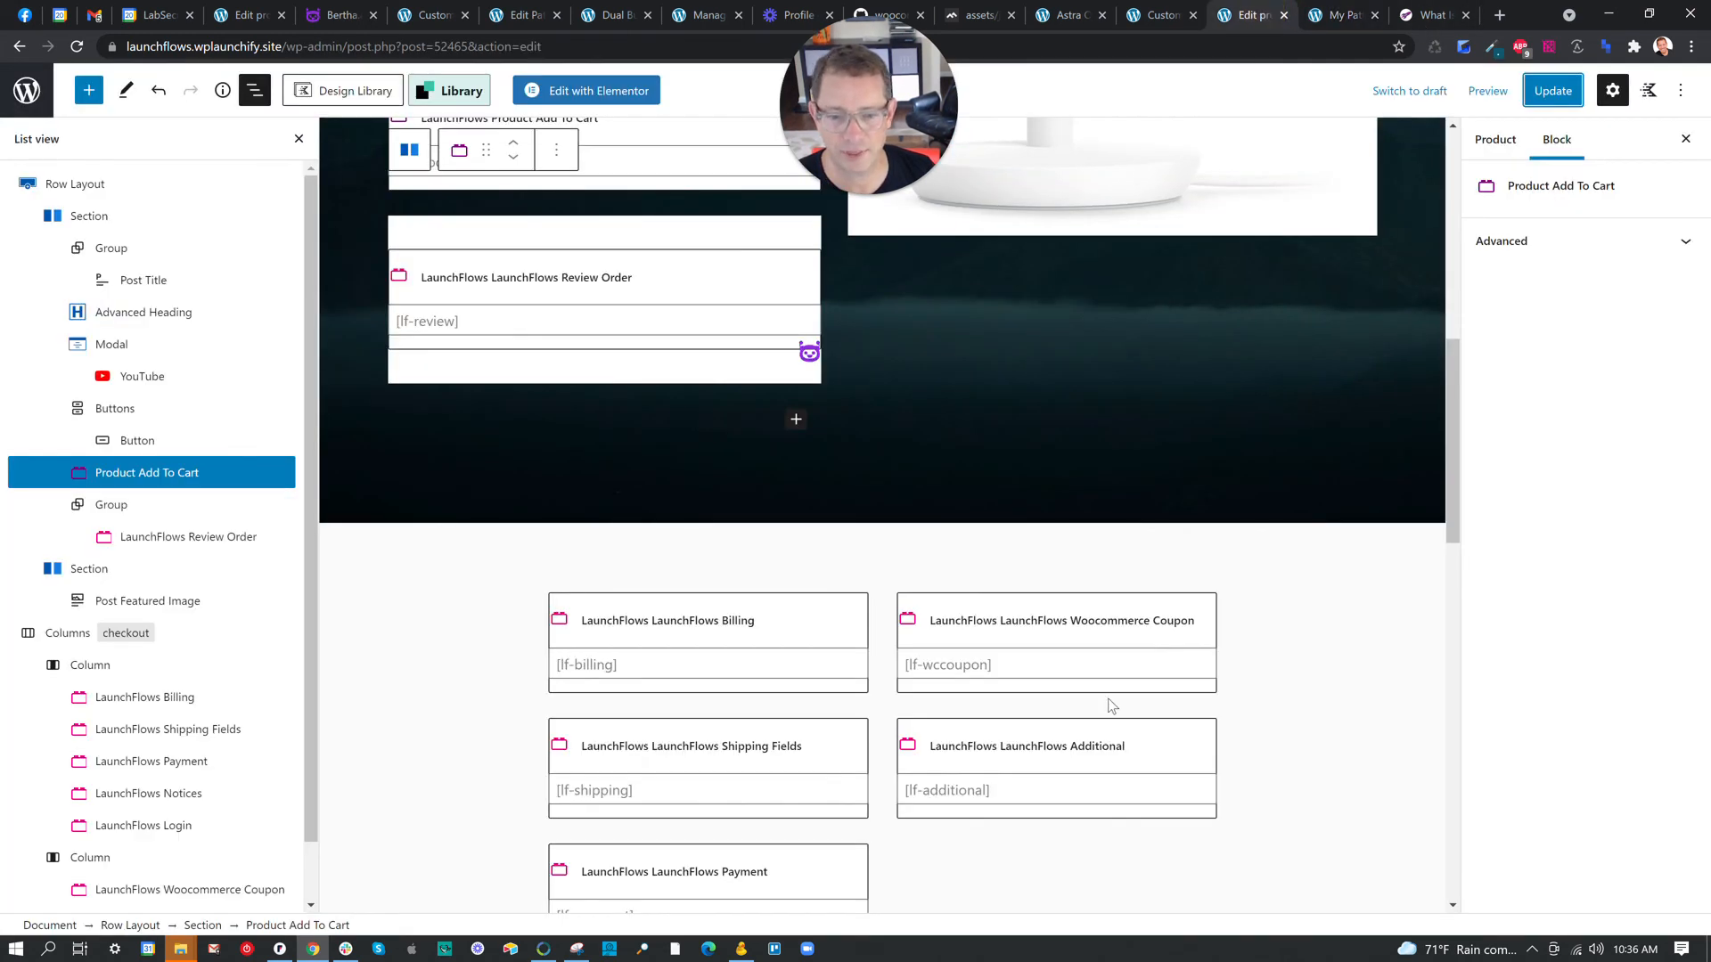
{"action": "left_click", "coordinate": [1052, 635]}
{"action": "left_click_drag", "start_coordinate": [995, 518], "coordinate": [782, 546]}
{"action": "left_click", "coordinate": [1042, 685]}
{"action": "left_click_drag", "start_coordinate": [995, 629], "coordinate": [700, 672]}
{"action": "scroll", "coordinate": [1008, 557], "scroll_direction": "up", "scroll_amount": 6}
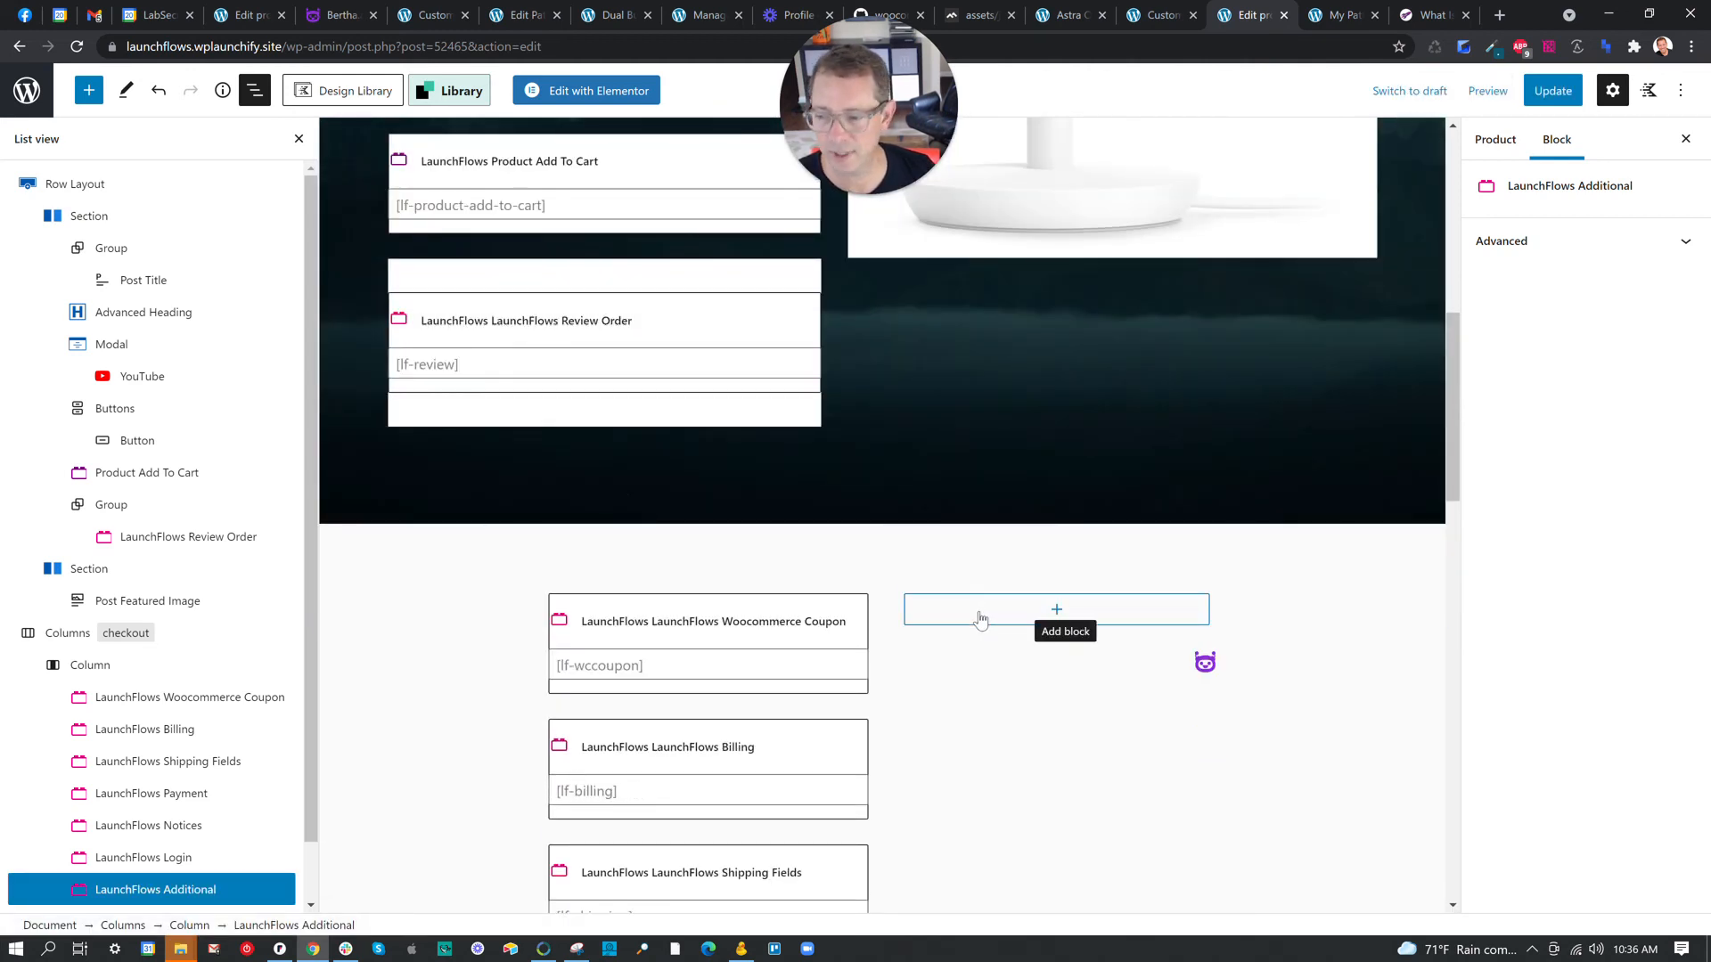
Remove the second column, which holds only an empty Group, from the checkout Columns block.
{"action": "scroll", "coordinate": [190, 695], "scroll_direction": "down", "scroll_amount": 1}
{"action": "left_click", "coordinate": [81, 860]}
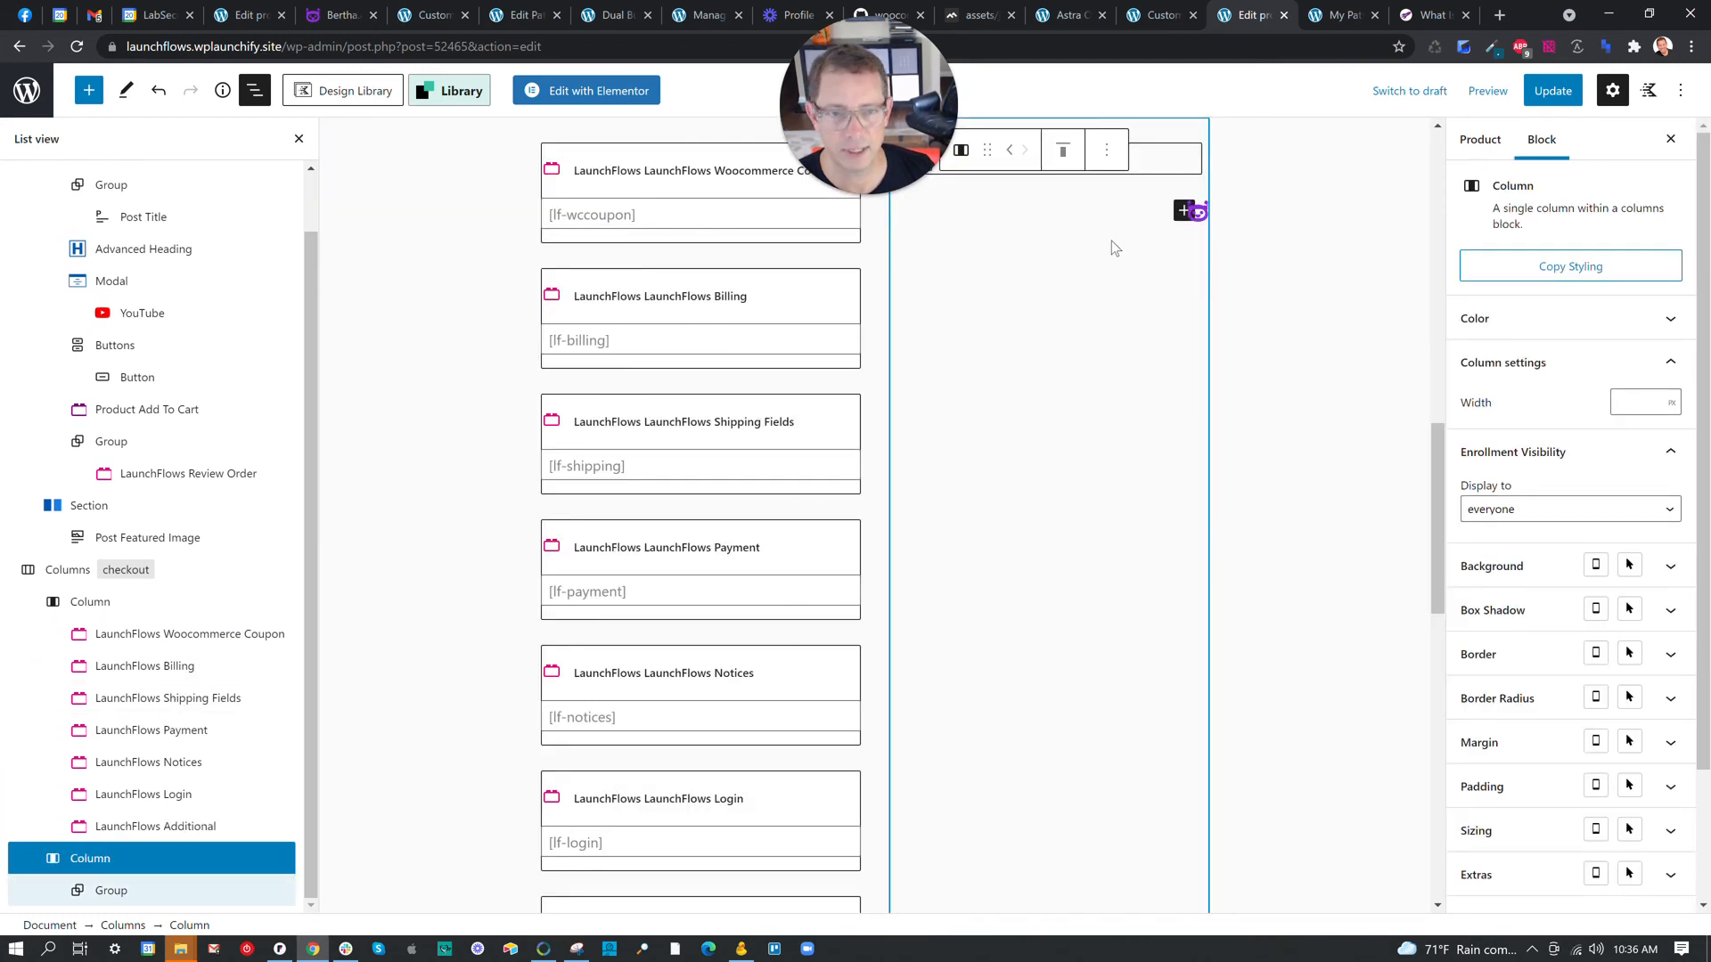
{"action": "left_click", "coordinate": [1118, 153]}
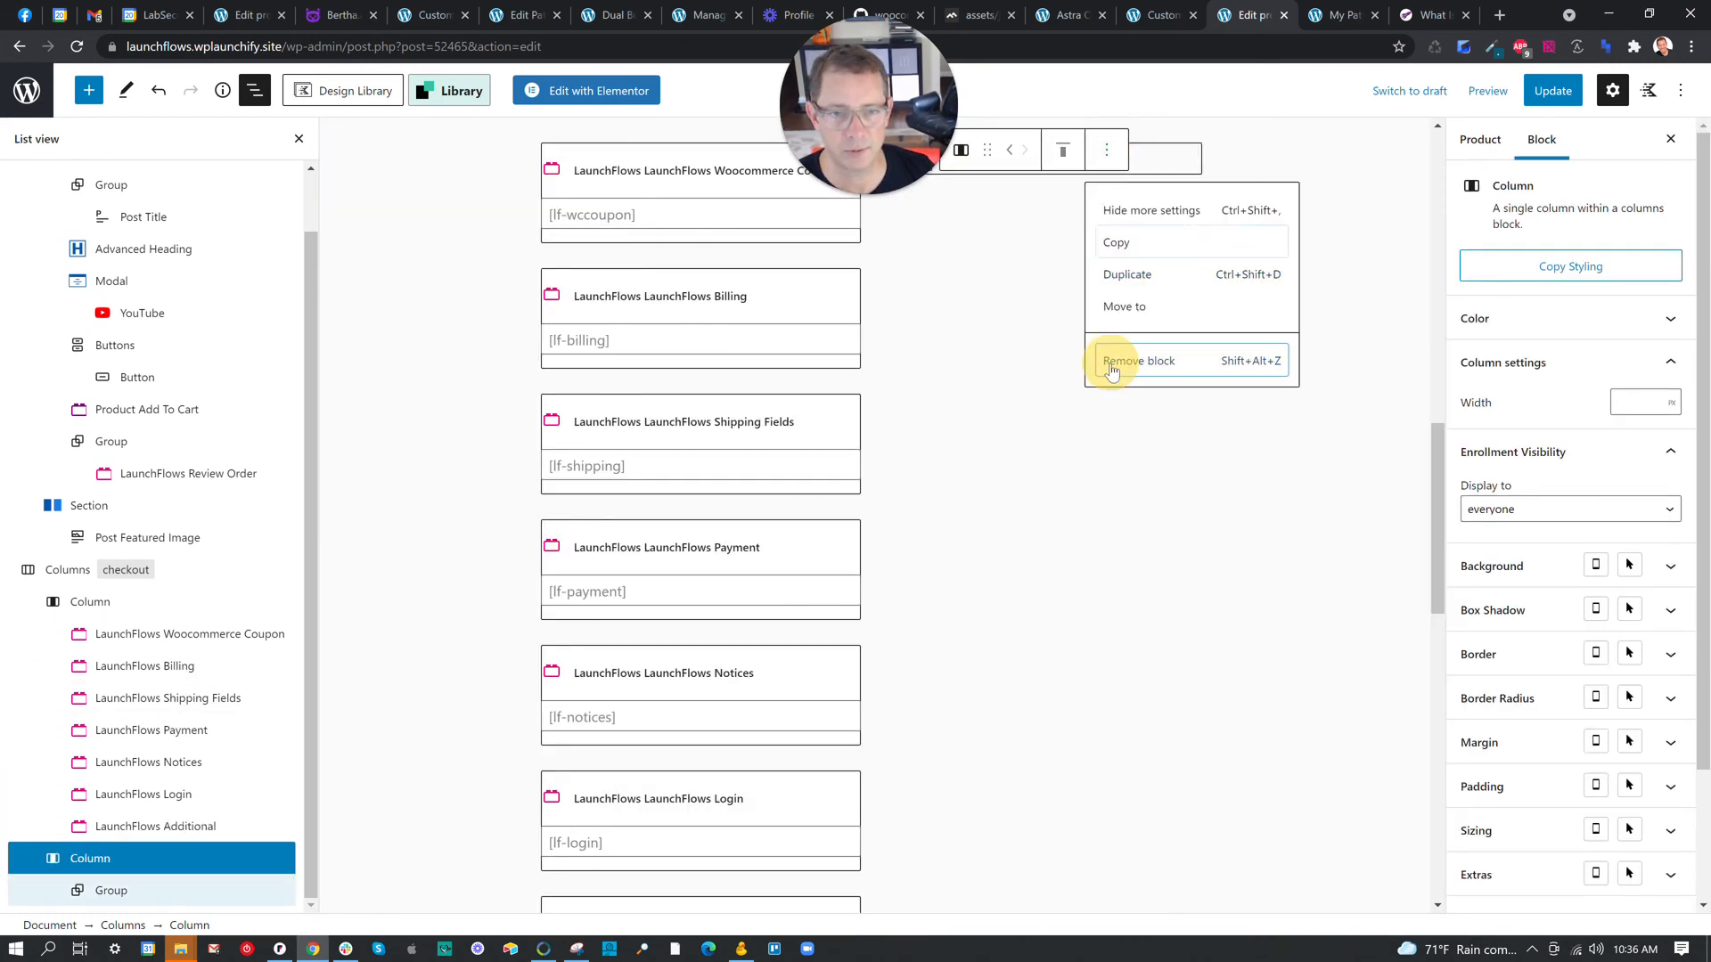
{"action": "left_click", "coordinate": [1109, 359]}
Update the product and reload the live page to check the single-column checkout layout.
{"action": "scroll", "coordinate": [1097, 392], "scroll_direction": "up", "scroll_amount": 5}
{"action": "left_click", "coordinate": [1554, 93]}
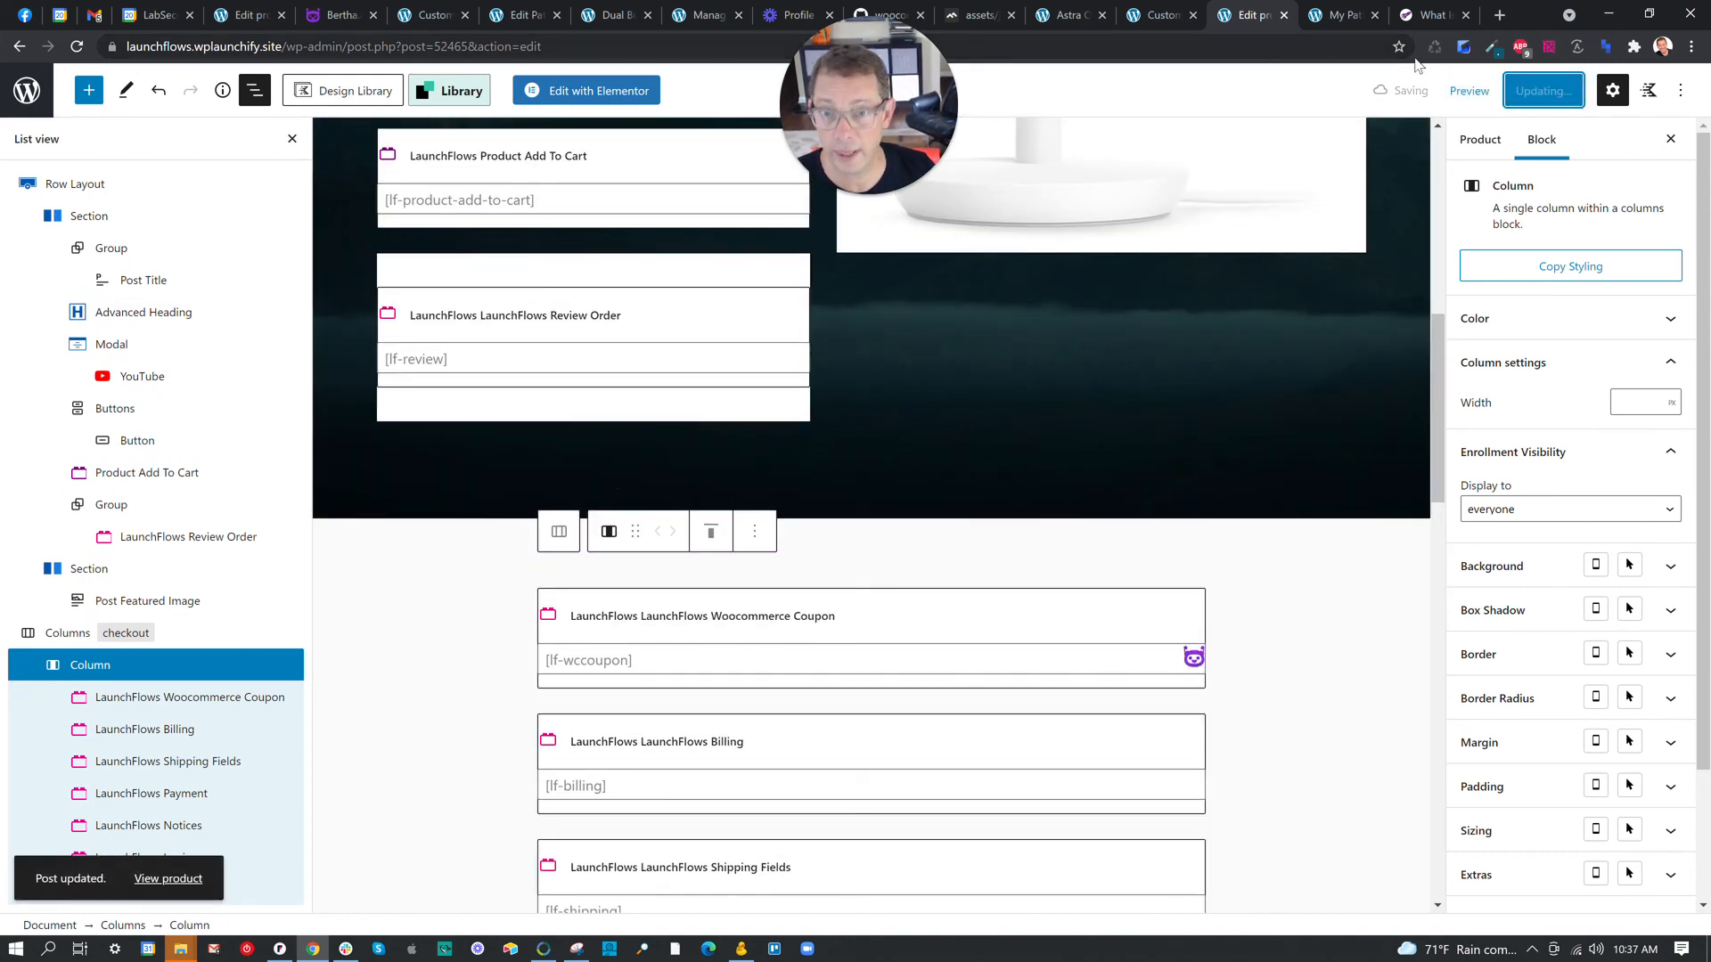
{"action": "left_click", "coordinate": [1344, 16]}
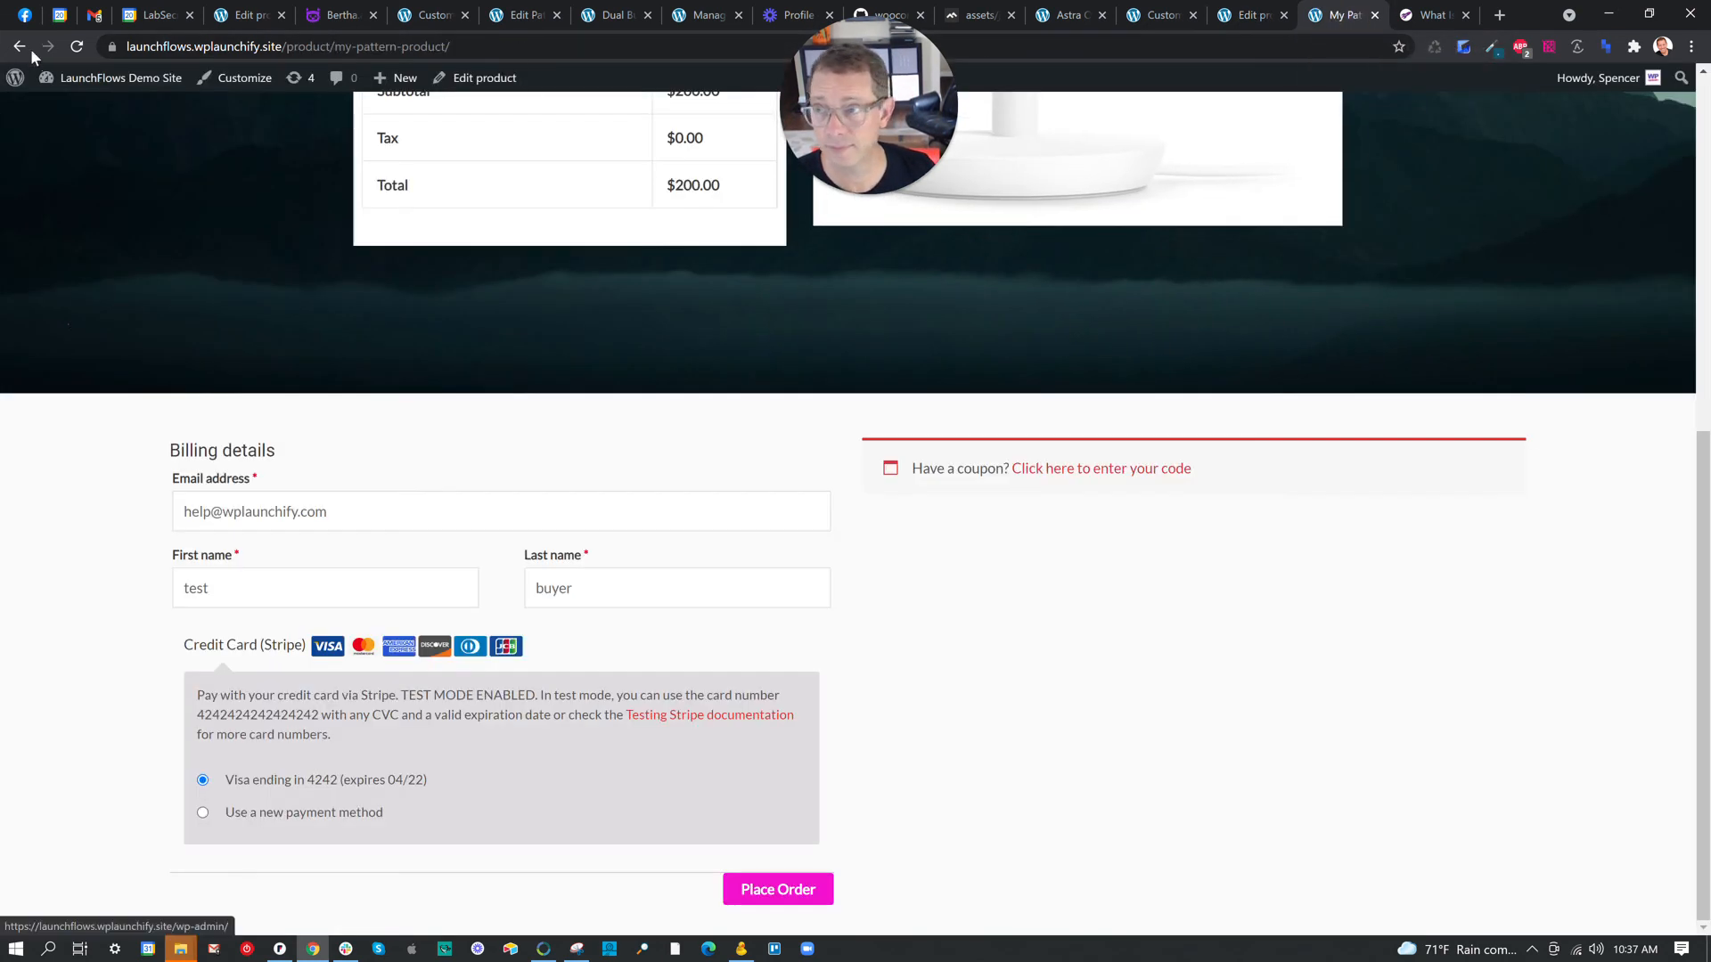
{"action": "left_click", "coordinate": [79, 47]}
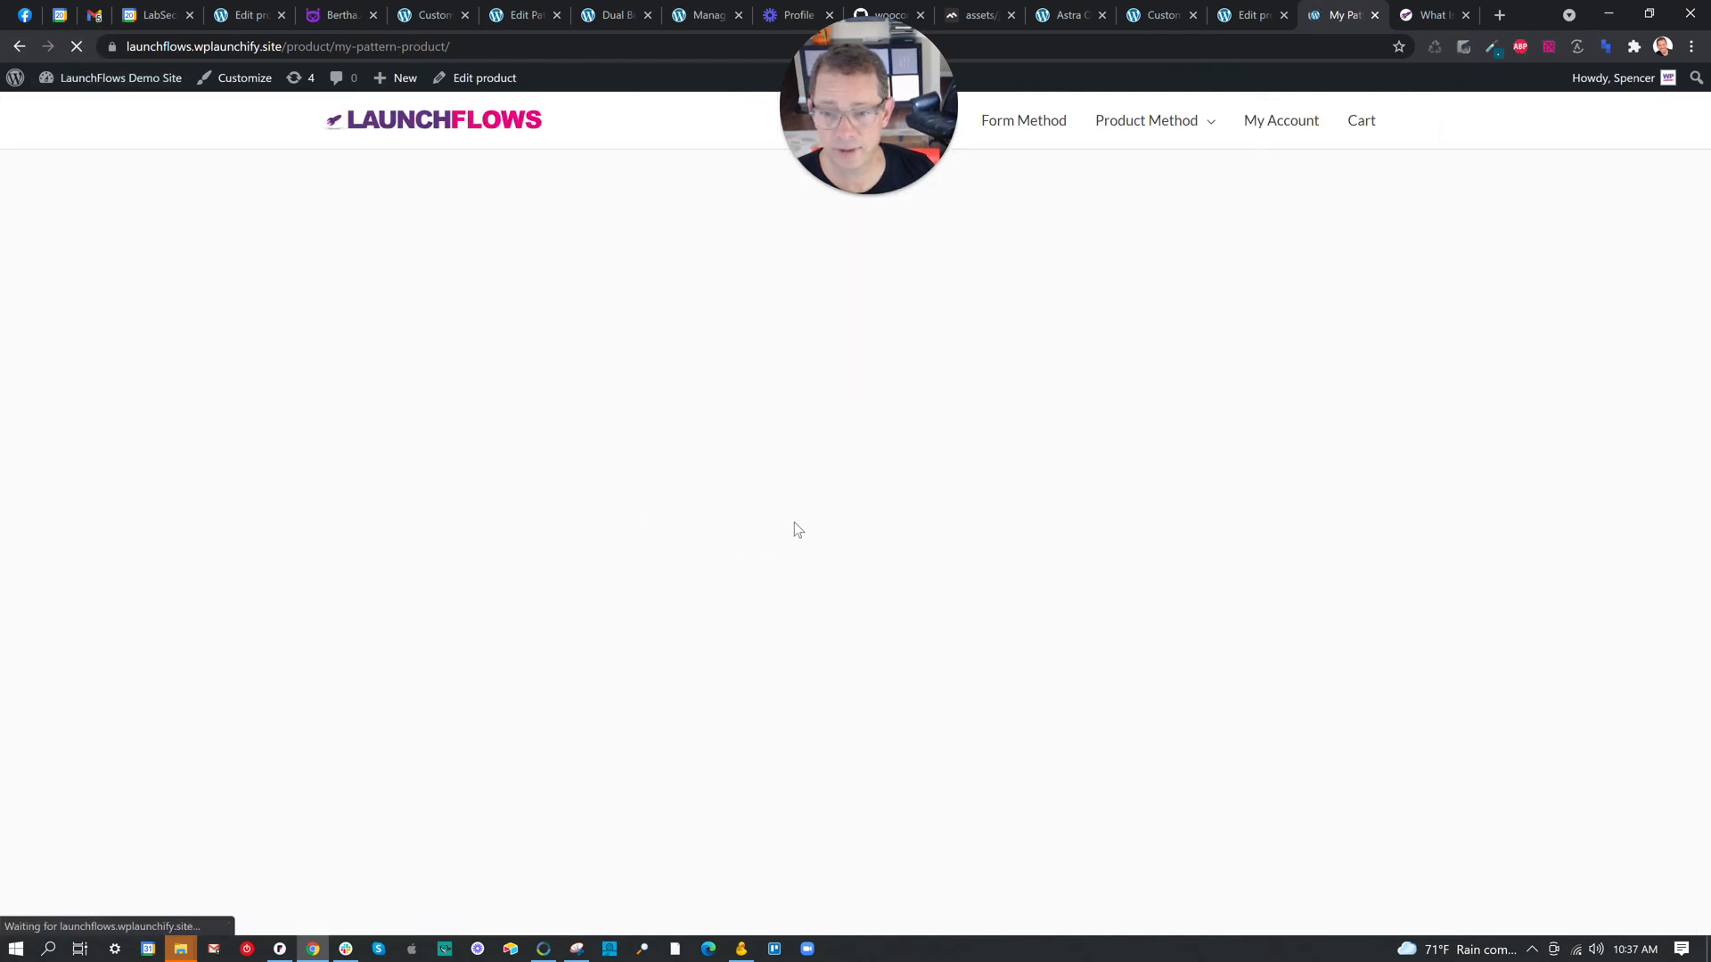
{"action": "scroll", "coordinate": [771, 526], "scroll_direction": "down", "scroll_amount": 2}
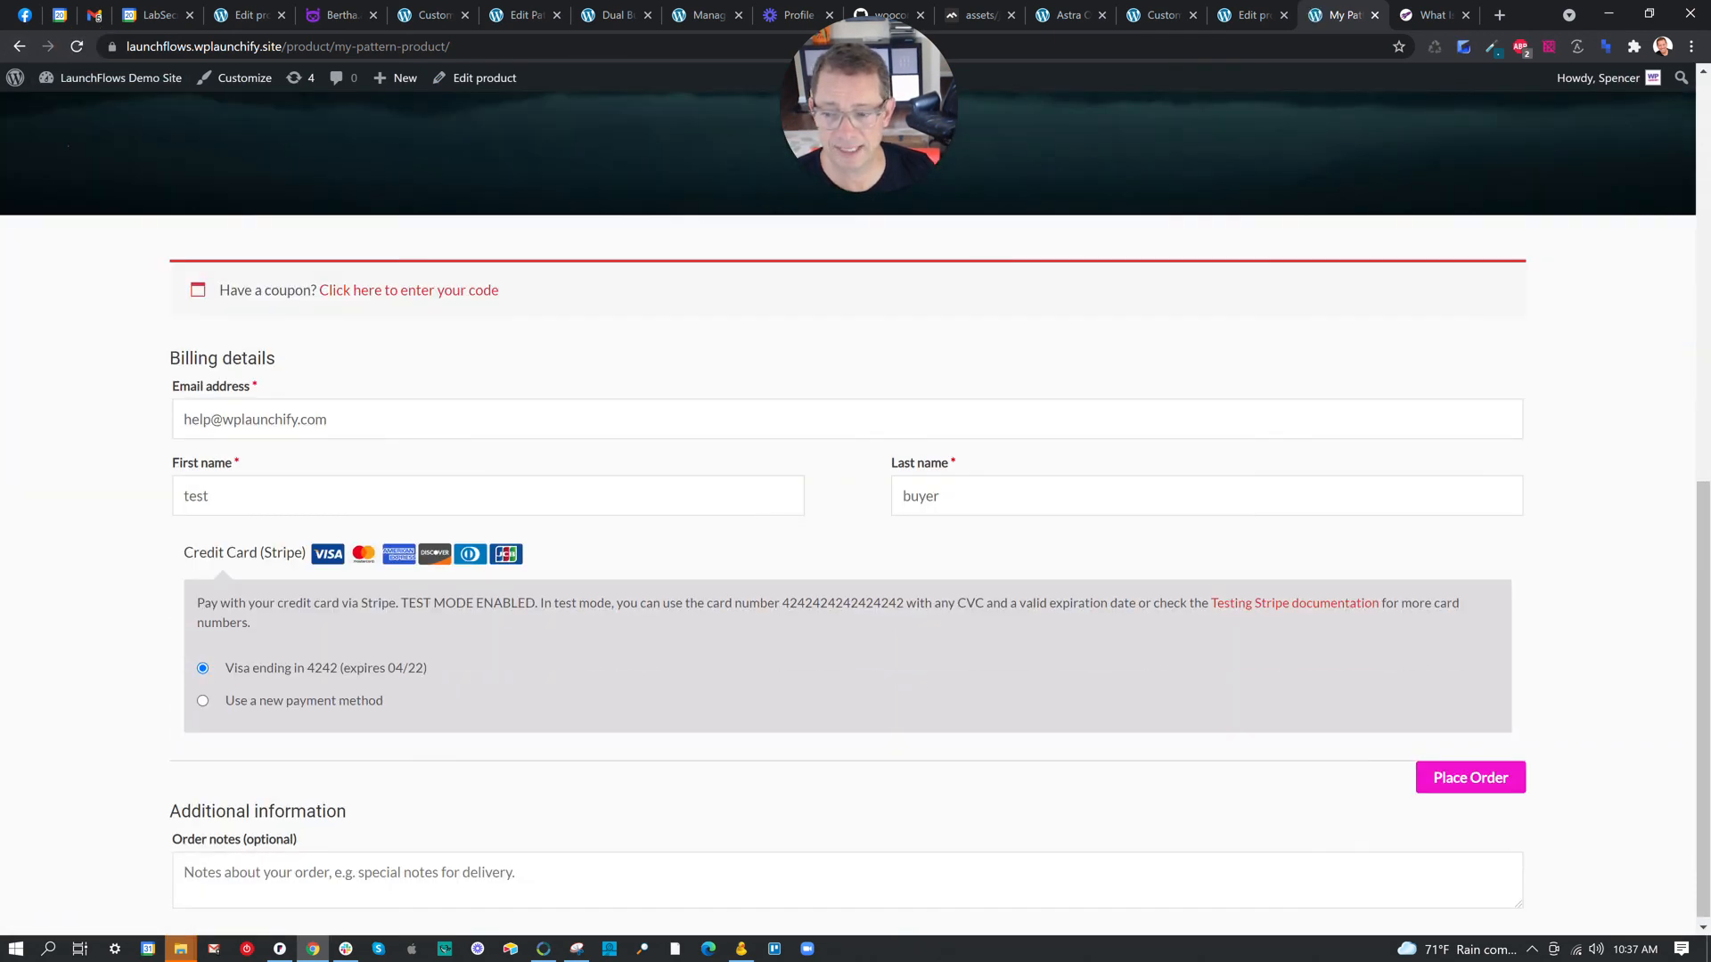
Back in the product editor, set the width of the checkout Columns block to 50% in its sizing options.
{"action": "left_click", "coordinate": [1247, 15]}
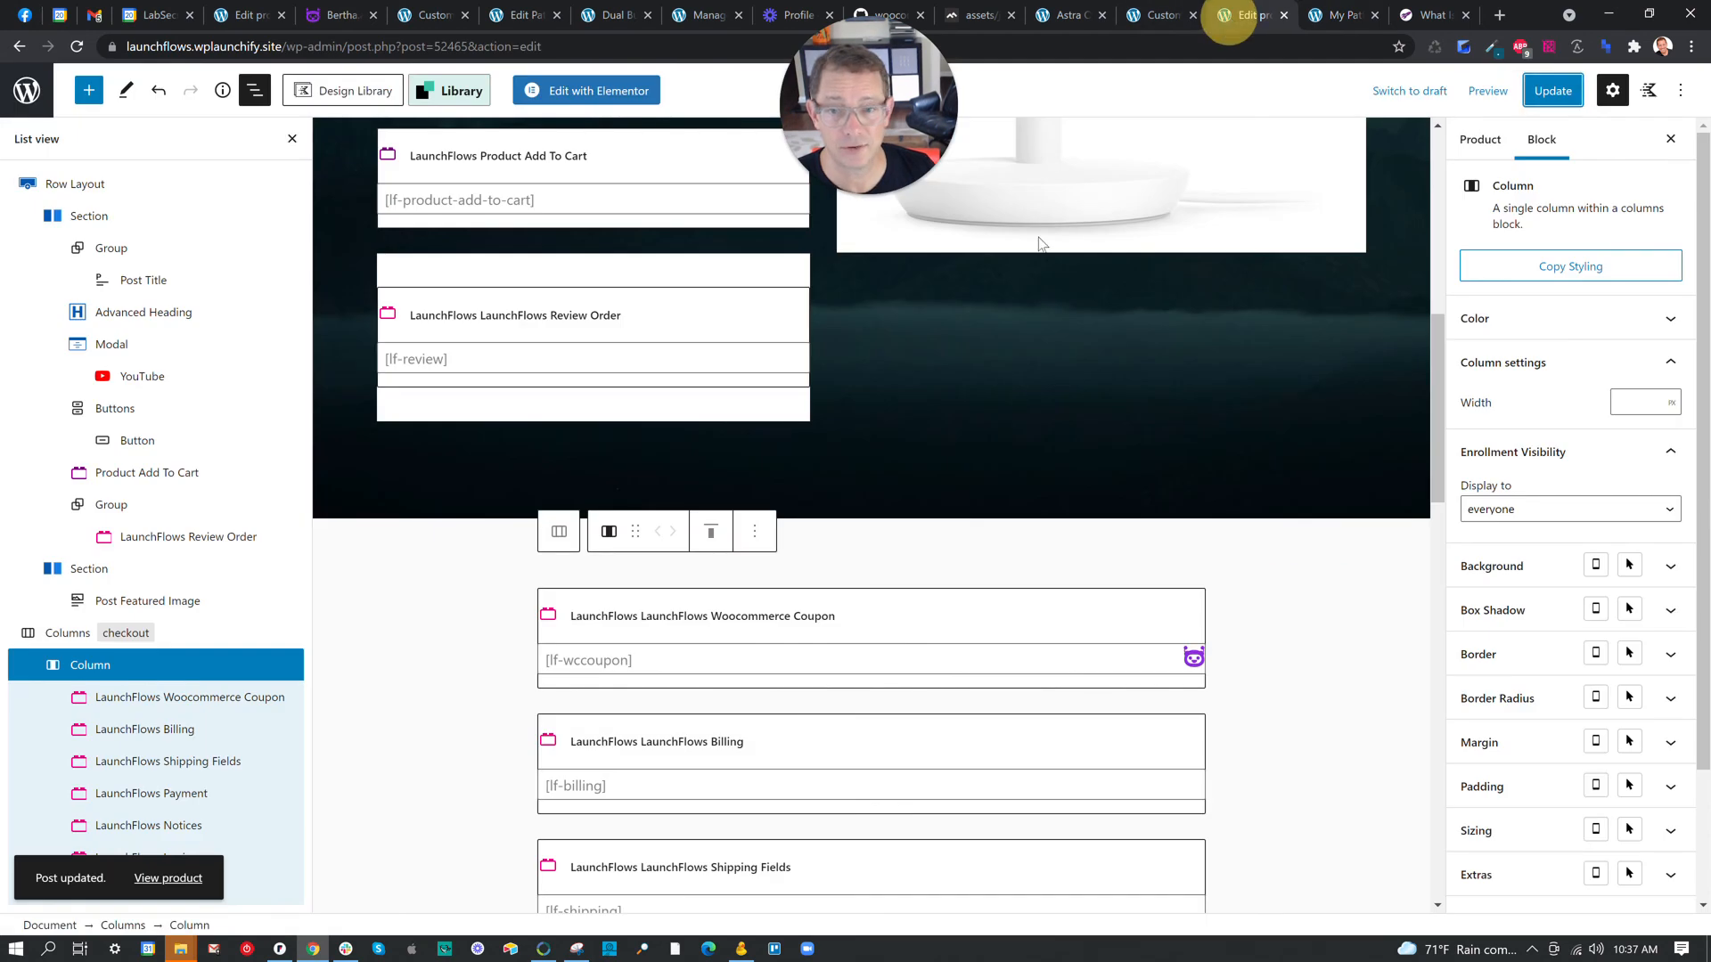
{"action": "left_click", "coordinate": [96, 634]}
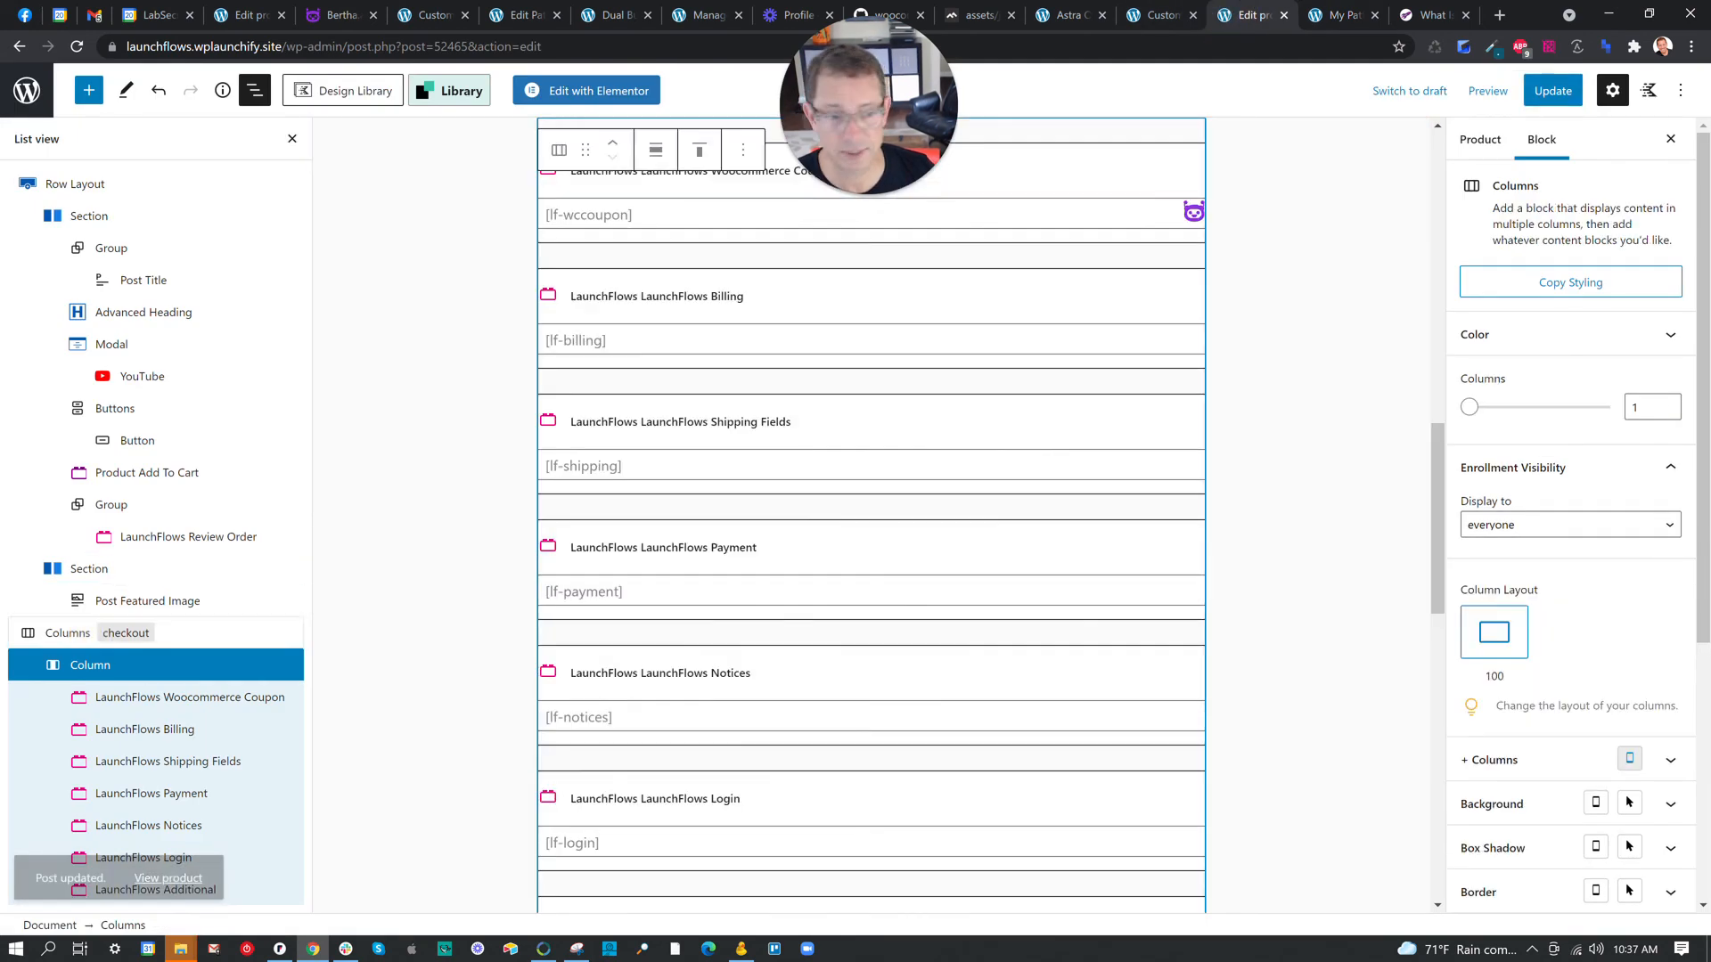
{"action": "scroll", "coordinate": [1597, 595], "scroll_direction": "down", "scroll_amount": 3}
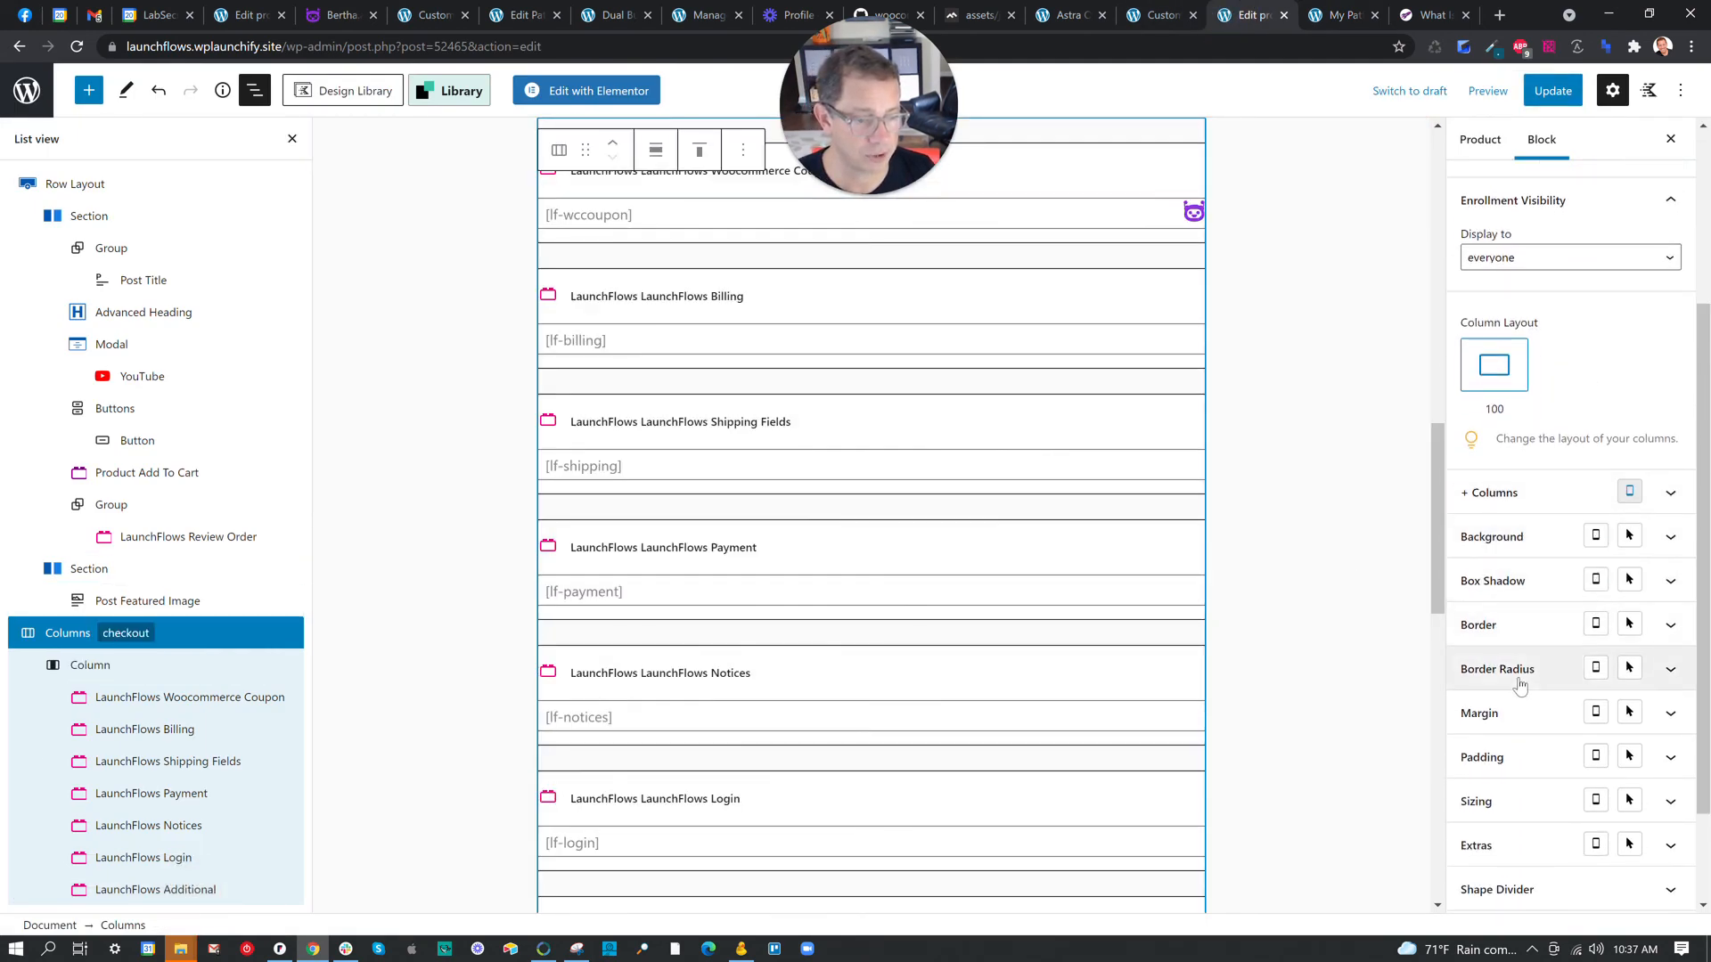
{"action": "left_click", "coordinate": [1508, 801]}
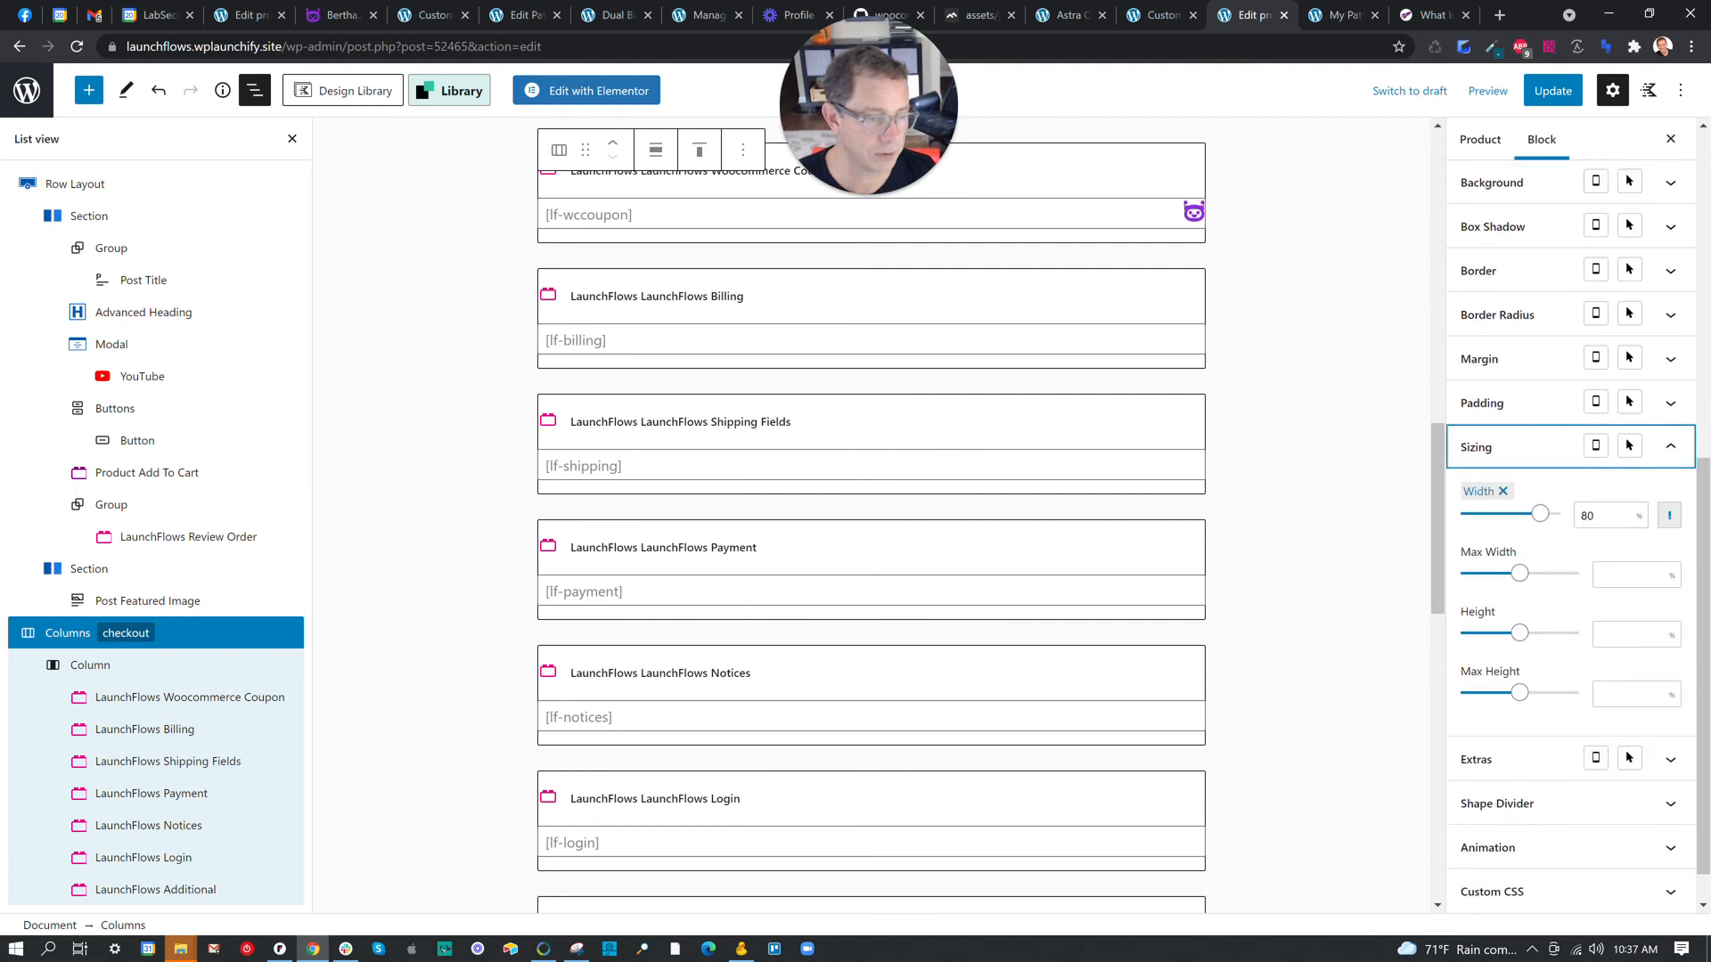
{"action": "mouse_move", "coordinate": [1545, 517]}
{"action": "left_mouse_down"}
{"action": "mouse_move", "coordinate": [1528, 515]}
{"action": "mouse_move", "coordinate": [1553, 503]}
{"action": "left_mouse_up"}
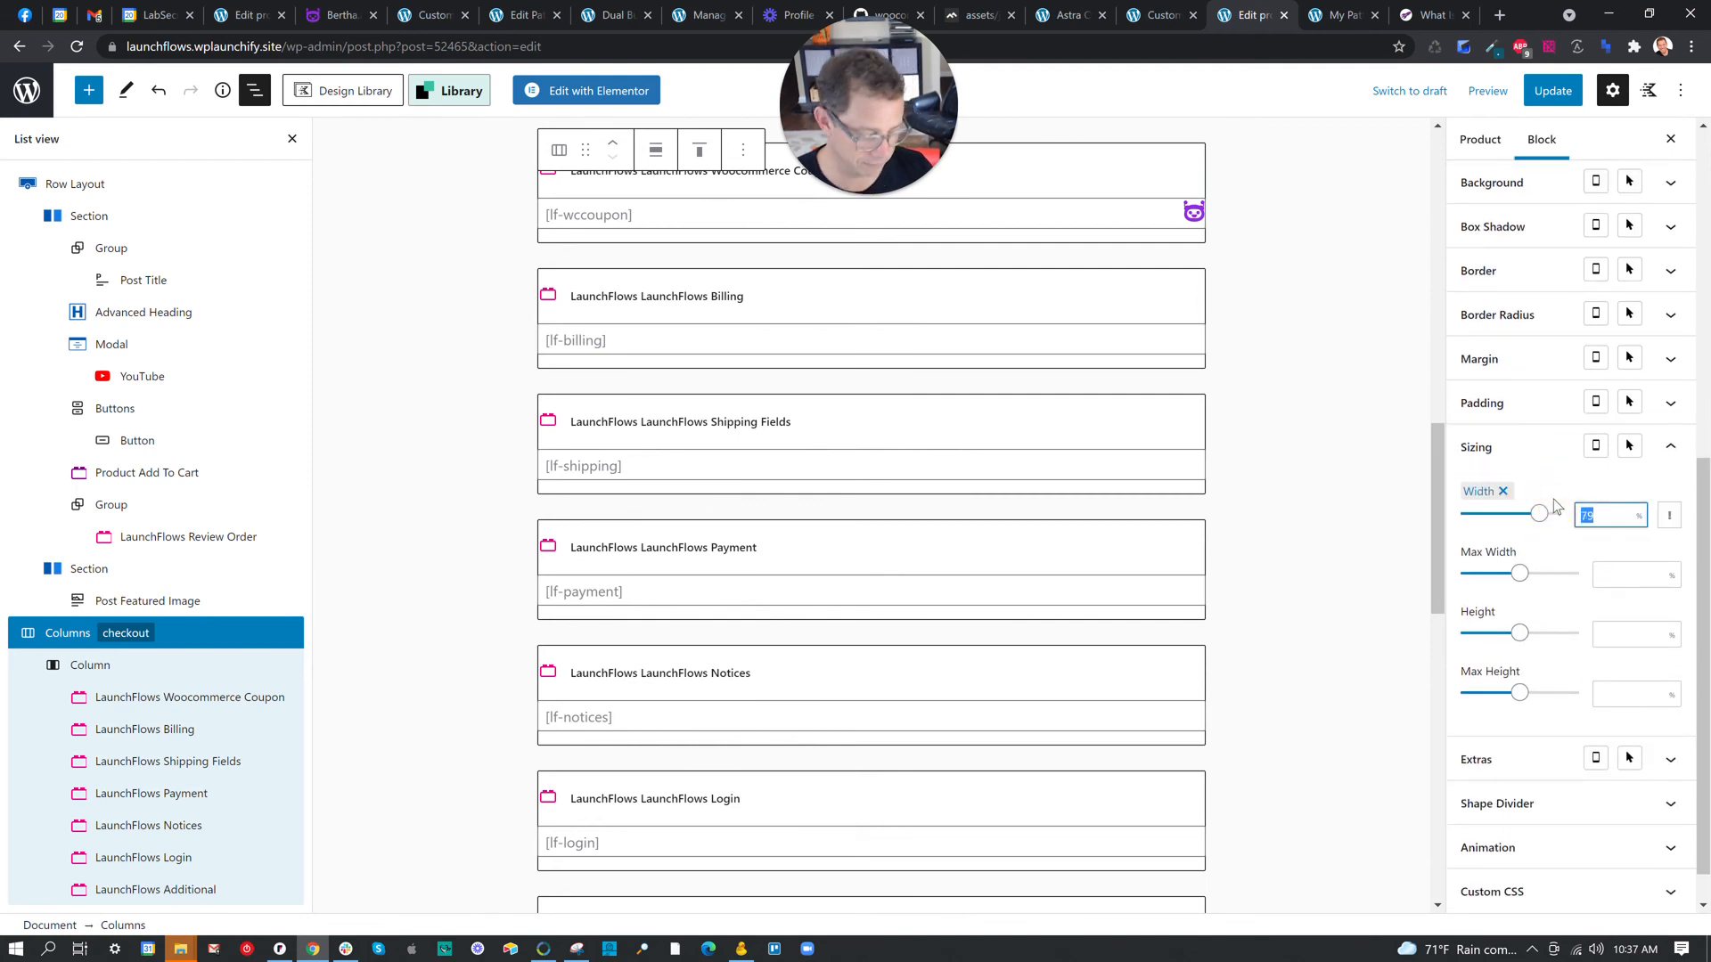
{"action": "type", "text": "50"}
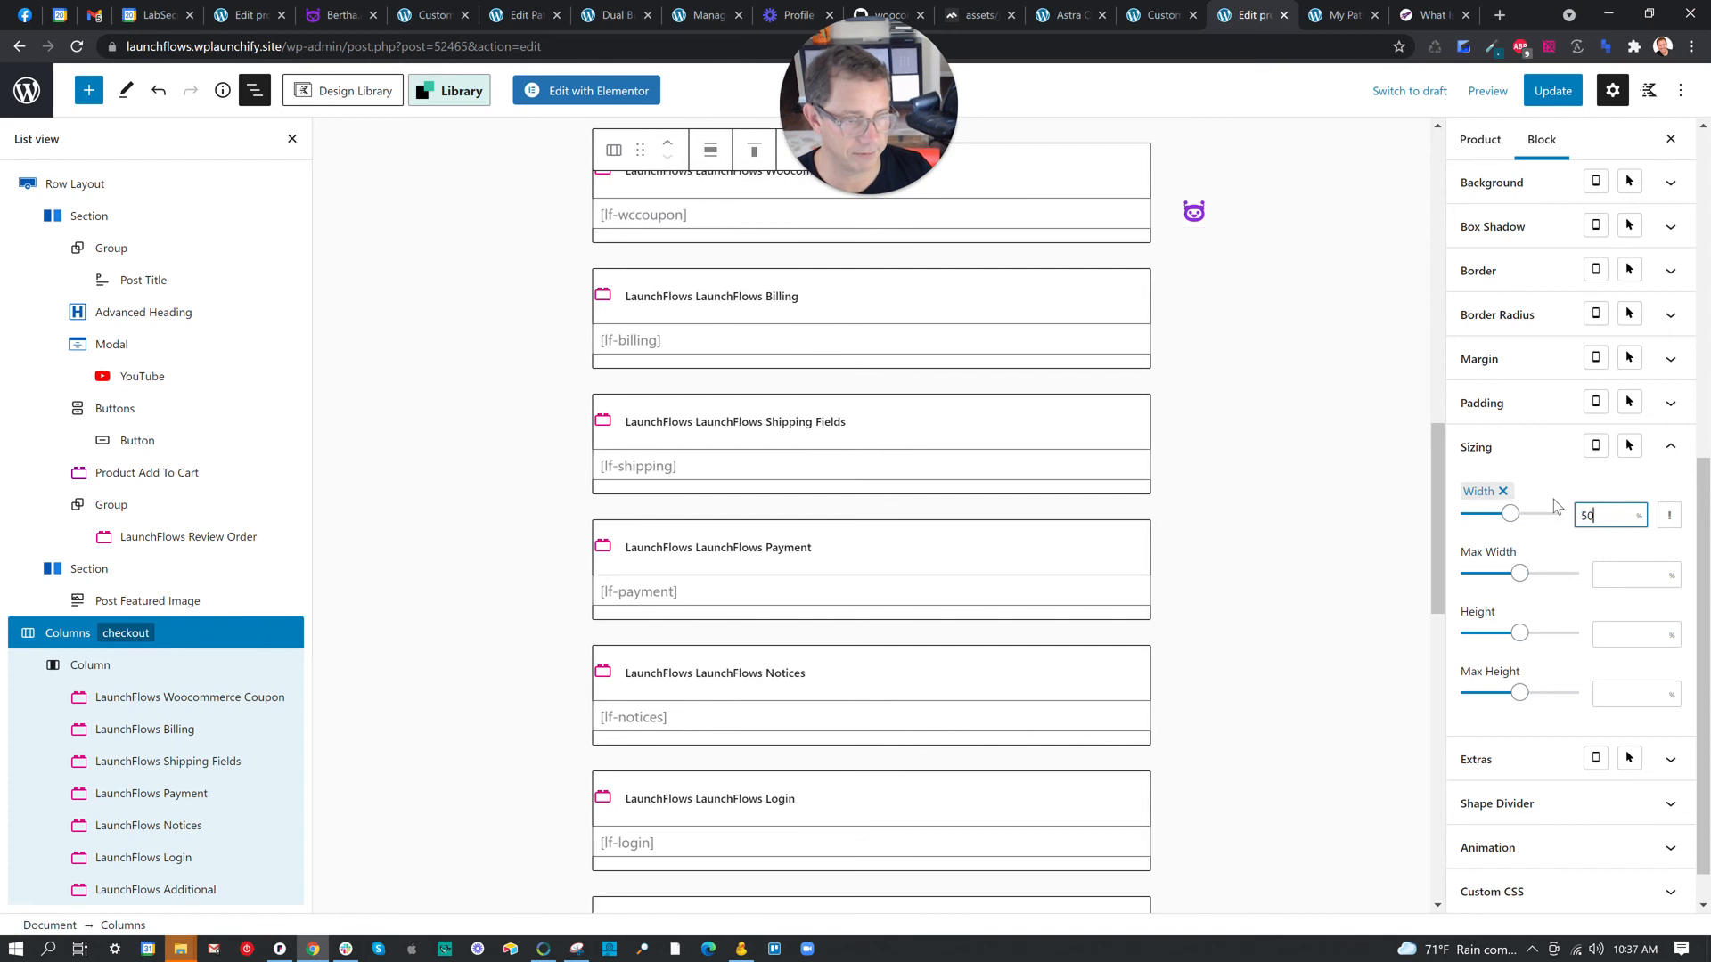
Update the product and reload the live product page to check the narrower checkout.
{"action": "left_click", "coordinate": [1552, 90]}
{"action": "left_click", "coordinate": [1333, 14]}
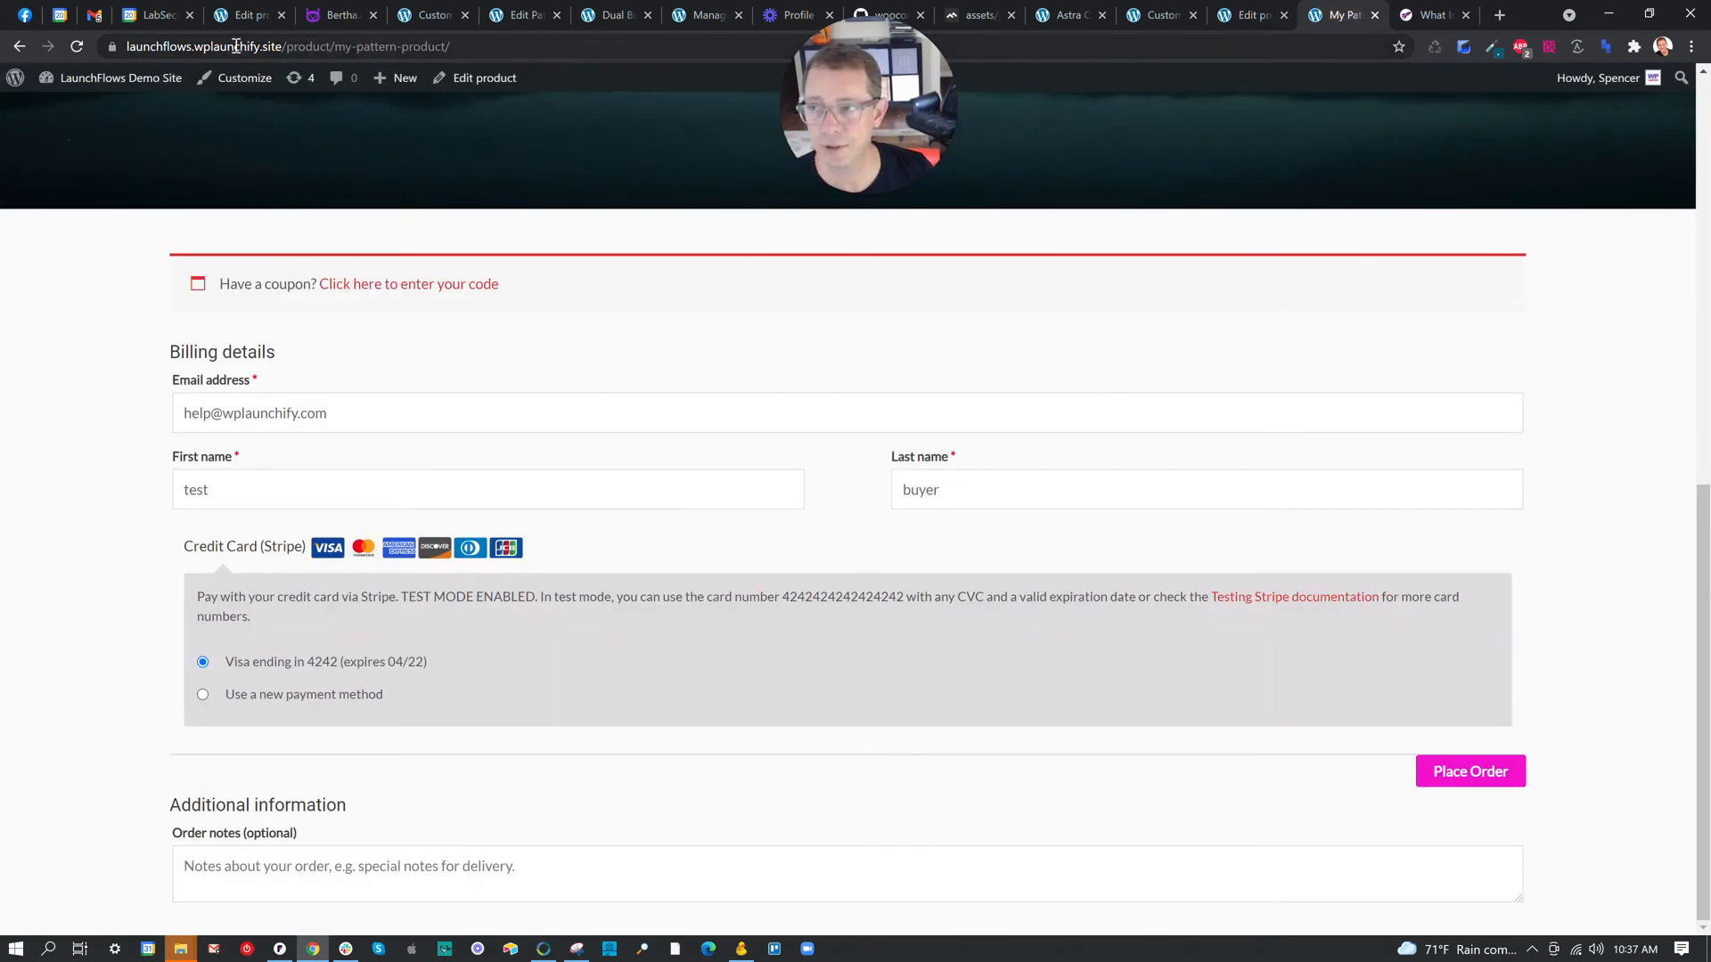
{"action": "left_click", "coordinate": [77, 46]}
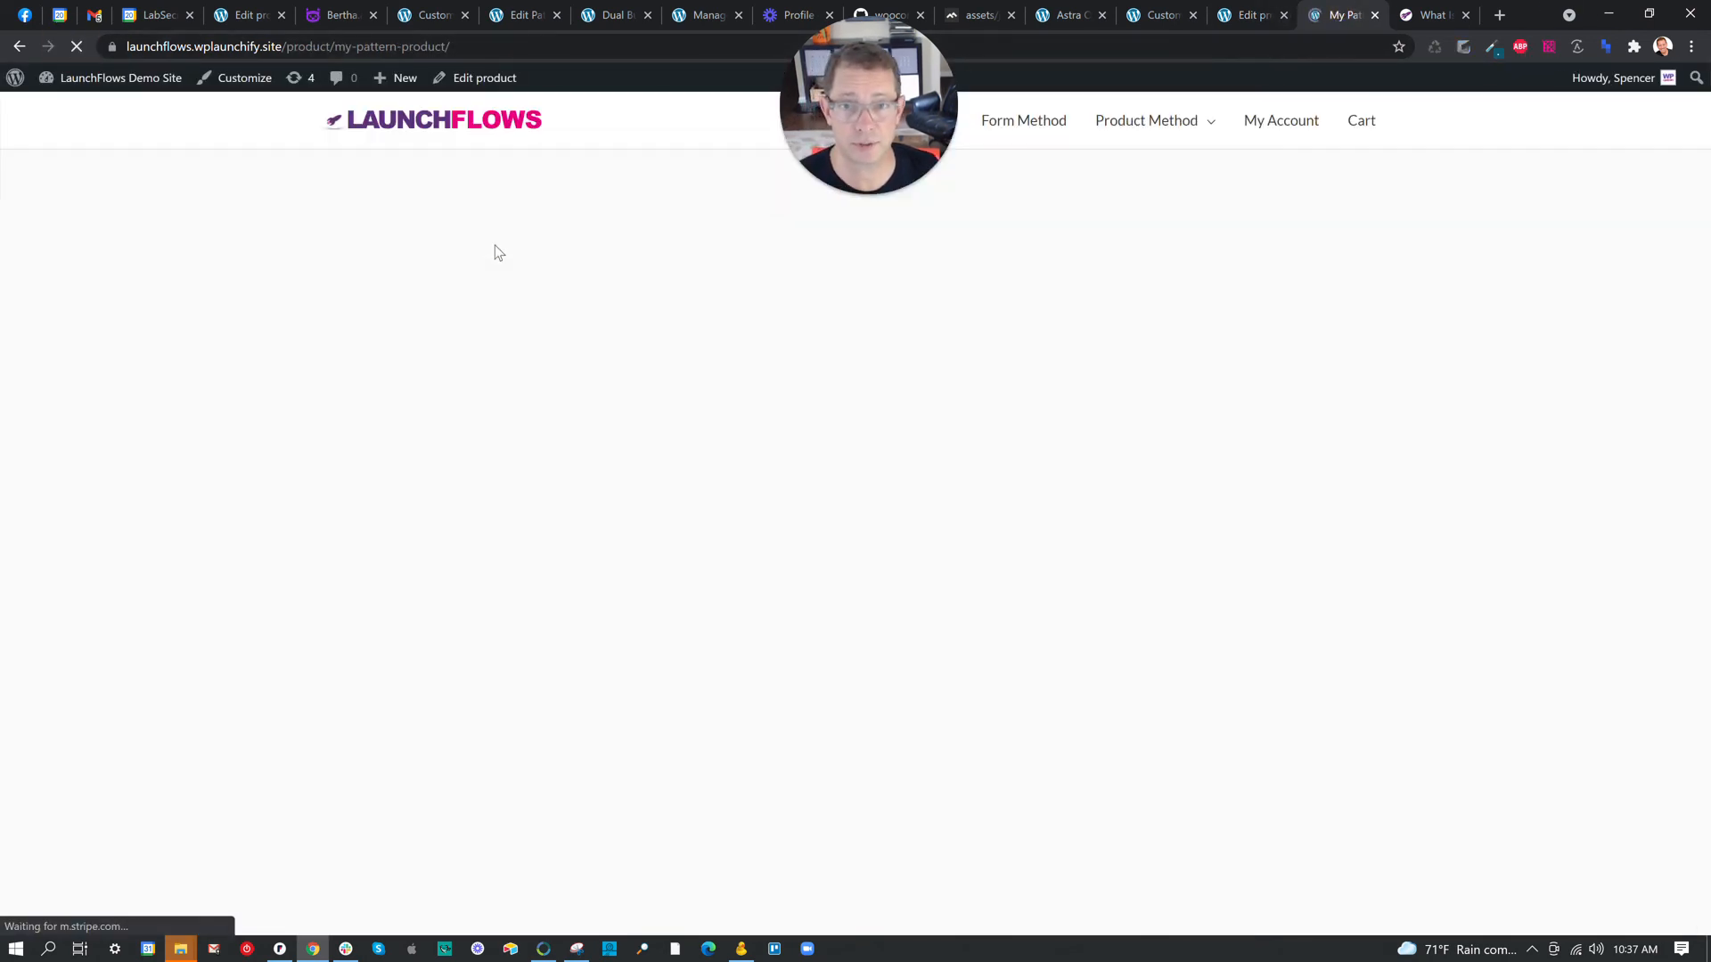
{"action": "scroll", "coordinate": [901, 417], "scroll_direction": "up", "scroll_amount": 6}
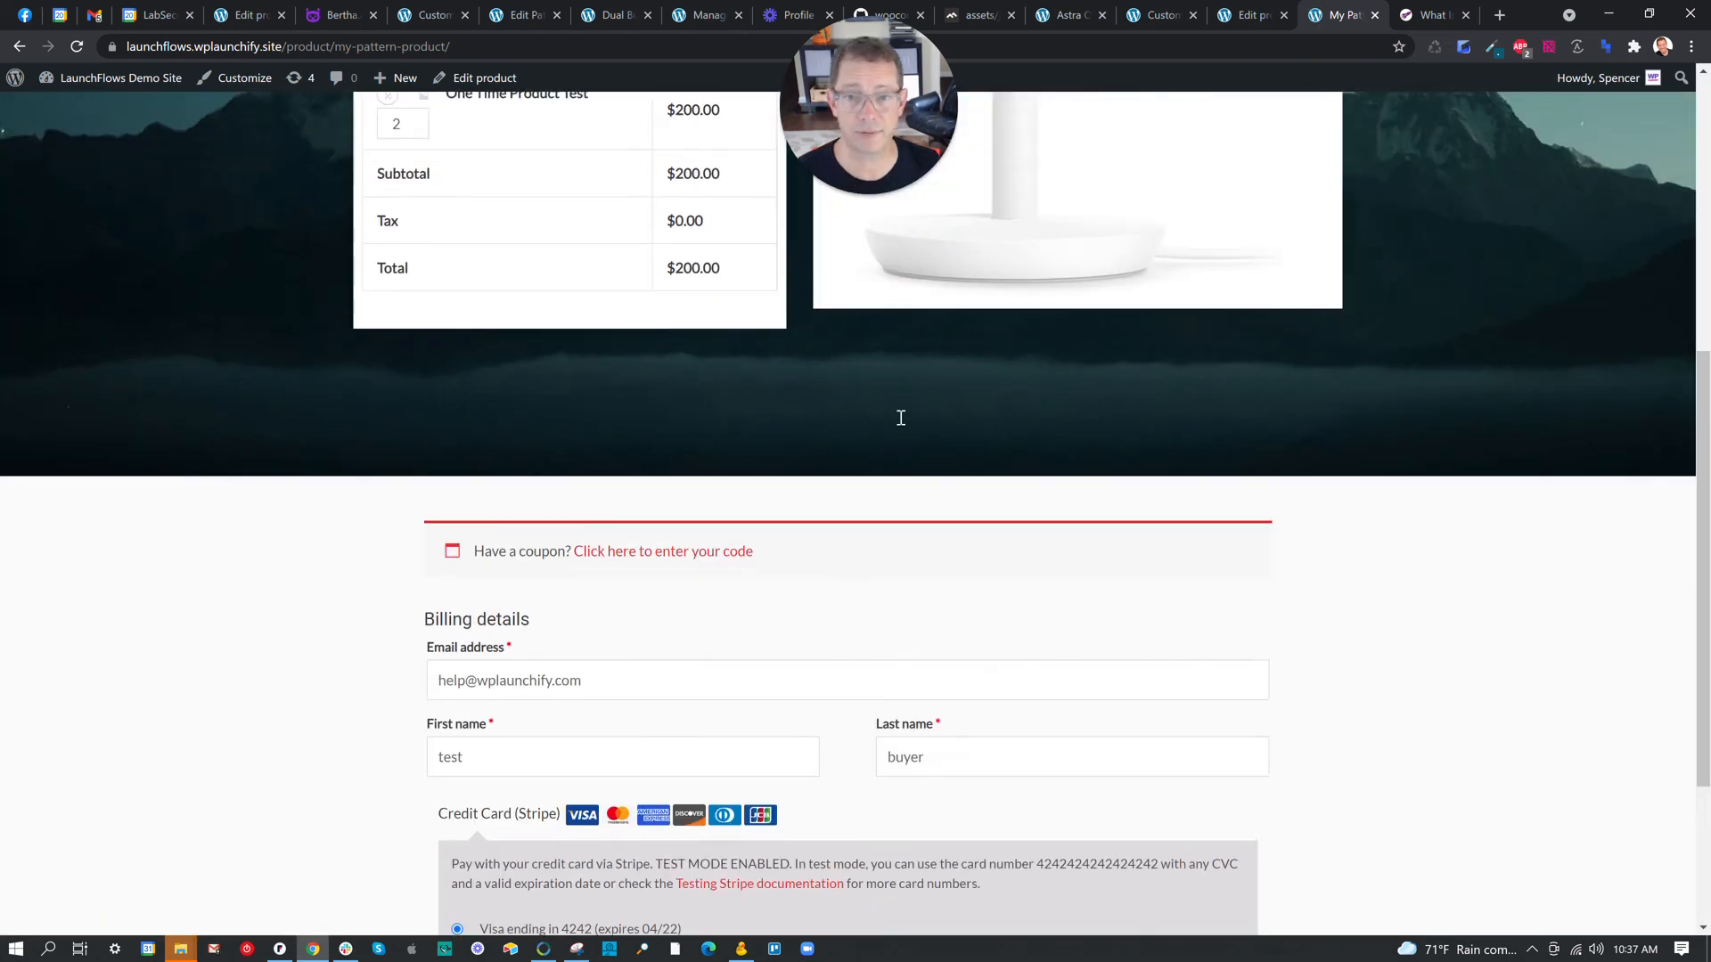
{"action": "scroll", "coordinate": [904, 424], "scroll_direction": "down", "scroll_amount": 6}
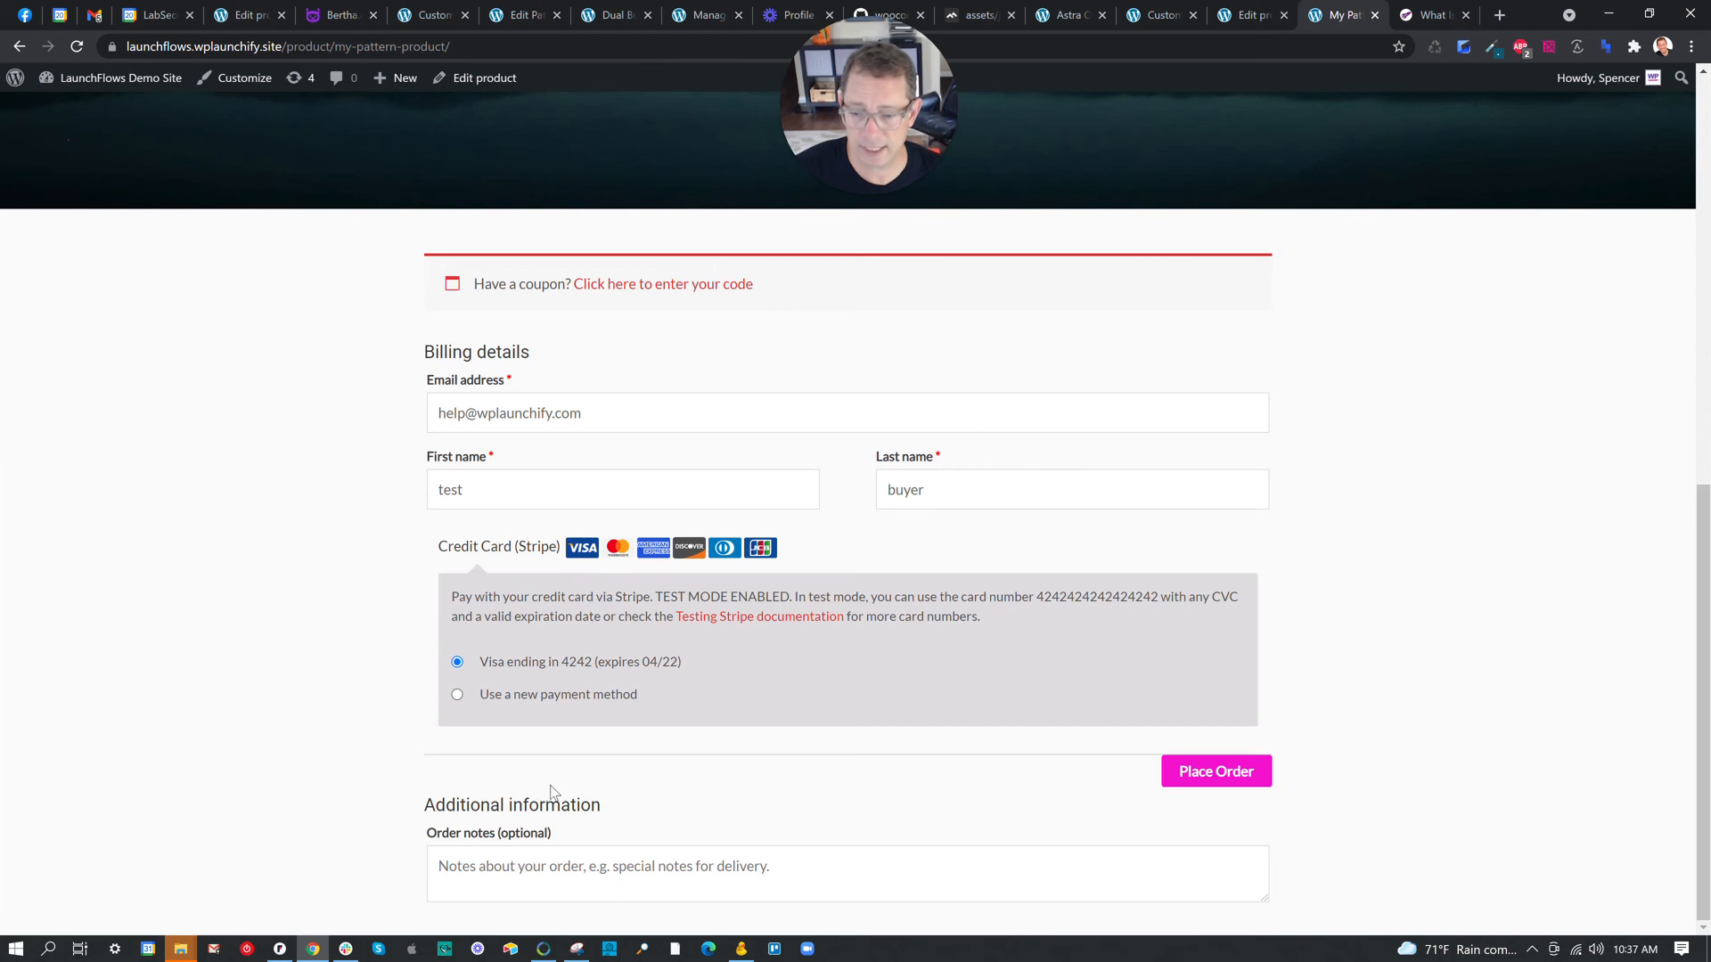
Add the CSS class lf-hide to the LaunchFlows Additional block in the product editor, update the product and reload the live page.
{"action": "left_click", "coordinate": [1247, 15]}
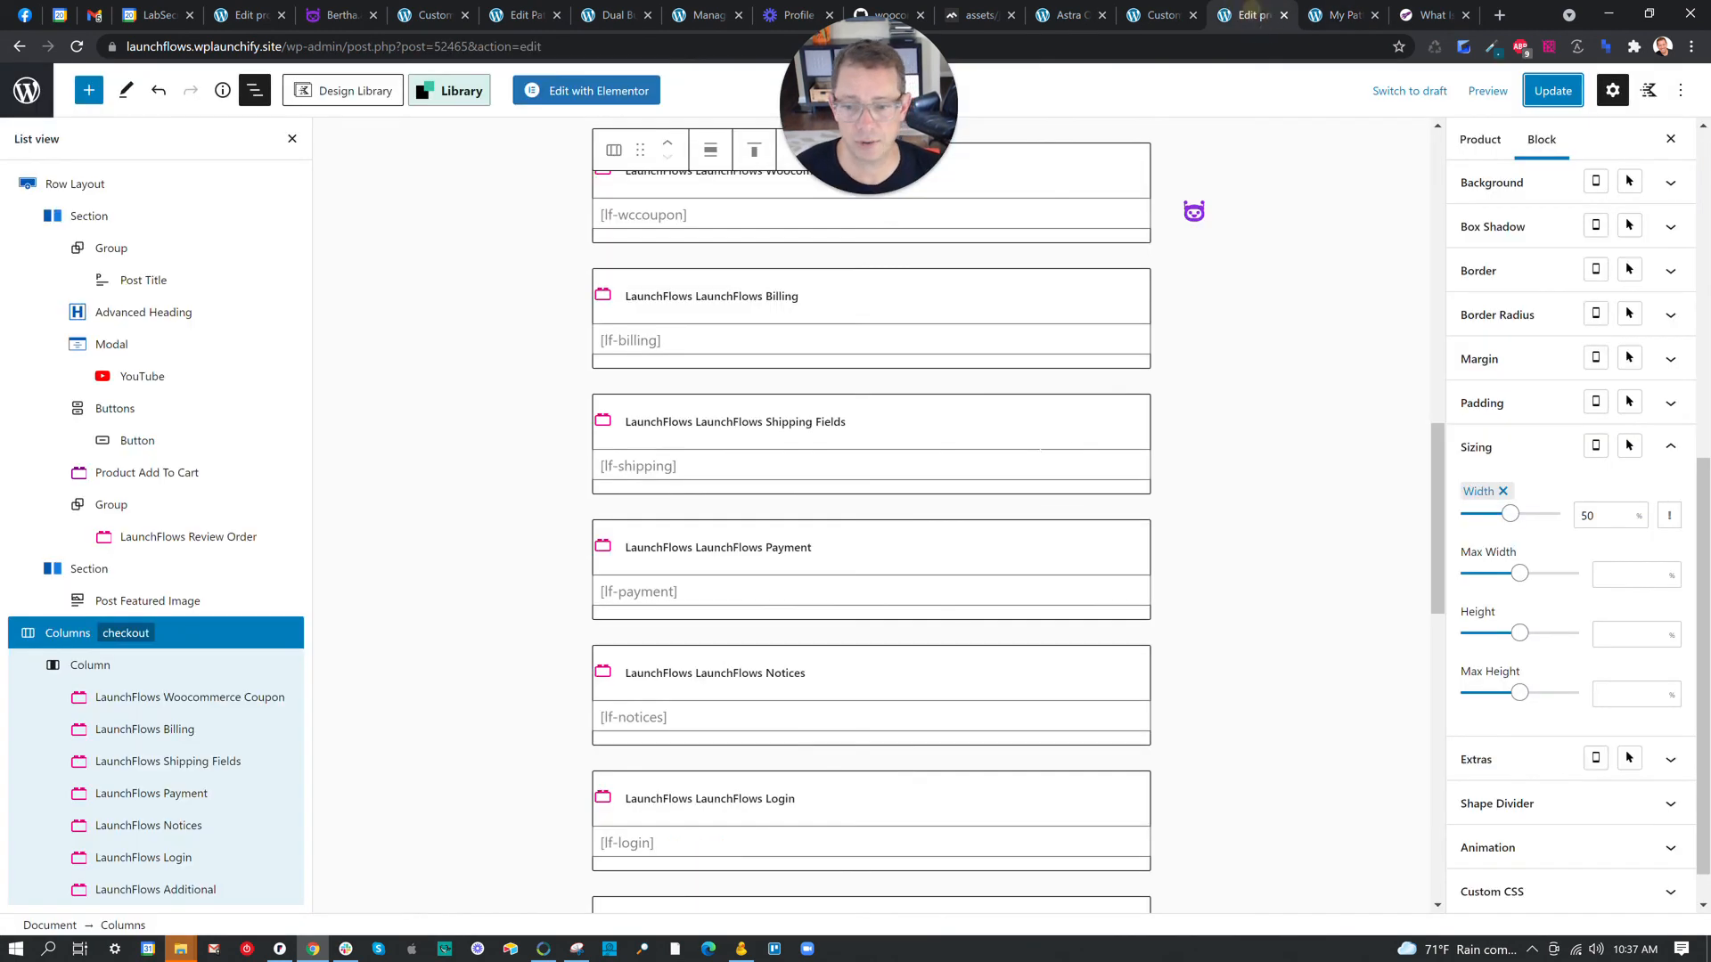
{"action": "scroll", "coordinate": [953, 580], "scroll_direction": "up", "scroll_amount": 3}
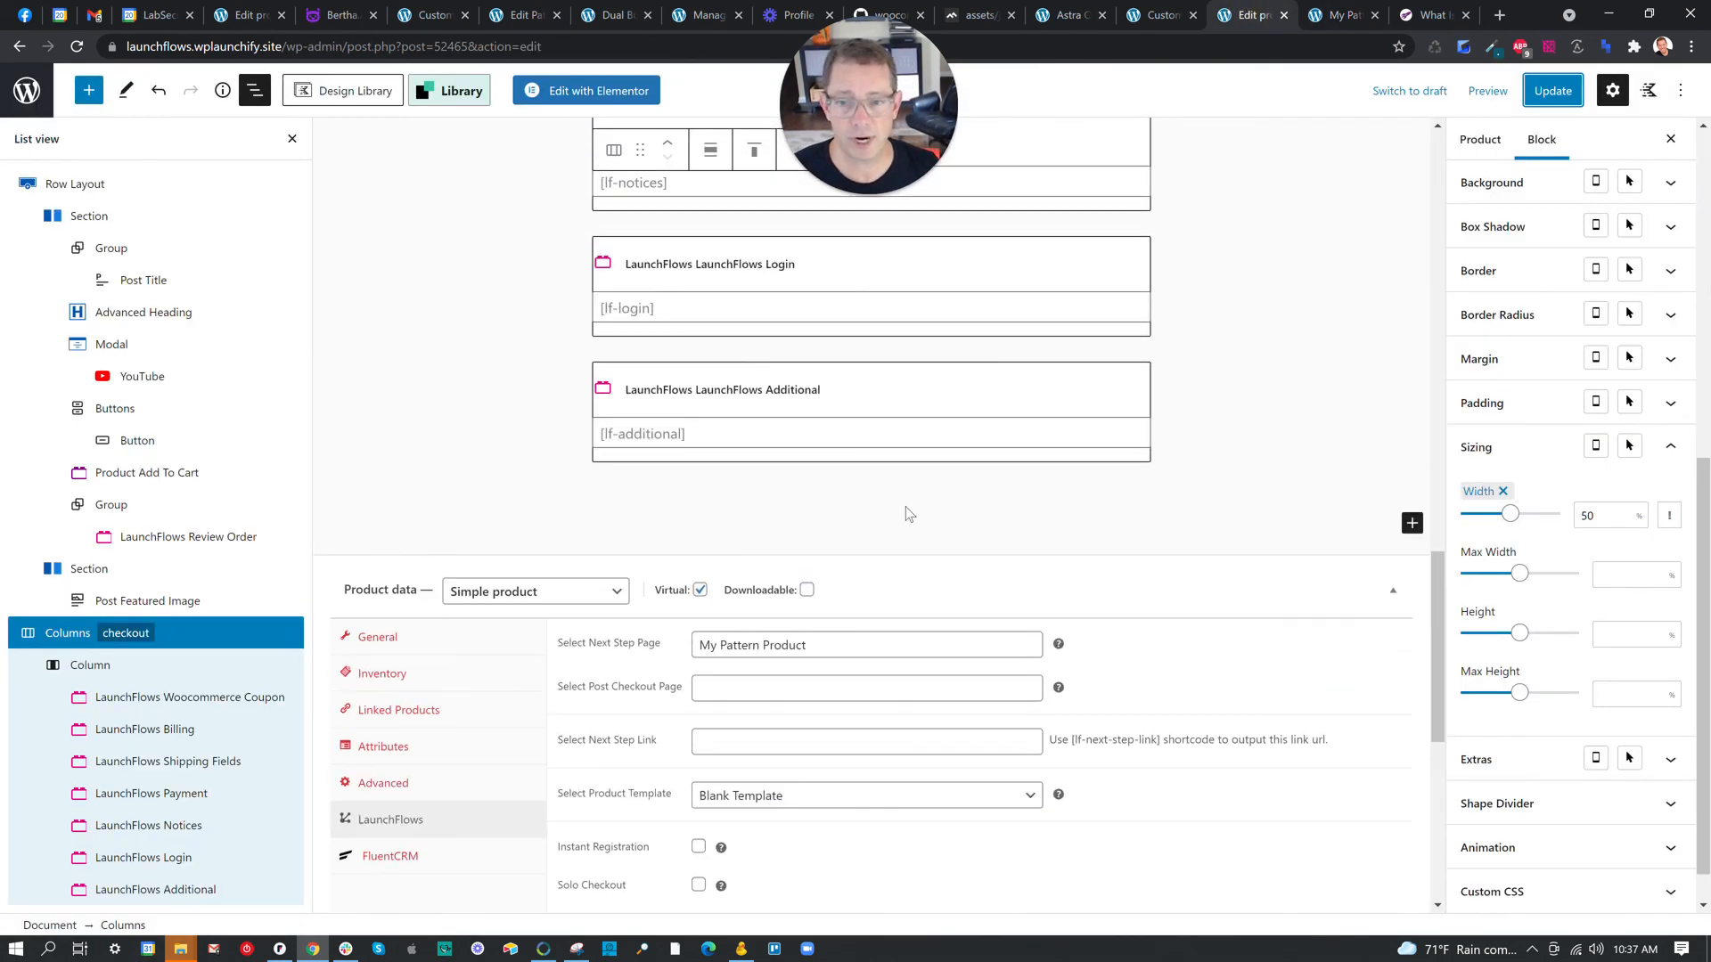
{"action": "left_click", "coordinate": [812, 392]}
{"action": "left_click", "coordinate": [1494, 253]}
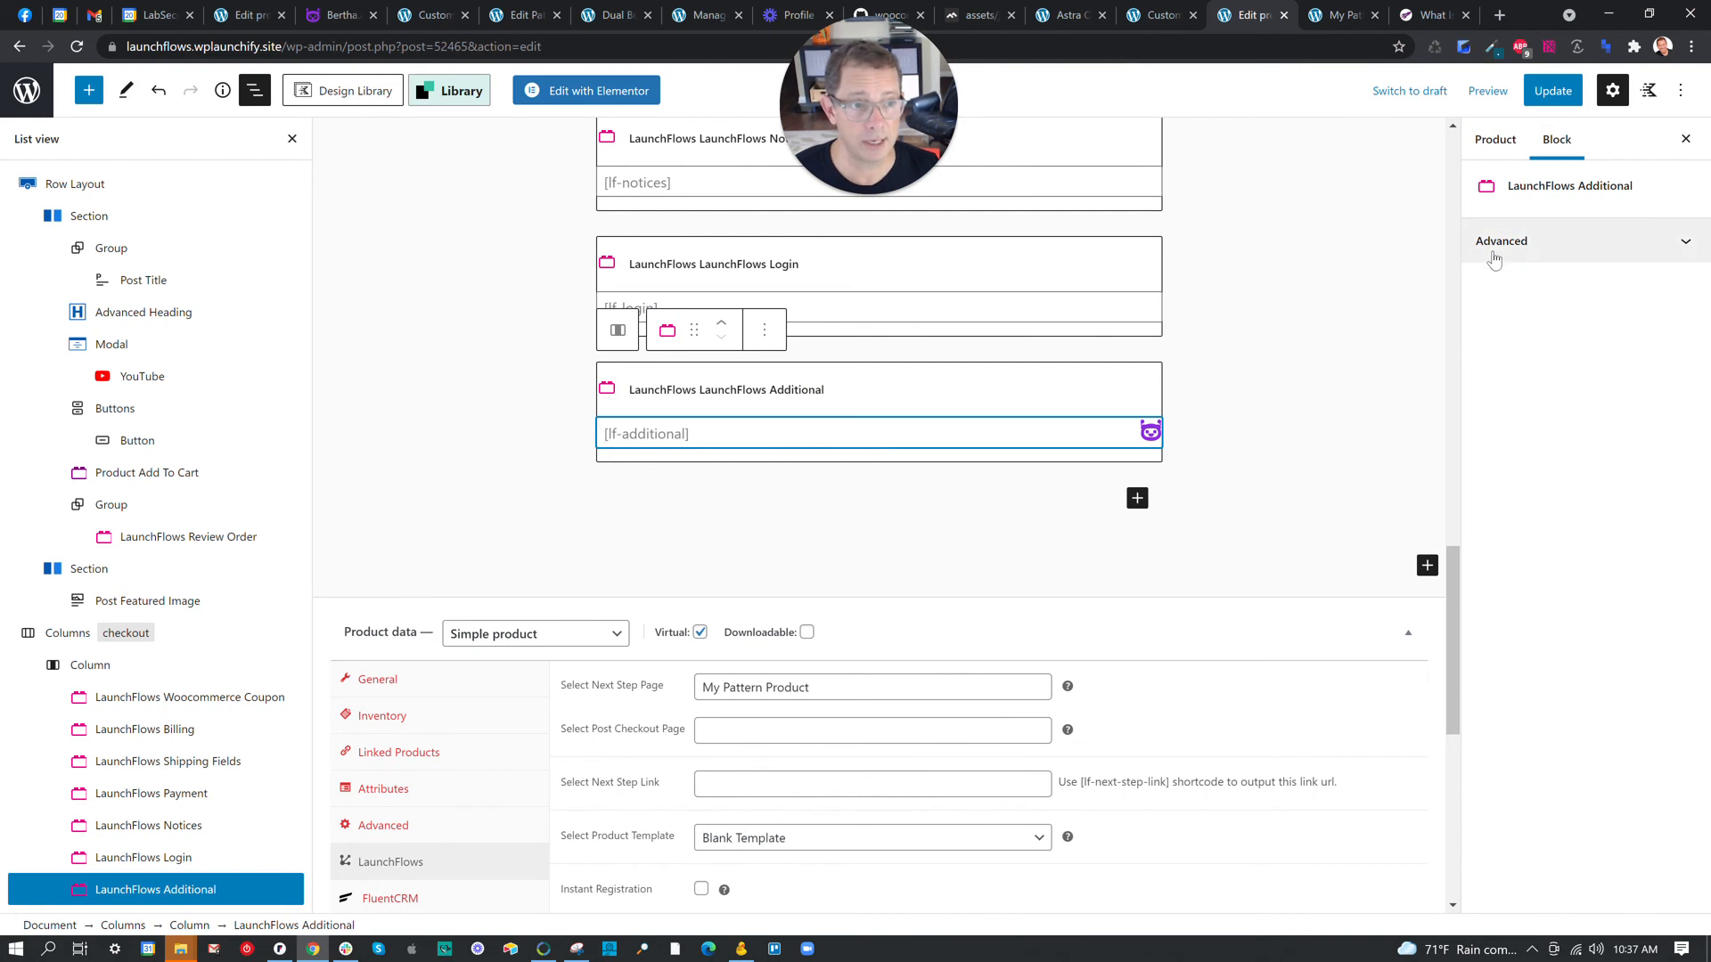
{"action": "left_click", "coordinate": [1520, 305]}
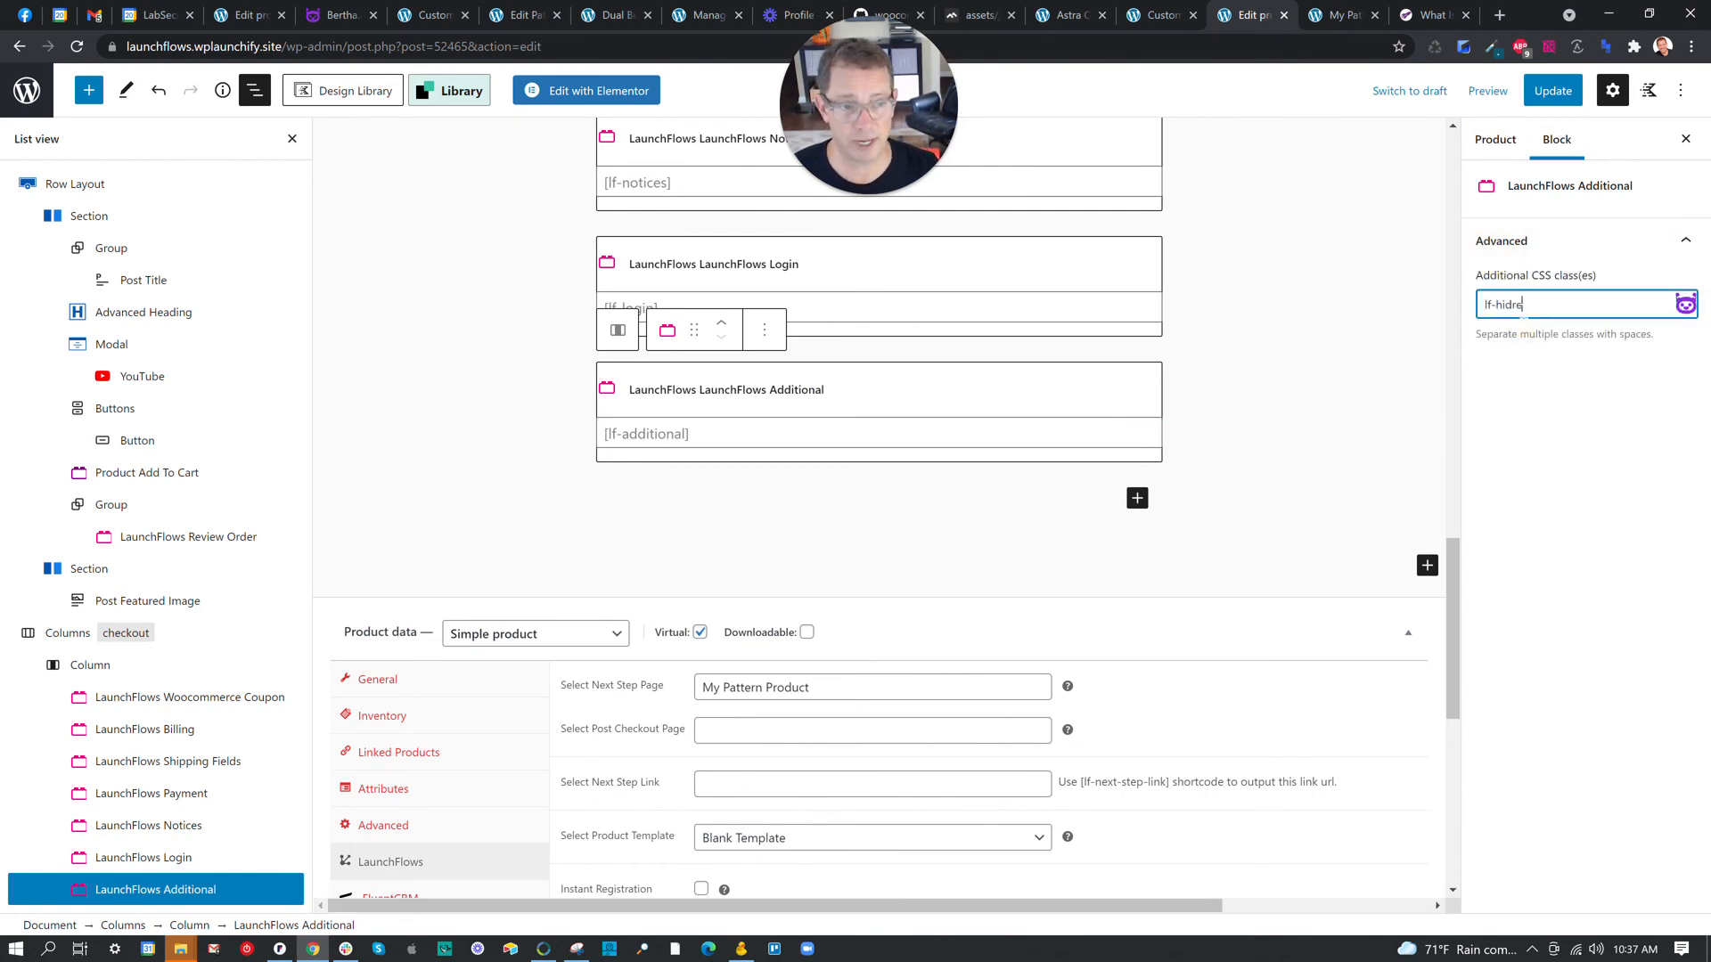
{"action": "left_click", "coordinate": [1552, 90]}
{"action": "left_click", "coordinate": [1328, 15]}
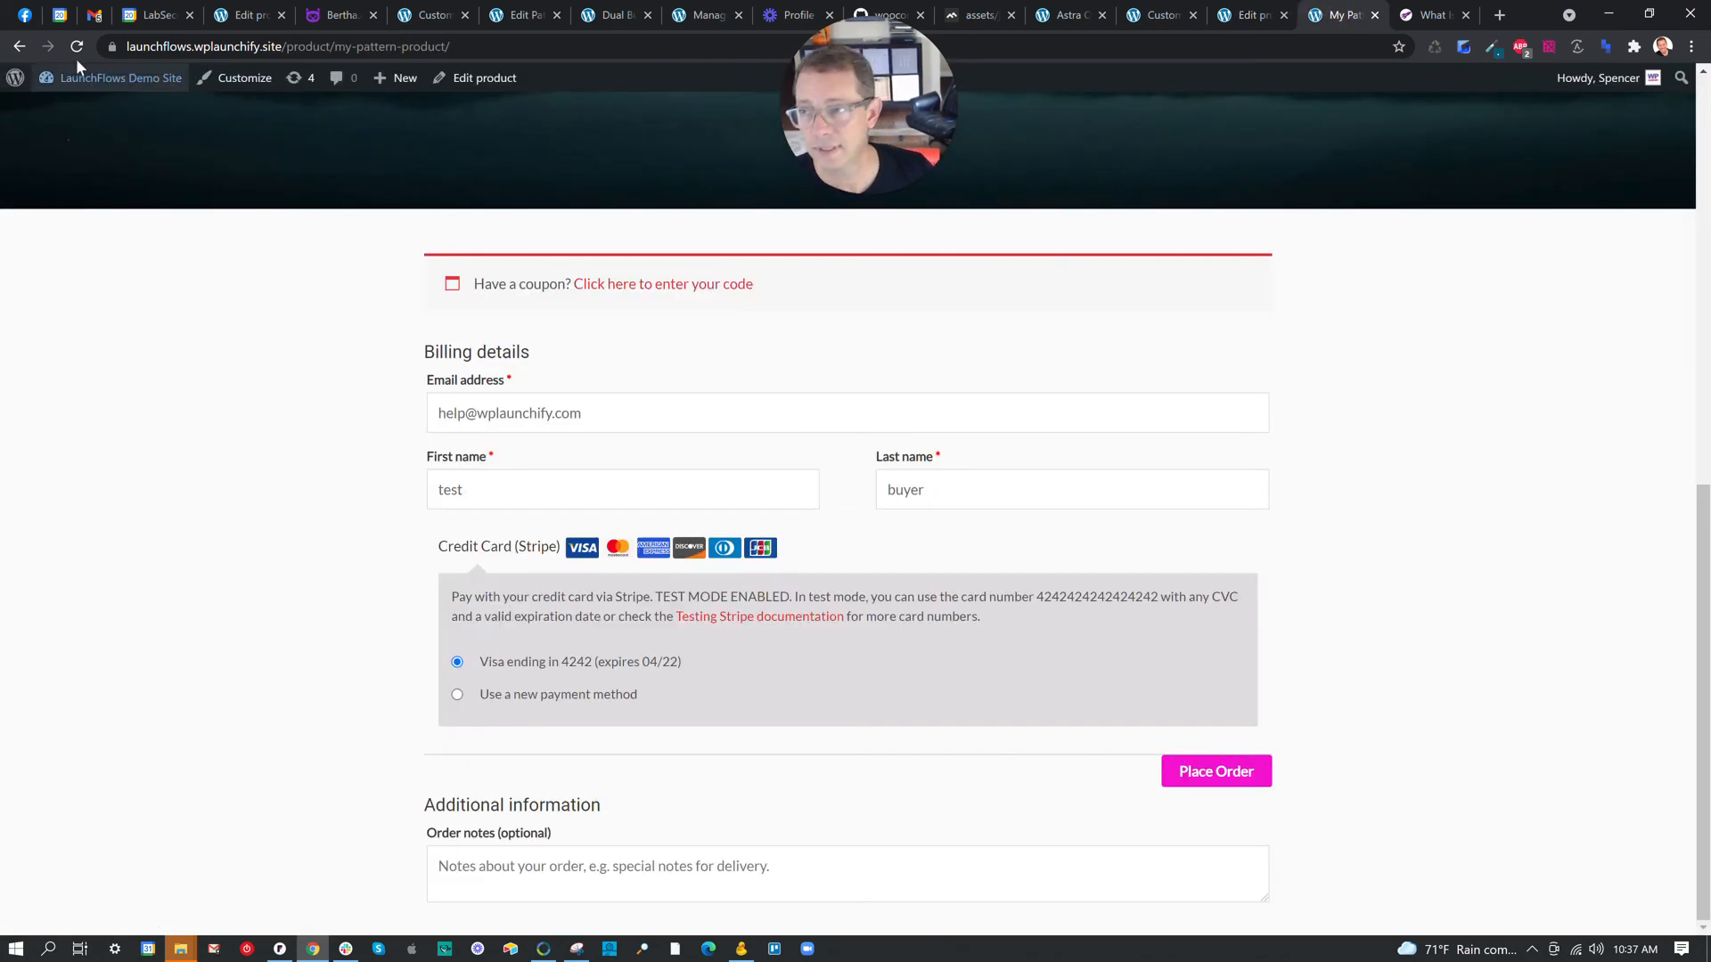
{"action": "left_click", "coordinate": [76, 46]}
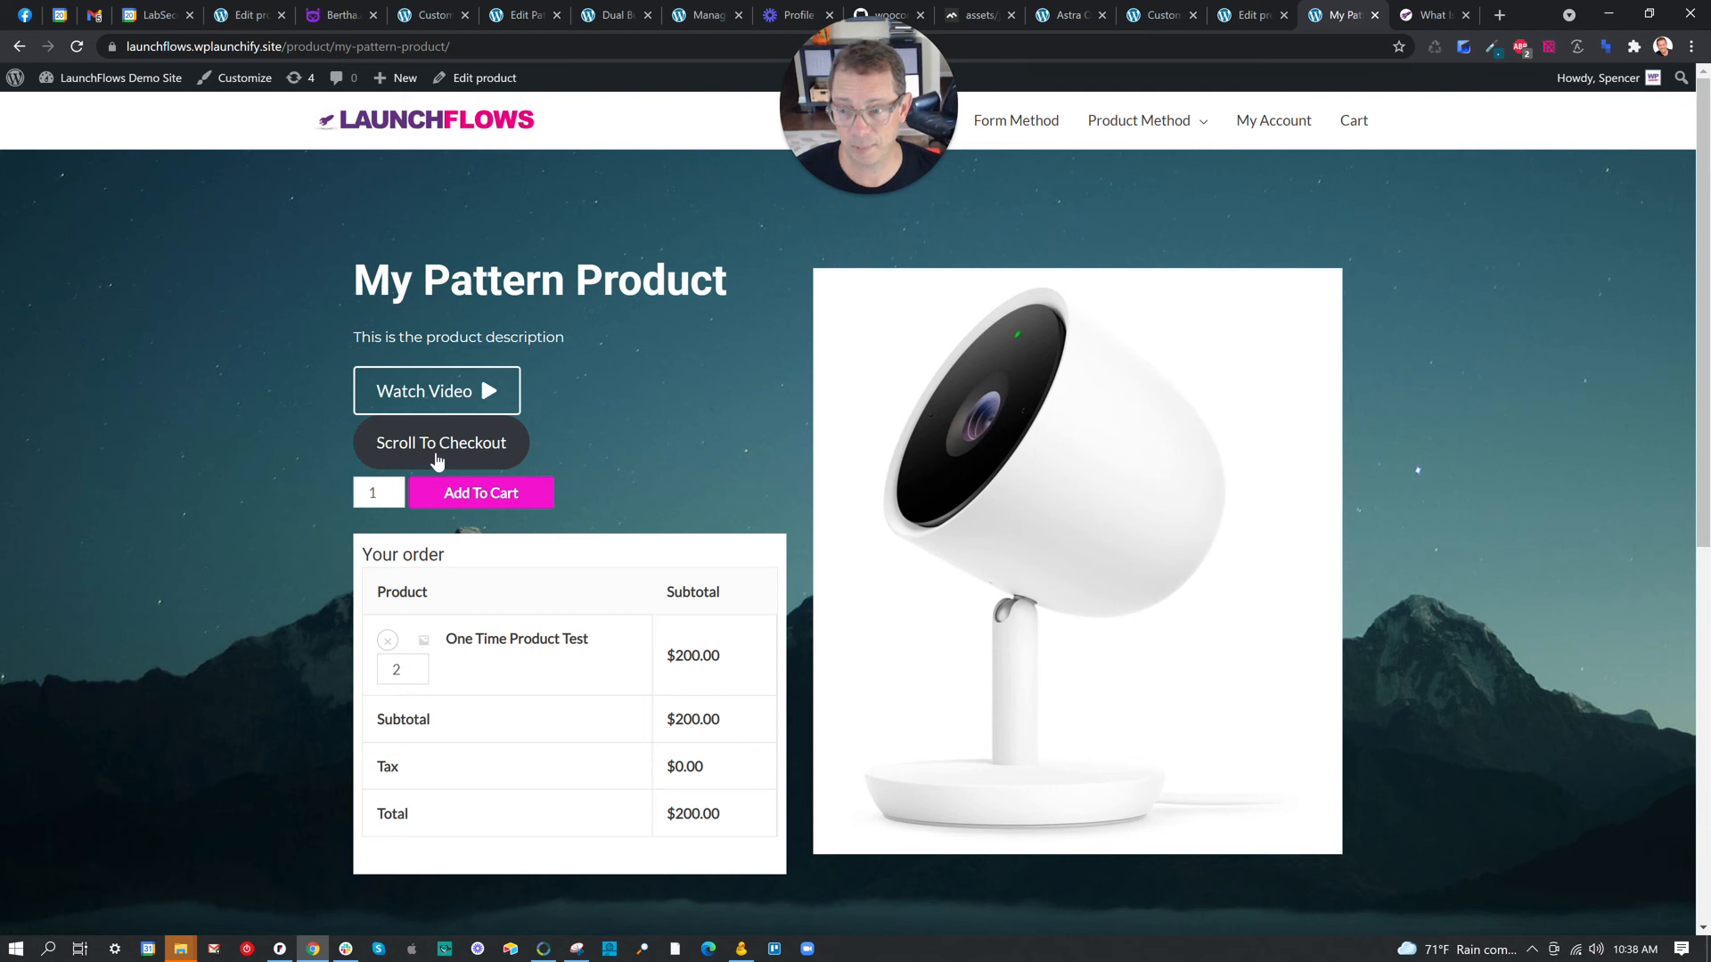
Test the Scroll To Checkout button on the live product page and return to the top of the page.
{"action": "left_click", "coordinate": [436, 443]}
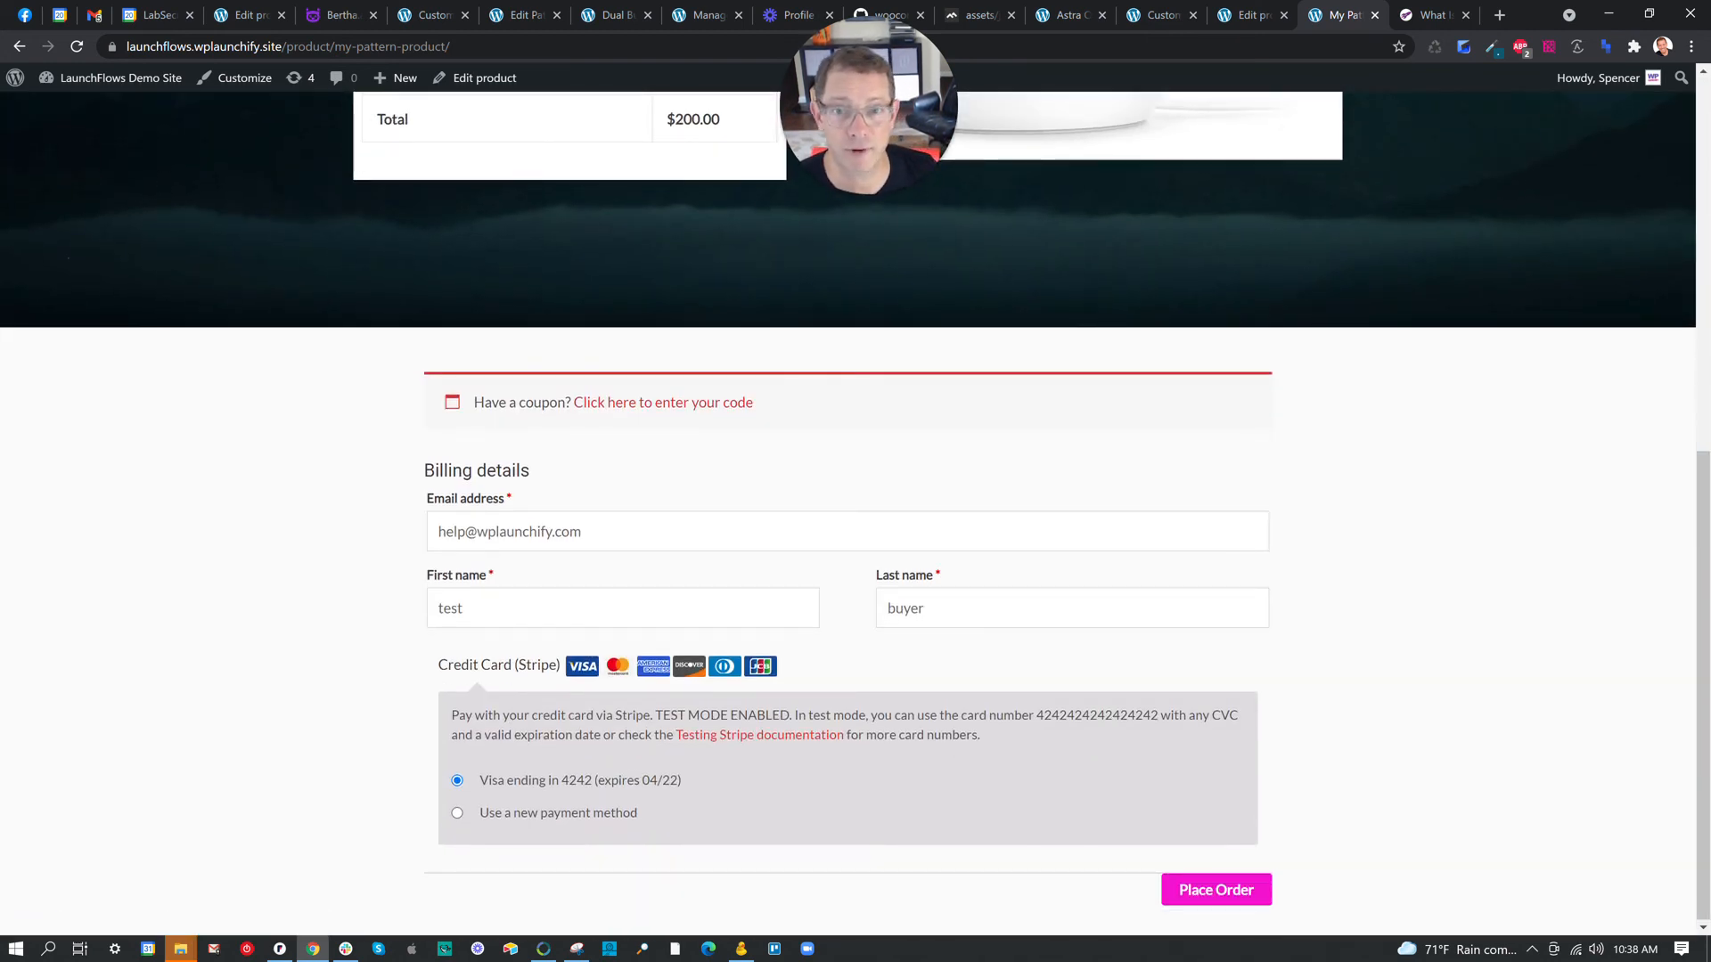
{"action": "scroll", "coordinate": [1152, 531], "scroll_direction": "up", "scroll_amount": 5}
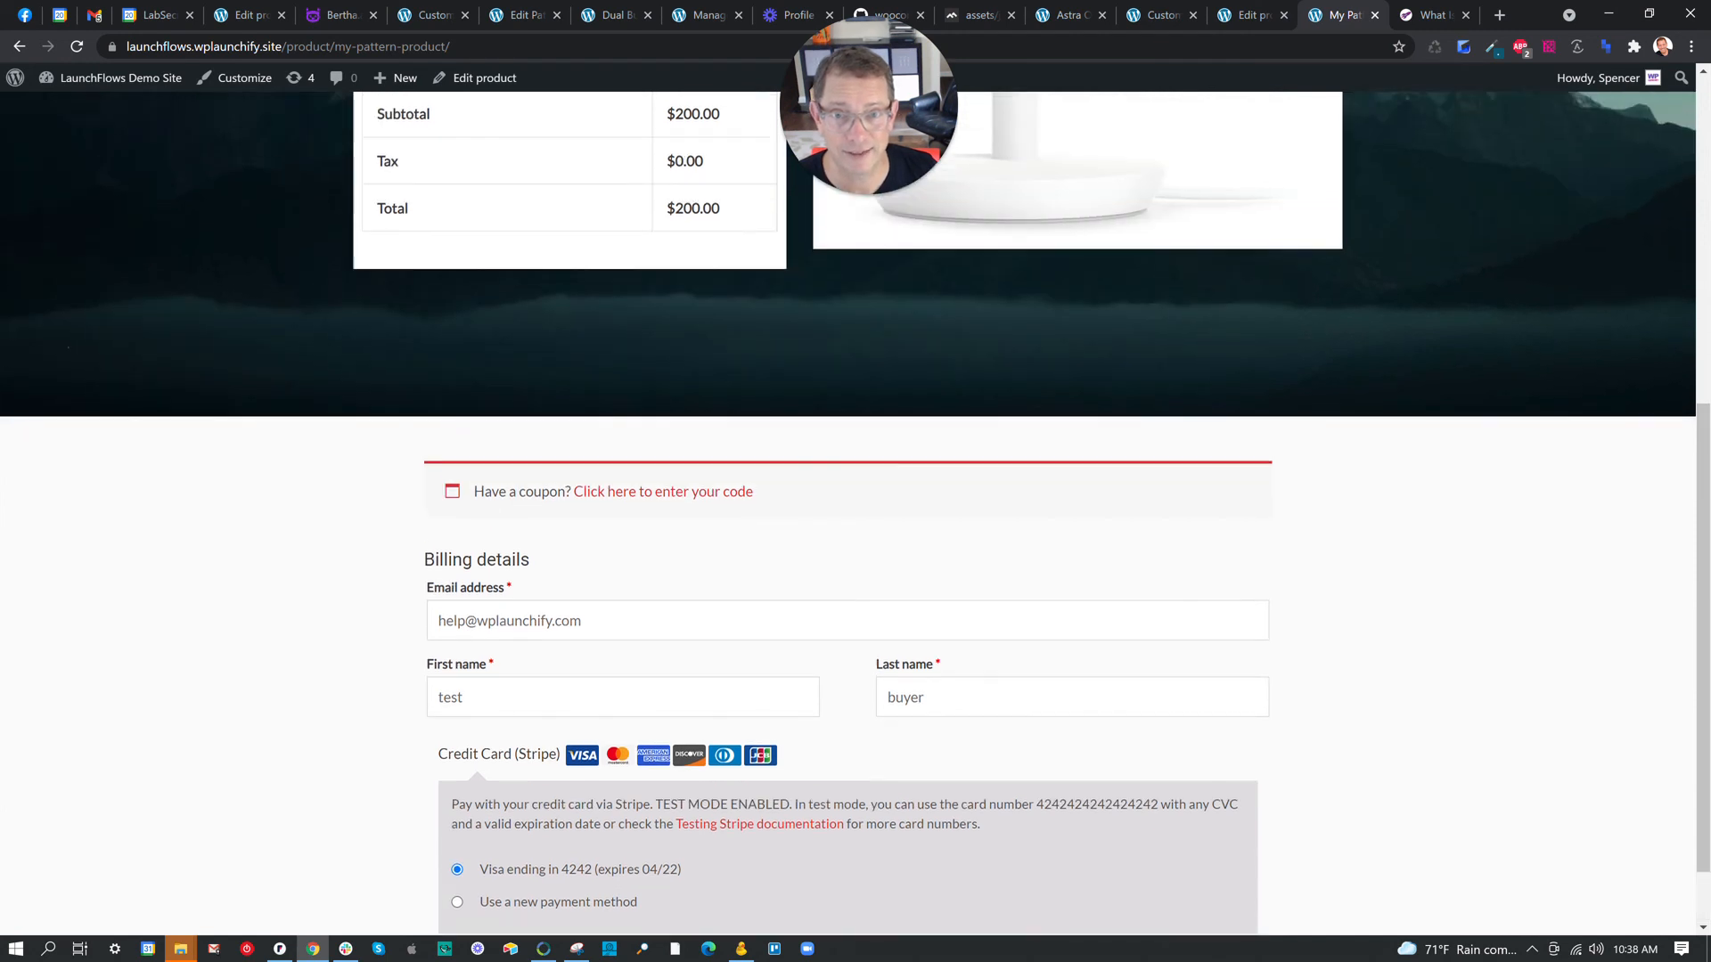
{"action": "scroll", "coordinate": [1152, 532], "scroll_direction": "up", "scroll_amount": 3}
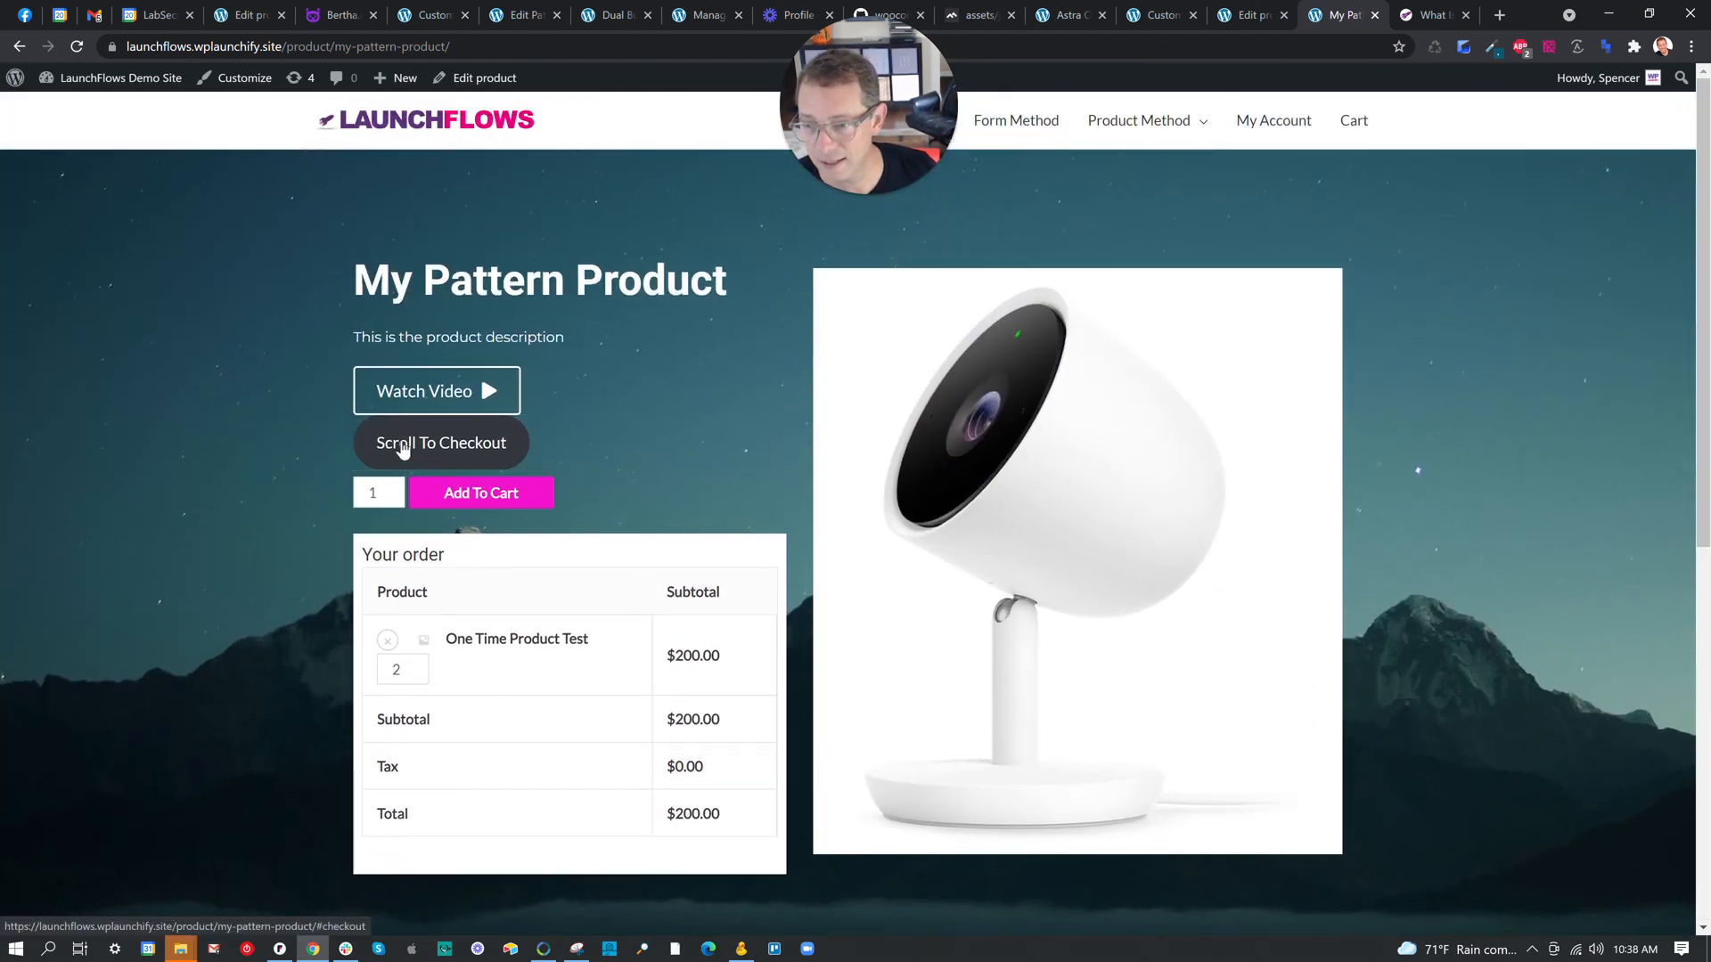
Back in the product editor, select the Buttons block that contains the Scroll To Checkout button.
{"action": "left_click", "coordinate": [1225, 15]}
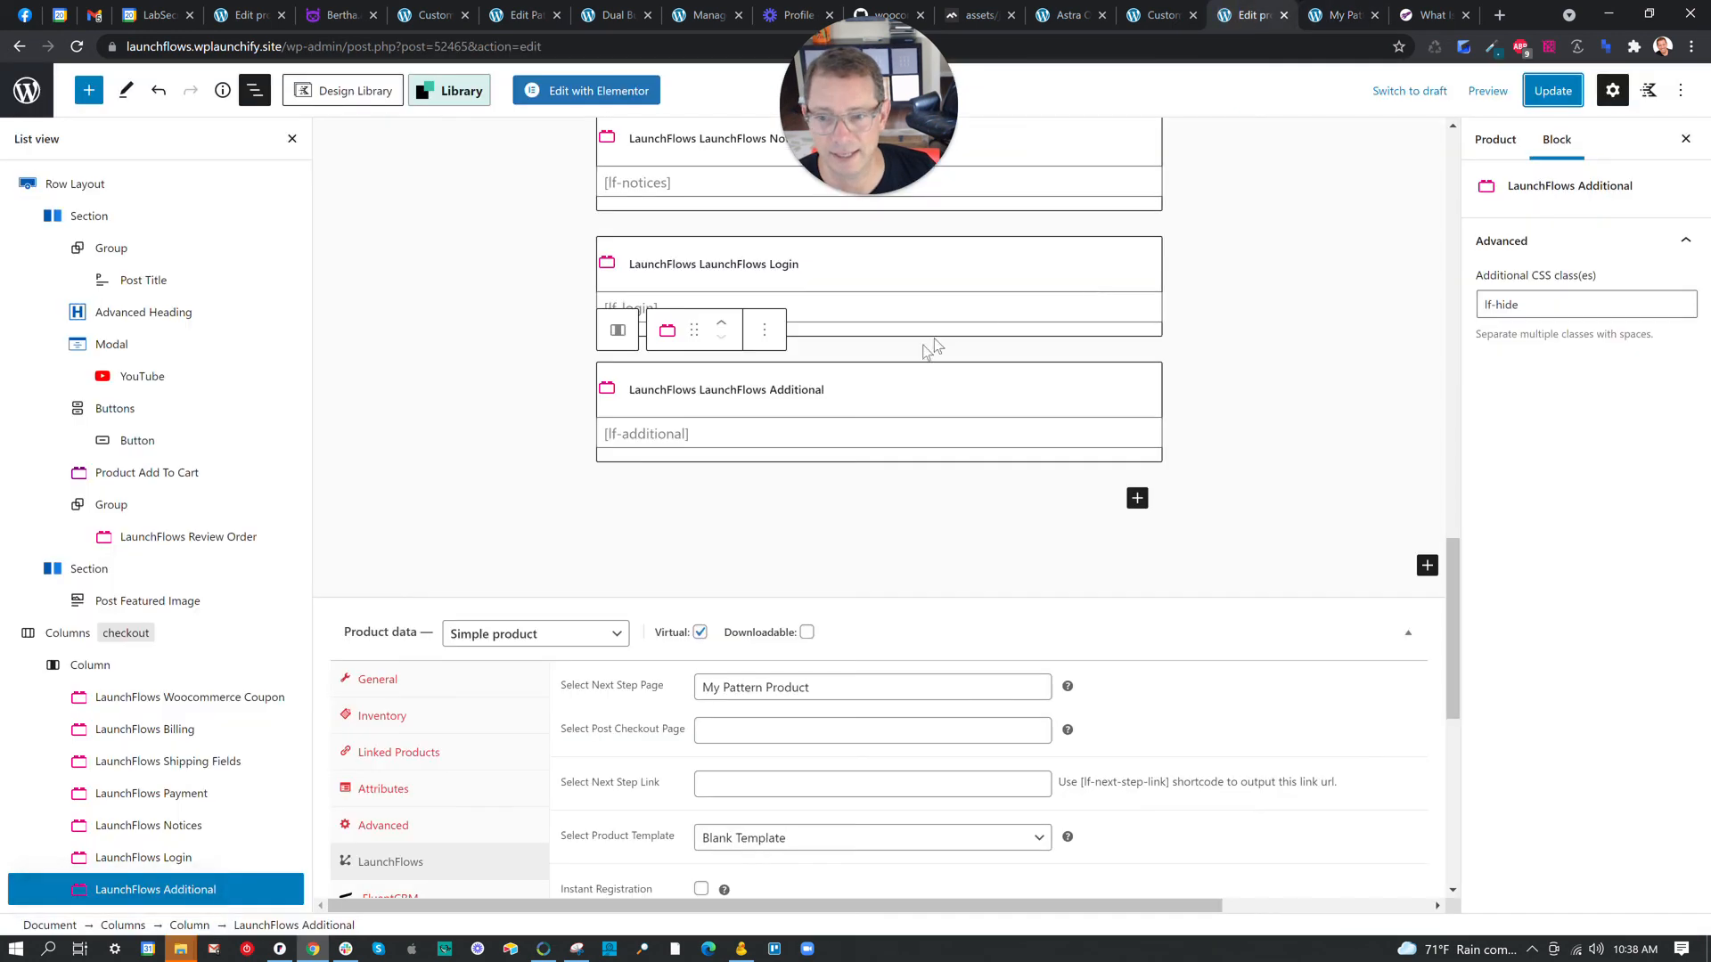
{"action": "scroll", "coordinate": [935, 338], "scroll_direction": "up", "scroll_amount": 10}
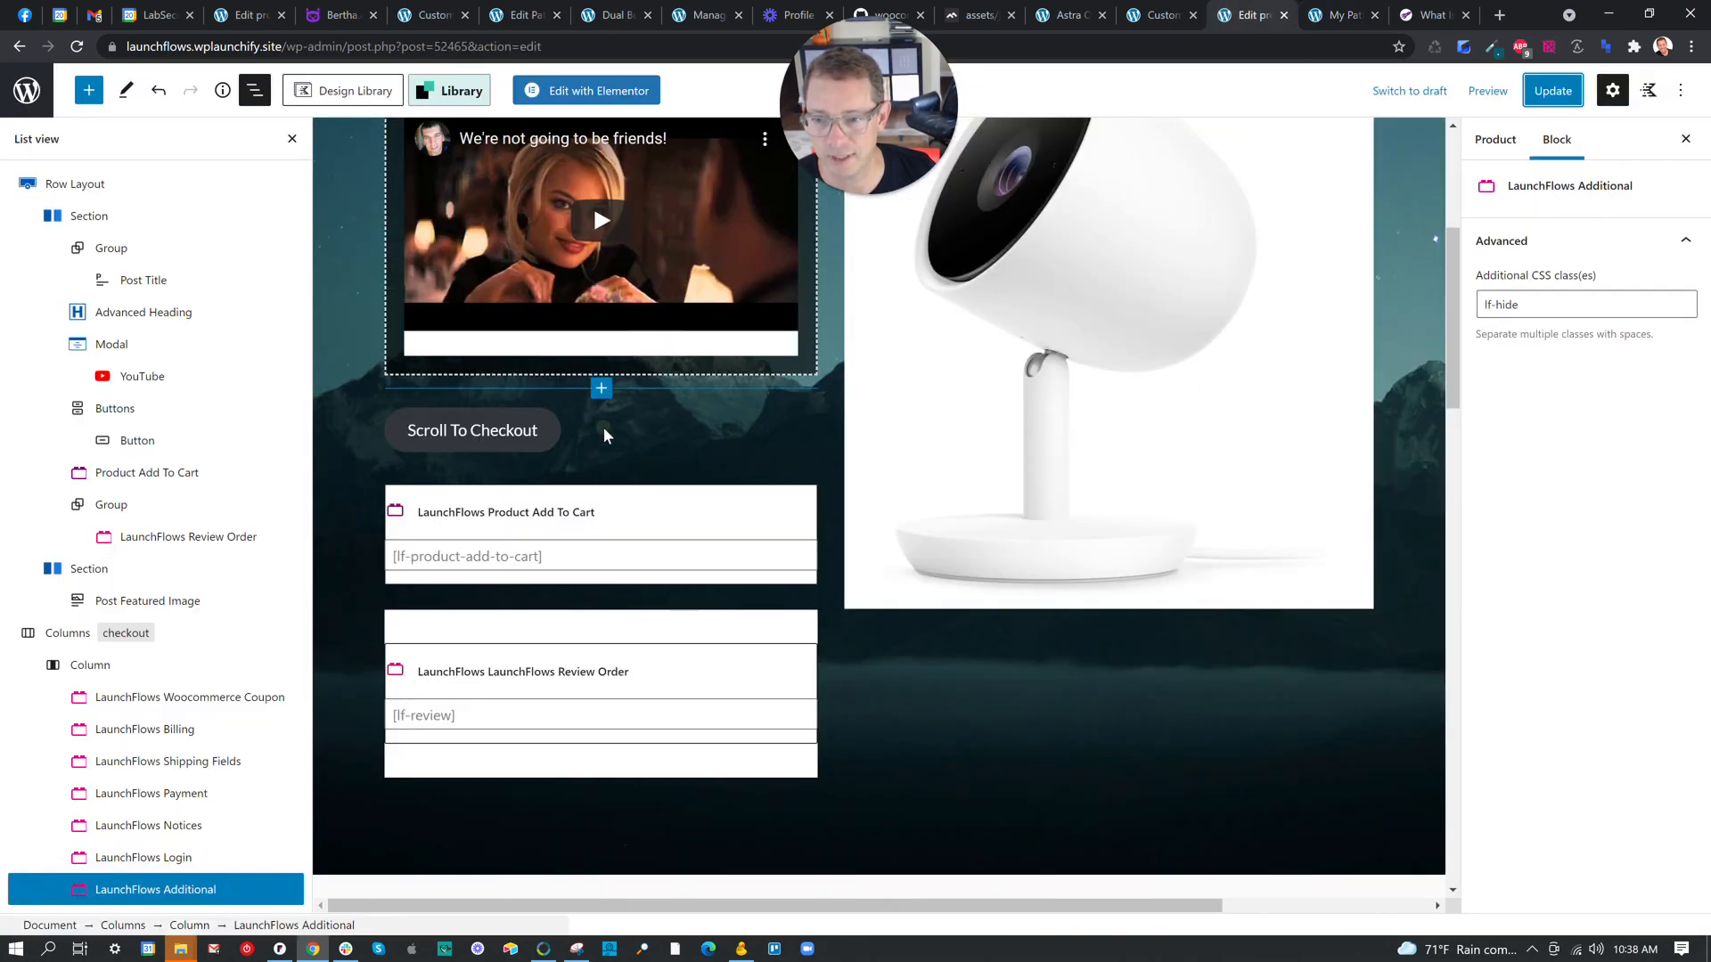
{"action": "left_click", "coordinate": [535, 430]}
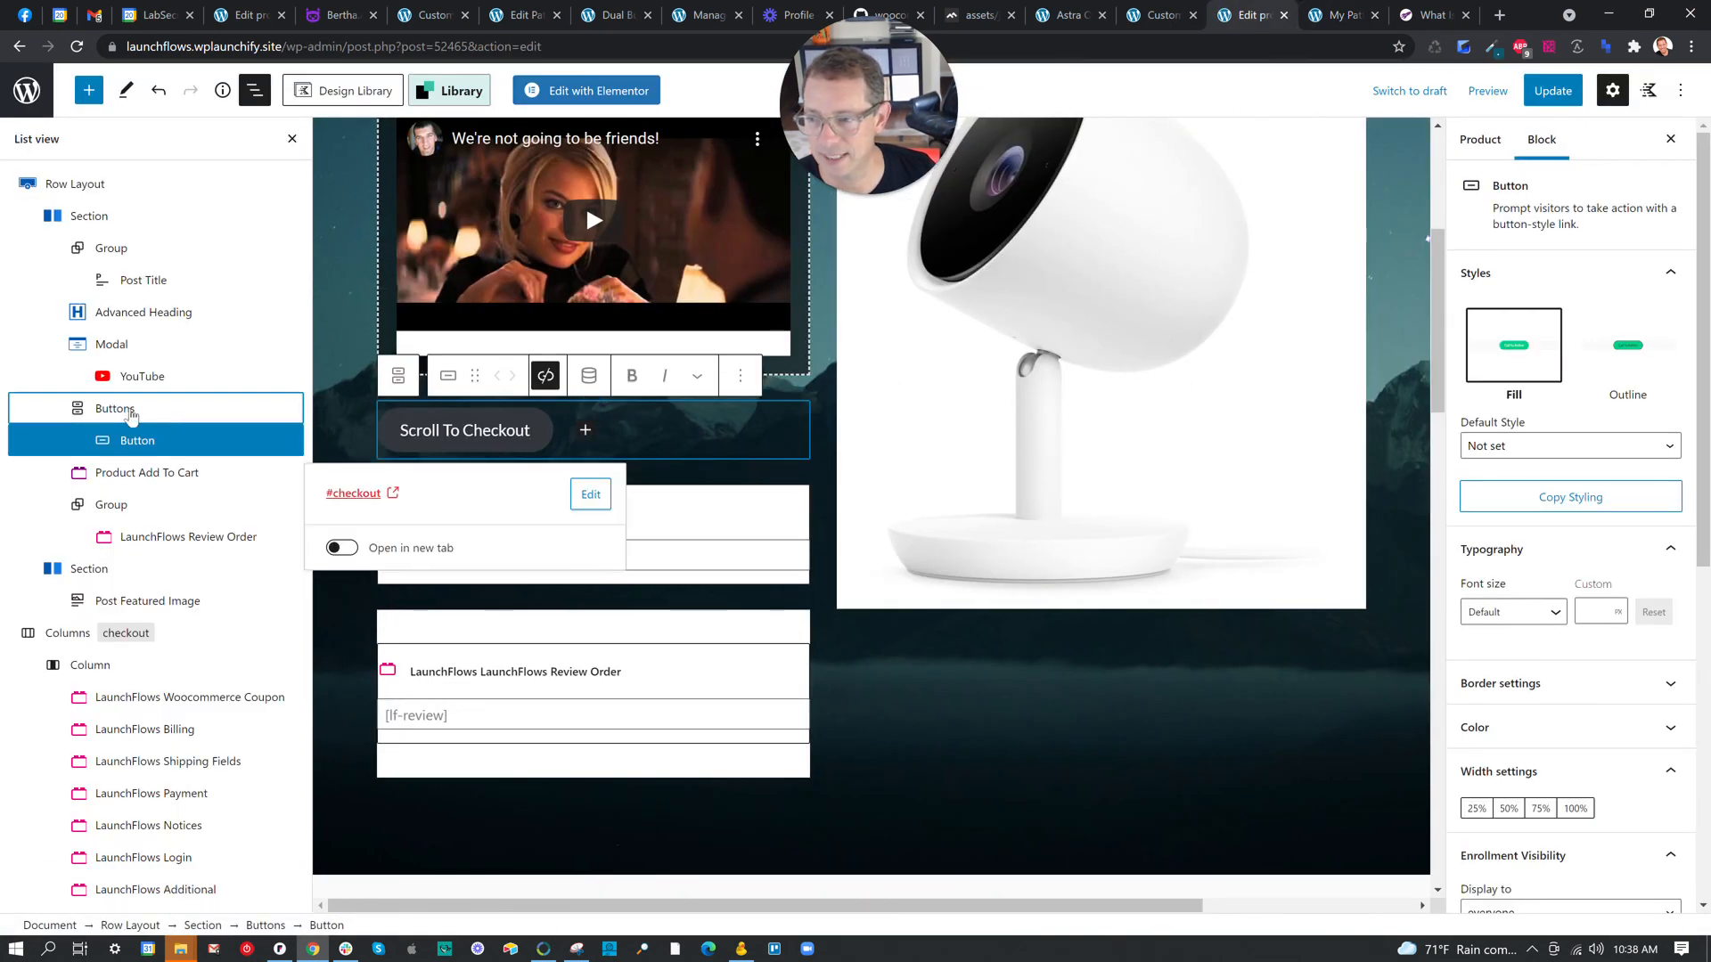
{"action": "left_click", "coordinate": [125, 410]}
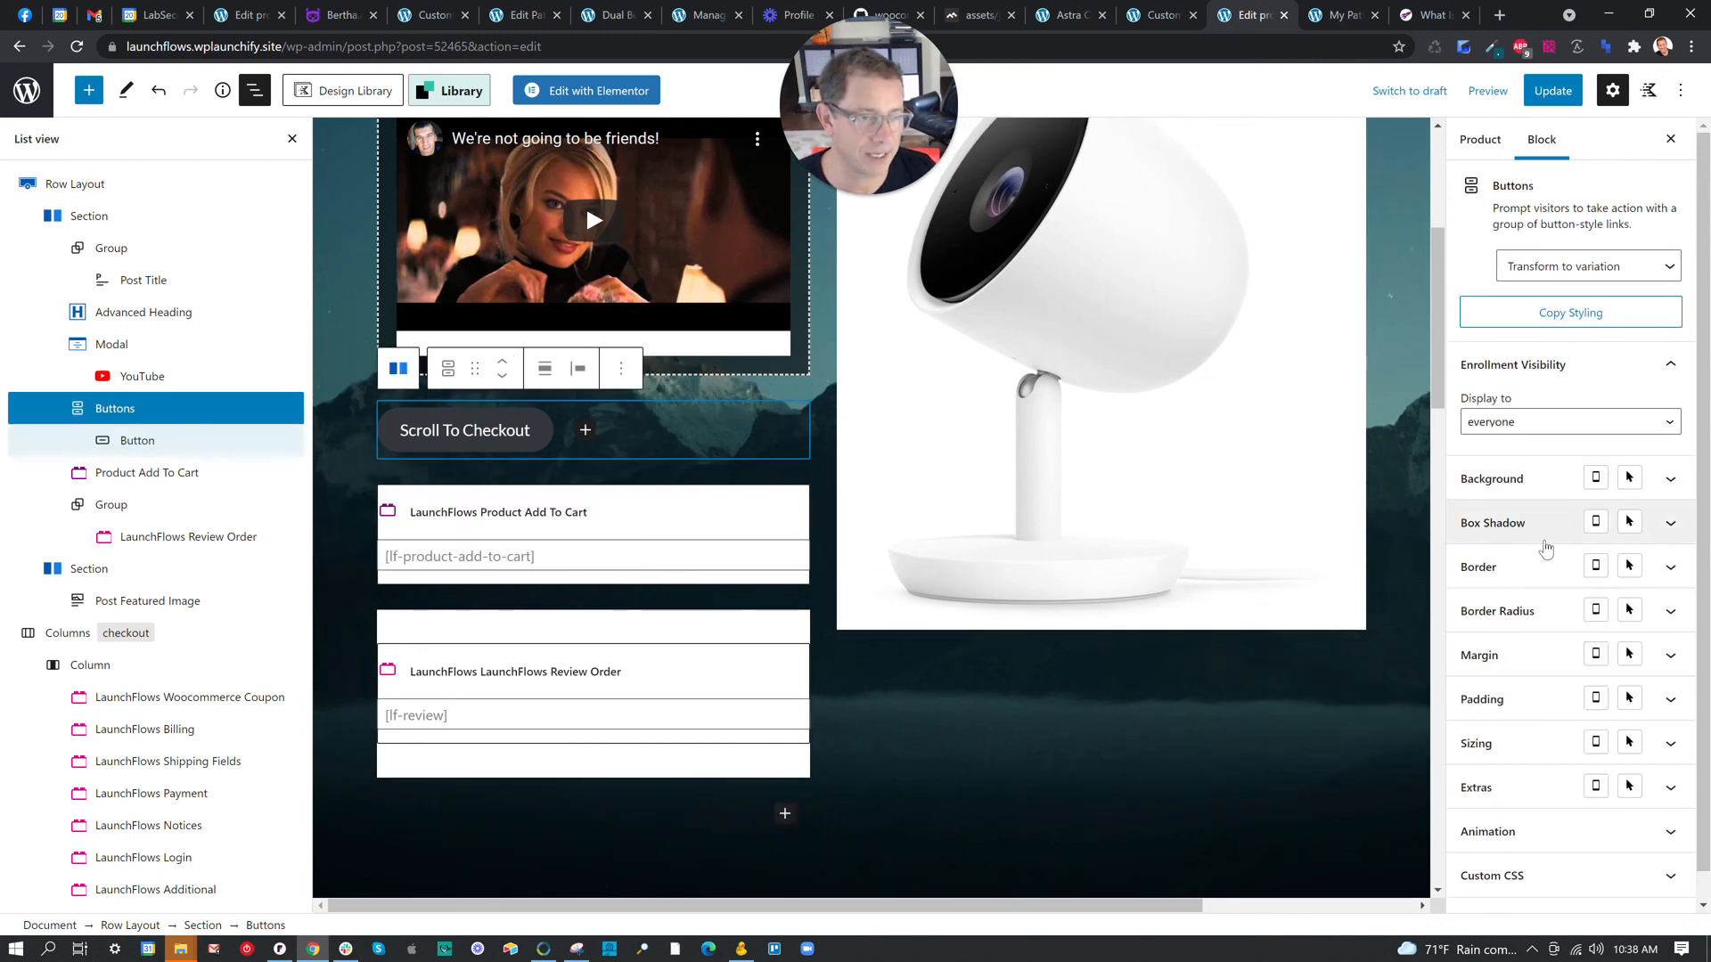
{"action": "scroll", "coordinate": [1546, 548], "scroll_direction": "down", "scroll_amount": 1}
{"action": "left_click", "coordinate": [1525, 667]}
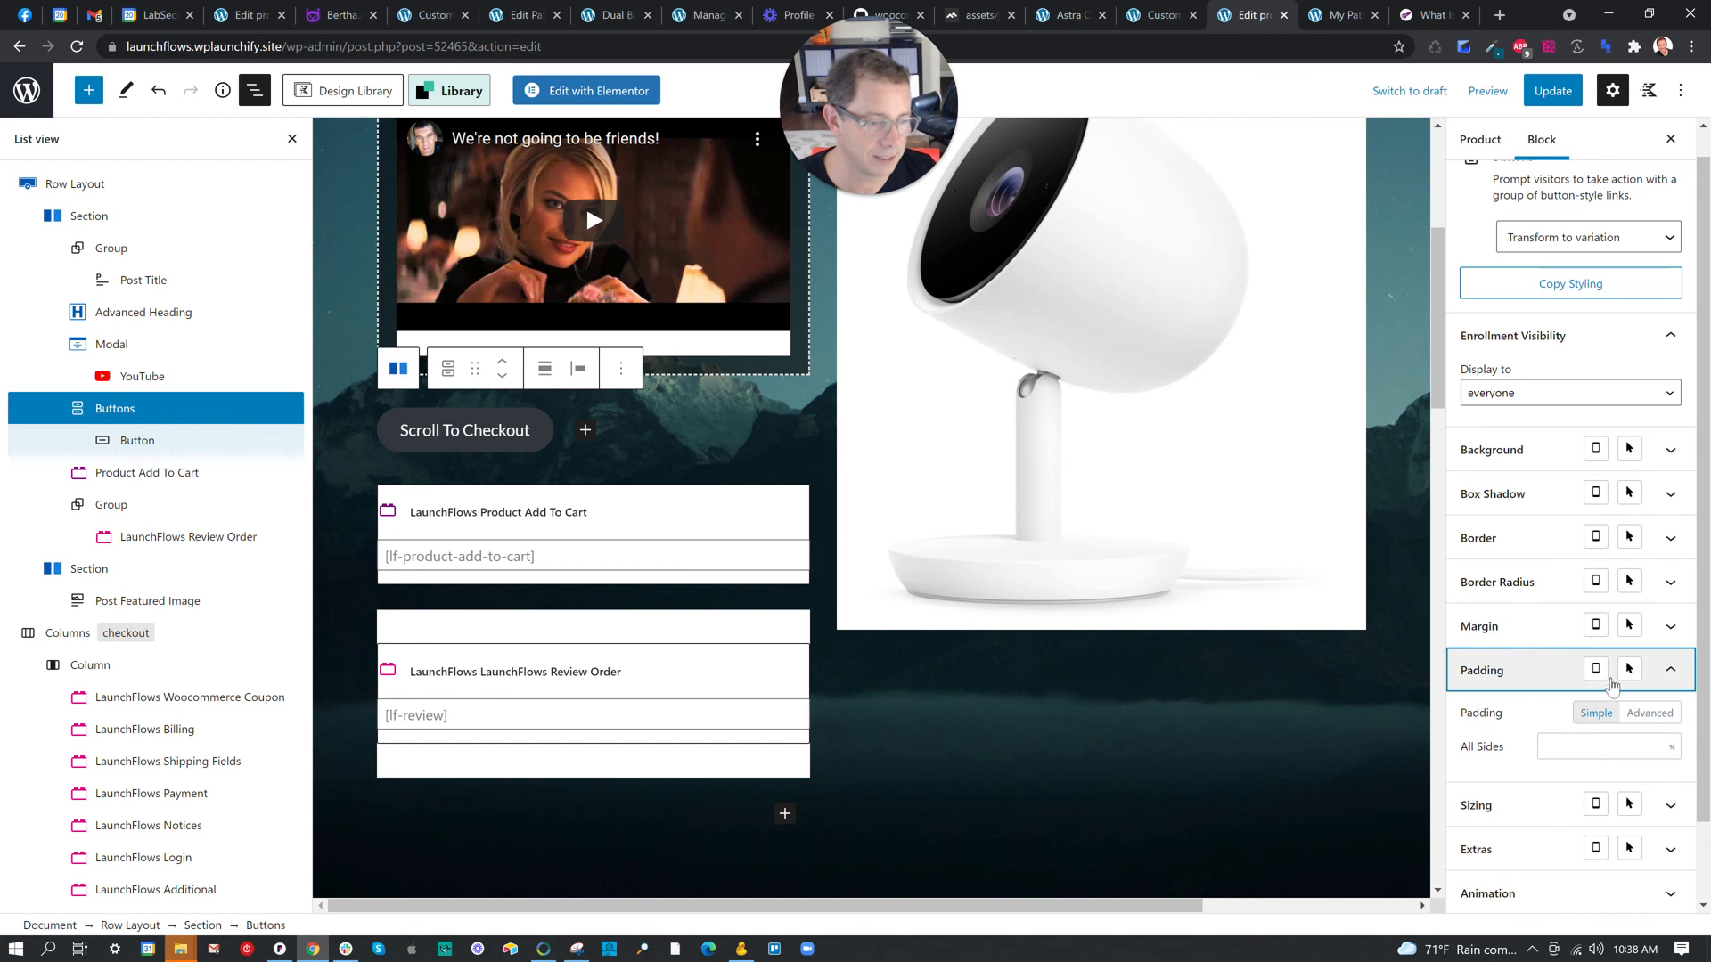
{"action": "left_click", "coordinate": [1670, 749]}
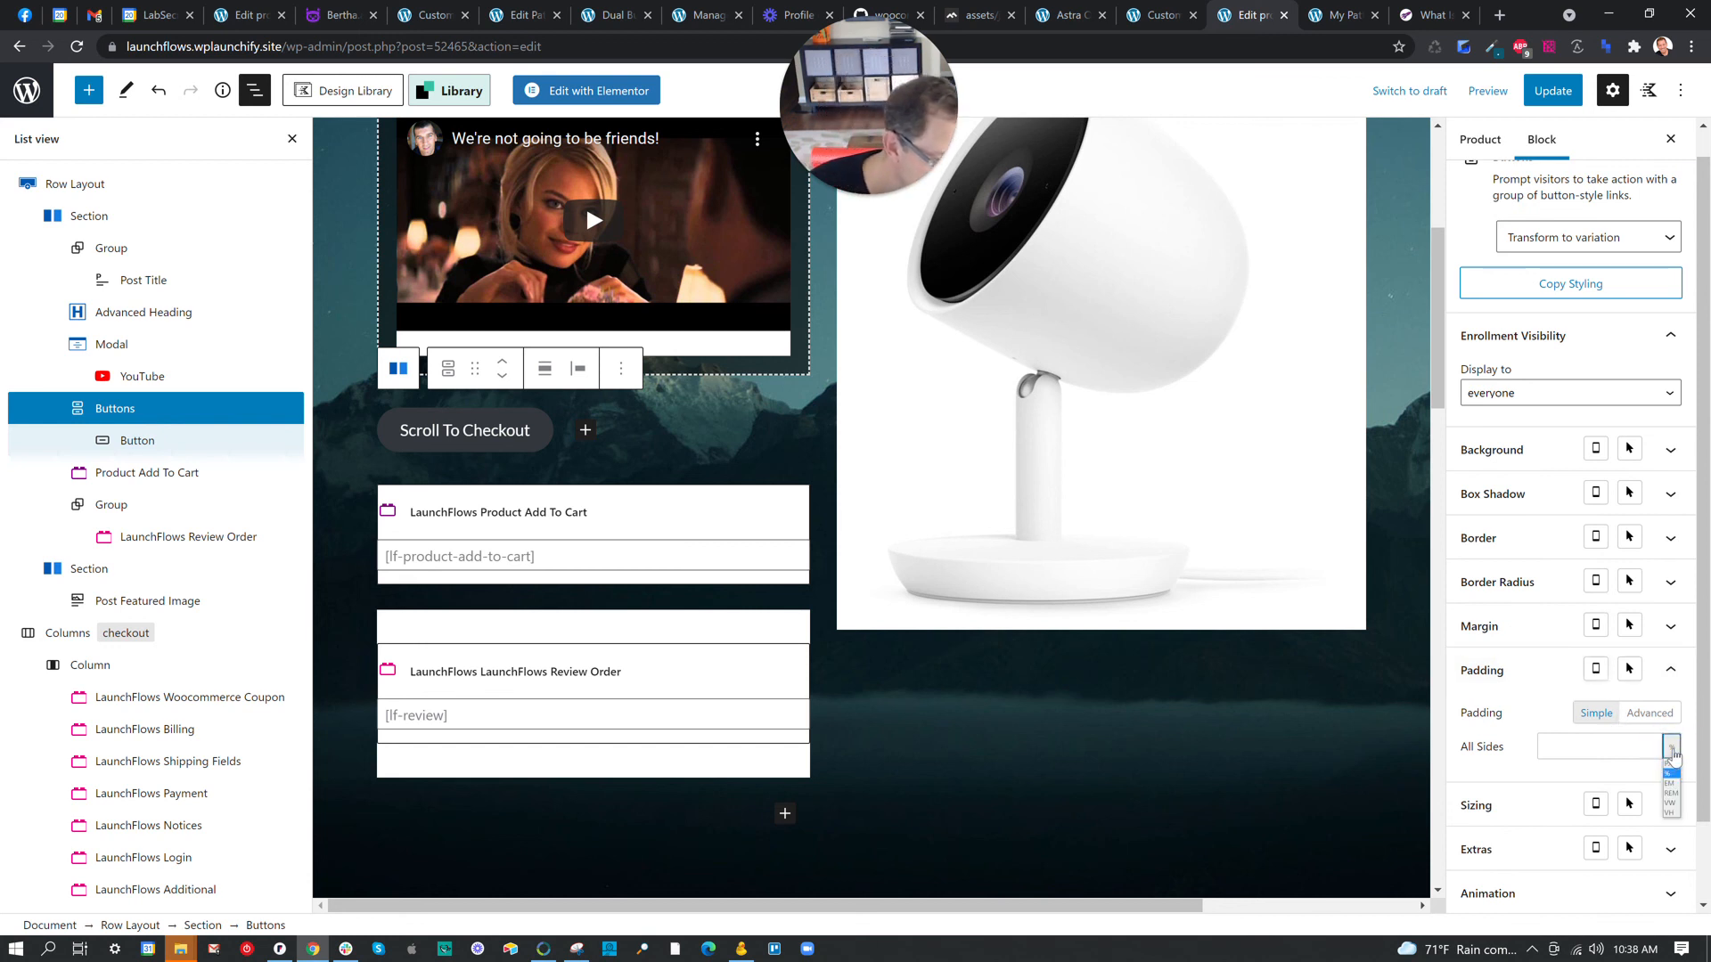
{"action": "left_click", "coordinate": [1601, 748]}
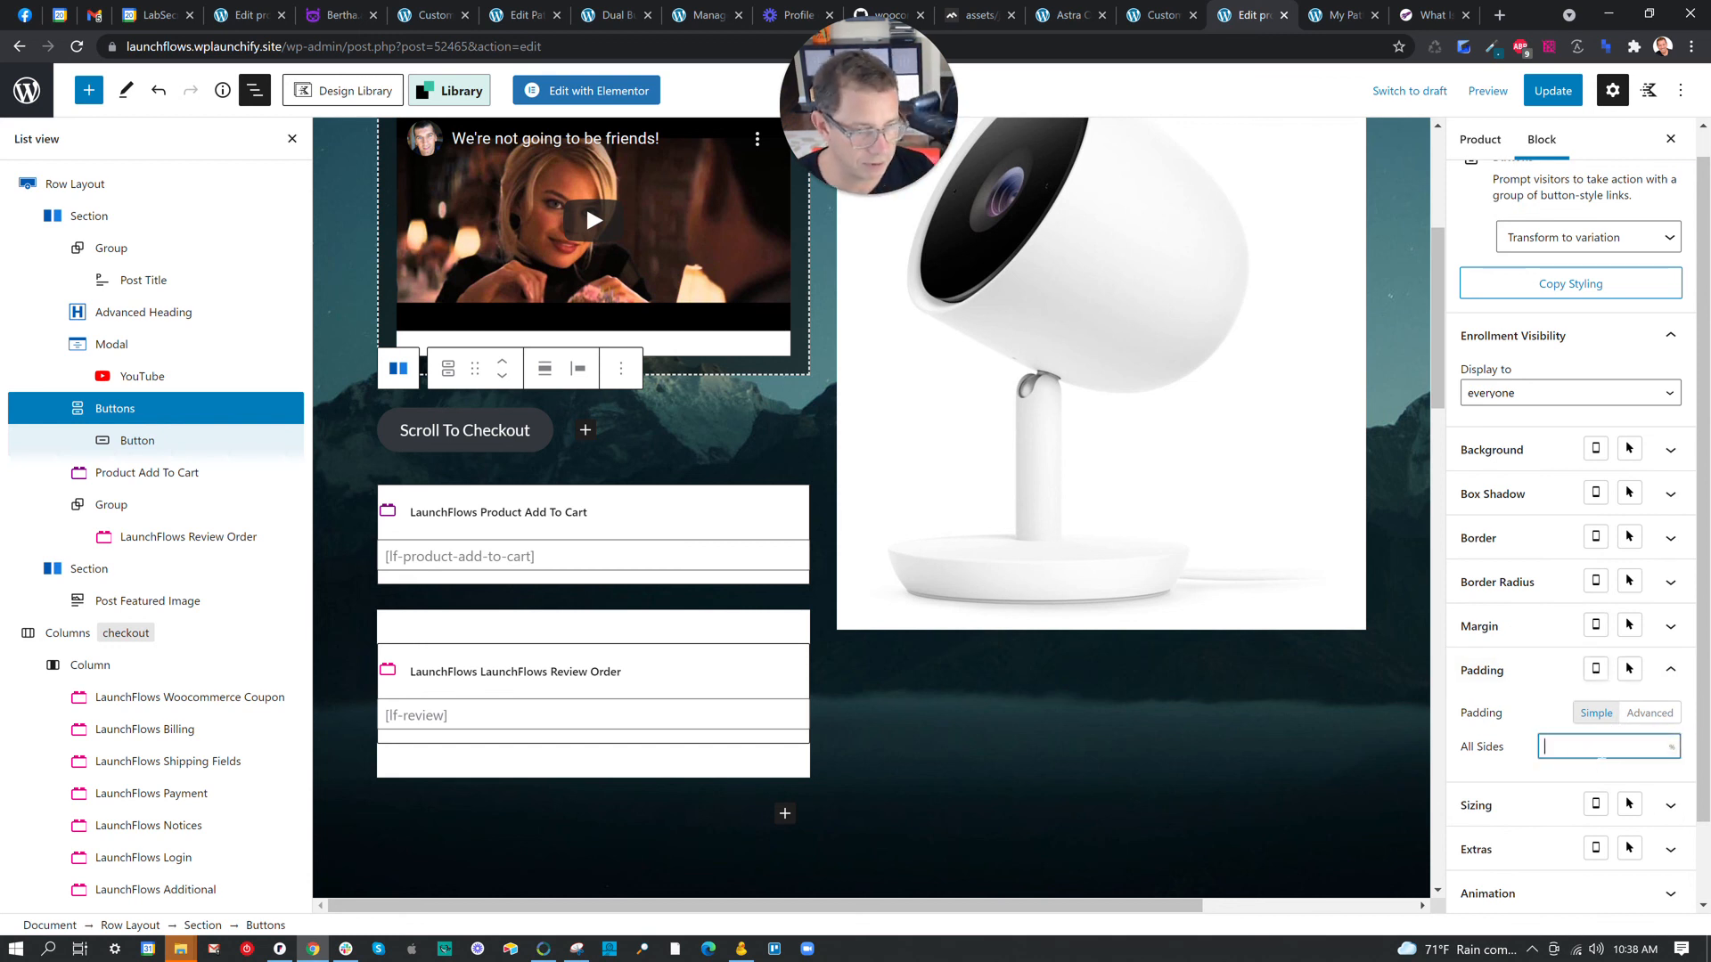
Set the Buttons block's margin to 5% on all sides, update the product and reload the live page.
{"action": "left_click", "coordinate": [1550, 627]}
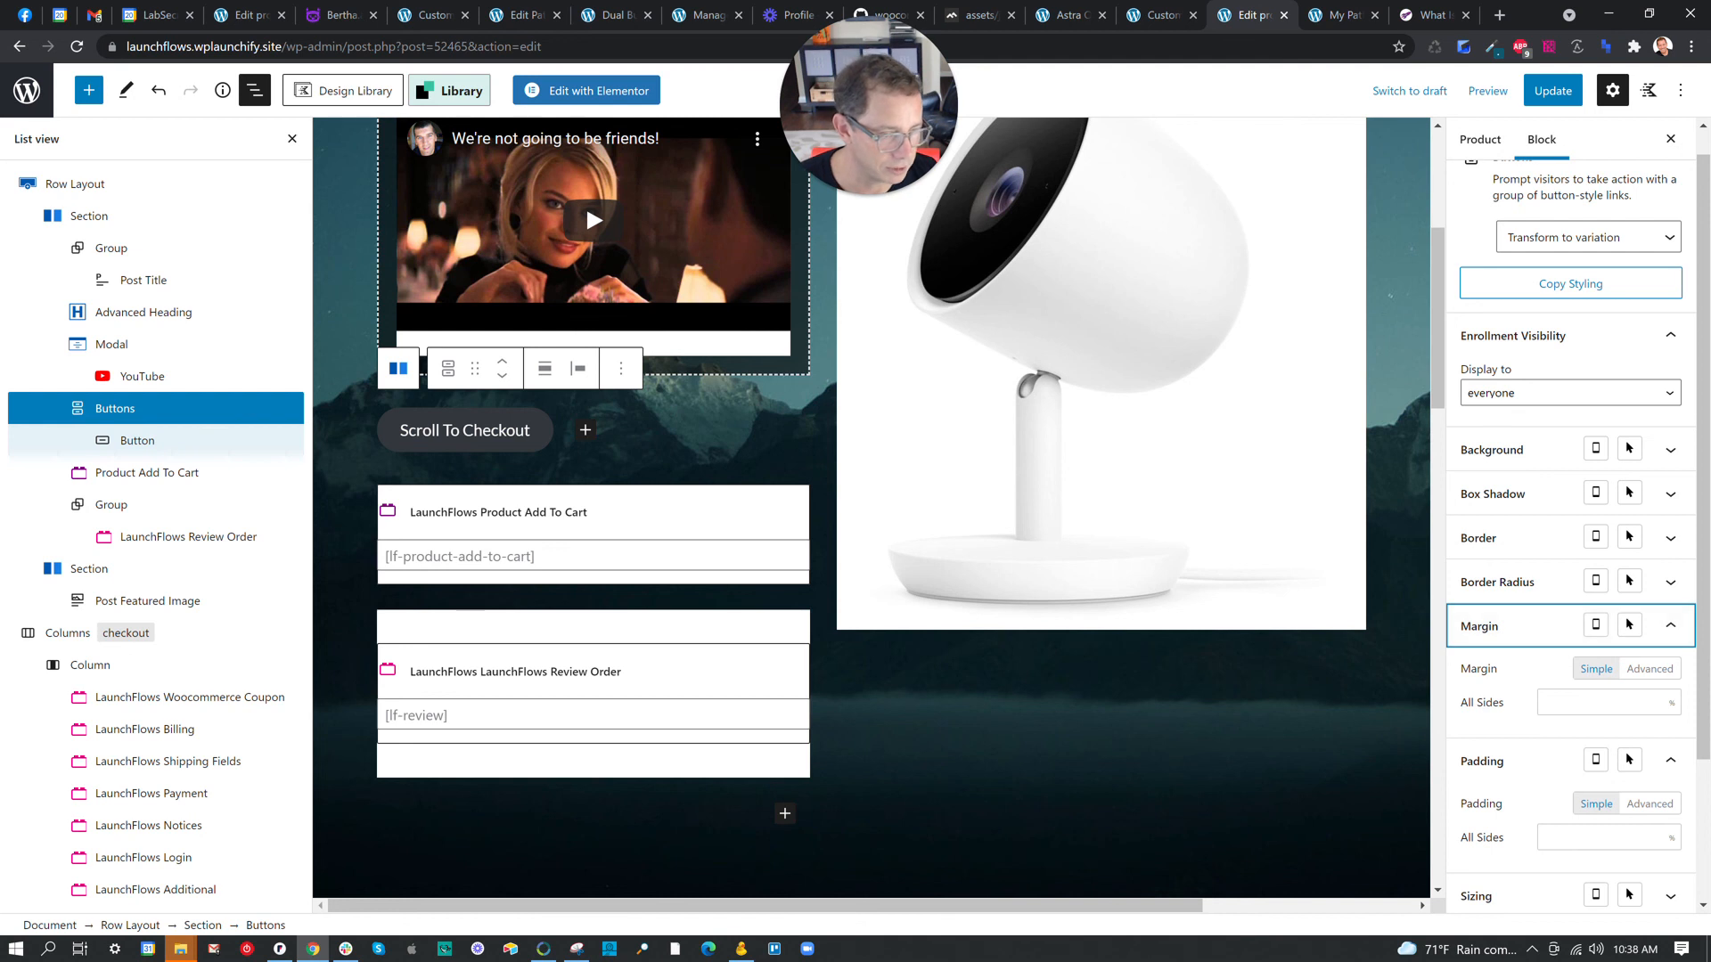
{"action": "left_click", "coordinate": [1574, 702]}
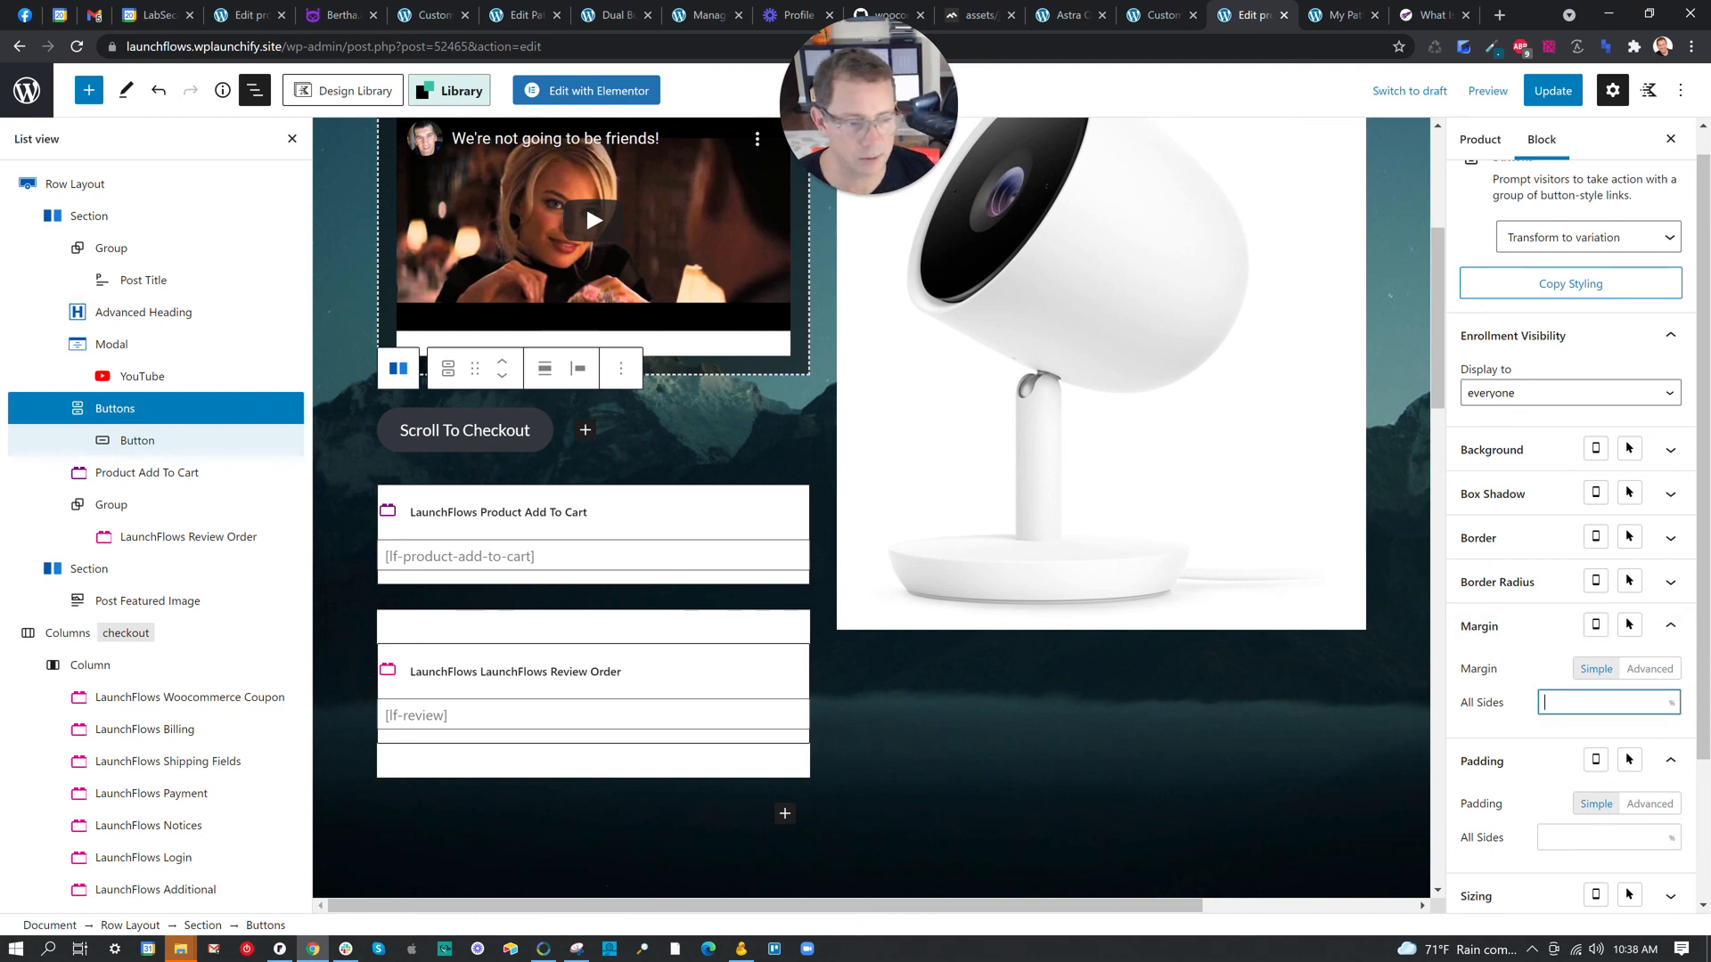
{"action": "type", "text": "5"}
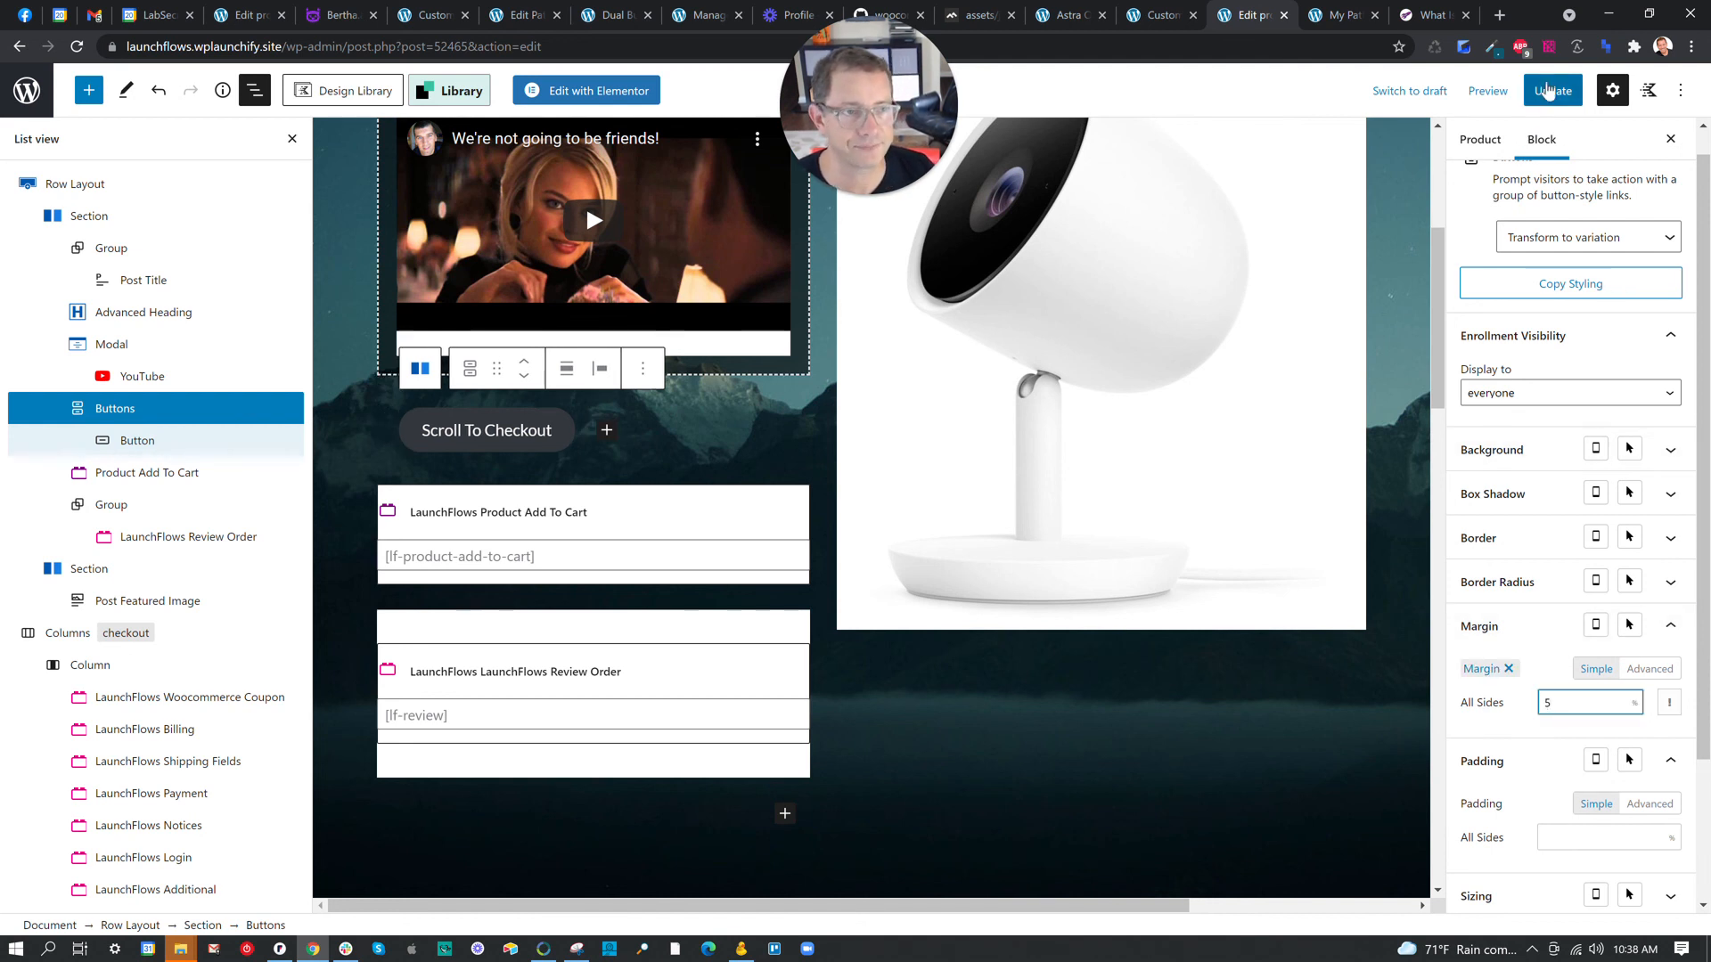
{"action": "left_click", "coordinate": [1548, 90]}
{"action": "left_click", "coordinate": [1336, 15]}
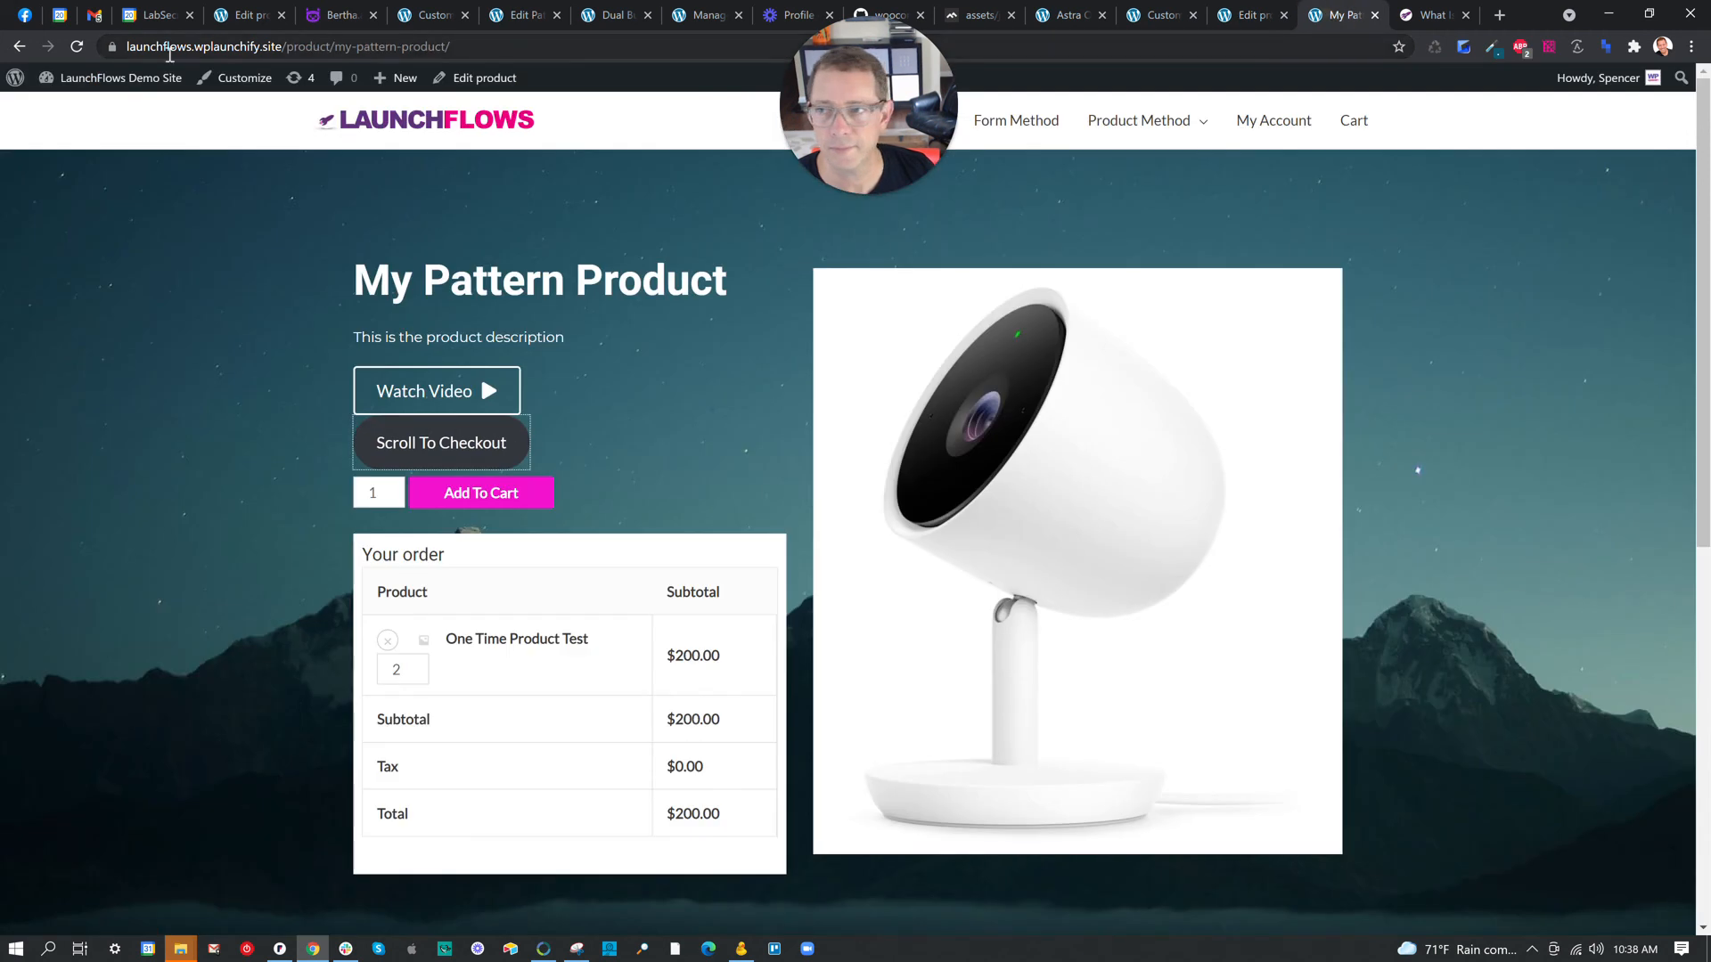
{"action": "left_click", "coordinate": [85, 48]}
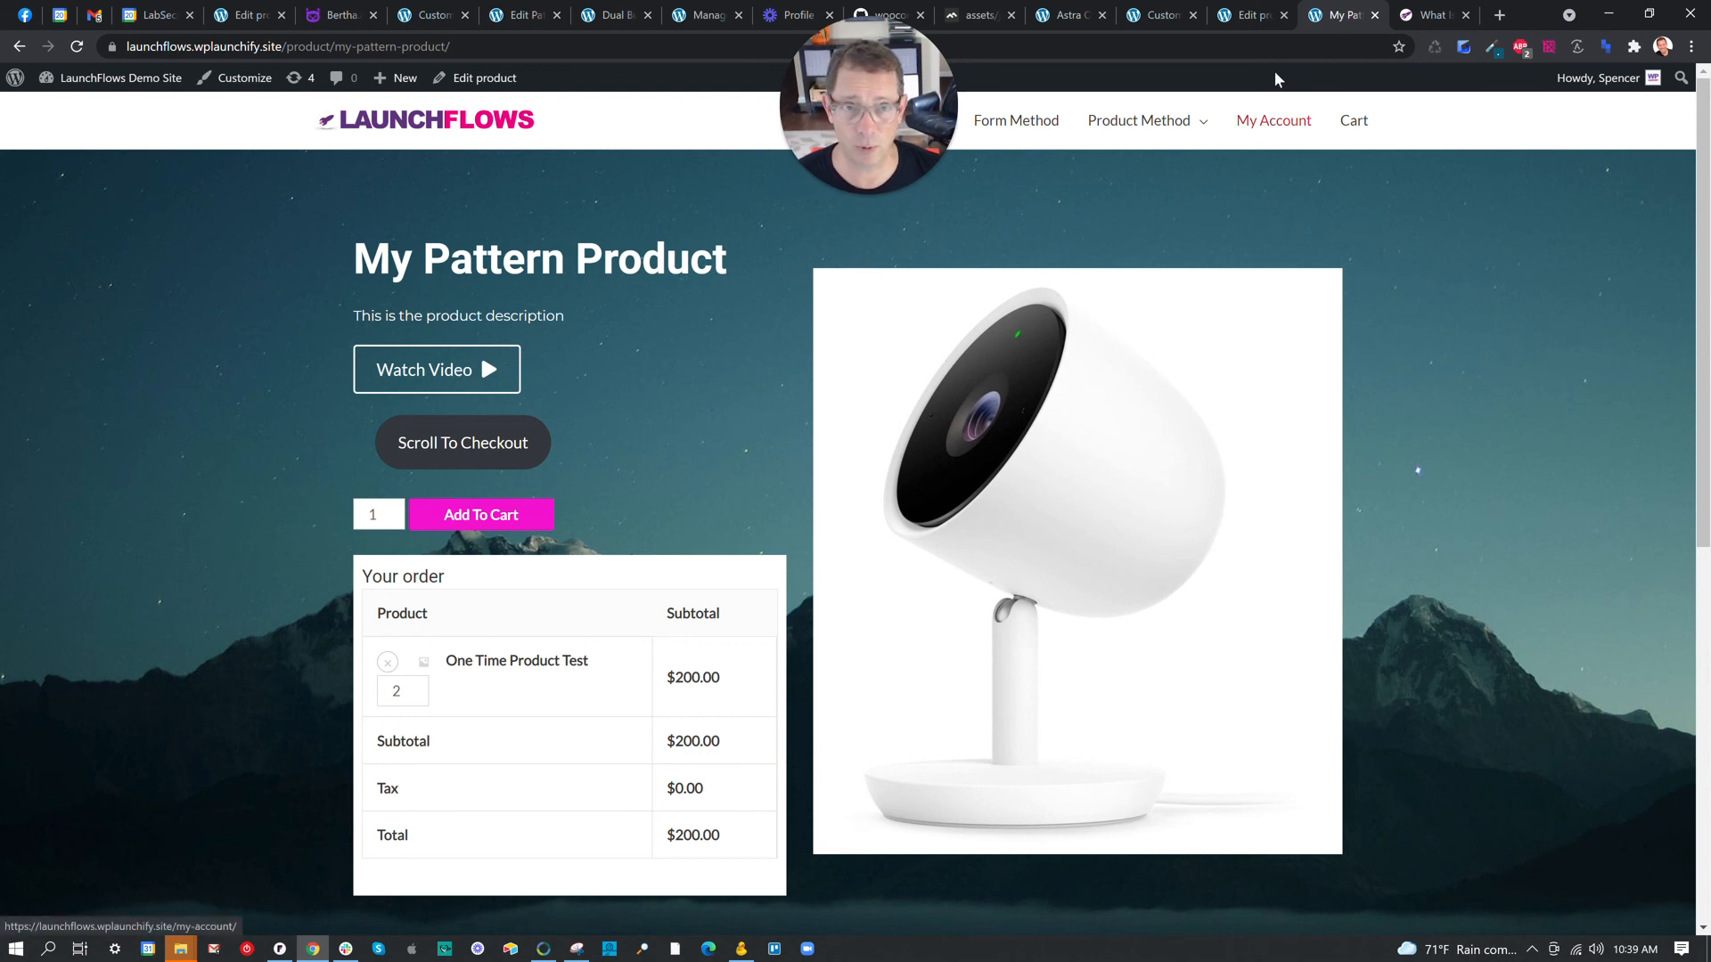
Open the site's Themes page in the WordPress admin and activate the Kadence theme.
{"action": "left_click", "coordinate": [1064, 18]}
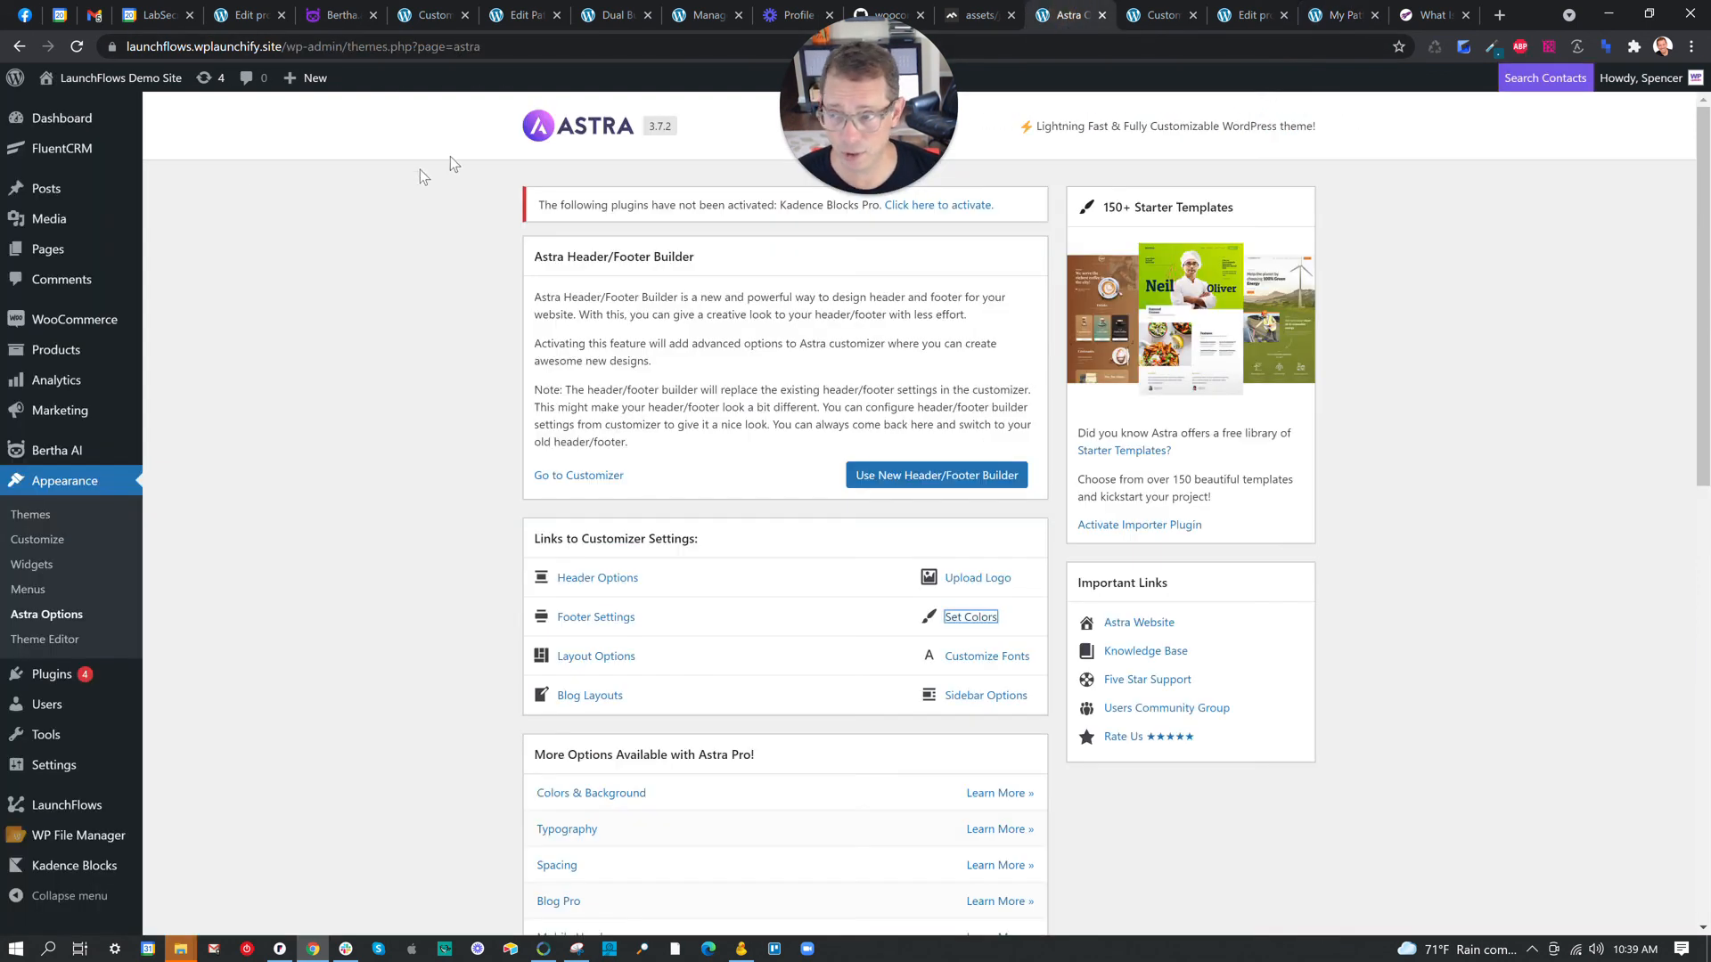
{"action": "left_click", "coordinate": [47, 525]}
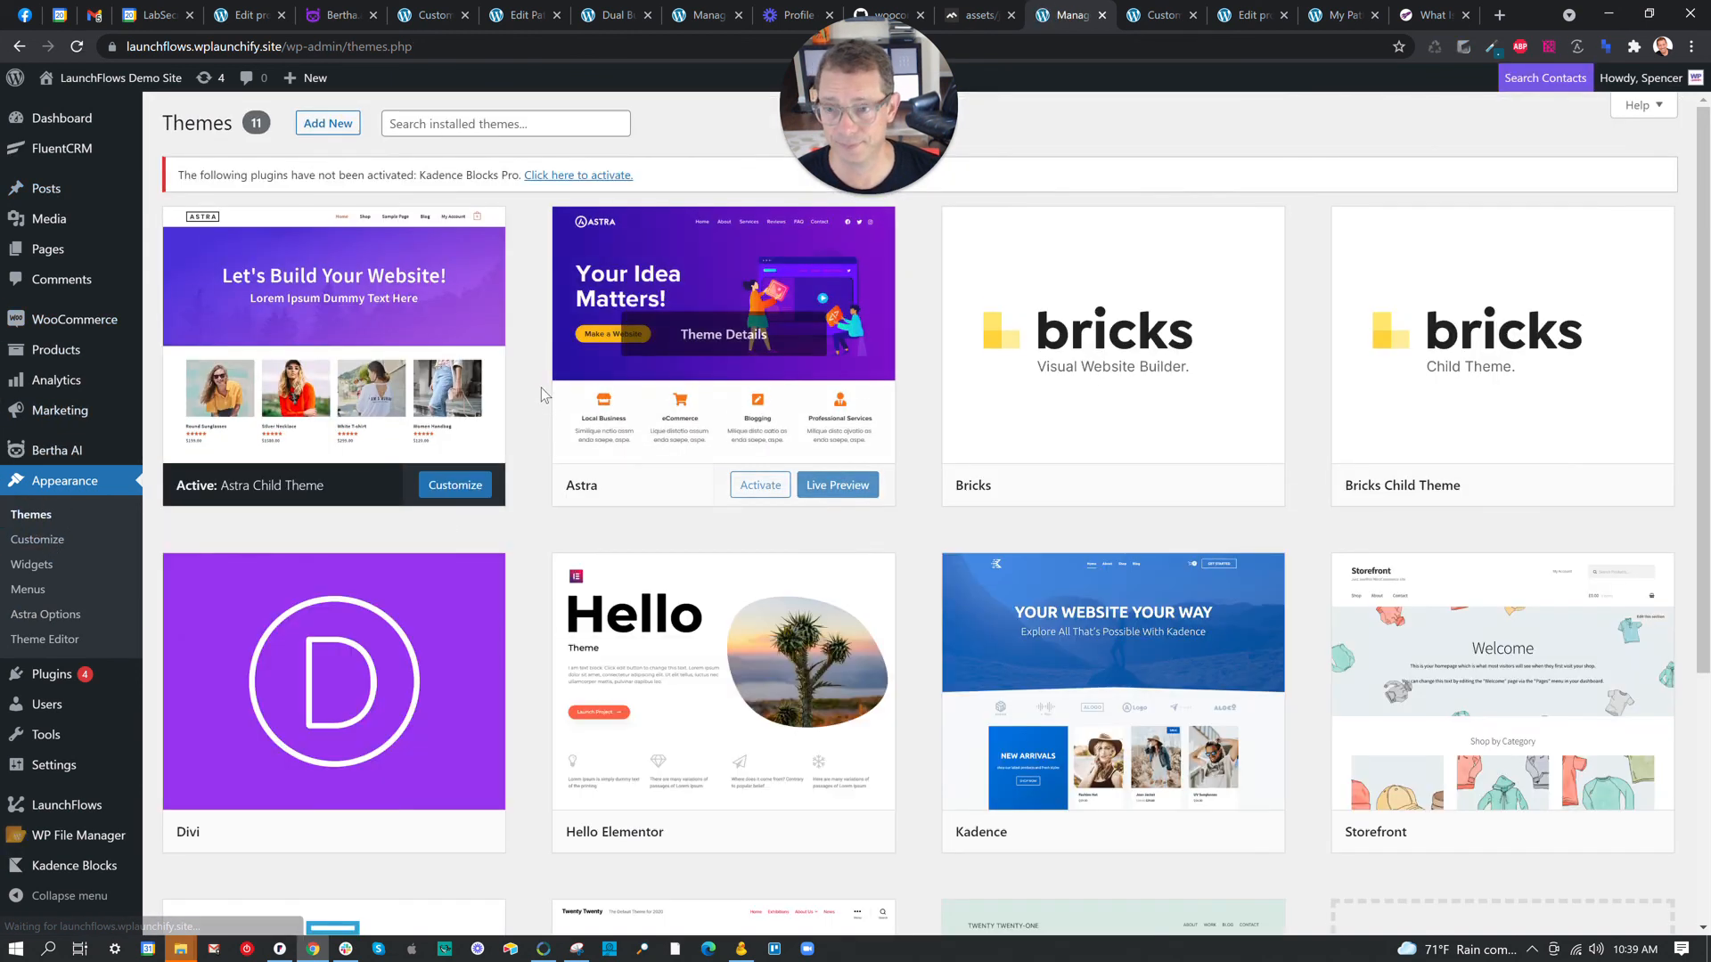
{"action": "scroll", "coordinate": [1080, 673], "scroll_direction": "down", "scroll_amount": 2}
{"action": "left_click", "coordinate": [1138, 652]}
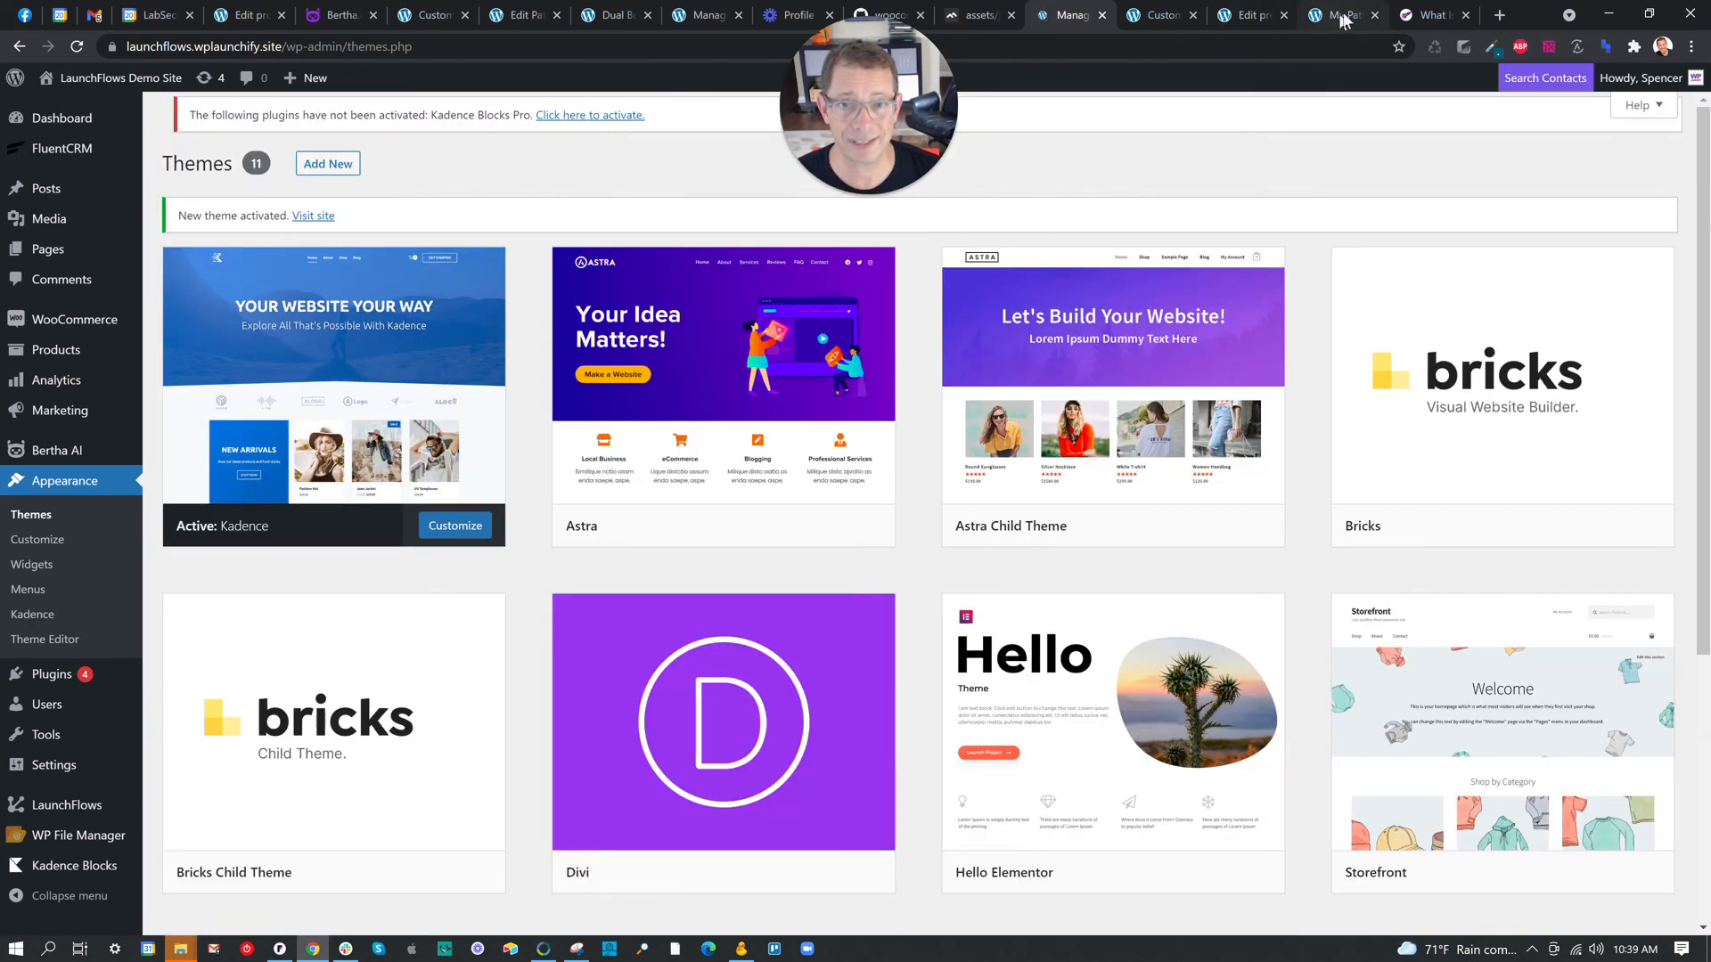
Reload the live product page and review its header section and checkout under the Kadence theme.
{"action": "left_click", "coordinate": [1345, 18]}
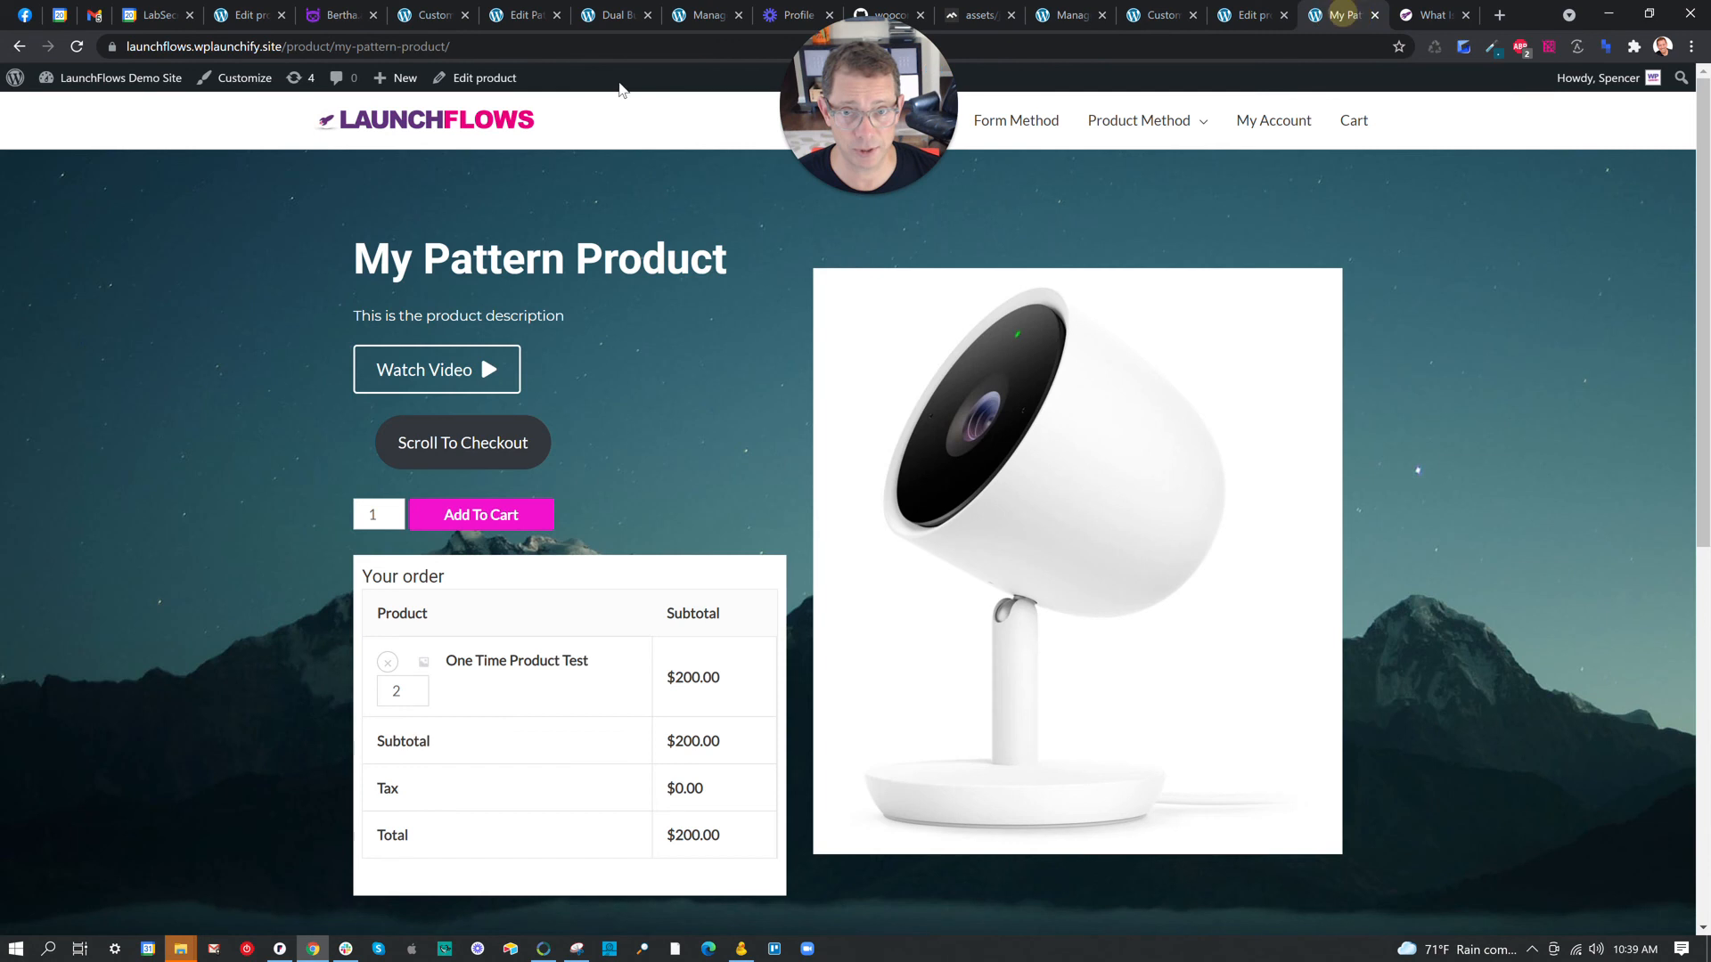
{"action": "left_click", "coordinate": [68, 50]}
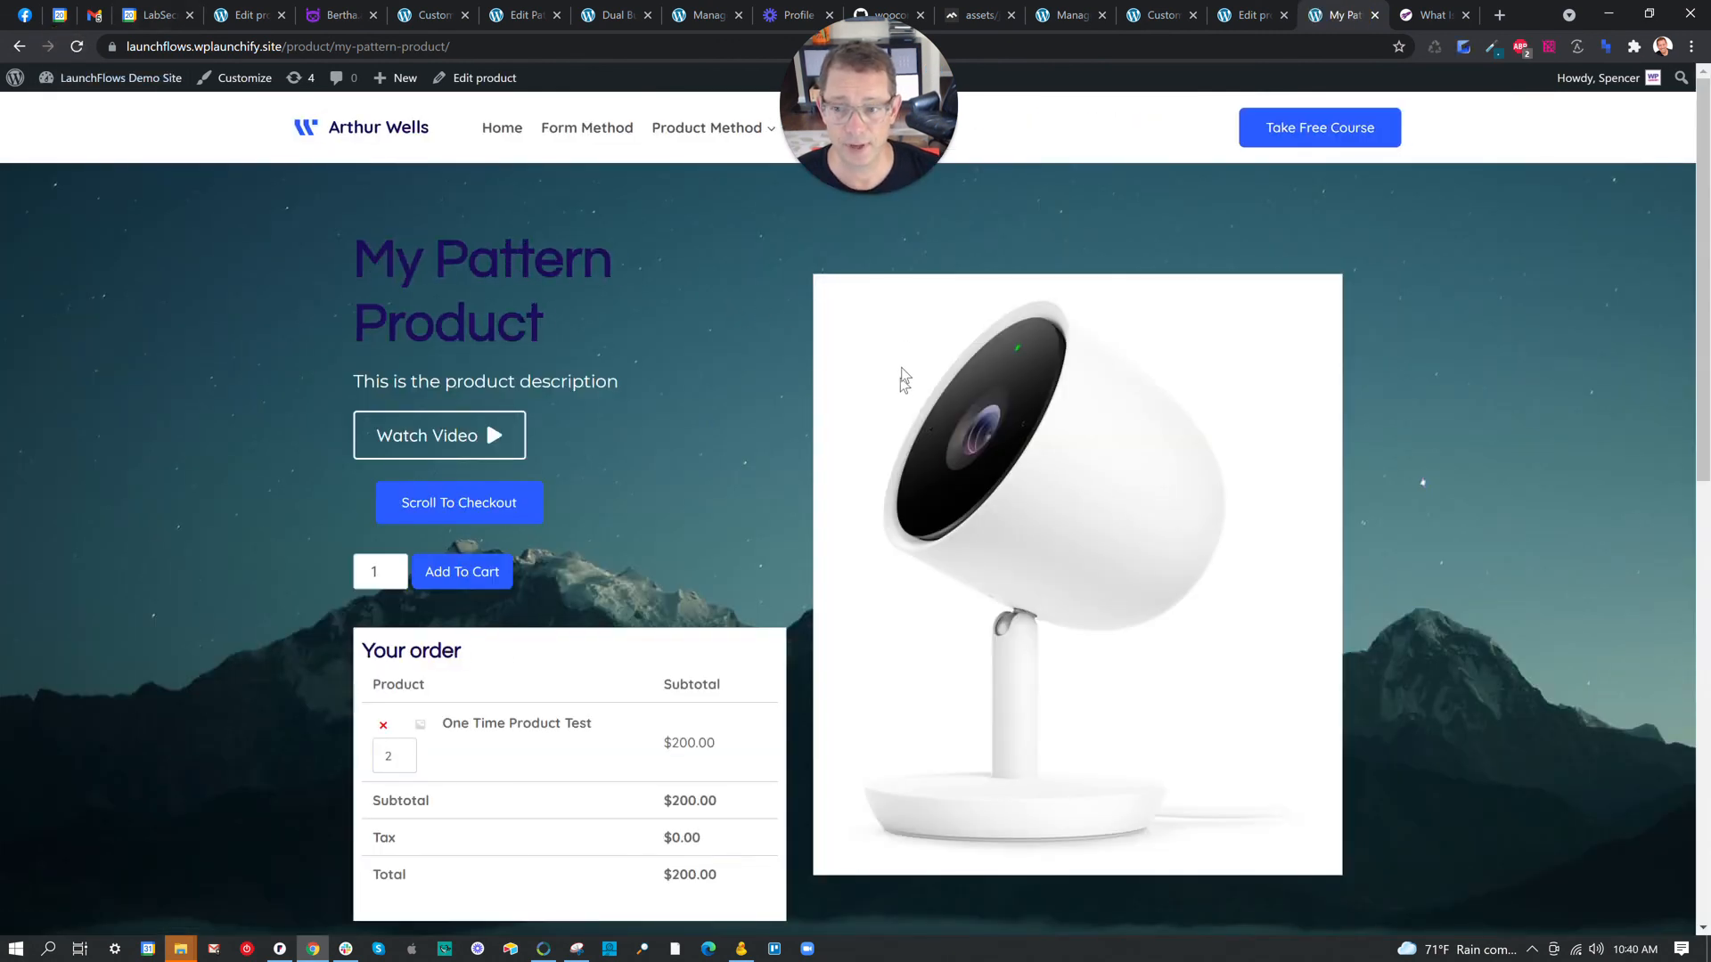
{"action": "scroll", "coordinate": [900, 383], "scroll_direction": "down", "scroll_amount": 4}
{"action": "scroll", "coordinate": [899, 408], "scroll_direction": "down", "scroll_amount": 7}
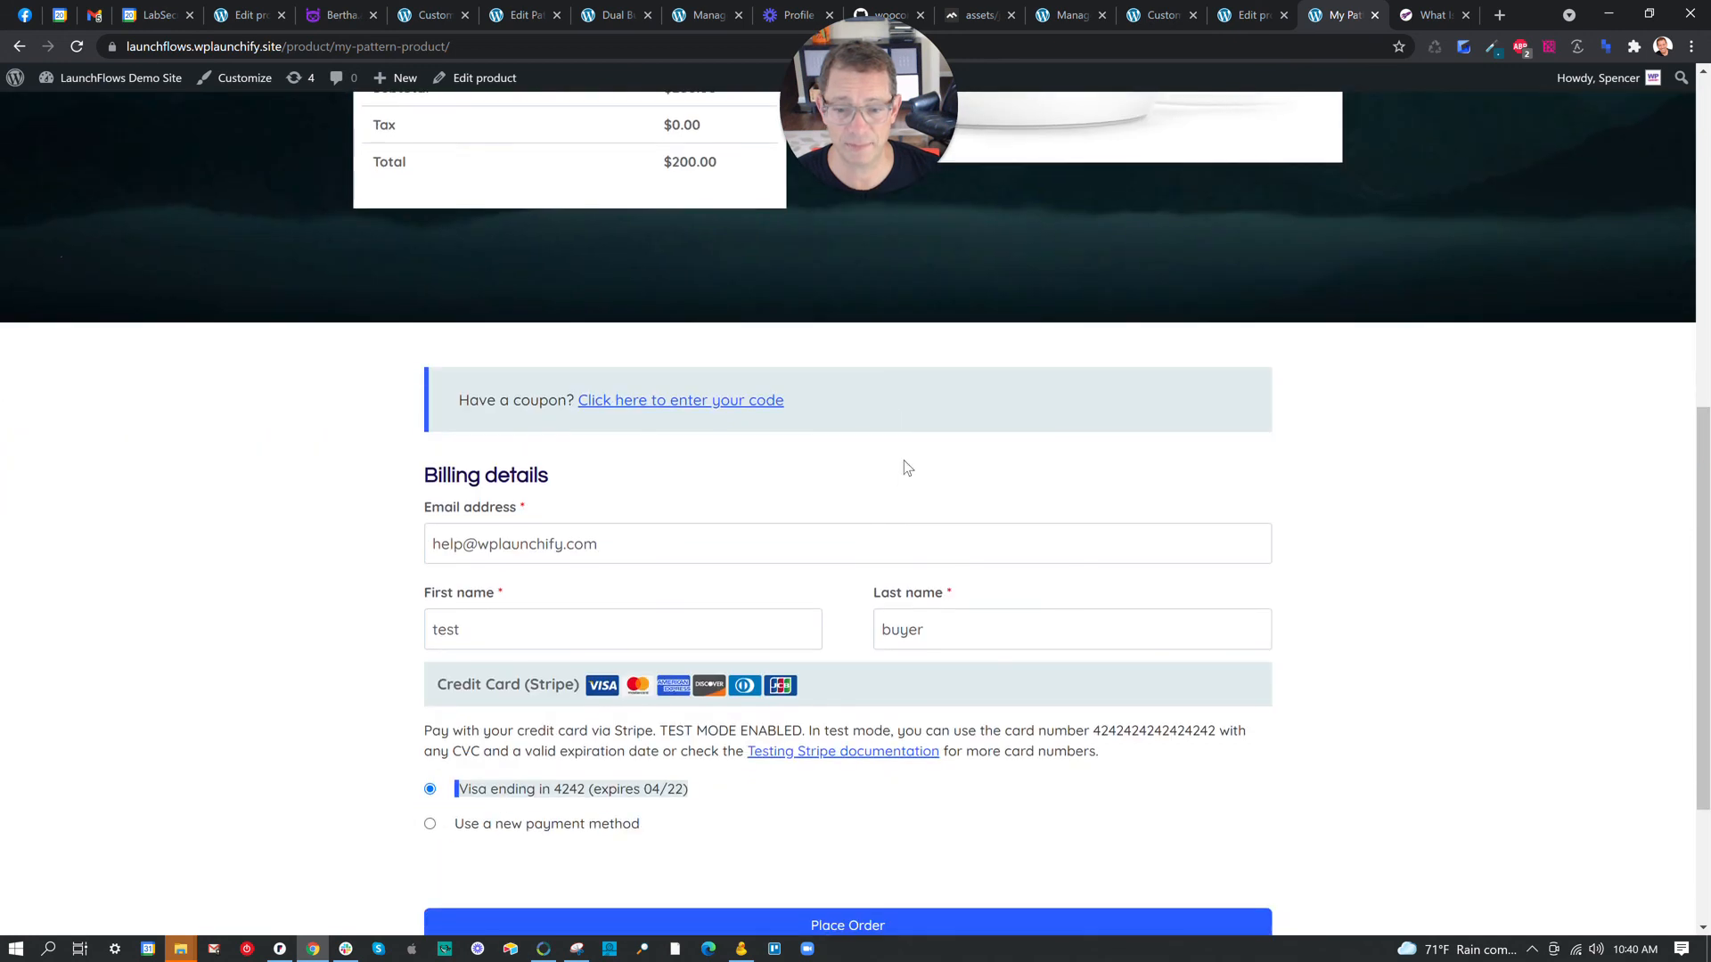
{"action": "scroll", "coordinate": [958, 485], "scroll_direction": "up", "scroll_amount": 12}
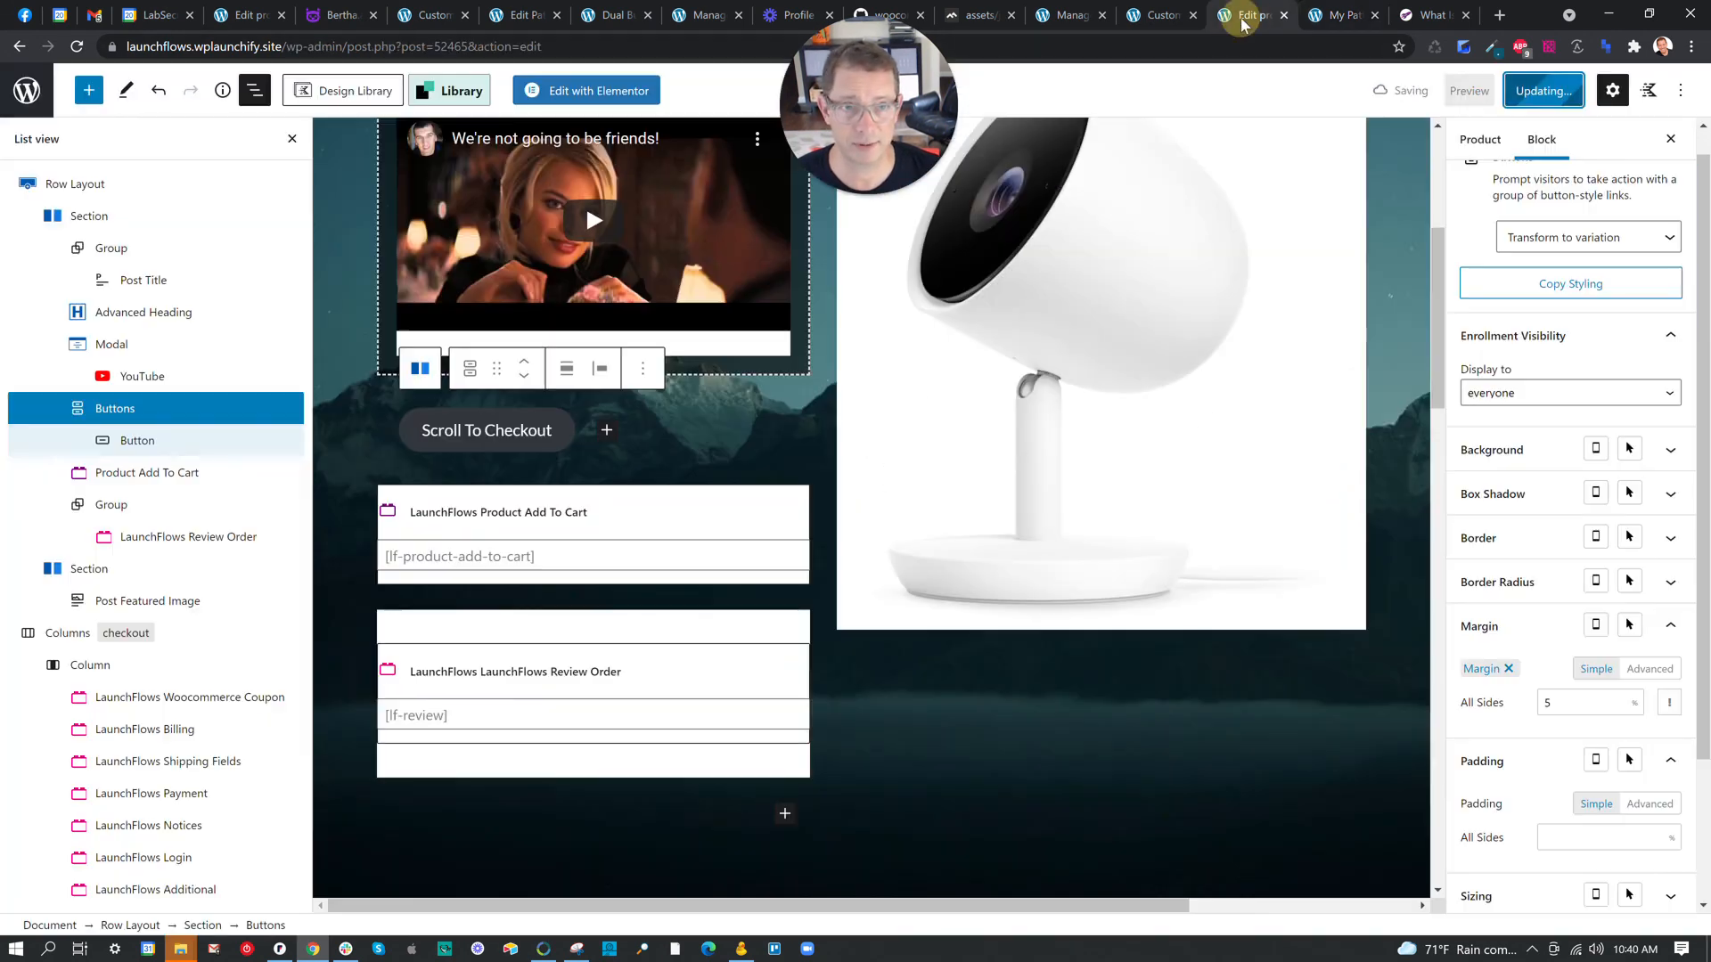
Reload the product editor under the new theme, set the Post Title block's text color to white and update the product.
{"action": "left_click", "coordinate": [1247, 15]}
{"action": "scroll", "coordinate": [827, 270], "scroll_direction": "up", "scroll_amount": 5}
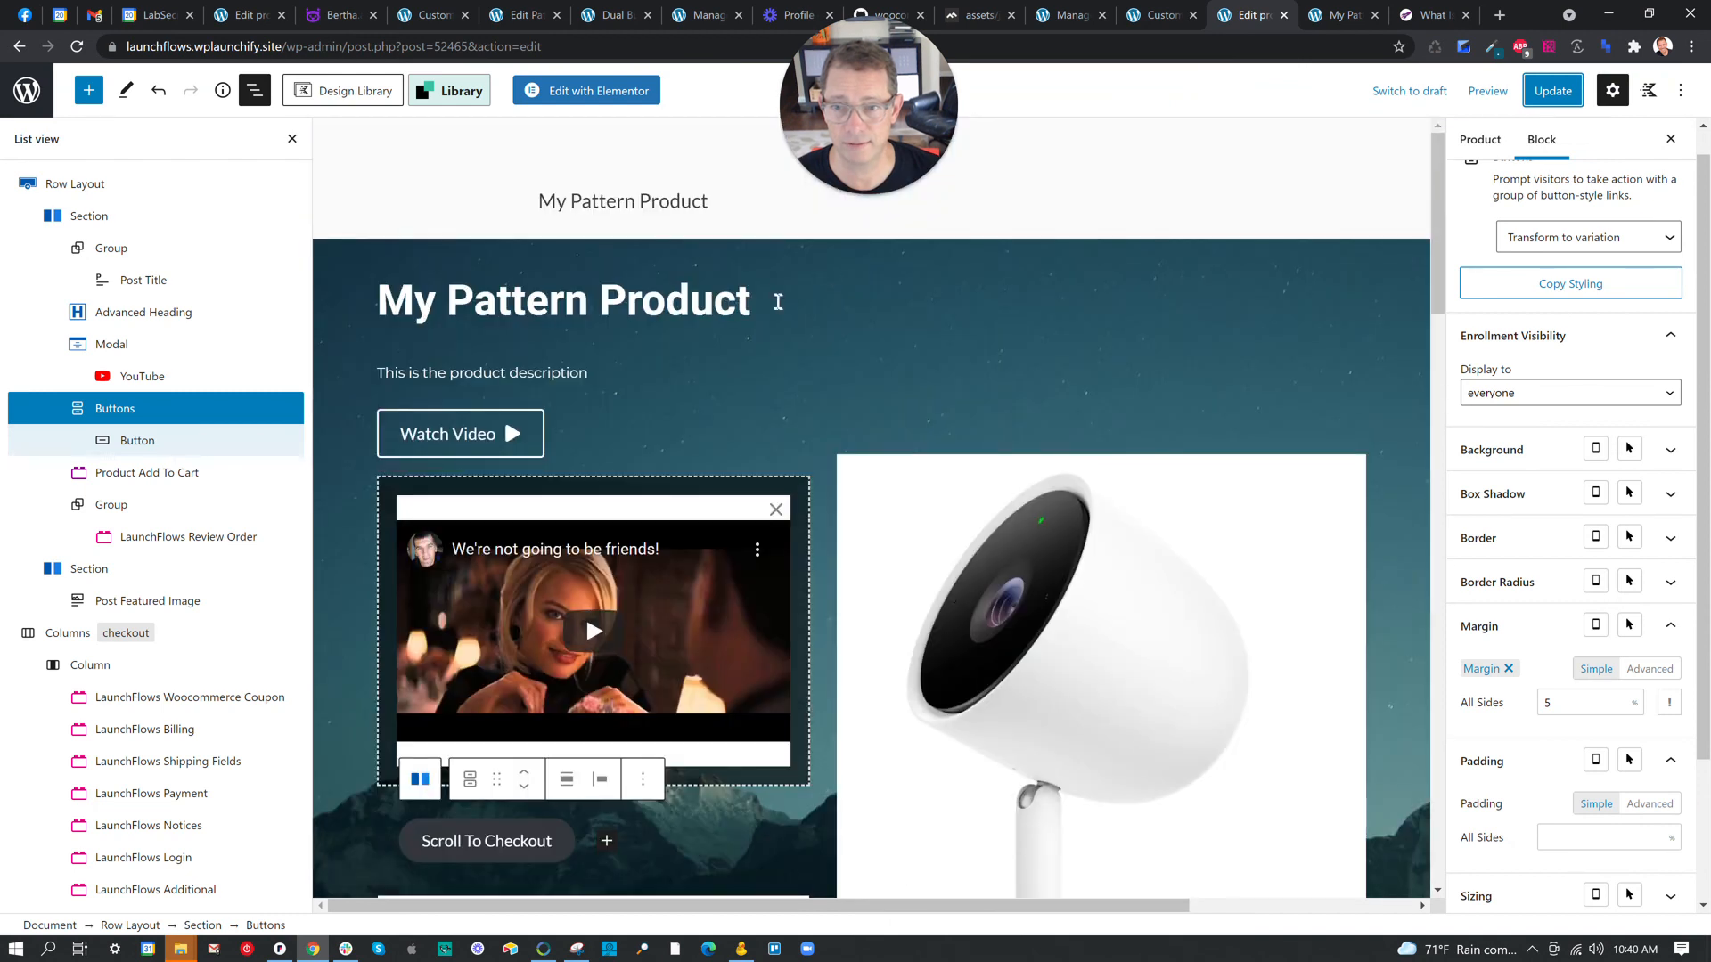
{"action": "left_click", "coordinate": [76, 46]}
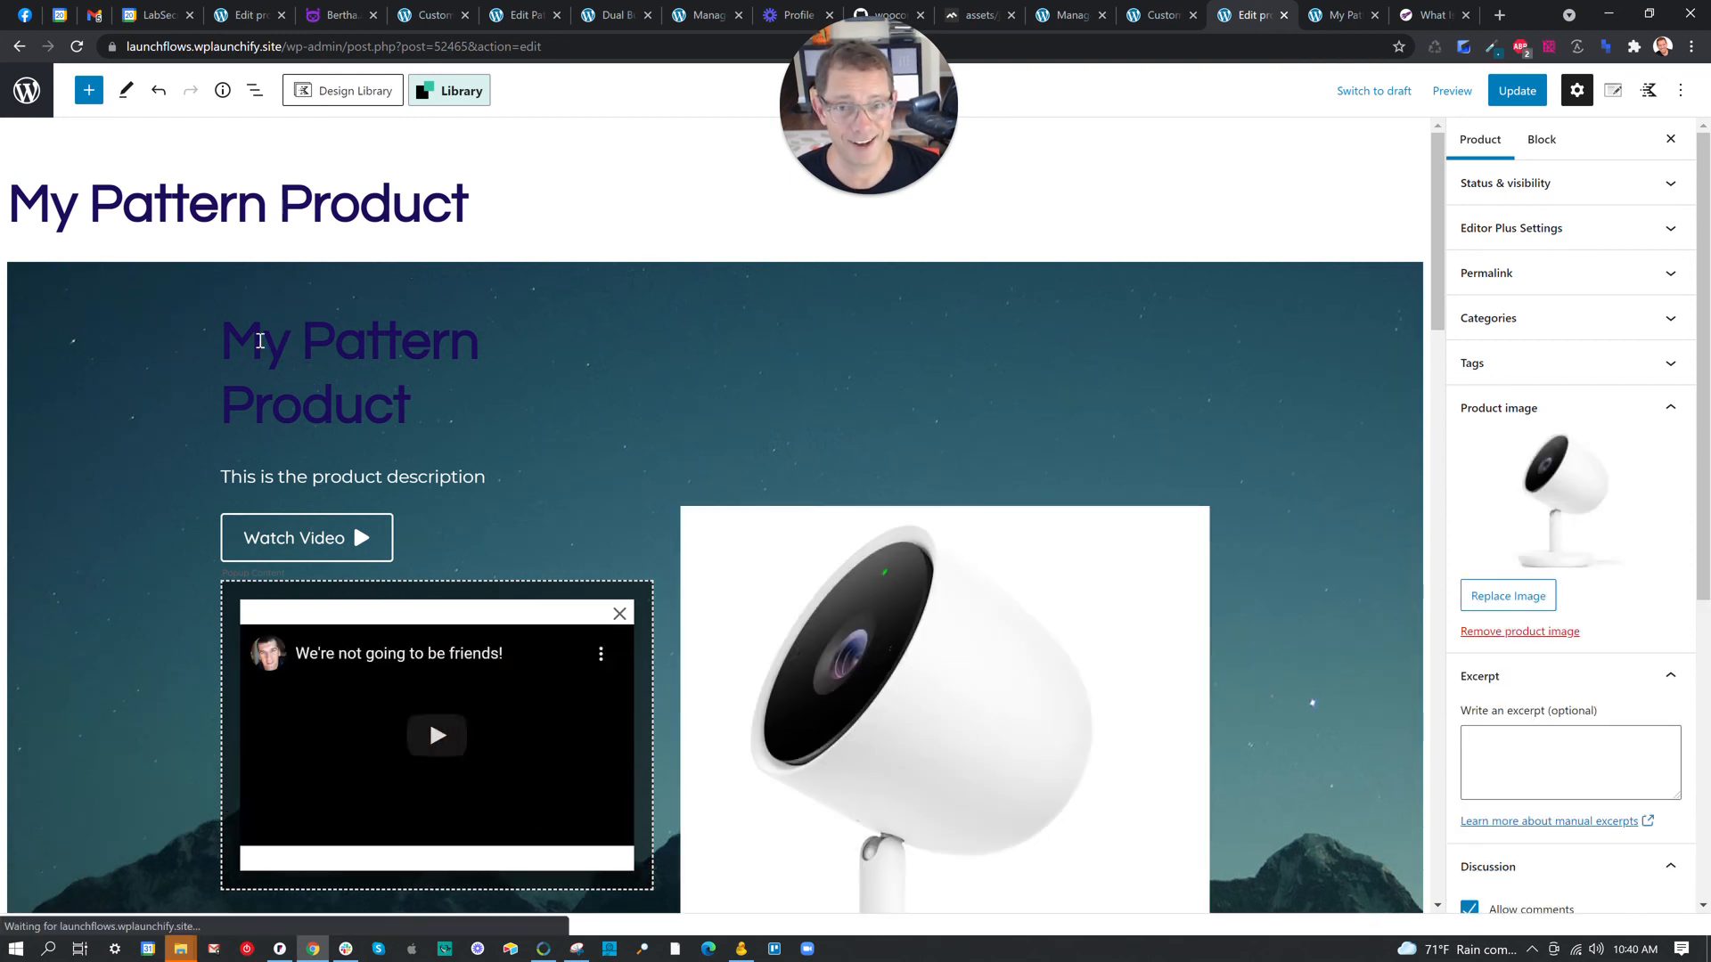
{"action": "left_click", "coordinate": [452, 387]}
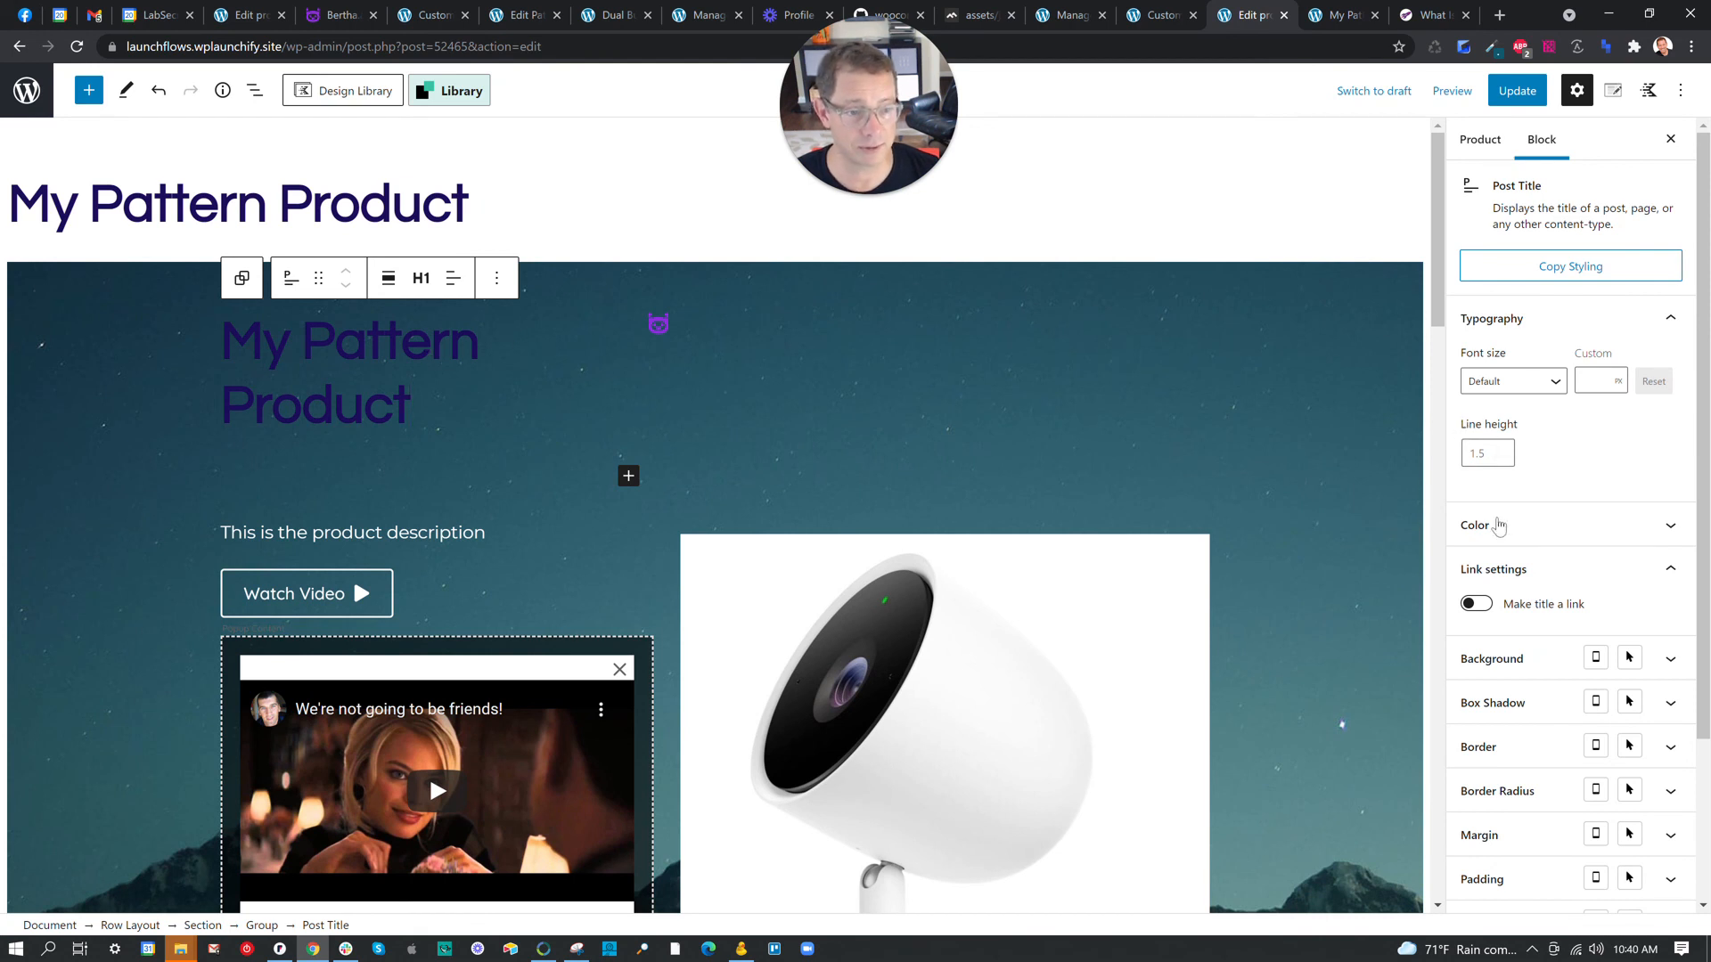
{"action": "left_click", "coordinate": [1501, 526]}
{"action": "left_click", "coordinate": [1547, 627]}
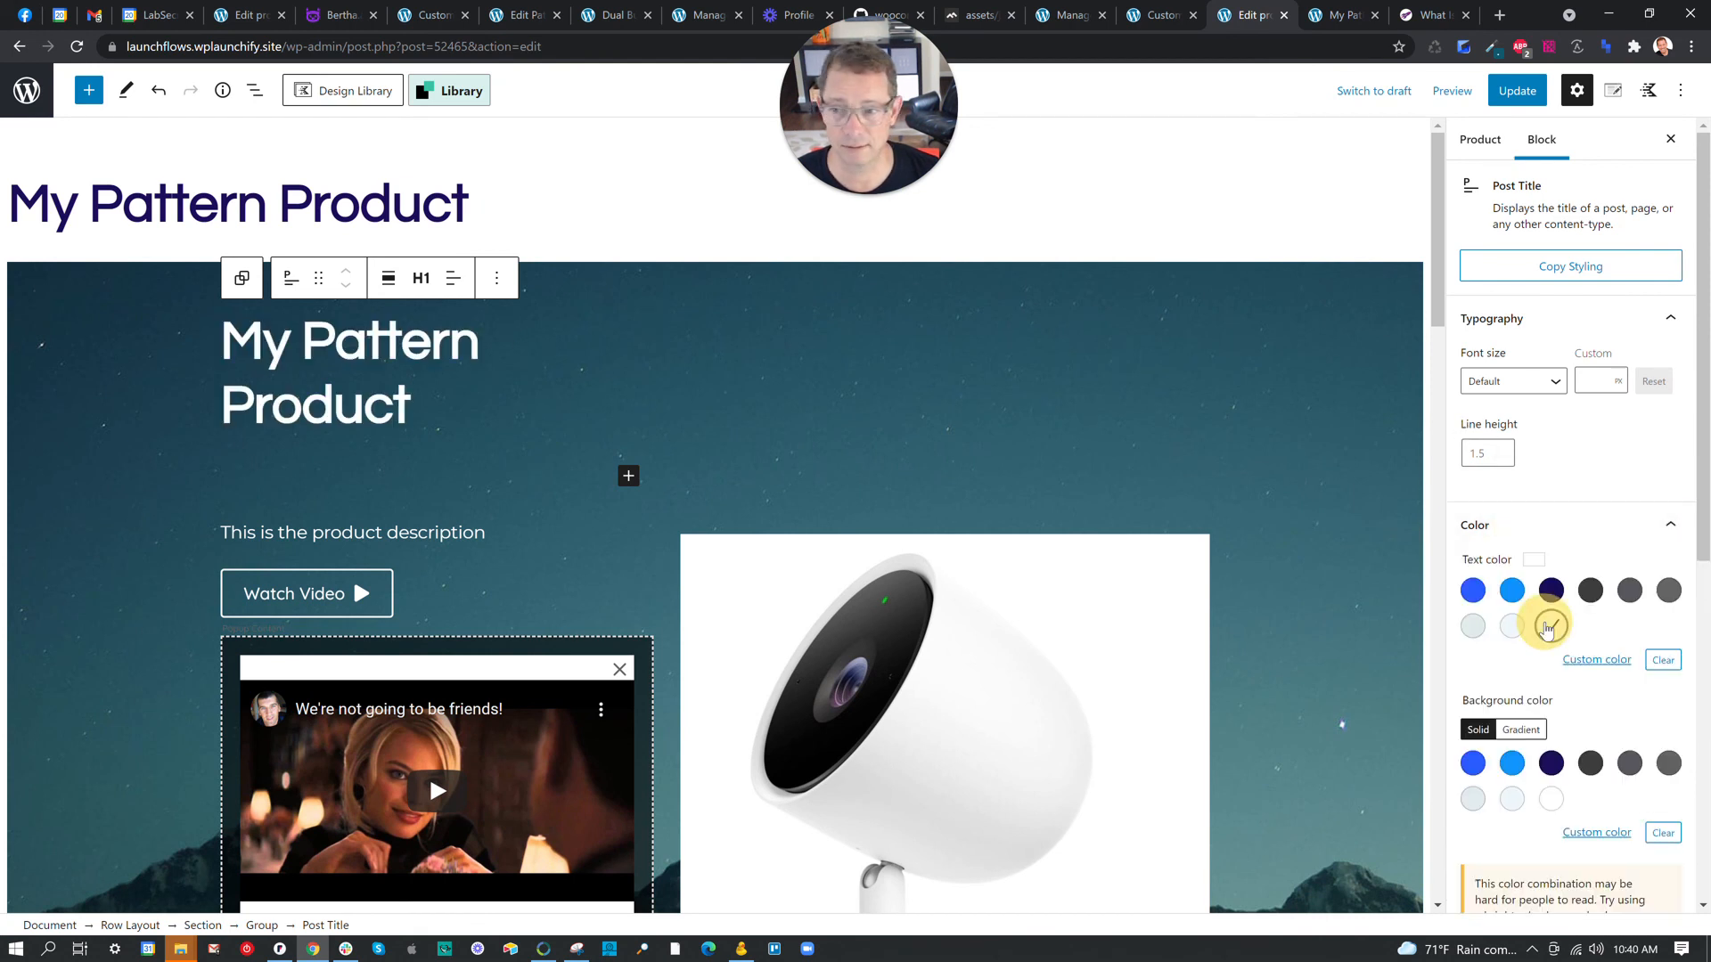
{"action": "left_click", "coordinate": [1504, 91]}
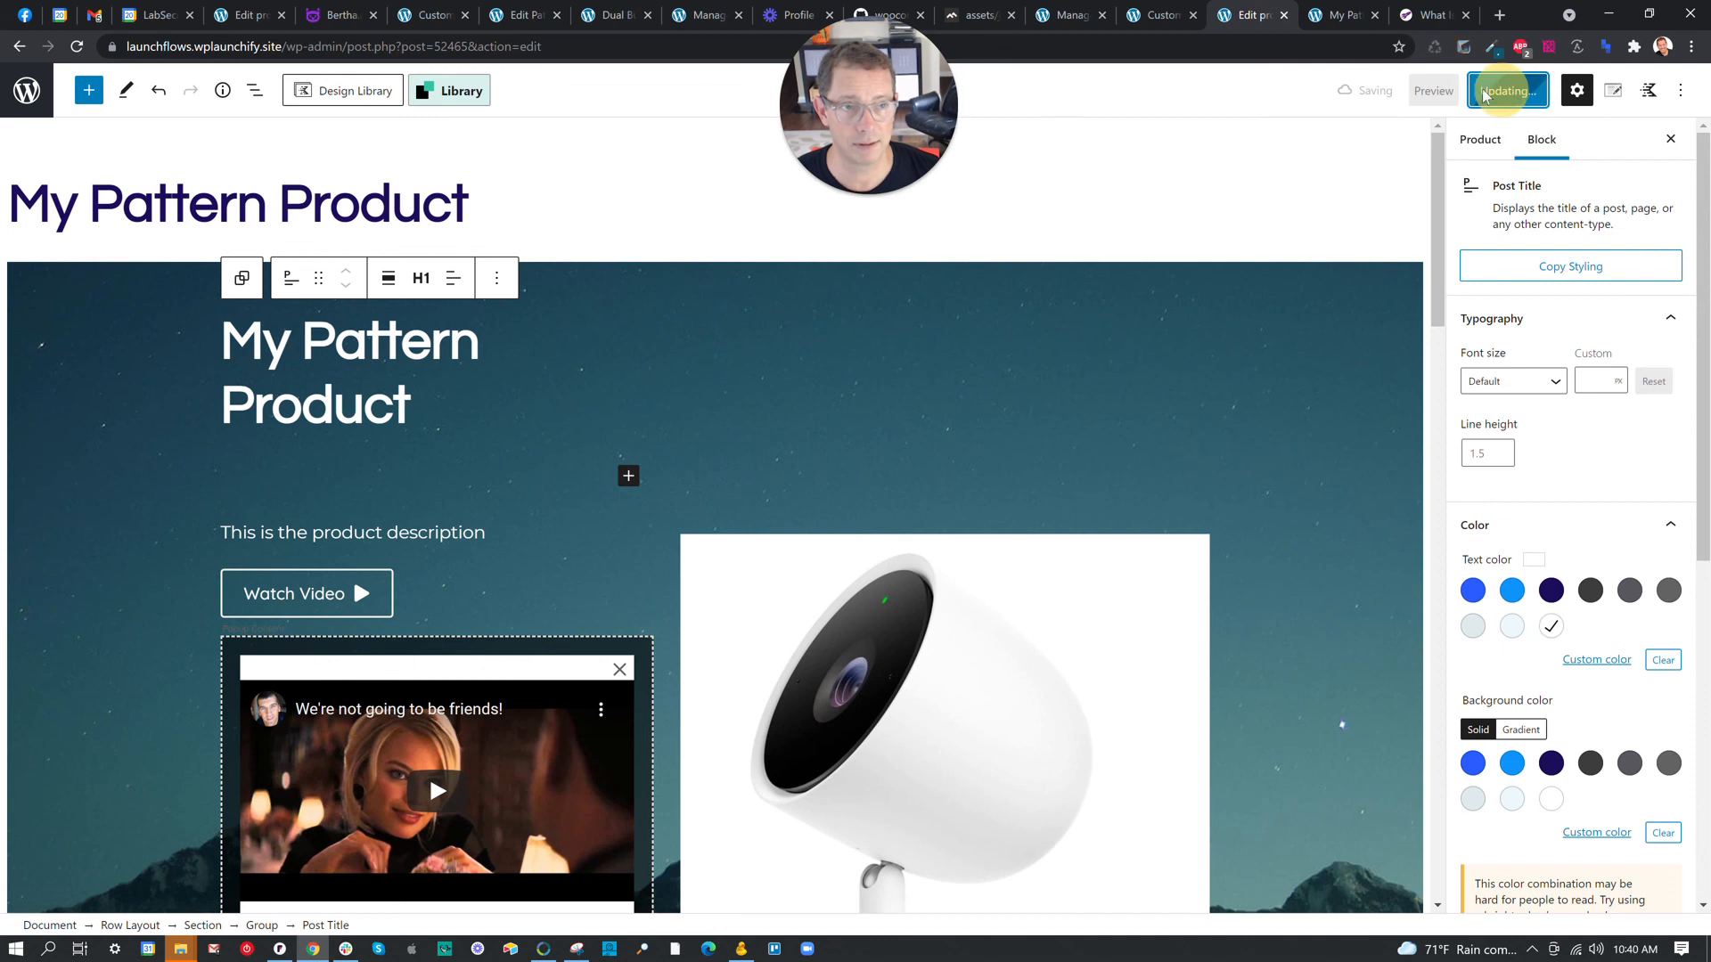
Reload the live product page and test the Scroll To Checkout button, reviewing the order summary and billing section.
{"action": "left_click", "coordinate": [1336, 15]}
{"action": "left_click", "coordinate": [77, 51]}
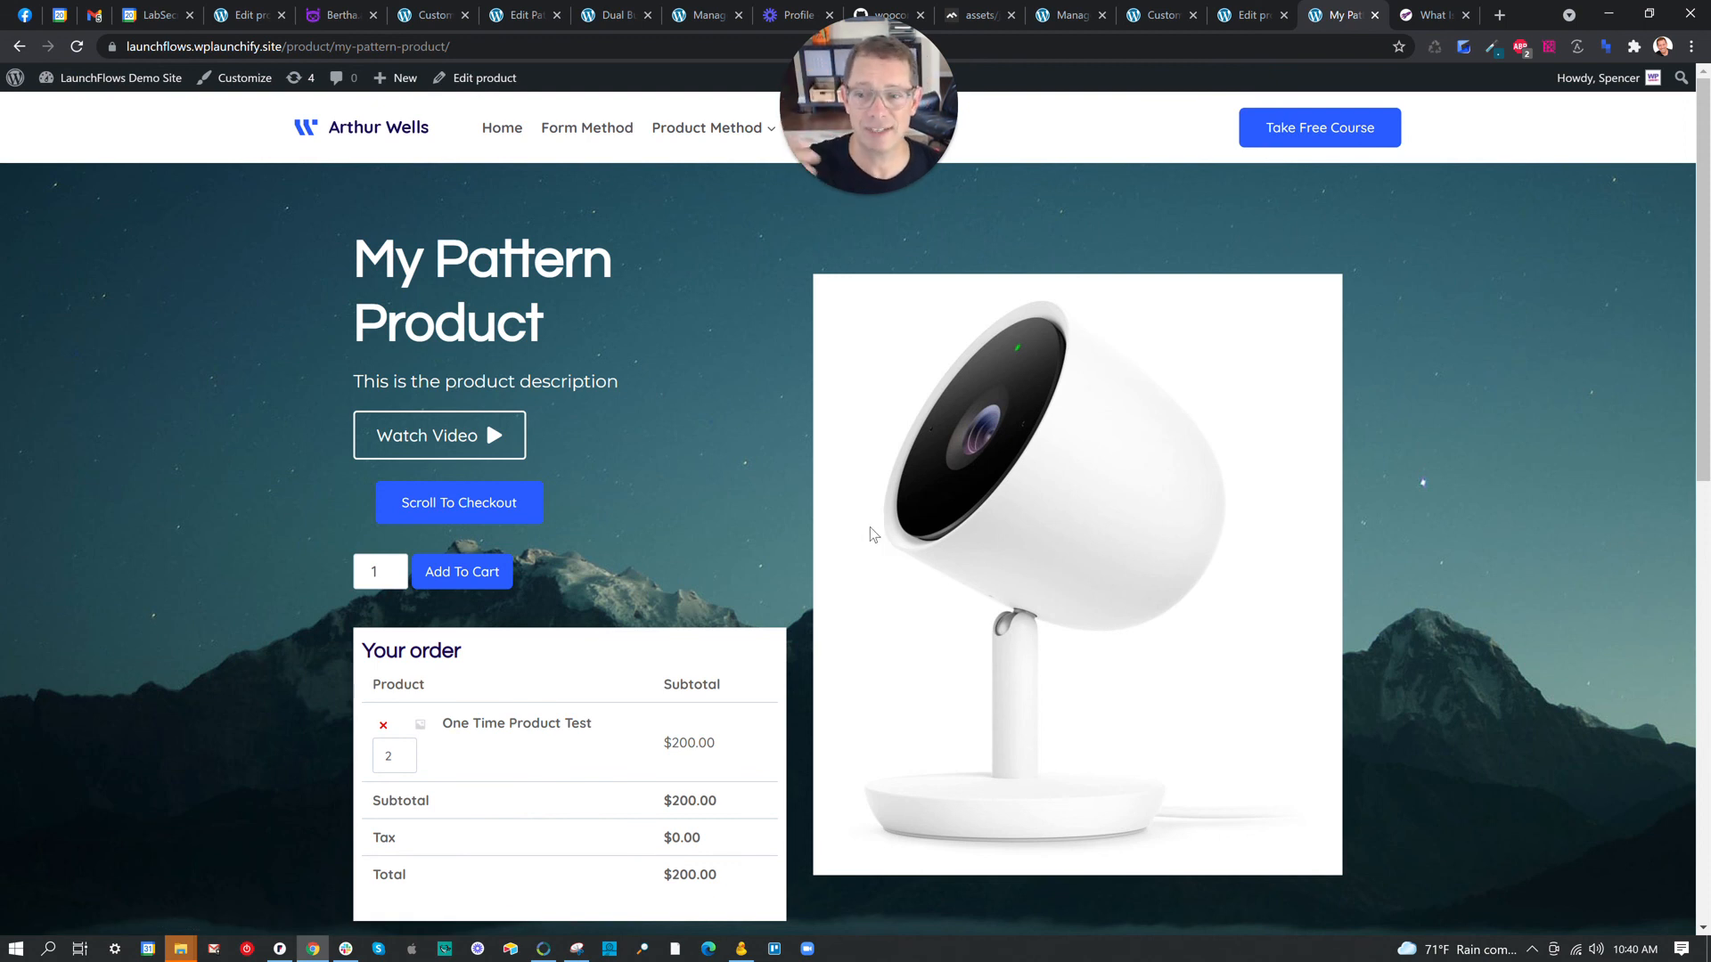
{"action": "scroll", "coordinate": [1078, 543], "scroll_direction": "down", "scroll_amount": 3}
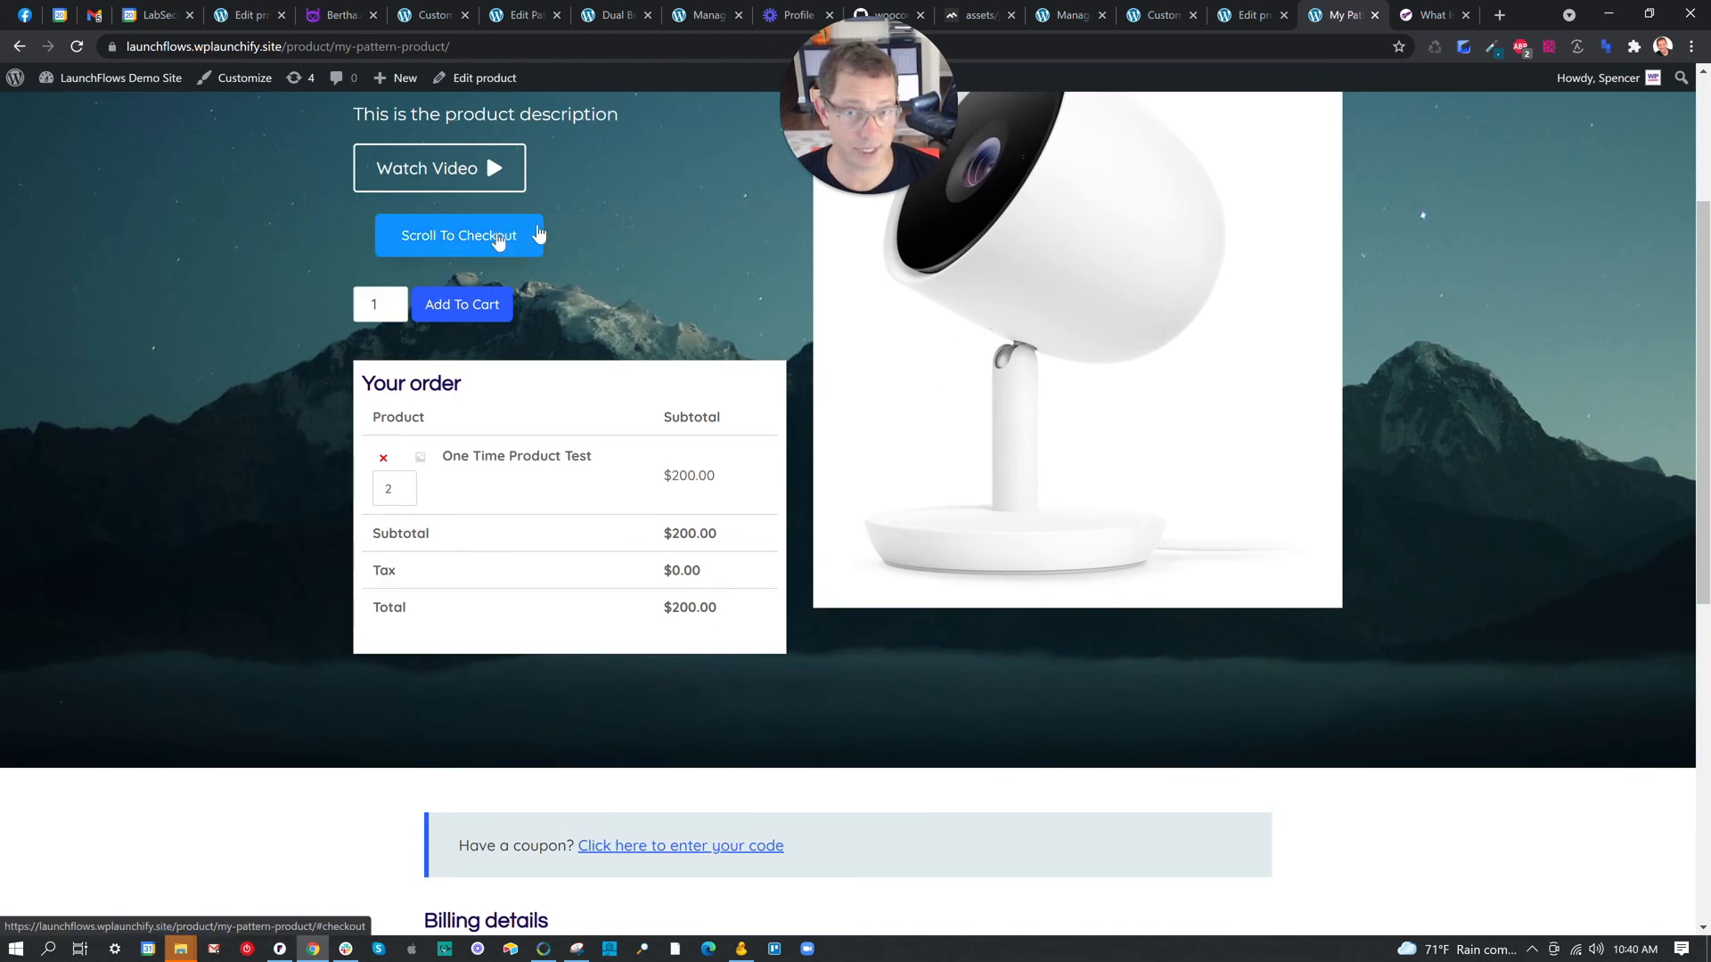
{"action": "left_click", "coordinate": [459, 235]}
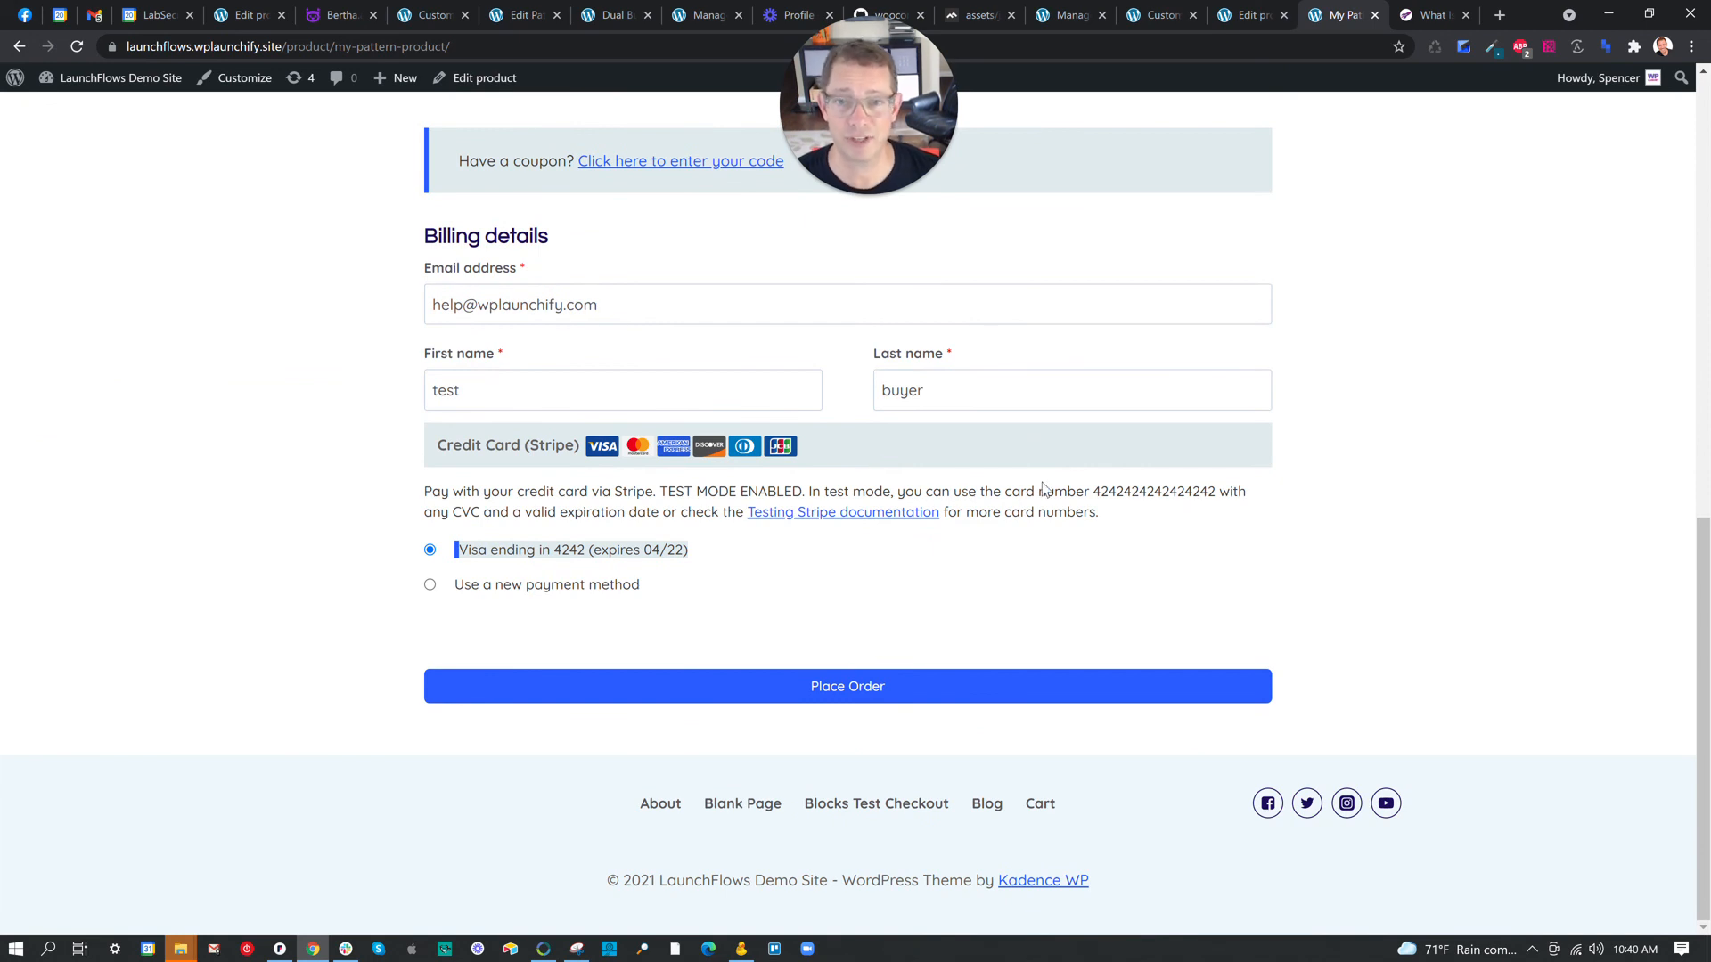
{"action": "scroll", "coordinate": [1214, 478], "scroll_direction": "up", "scroll_amount": 15}
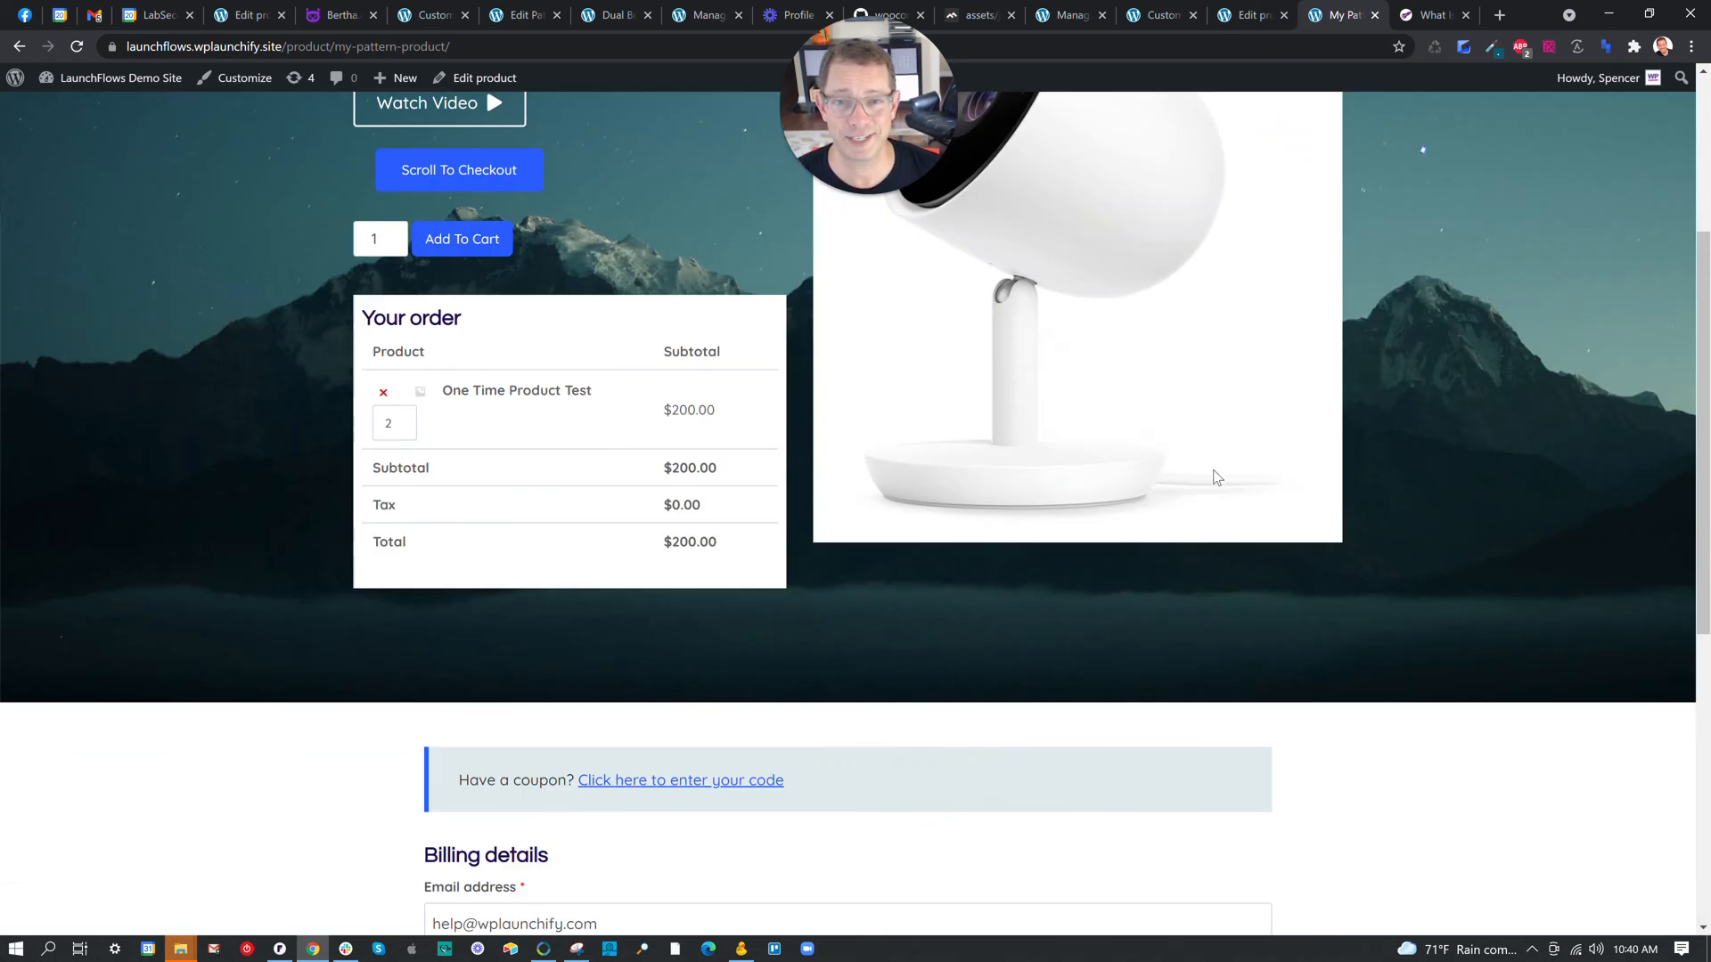